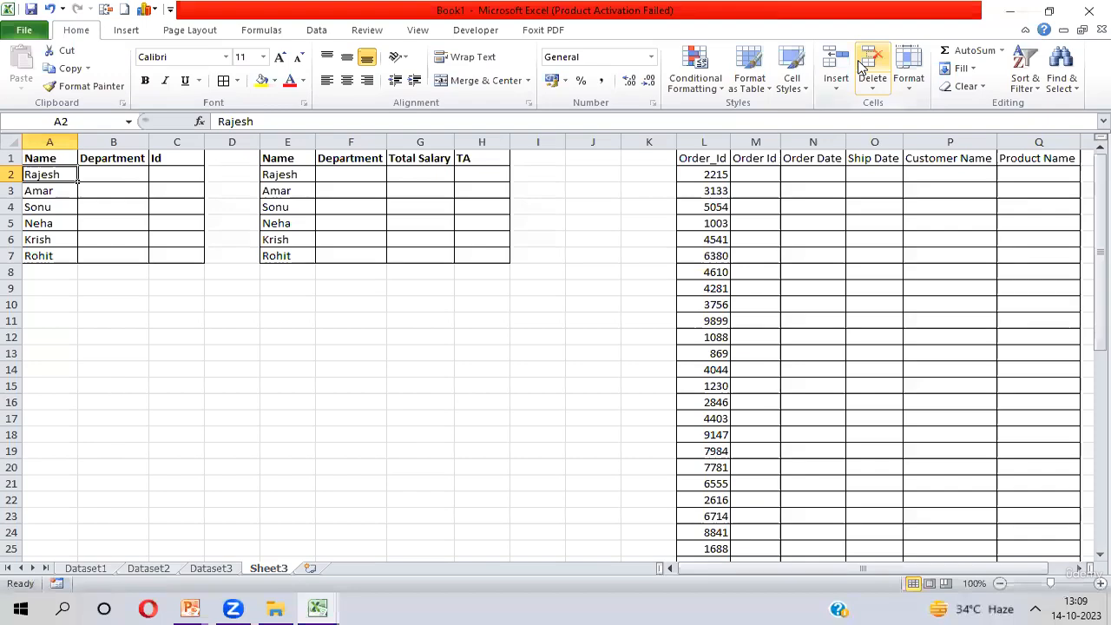
Examine the employee table on the Dataset1 sheet, including its full extent and the Name column.
key("ctrl+Page_Up")
key("ctrl+Page_Up")
key("ctrl+Page_Up")
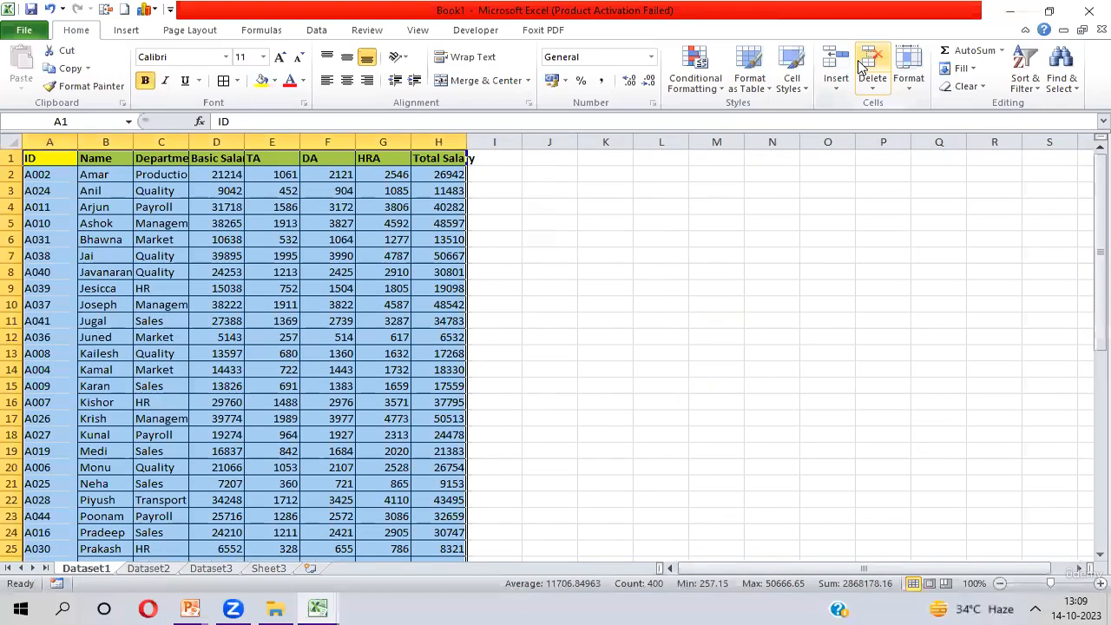
key("ctrl+Home")
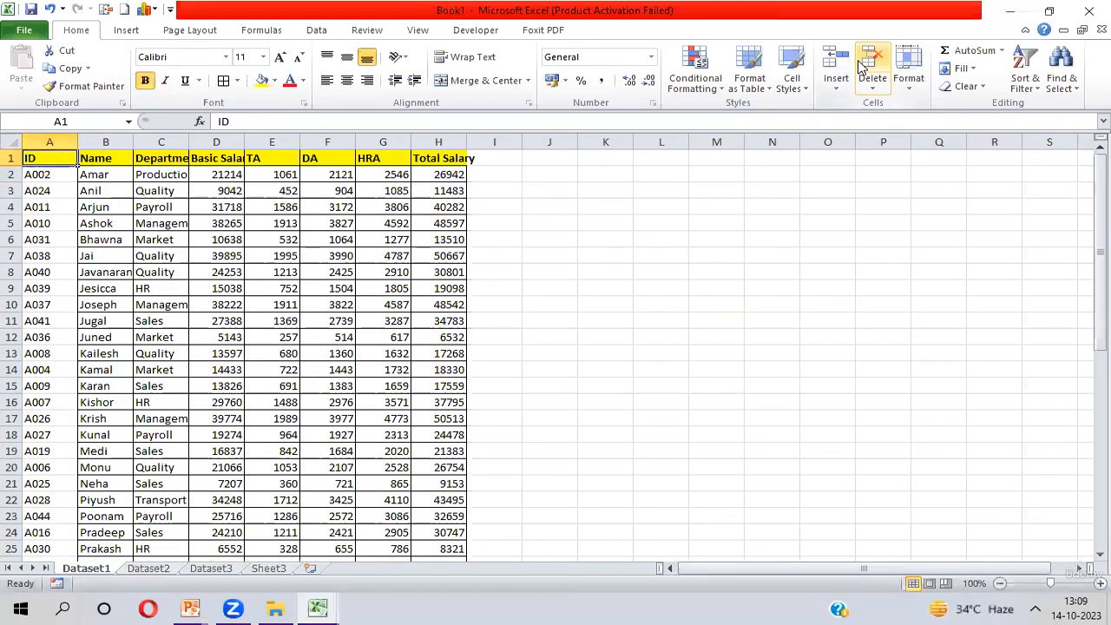
key("ctrl+shift+Right")
key("ctrl+shift+Down")
key("ctrl+Home")
key("Right")
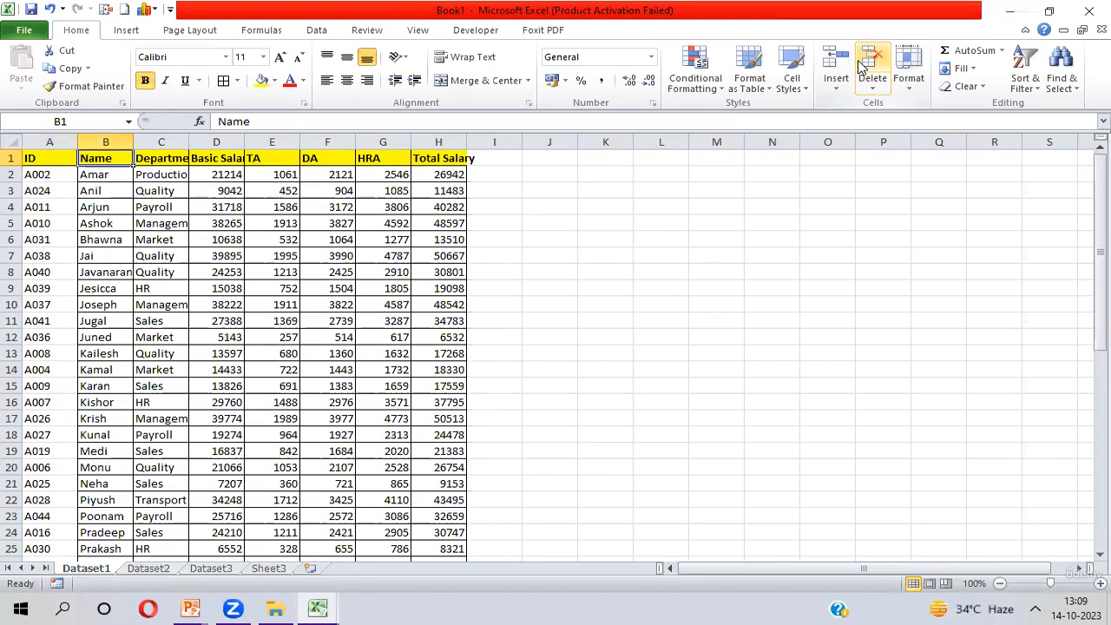
key("ctrl+shift+Down")
key("ctrl+Up")
Examine the Name list and the empty Department column in the first table on Sheet3.
key("ctrl+Page_Down")
key("ctrl+Page_Down")
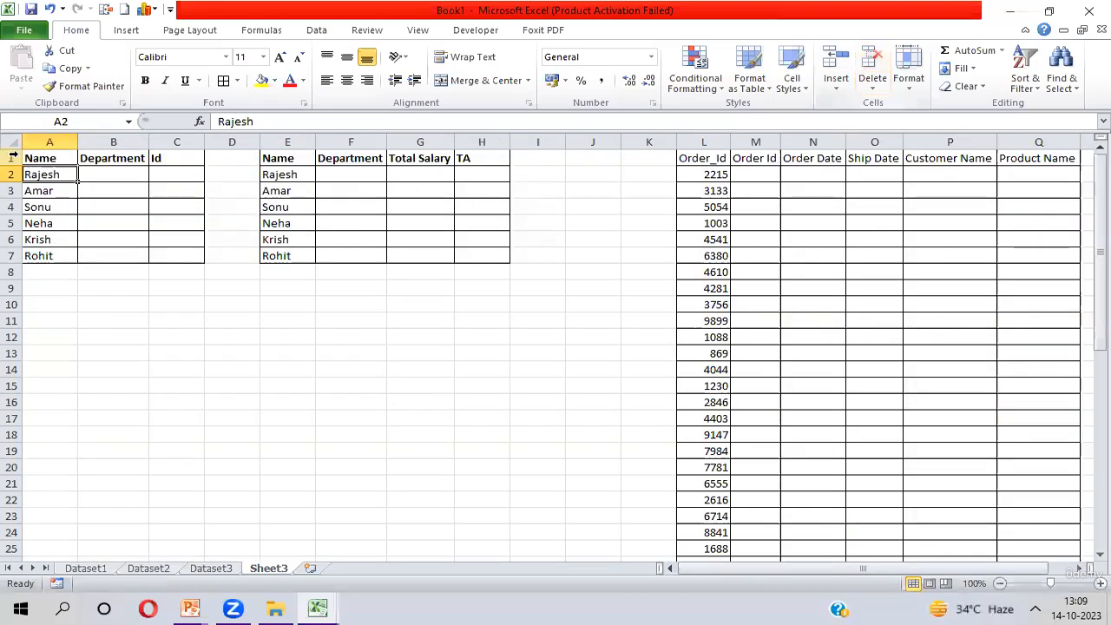
left_click(52, 162)
key("ctrl+shift+Down")
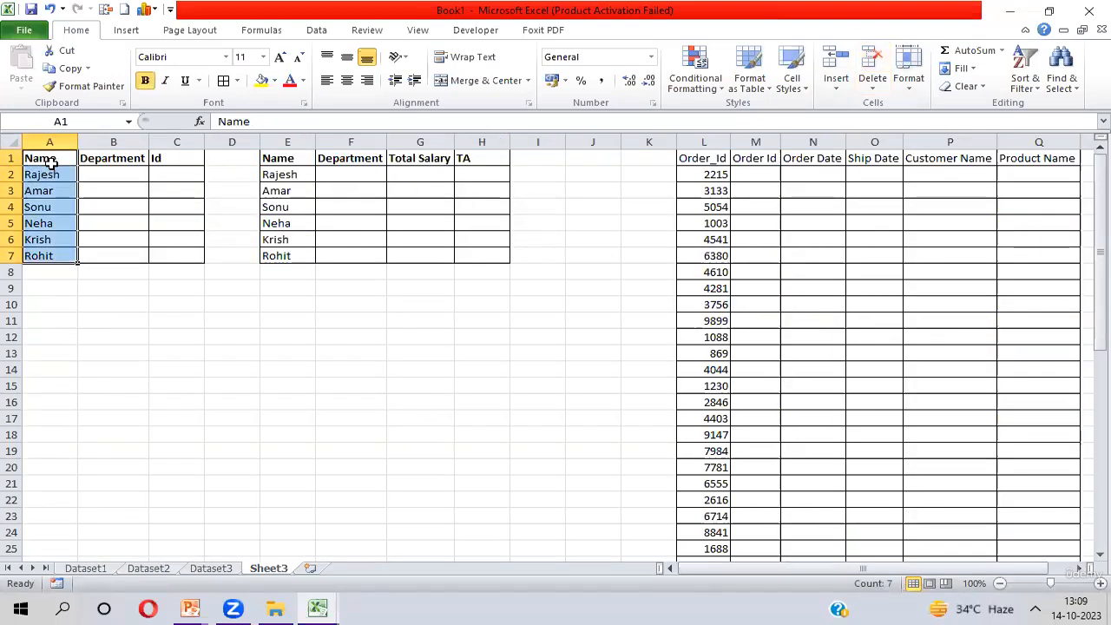
left_click(53, 170)
key("Right")
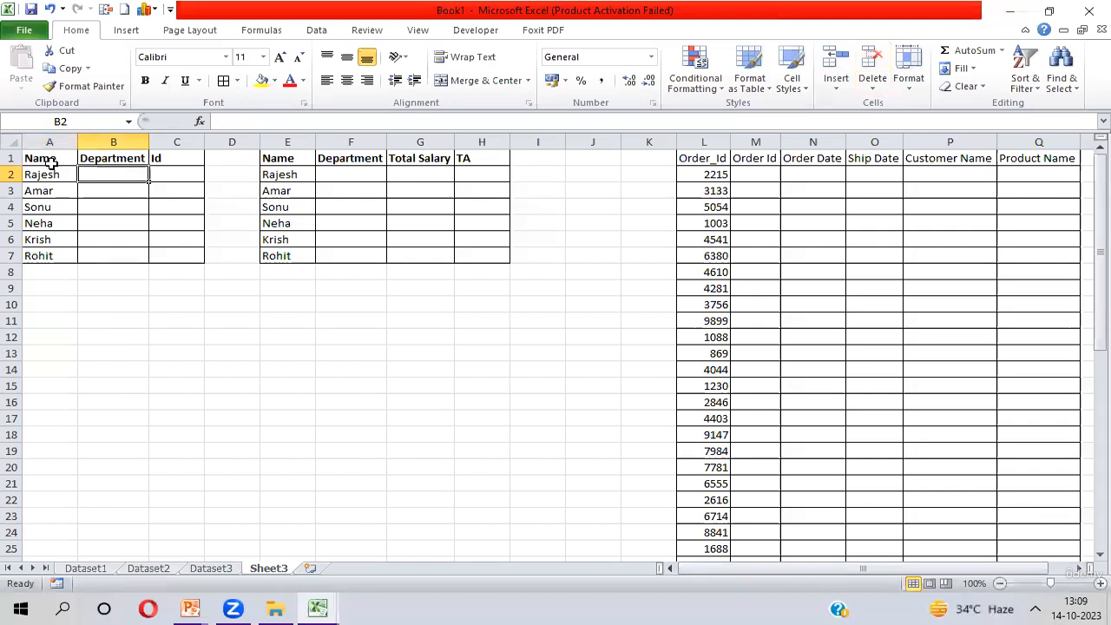
key("Up")
key("shift+Right")
key("Down")
key("Up")
key("shift+Down")
key("shift+Down")
key("shift+Down")
key("shift+Down")
key("shift+Down")
key("shift+Down")
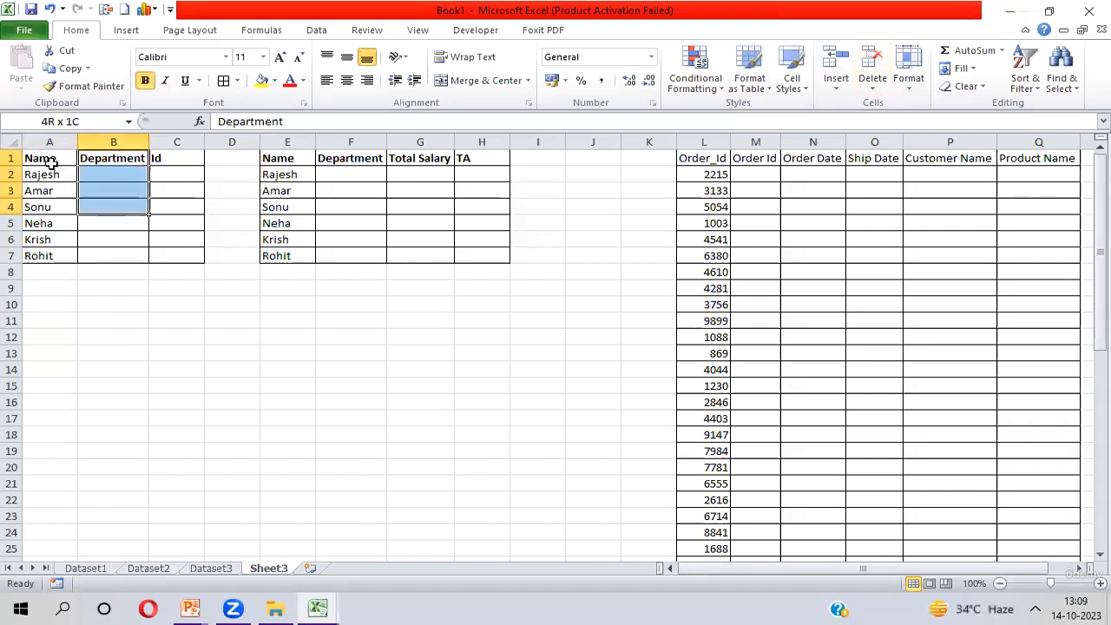
Examine the empty Id column of the first Sheet3 table alongside its Name and Department columns.
key("Right")
key("shift+Down")
key("shift+Down")
key("shift+Down")
key("shift+Down")
key("shift+Down")
key("shift+Down")
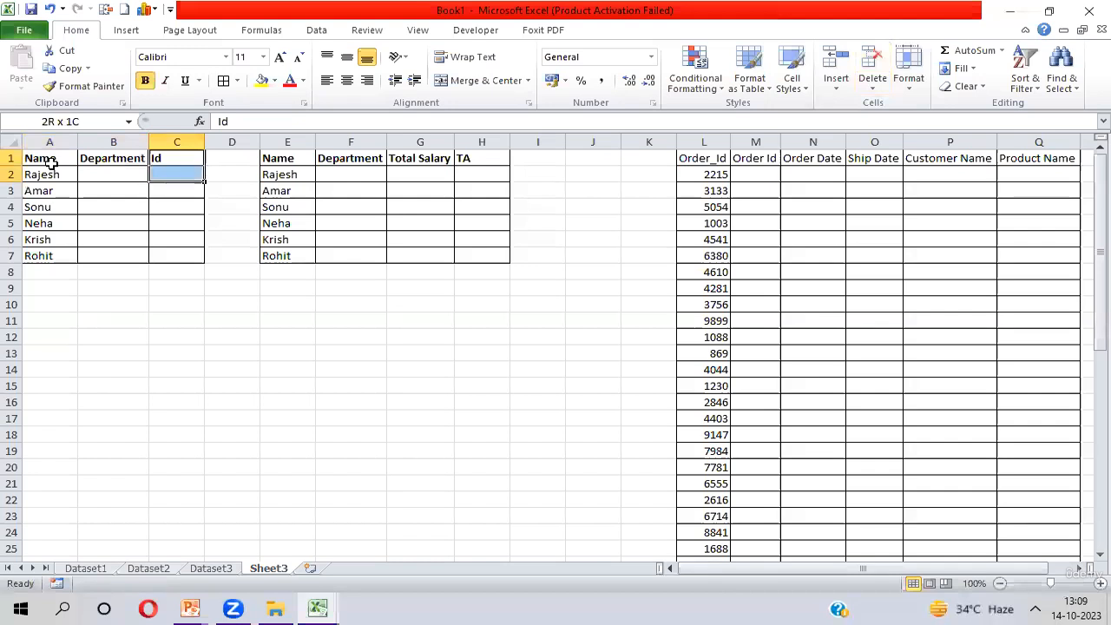
key("Left")
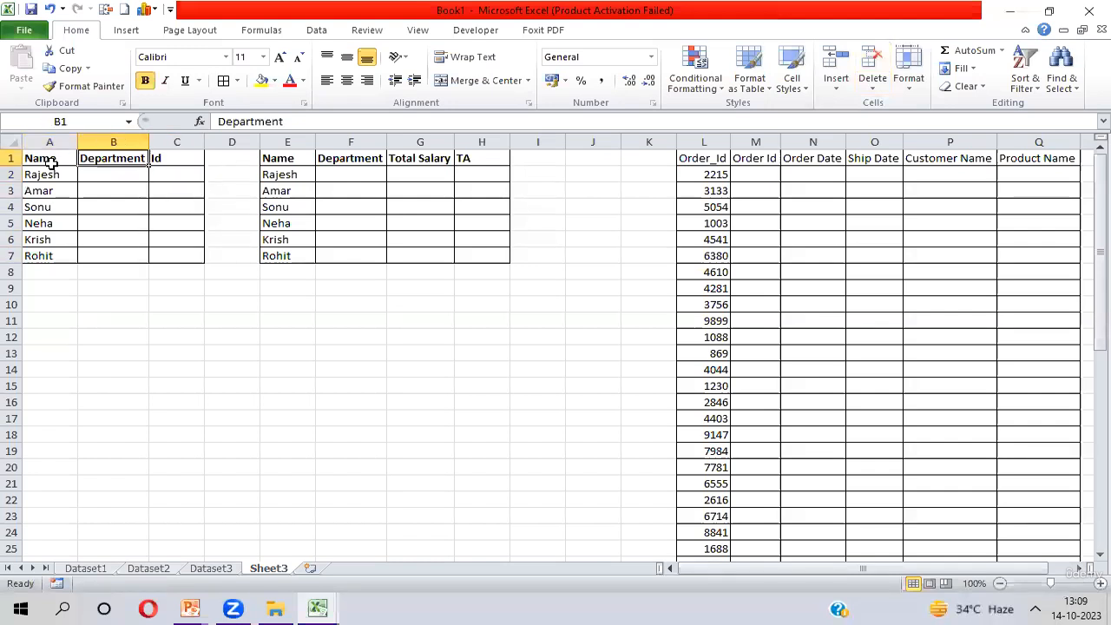
key("Left")
key("Right")
key("Left")
key("ctrl+shift+Down")
key("Right")
Compare where the Department and ID columns sit relative to the Name column on Dataset1.
key("ctrl+Page_Up")
key("ctrl+Page_Up")
key("ctrl+Page_Up")
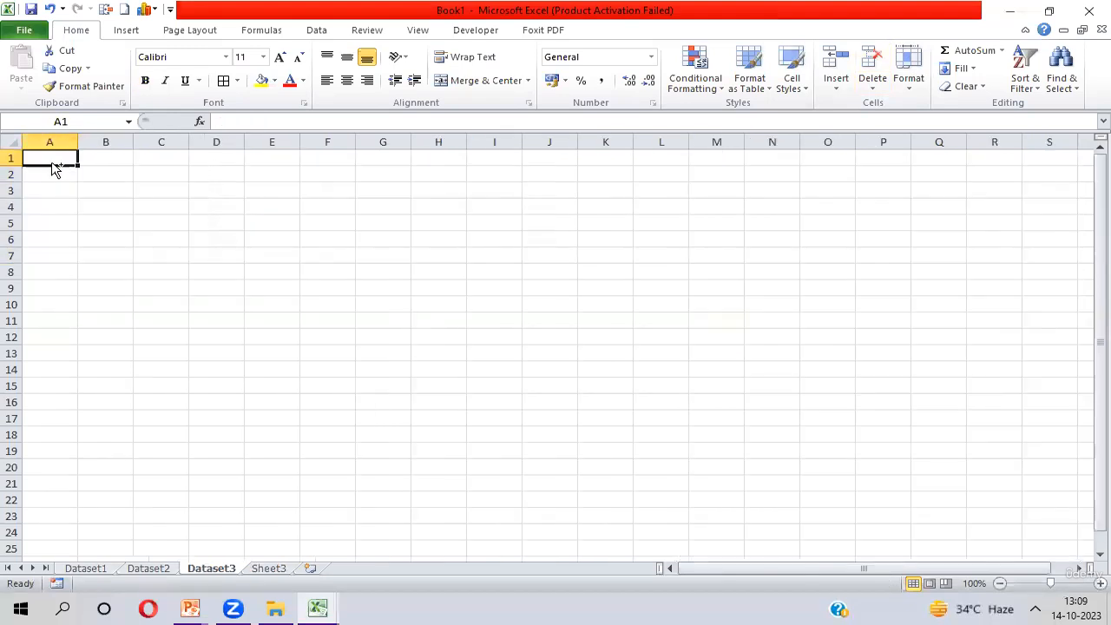
key("ctrl+shift+Down")
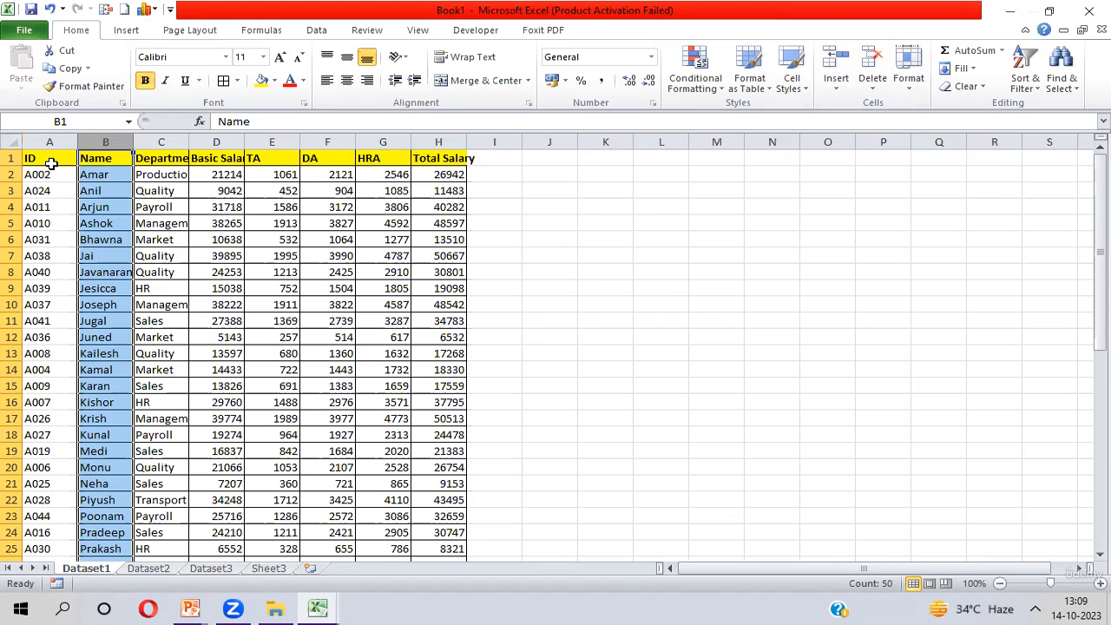
key("shift+Right")
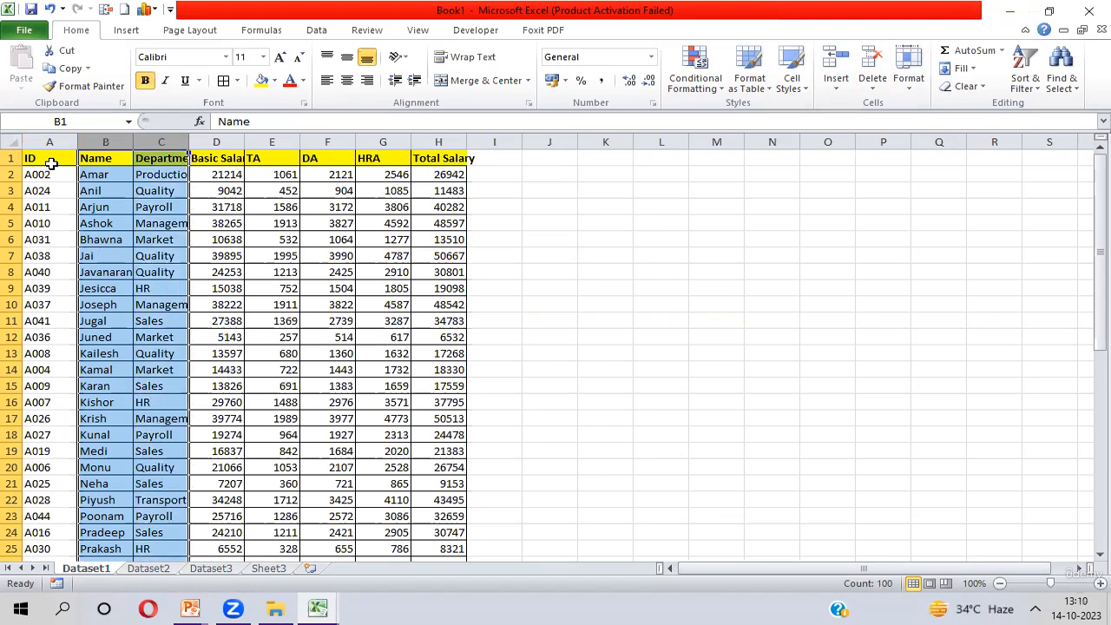
key("shift+Left")
key("shift+Left")
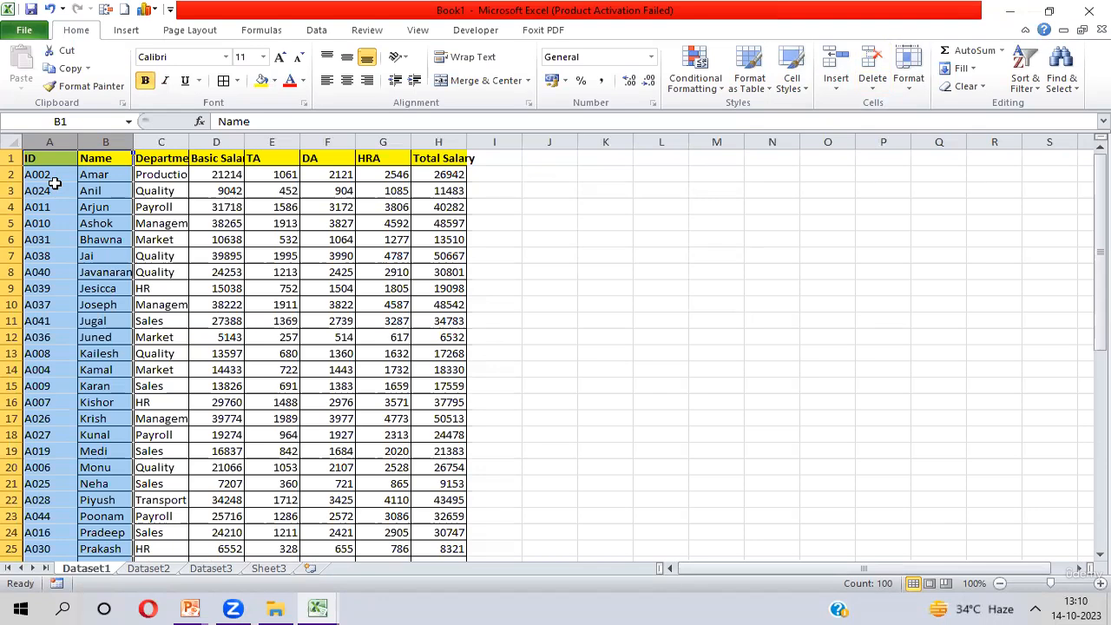
Examine the Dataset1 range from Name through Total Salary, and the ID column lying before the Name column.
left_click(105, 157)
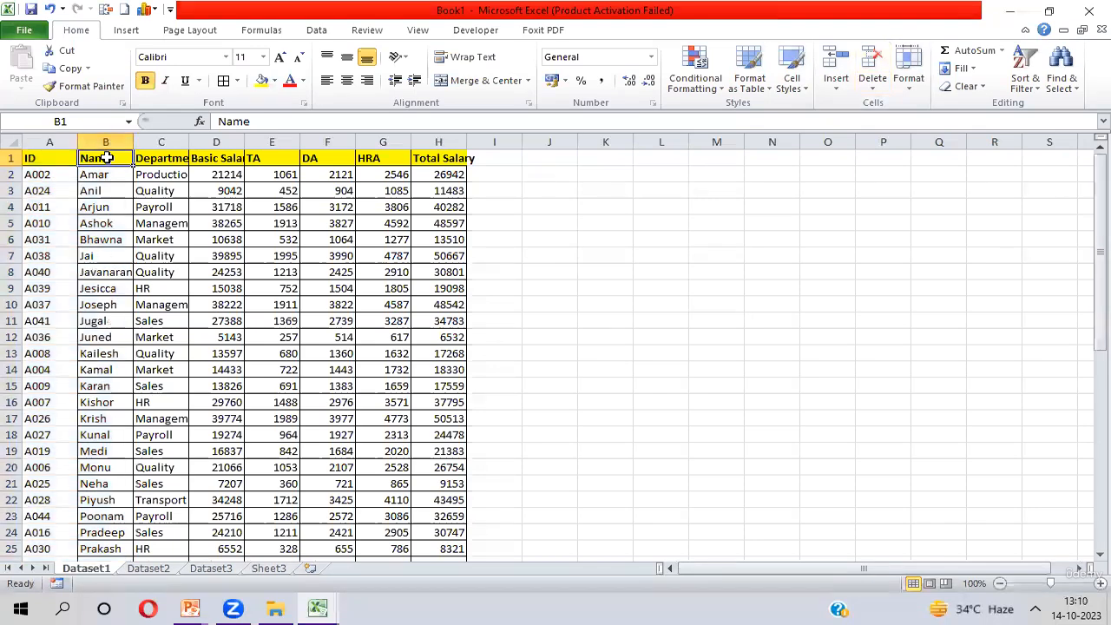
key("ctrl+shift+Right")
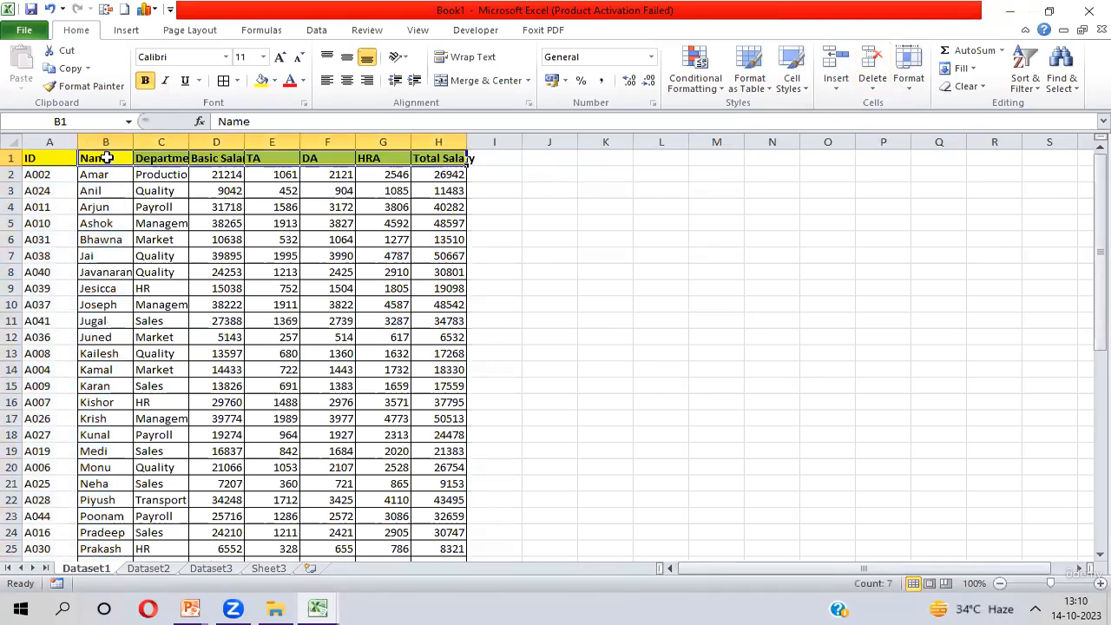
key("ctrl+shift+Down")
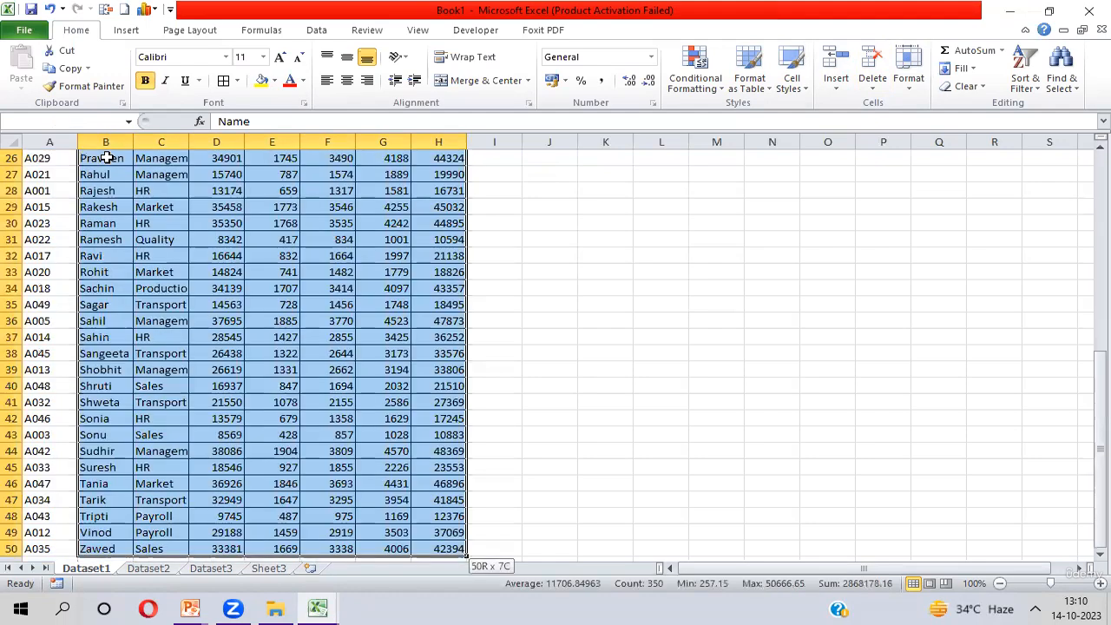
key("ctrl+Up")
key("ctrl+shift+Down")
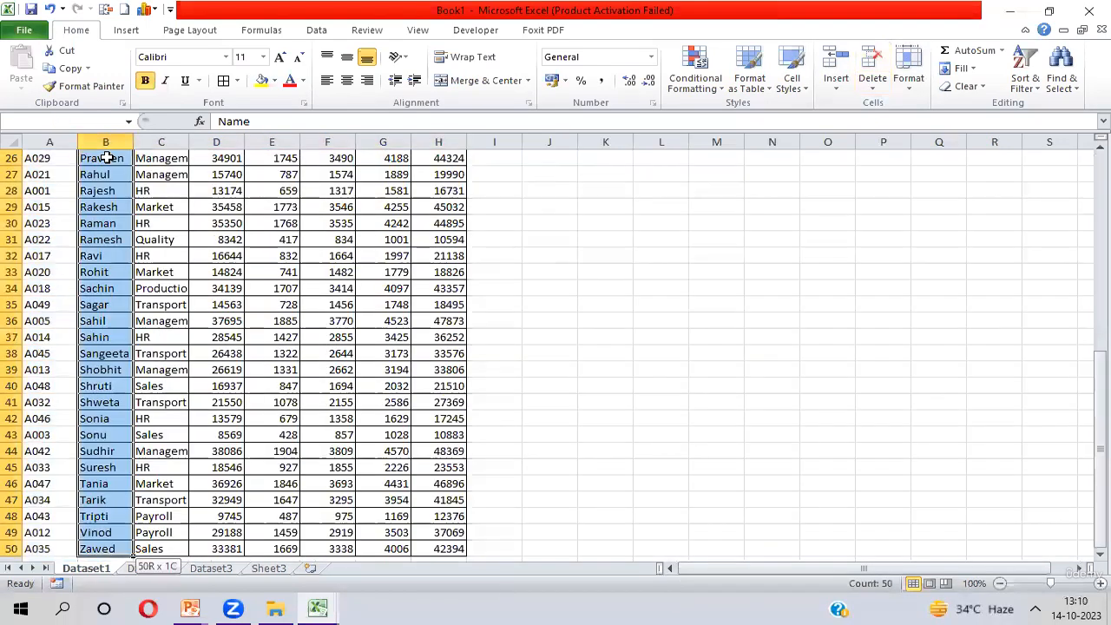
key("shift+Left")
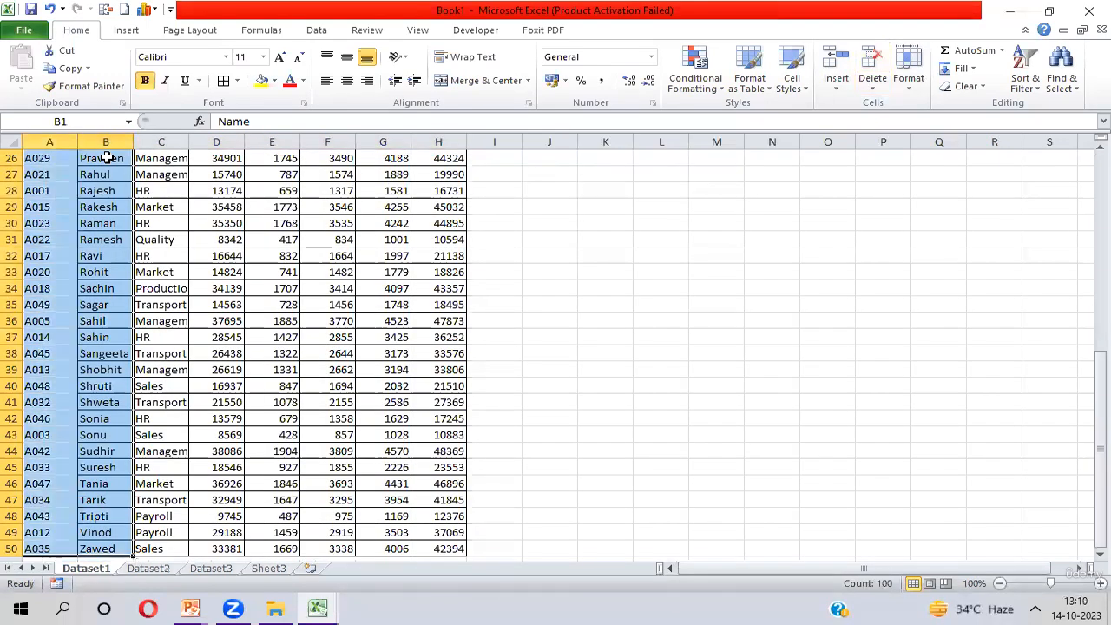
key("ctrl+Up")
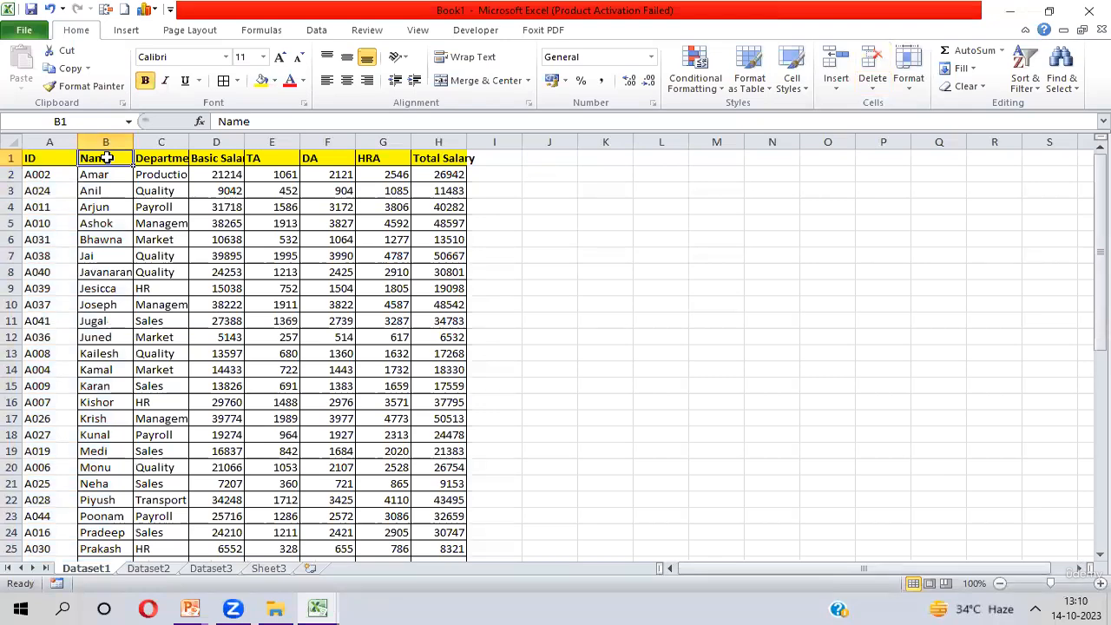
key("ctrl+shift+Down")
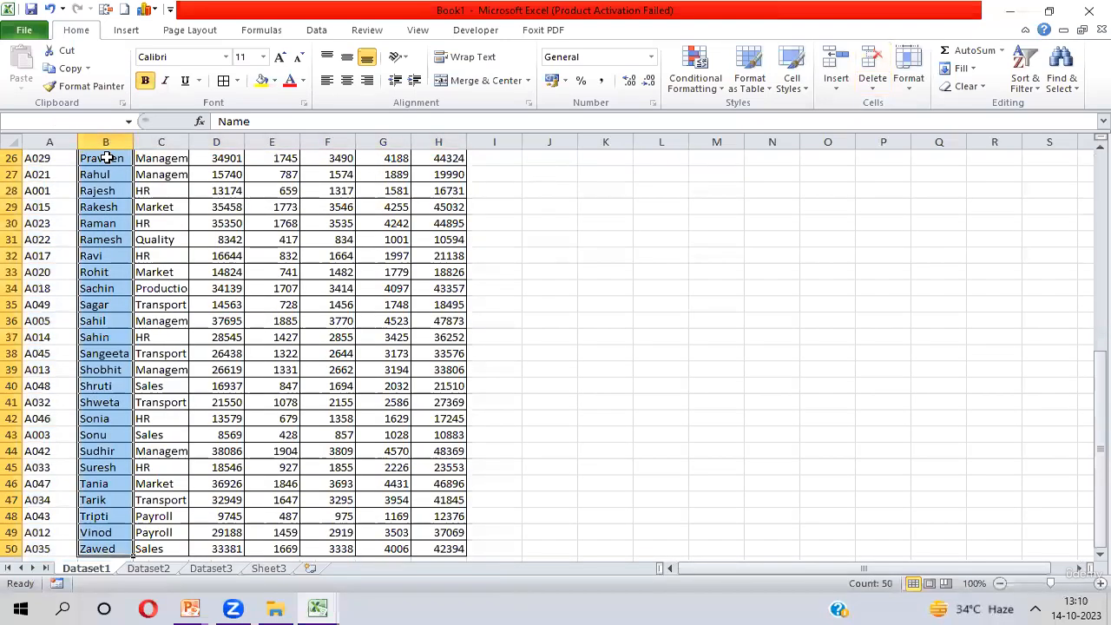
key("shift+Left")
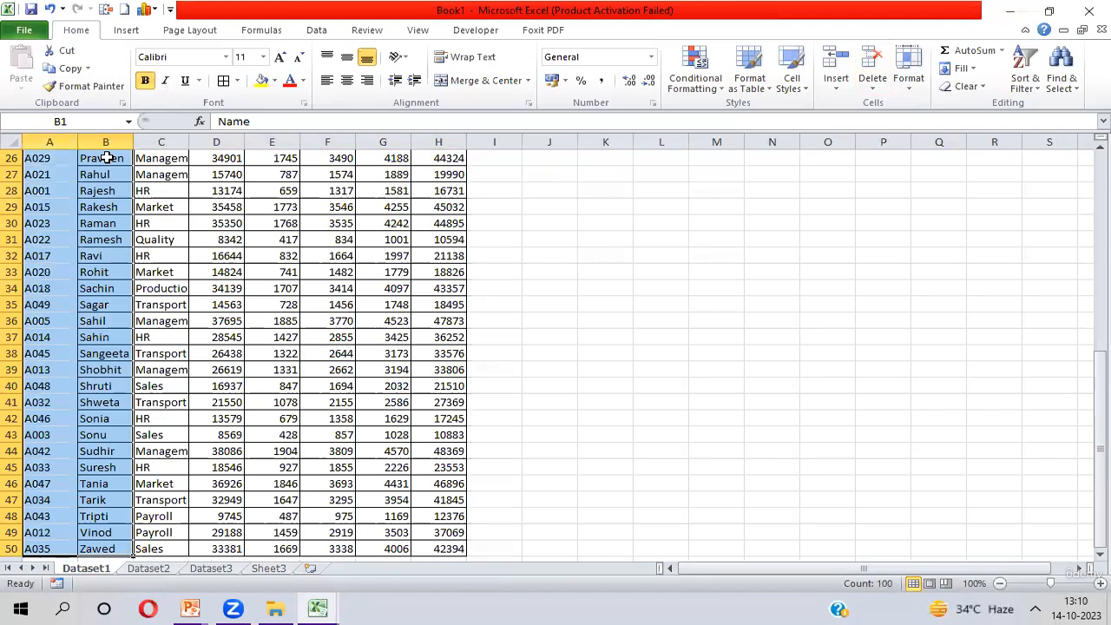
key("ctrl+Up")
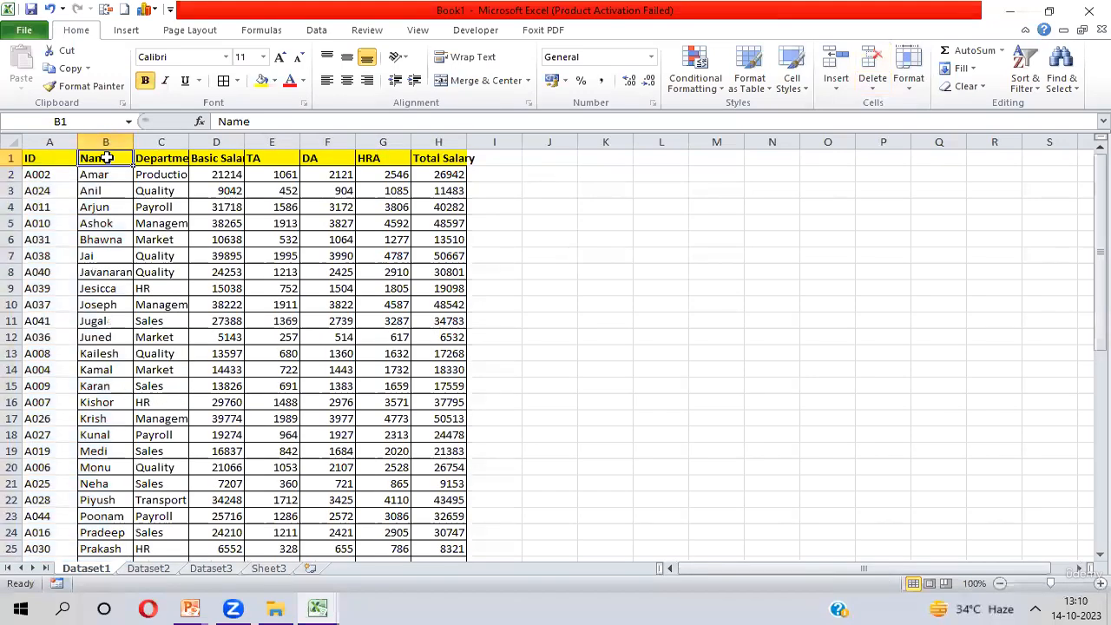
Review the names in the first Sheet3 table and the empty Department cells B2:B7 beside them.
key("ctrl+Page_Down")
key("ctrl+Page_Down")
key("ctrl+Page_Down")
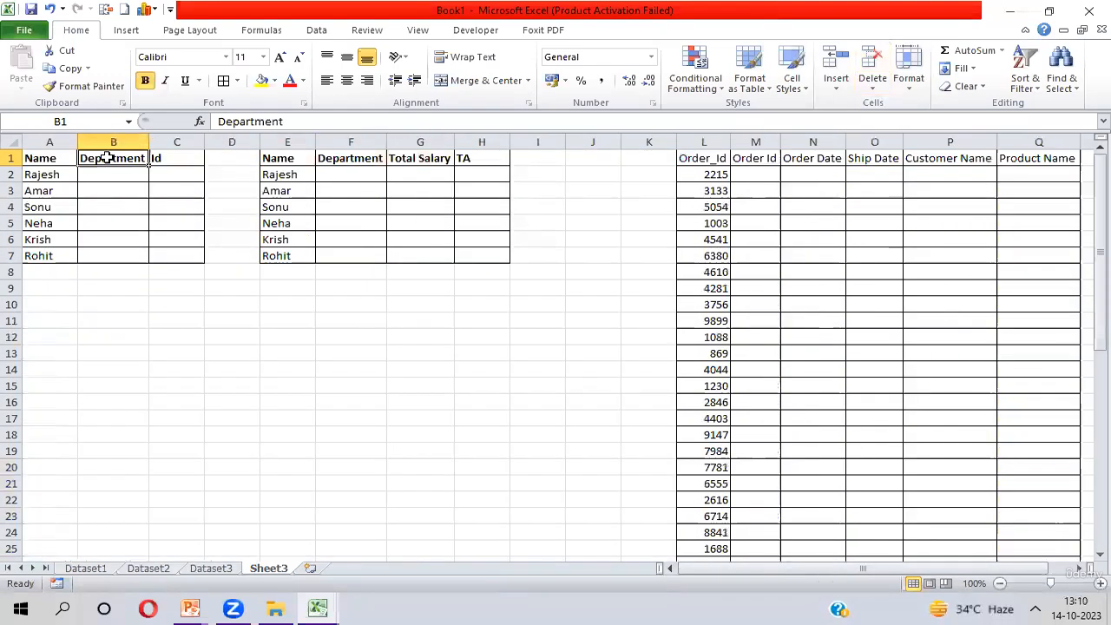
key("Down")
key("shift+Down")
key("shift+Down")
key("shift+Down")
key("shift+Down")
key("shift+Down")
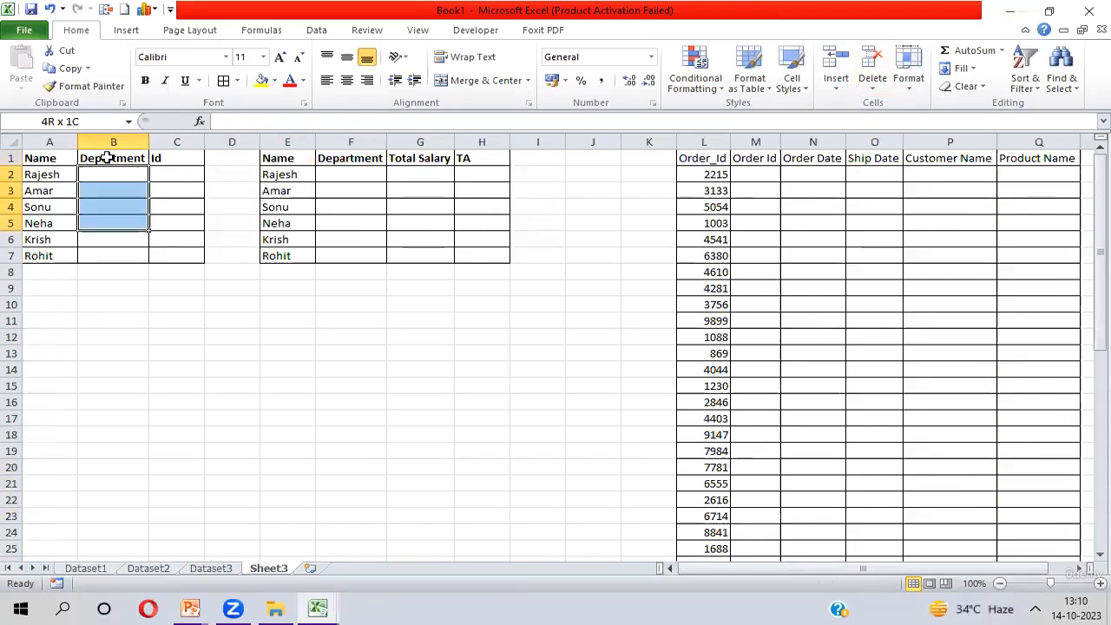
key("Up")
key("Left")
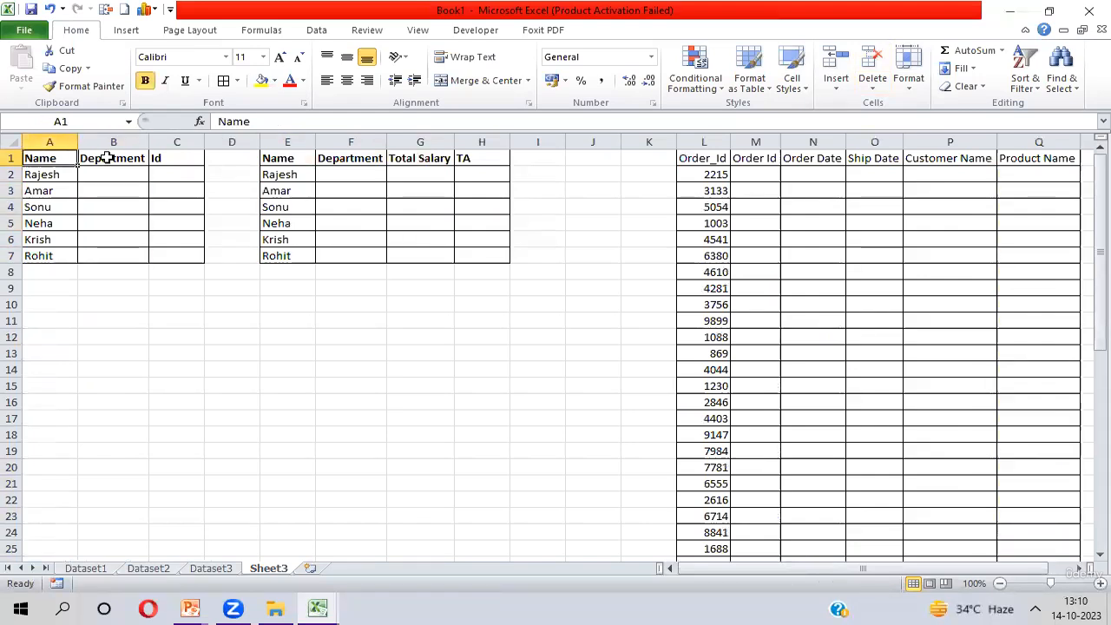
key("Down")
key("ctrl+shift+Down")
key("Up")
key("Right")
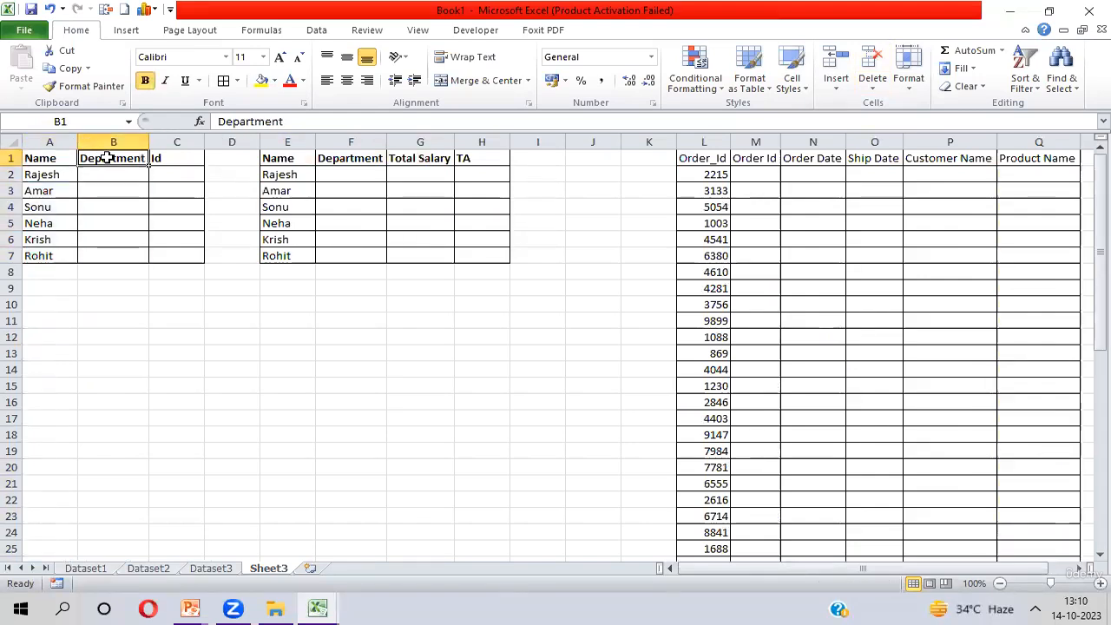
key("Down")
key("shift+Down")
key("shift+Down")
key("shift+Down")
key("shift+Down")
key("shift+Down")
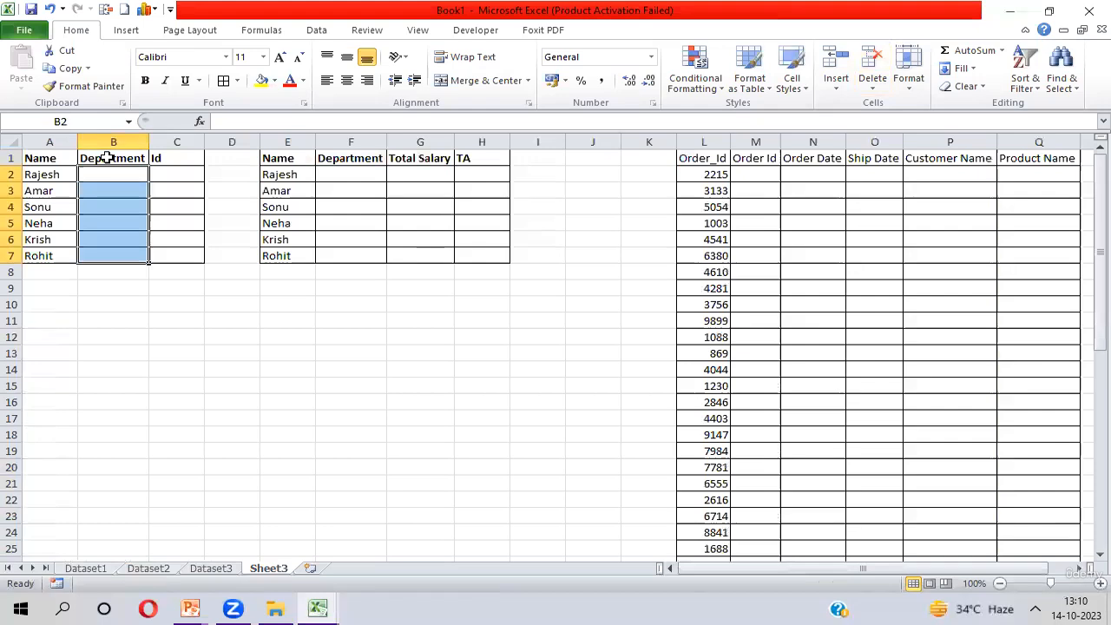
Start a VLOOKUP formula in cell B2 of Sheet3 with the column-locked reference $A2 as the lookup value.
key("Up")
key("Down")
type("=vl")
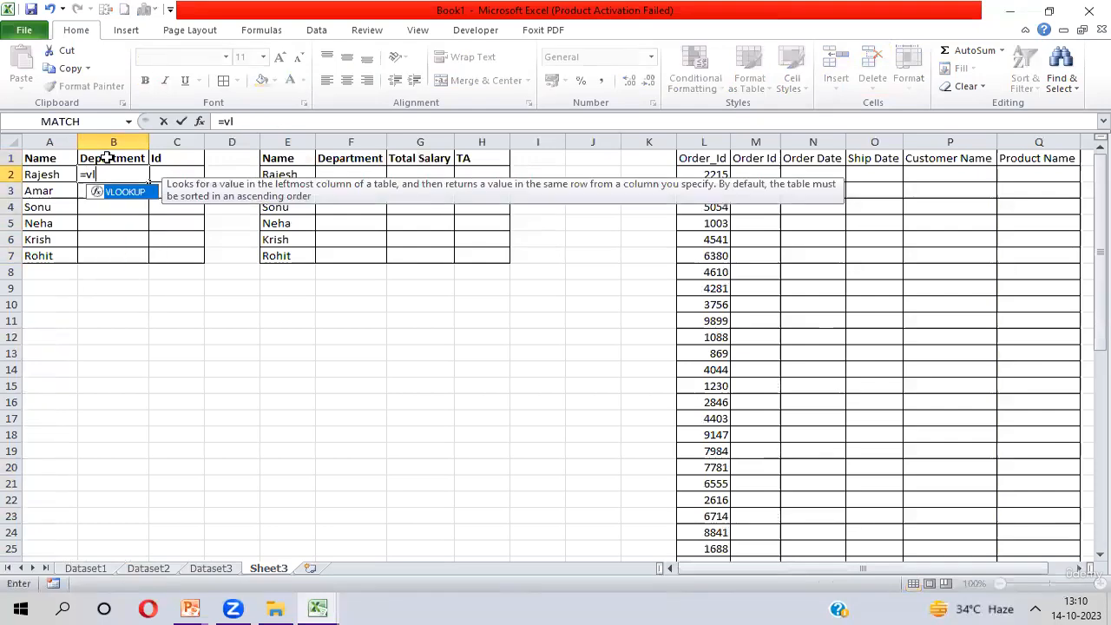
key("Tab")
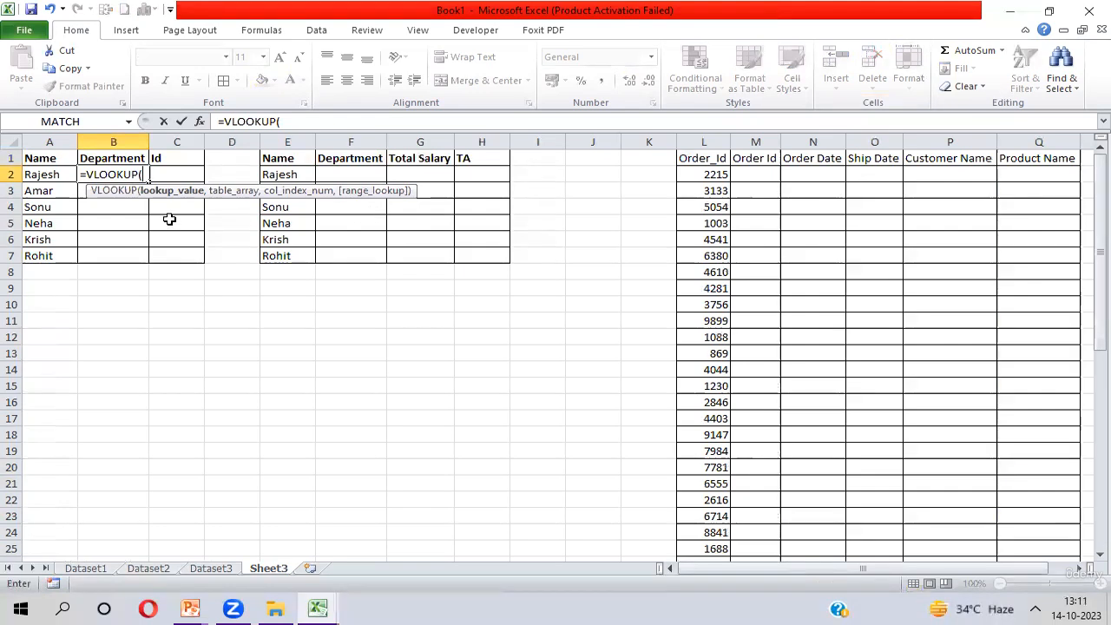
left_click(55, 176)
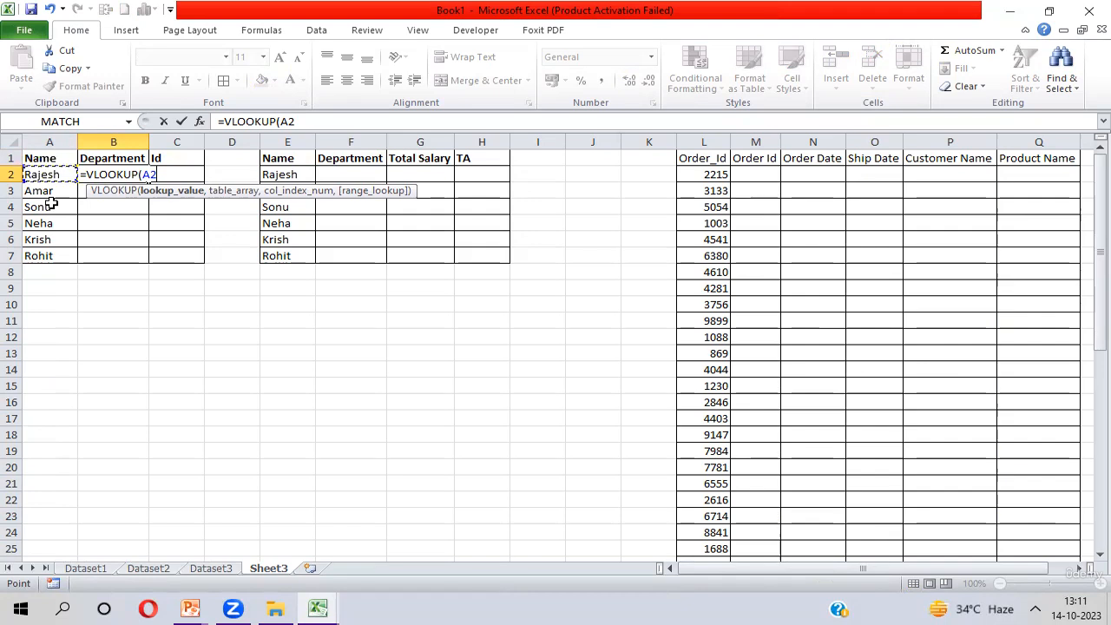
key("F4")
key("F4")
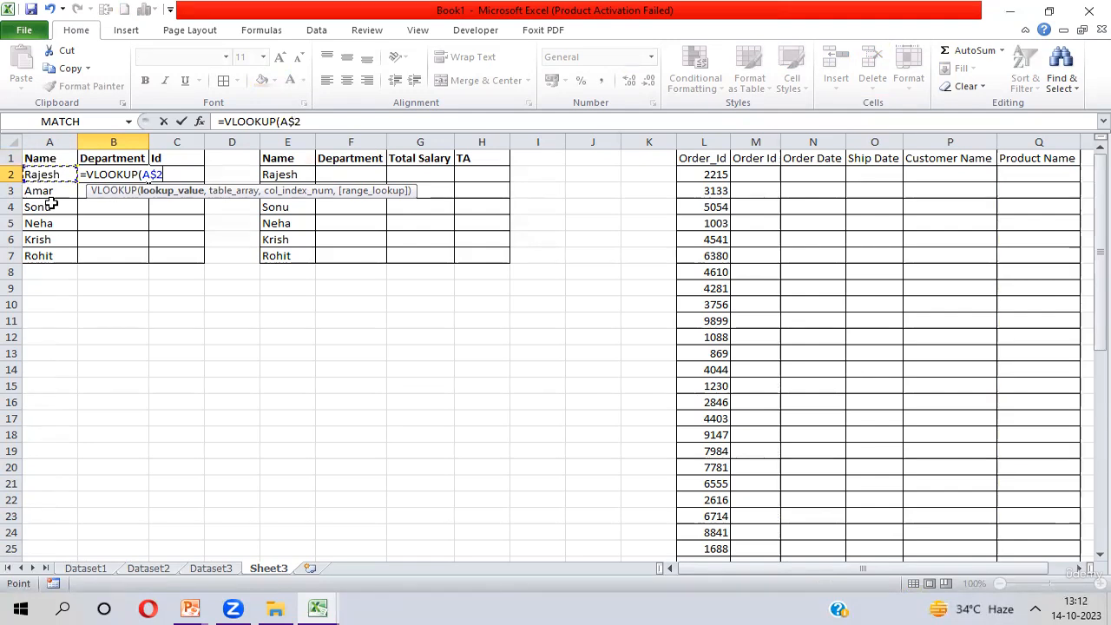
key("F4")
type(",")
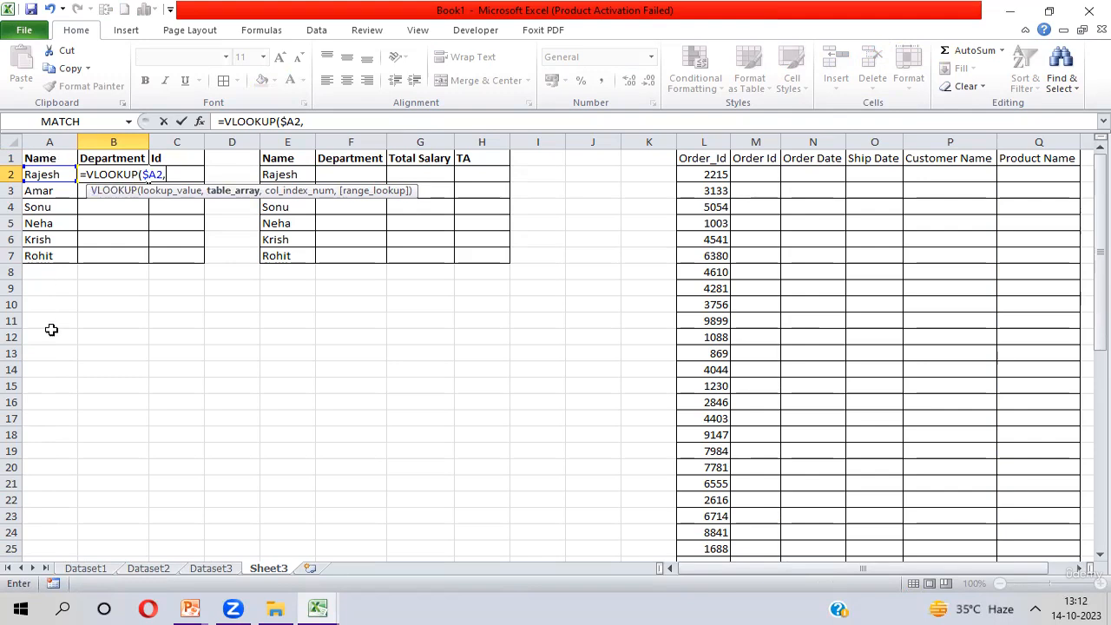
Continue the VLOOKUP with the absolute range $B$1:$H$50 on Dataset1 as the table array and 2 as the column index.
key("ctrl+Page_Up")
key("ctrl+Page_Up")
key("ctrl+Page_Up")
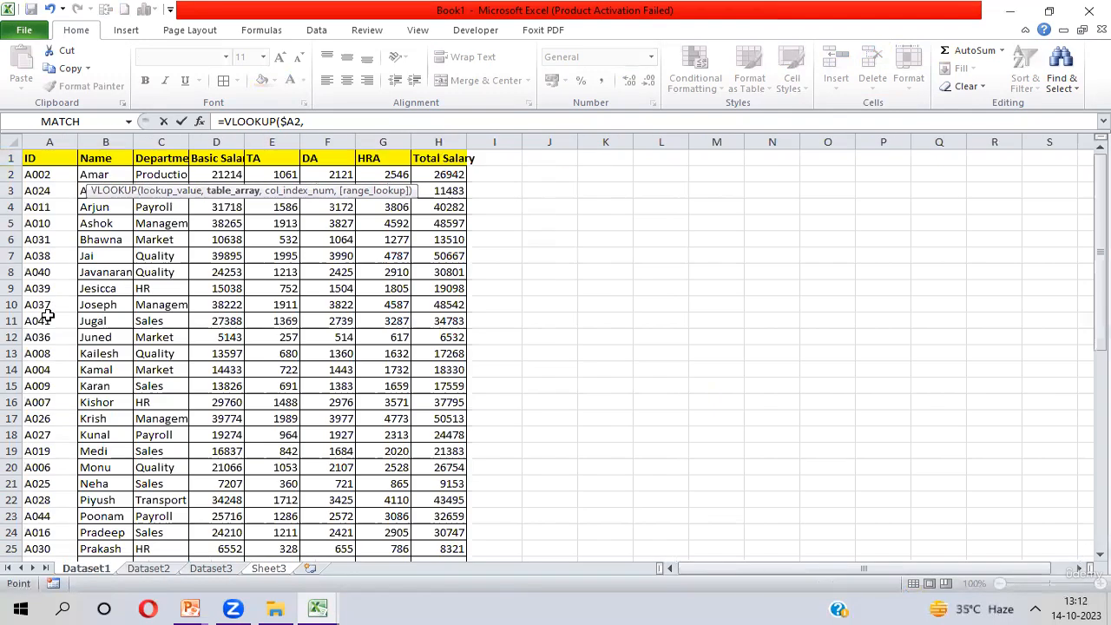
left_click(105, 160)
key("ctrl+shift+Right")
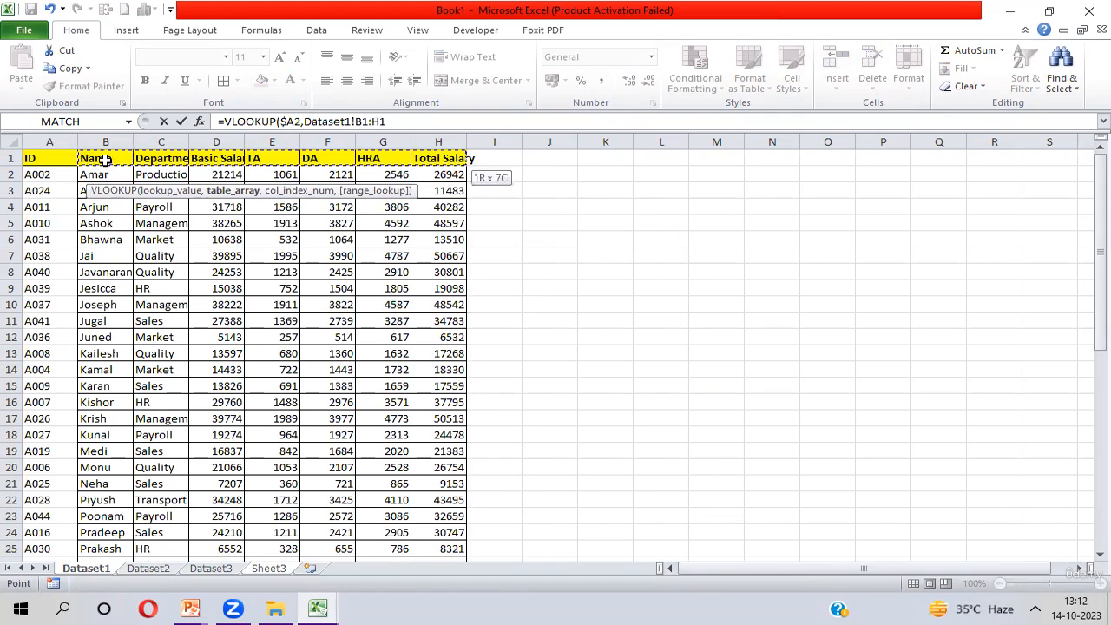
key("ctrl+shift+Down")
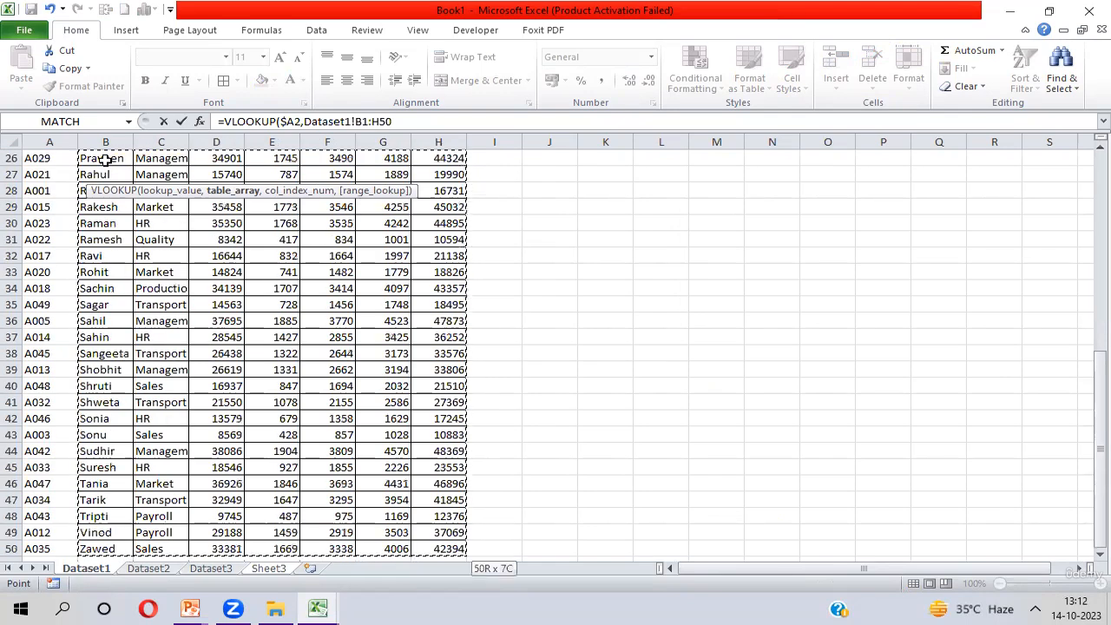
key("F4")
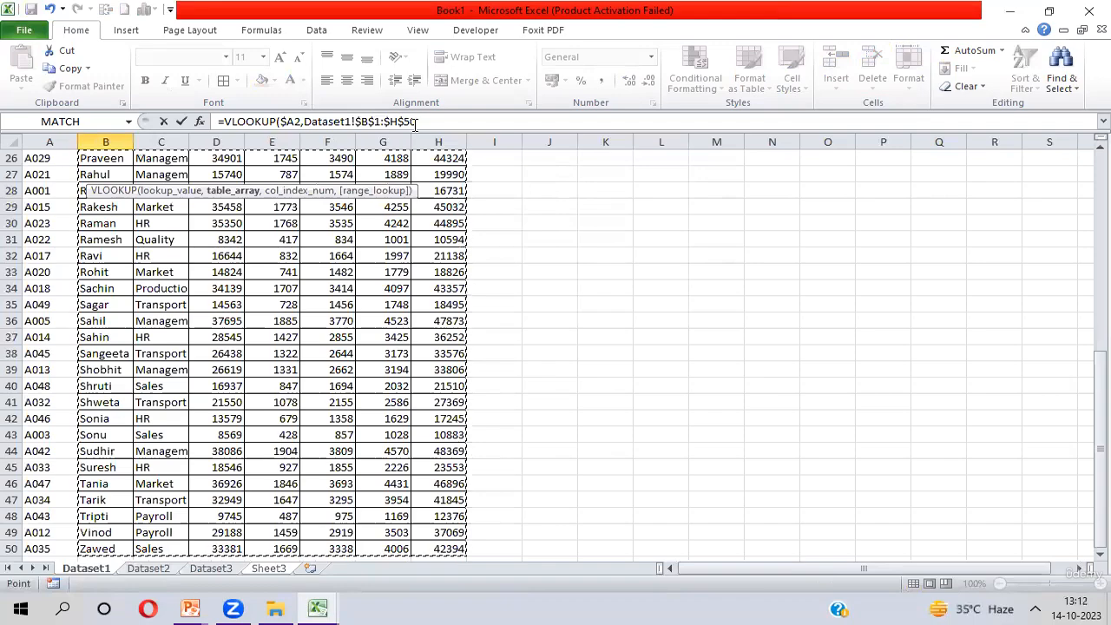
type(",")
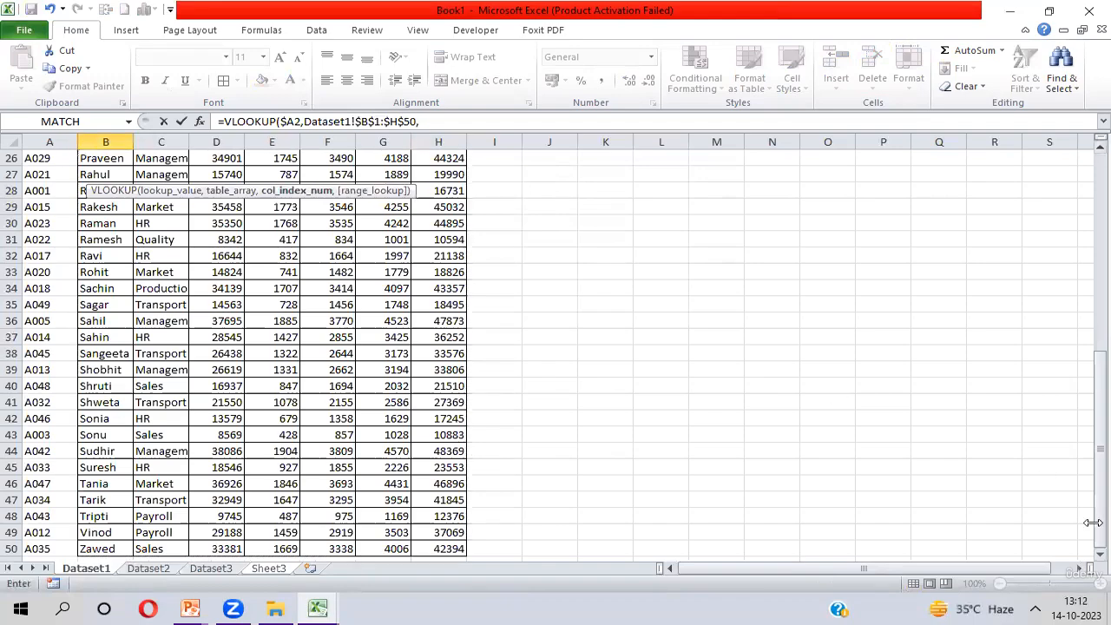
left_click_drag(1087, 491, 1086, 199)
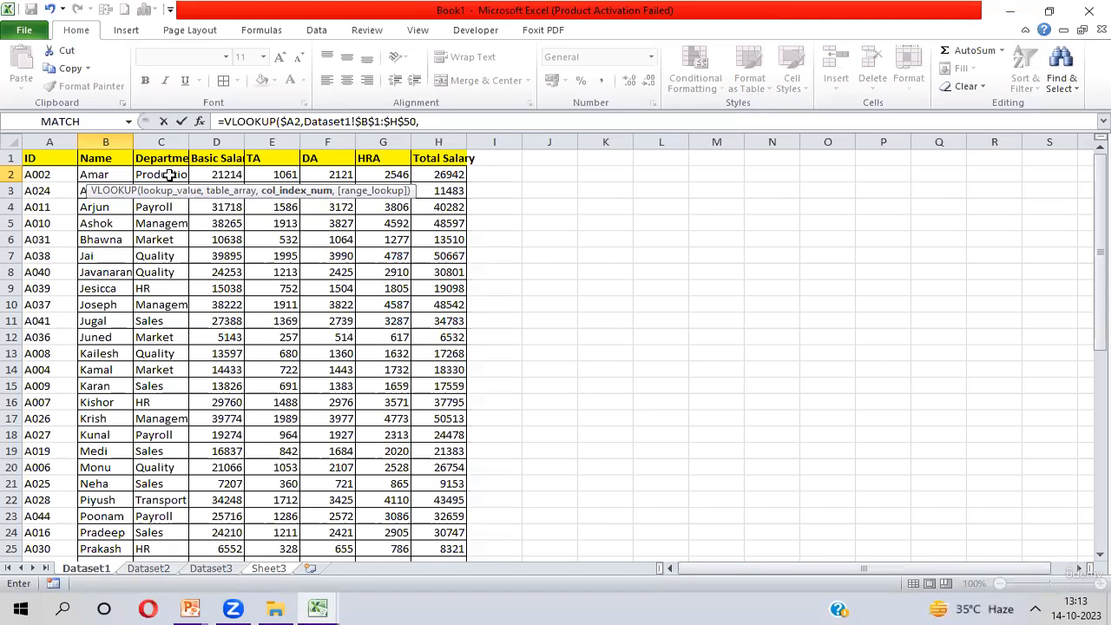
type("2,")
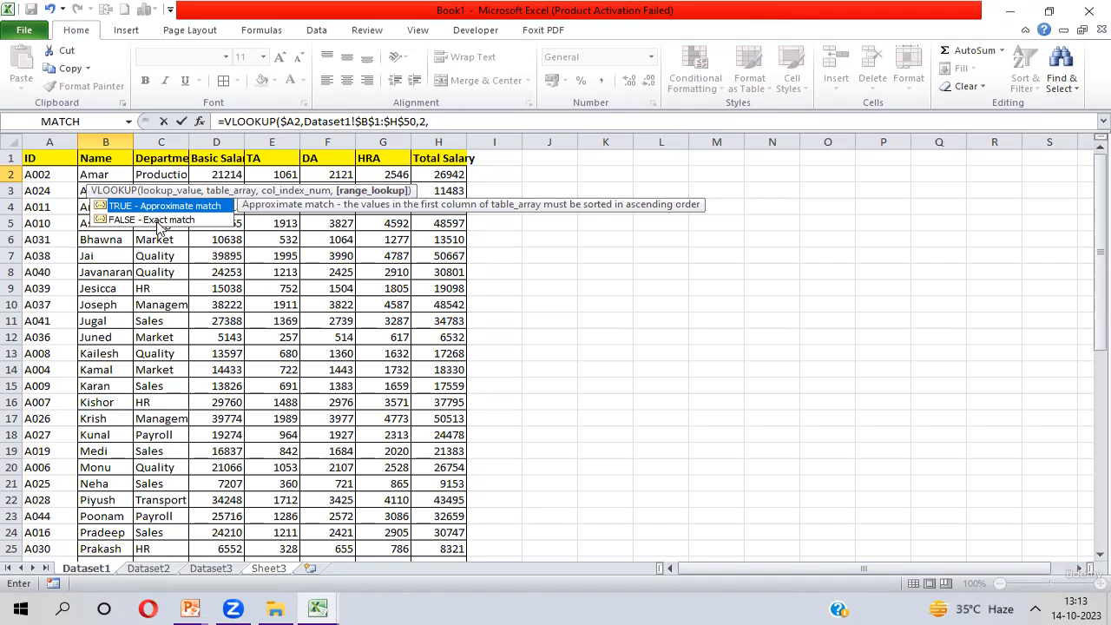
type("0)")
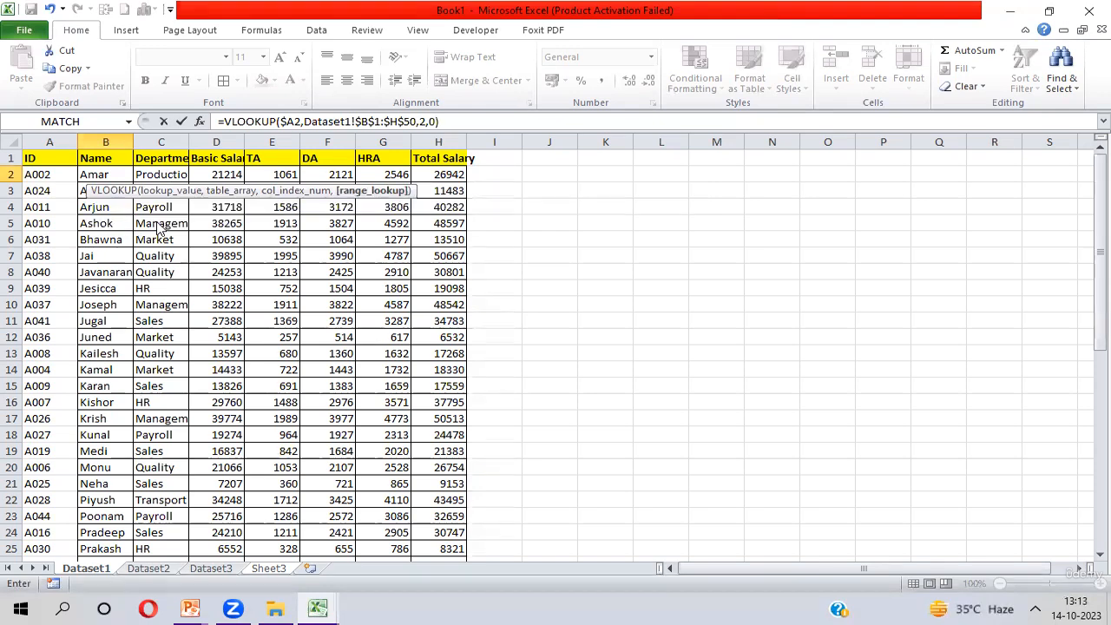
key("BackSpace")
key("BackSpace")
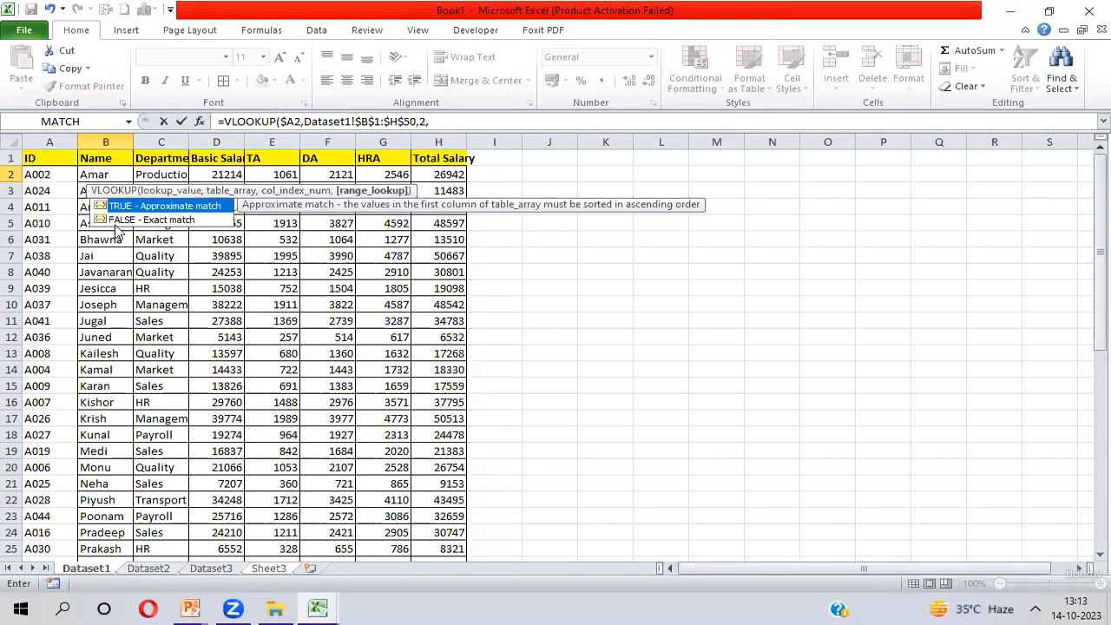
Complete the Department formula in B2 with False as the range lookup for an exact match and enter it.
key("Down")
type("Fase")
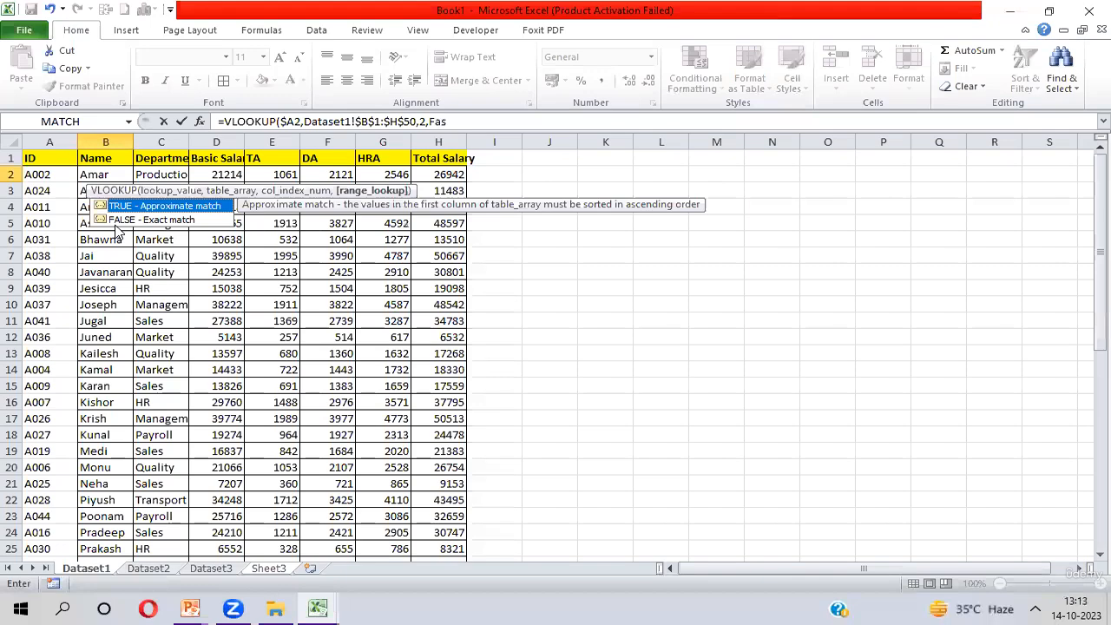
key("BackSpace")
key("BackSpace")
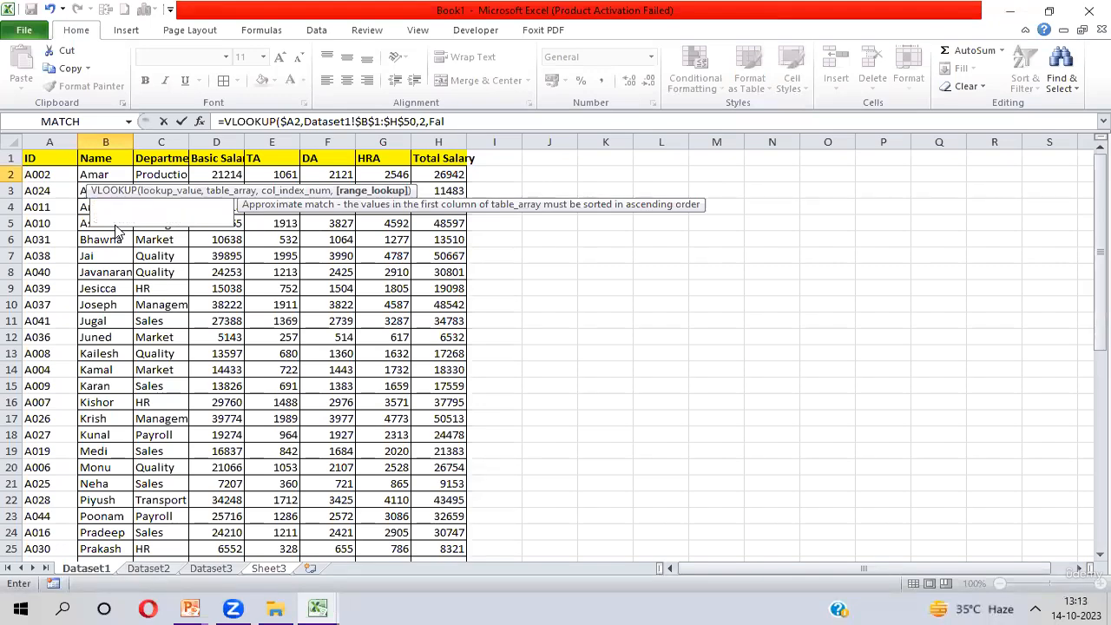
type("lse)")
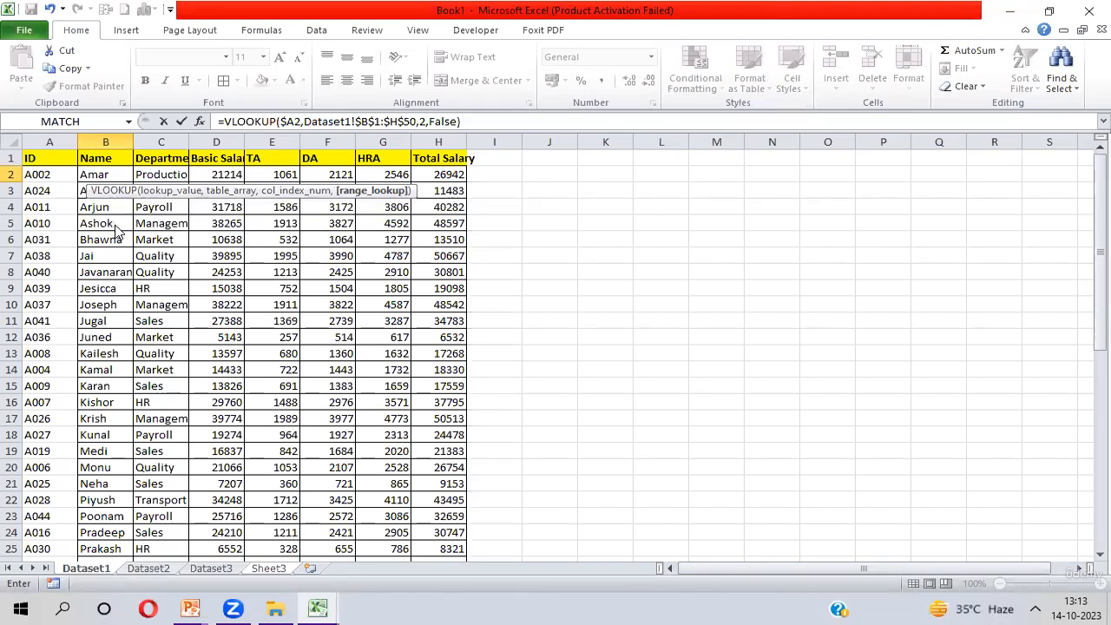
key("Return")
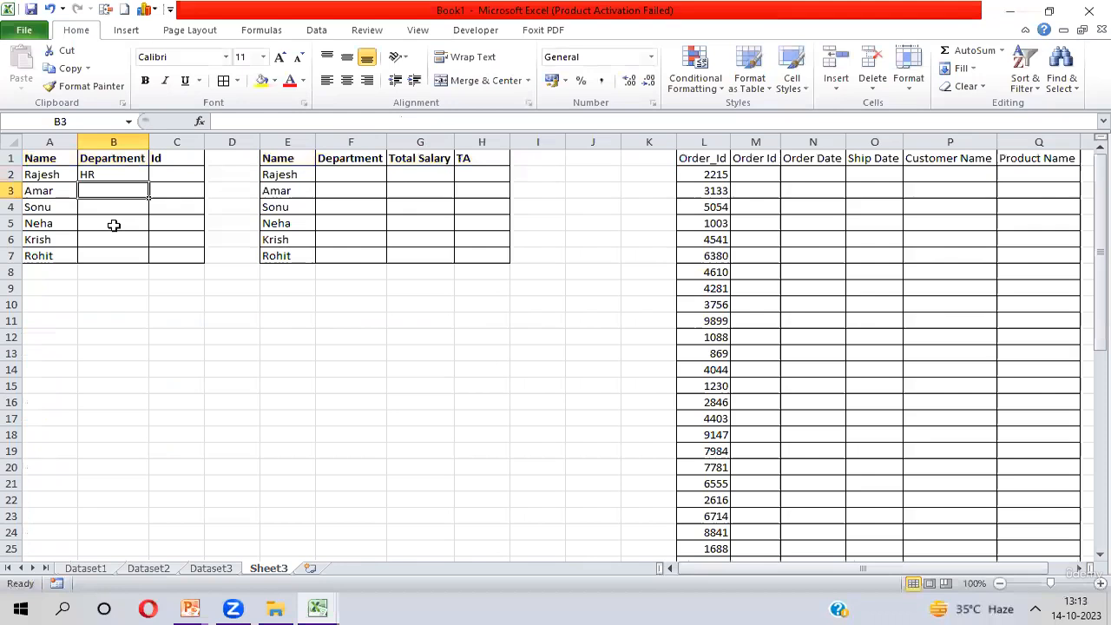
Fill the VLOOKUP formula from B2 down through B7 in the Department column.
key("Up")
key("Left")
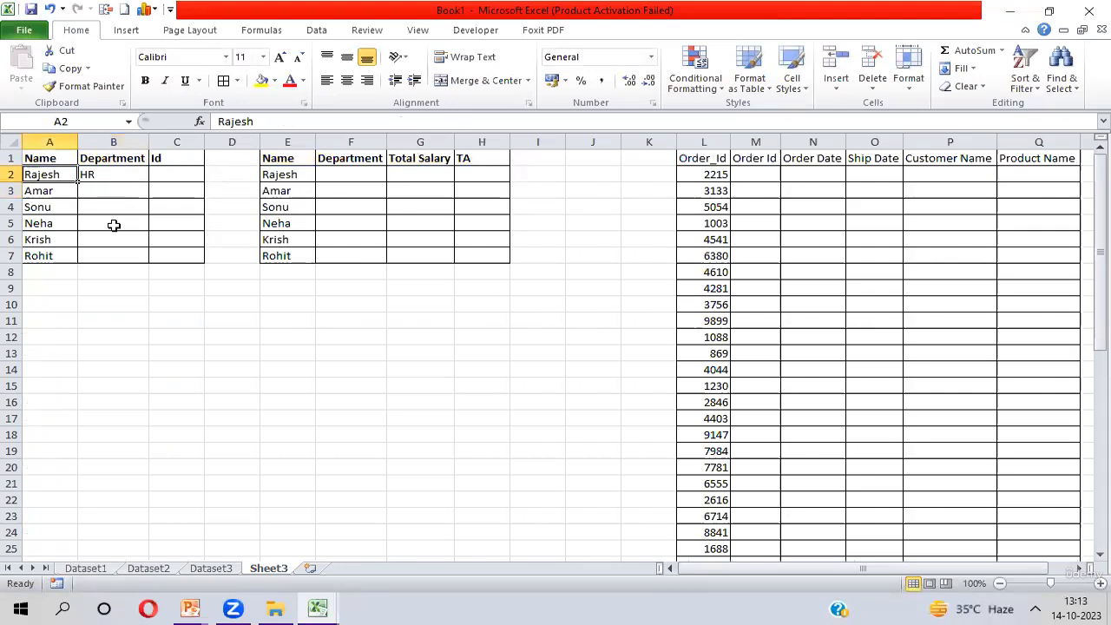
key("Right")
key("shift+Down")
key("shift+Down")
key("shift+Down")
key("shift+Down")
key("shift+Down")
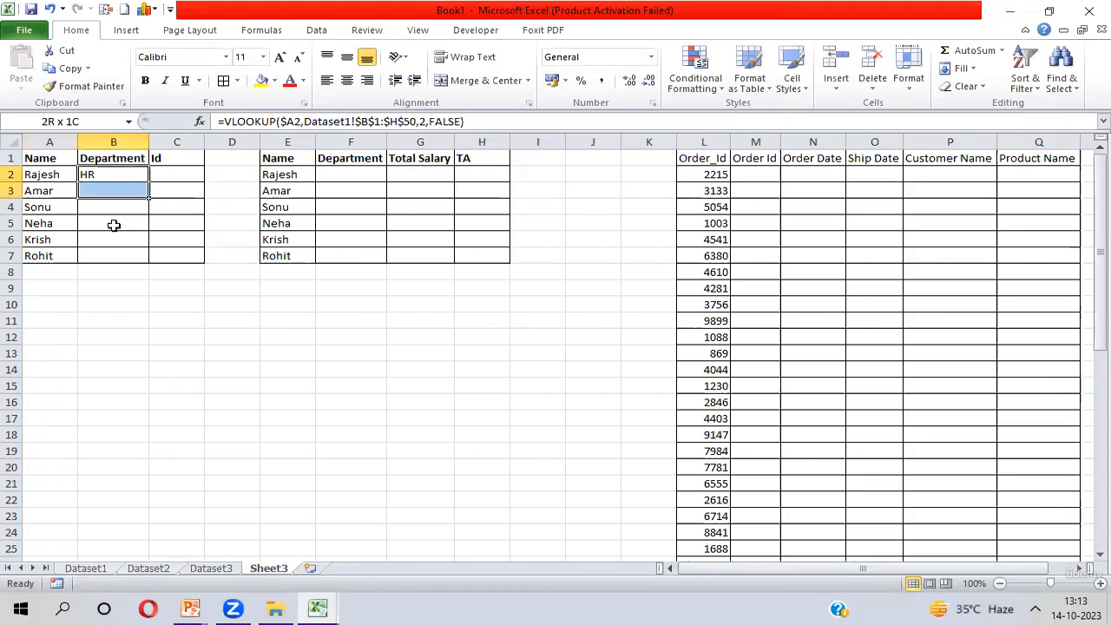
key("ctrl+d")
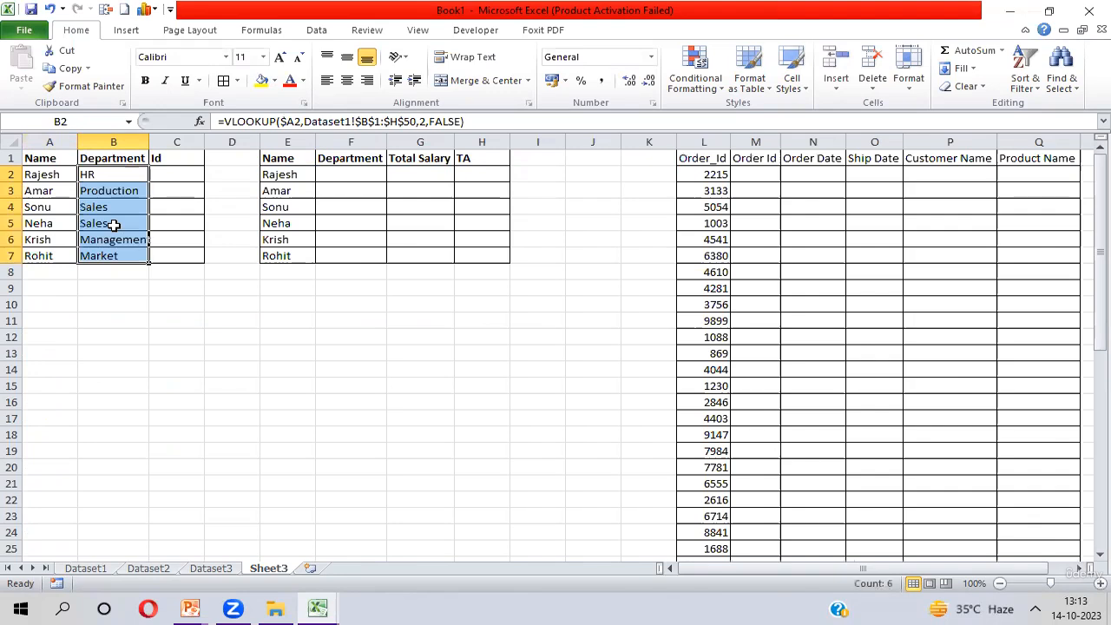
Review the Name and Department columns of the first Sheet3 table.
key("Up")
key("Down")
key("ctrl+shift+Down")
key("Up")
key("Left")
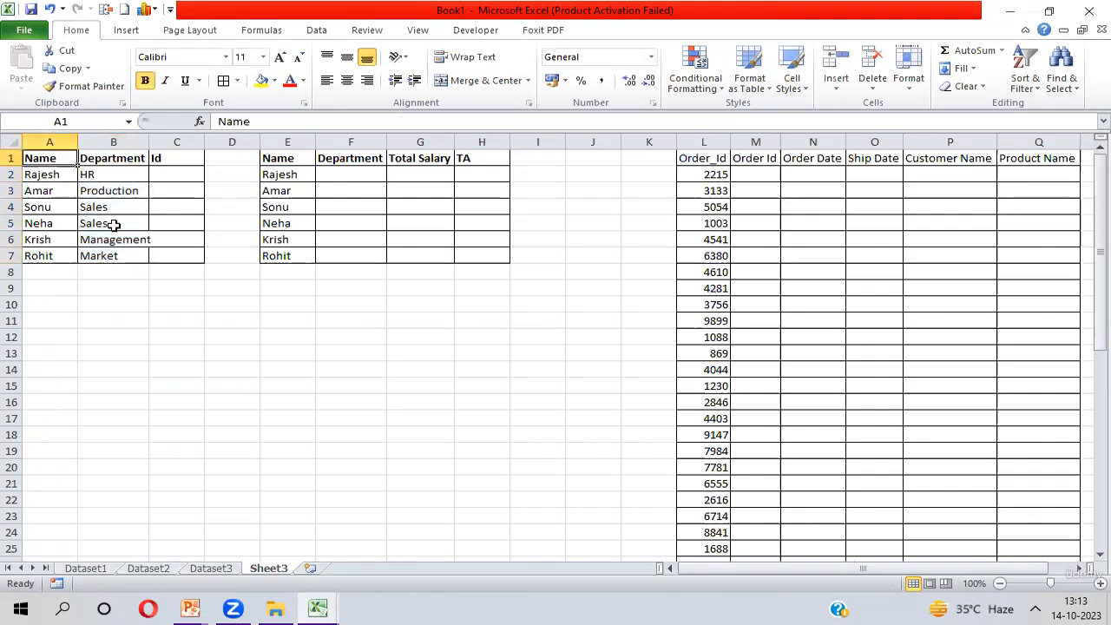
key("shift+Right")
key("shift+Left")
key("ctrl+shift+Down")
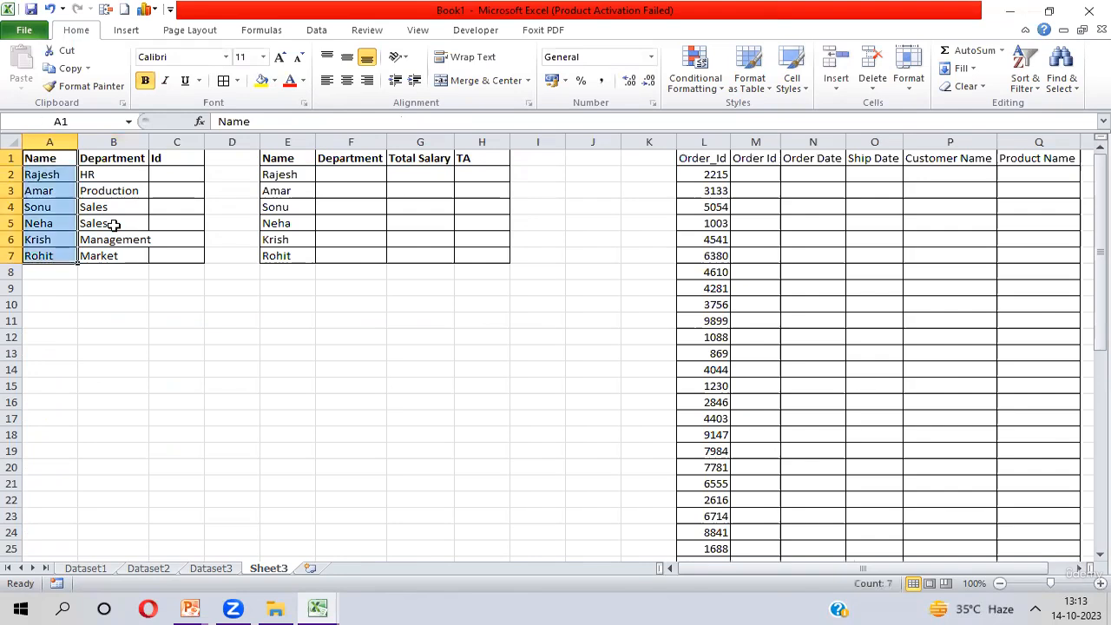
key("Right")
key("ctrl+shift+Down")
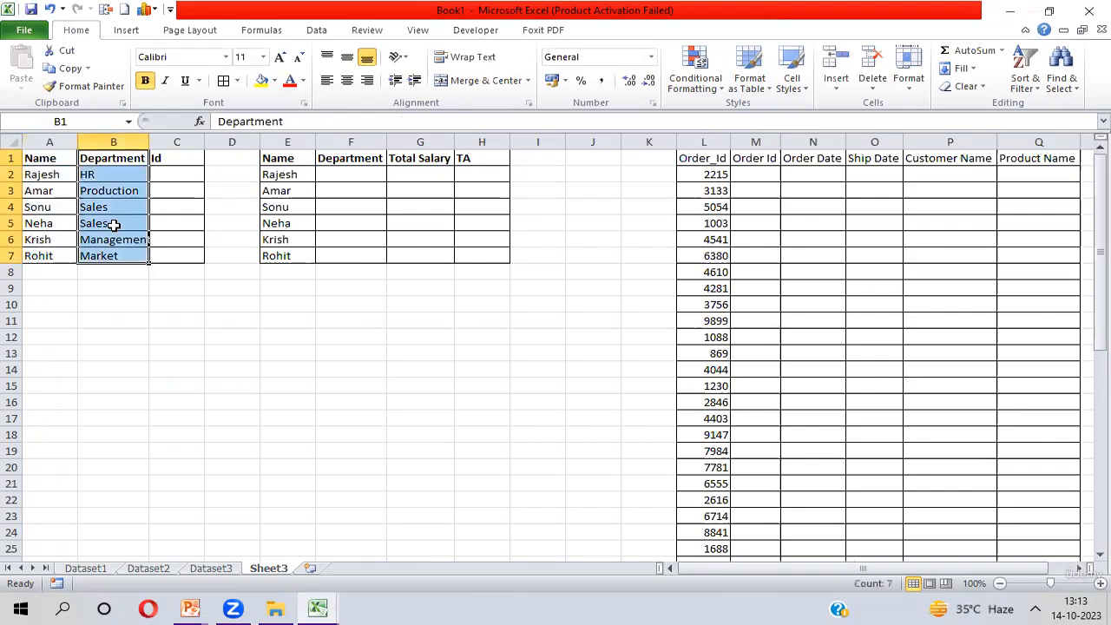
Review the Id column of the first Sheet3 table, cells C1:C7, against the Name column.
key("Right")
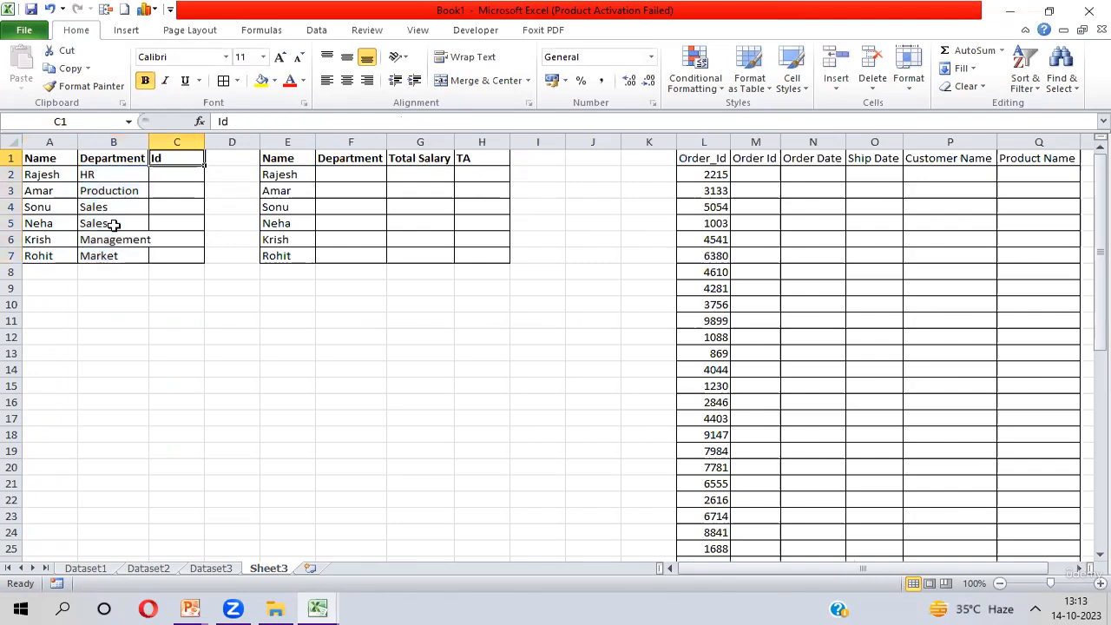
key("shift+Down")
key("shift+Down")
key("shift+Down")
key("shift+Down")
key("shift+Down")
key("shift+Down")
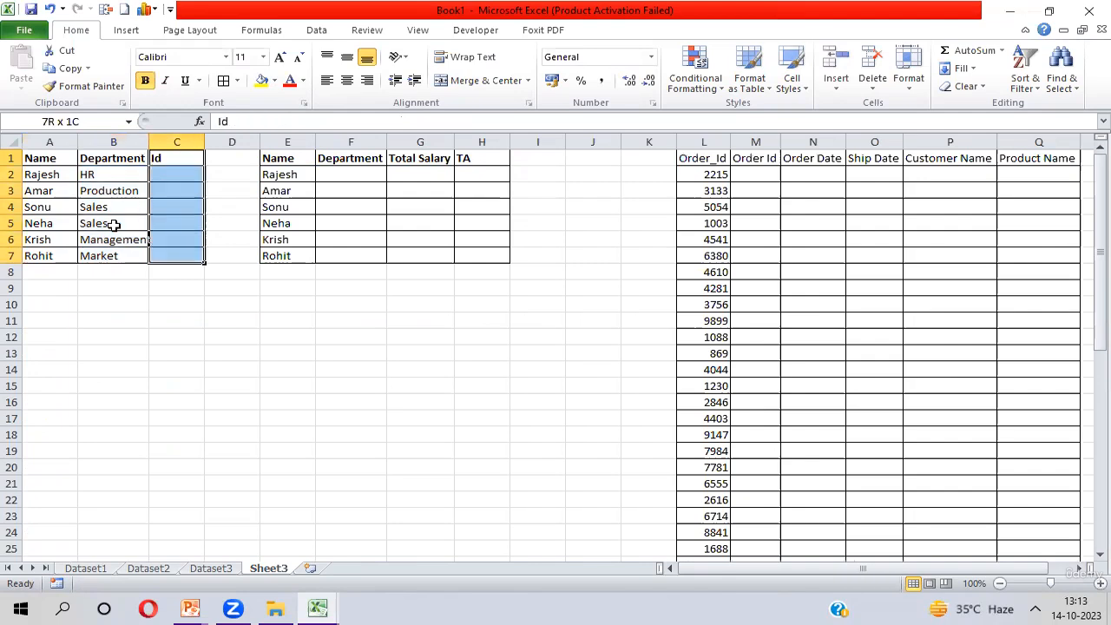
key("ctrl+shift+Up")
key("Left")
key("Left")
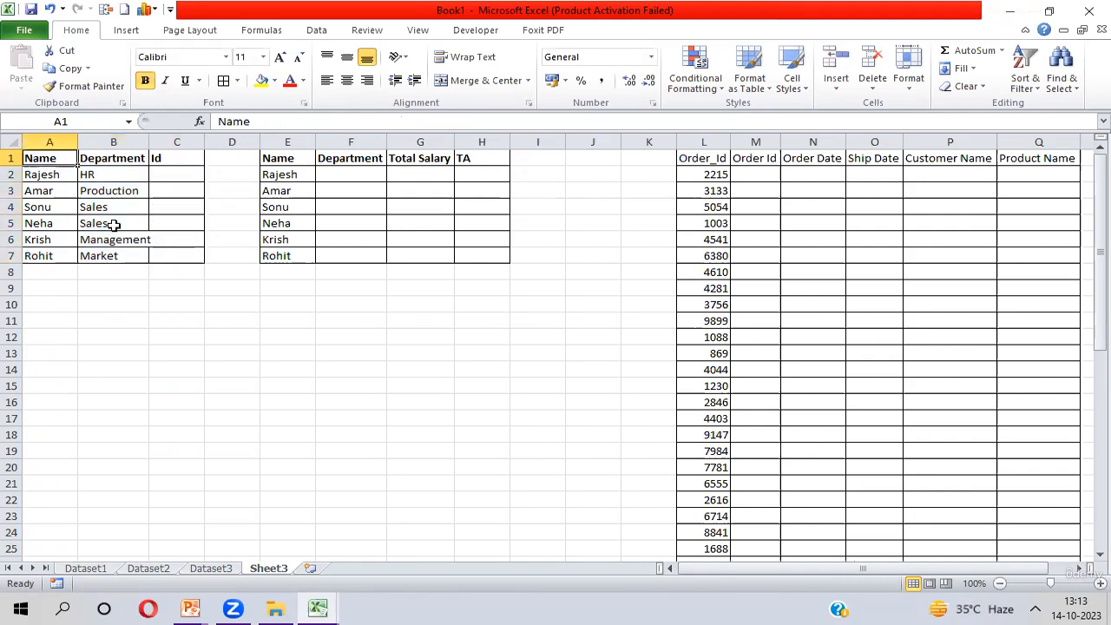
Examine the Name column on Dataset1 together with the ID column lying before it.
key("ctrl+Page_Up")
key("ctrl+Page_Up")
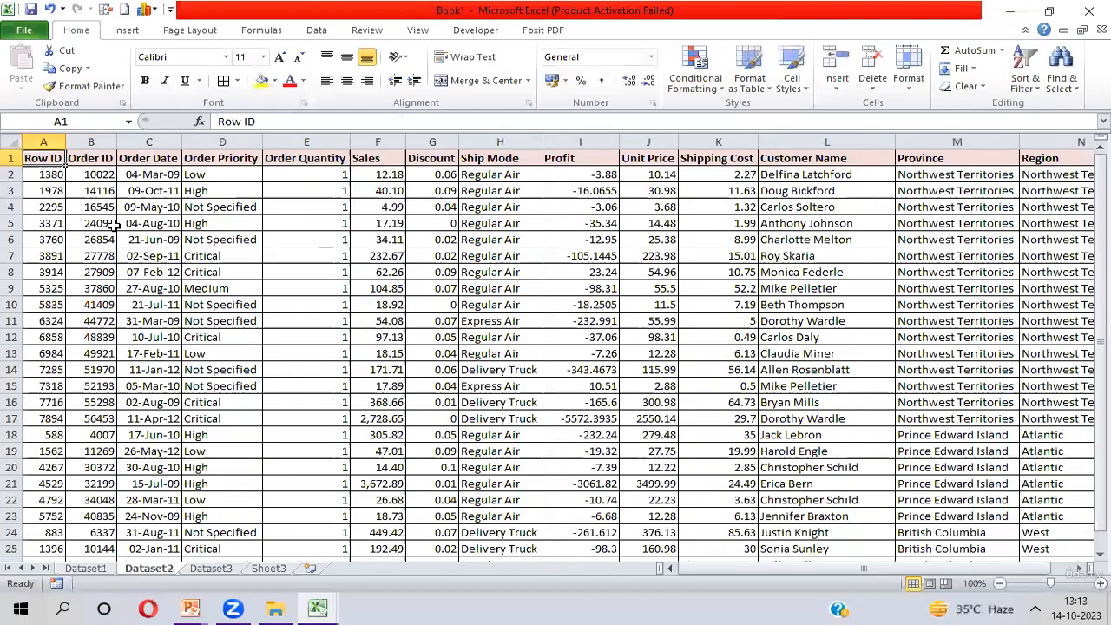
key("ctrl+Page_Up")
key("ctrl+space")
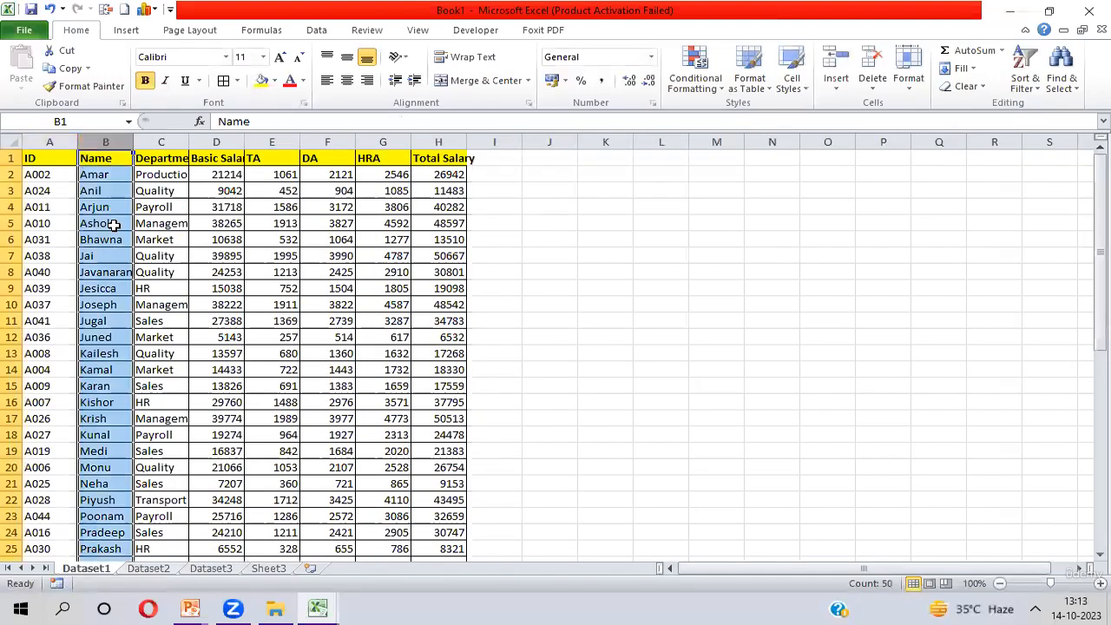
key("shift+Left")
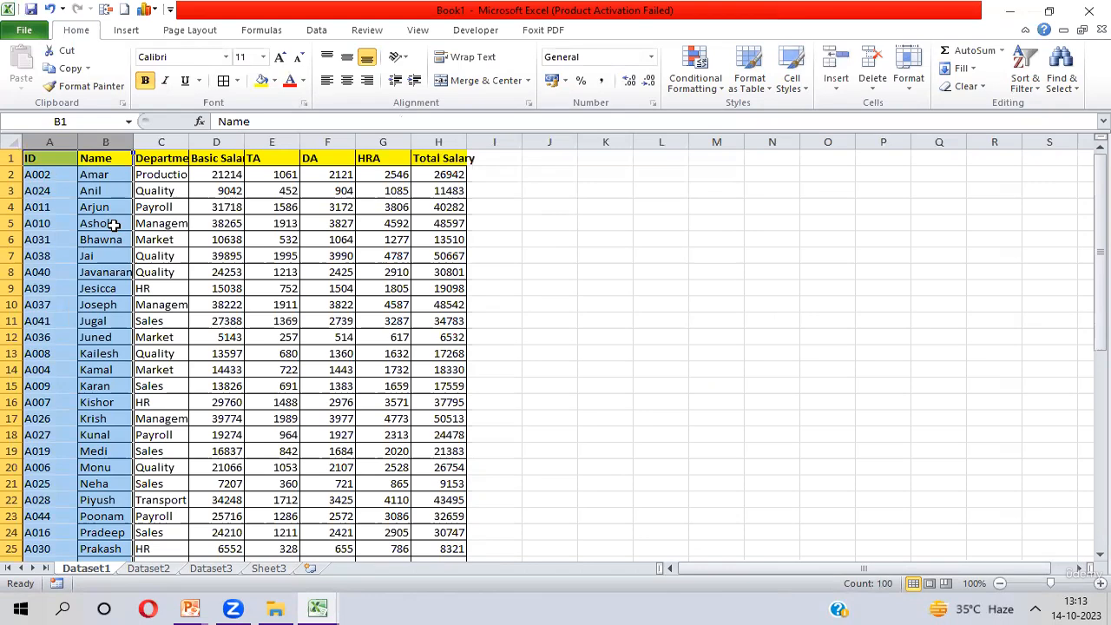
key("Up")
key("ctrl+shift+Down")
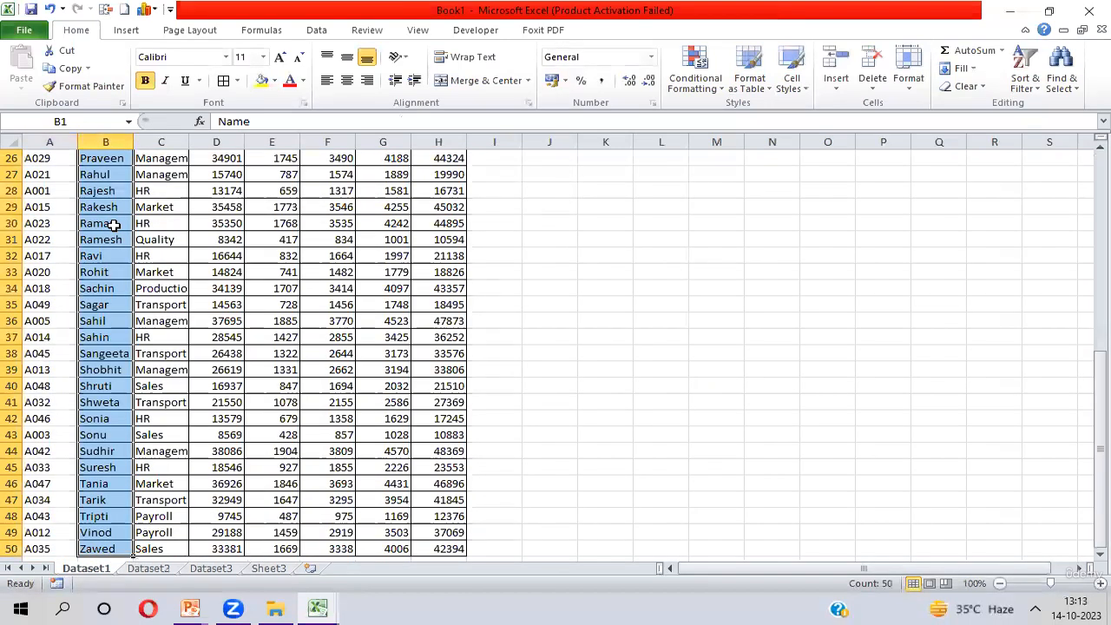
key("shift+Left")
key("Up")
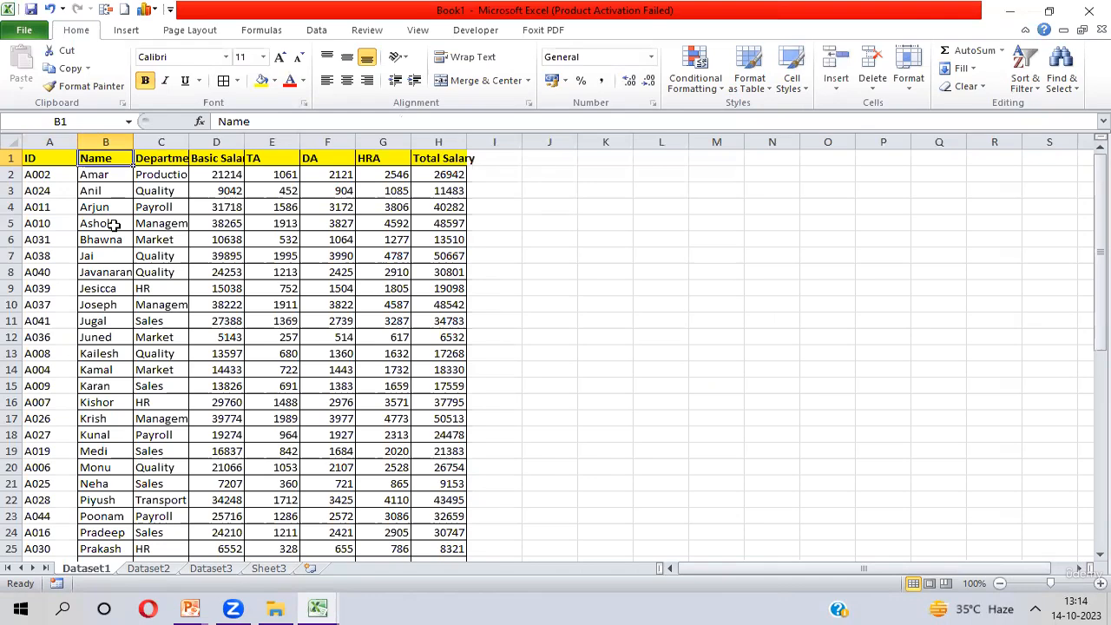
Start a VLOOKUP formula in cell C2 of Sheet3 with the column-locked reference $A2 as the lookup value.
key("ctrl+Page_Down")
key("ctrl+Page_Down")
key("ctrl+Page_Down")
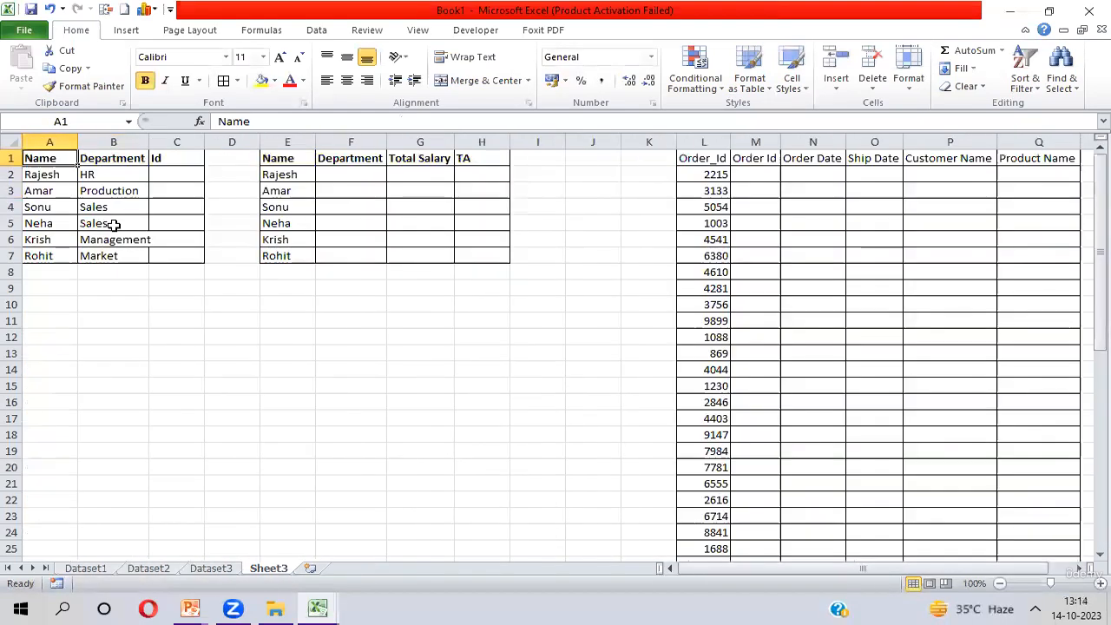
key("Right")
key("Right")
key("Down")
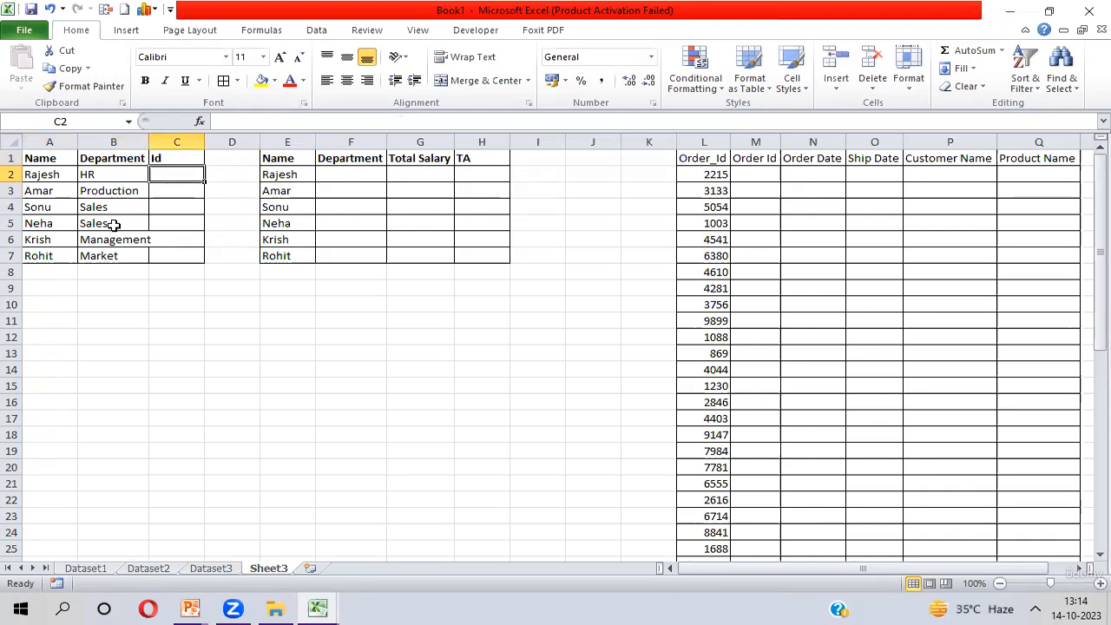
type("=vl")
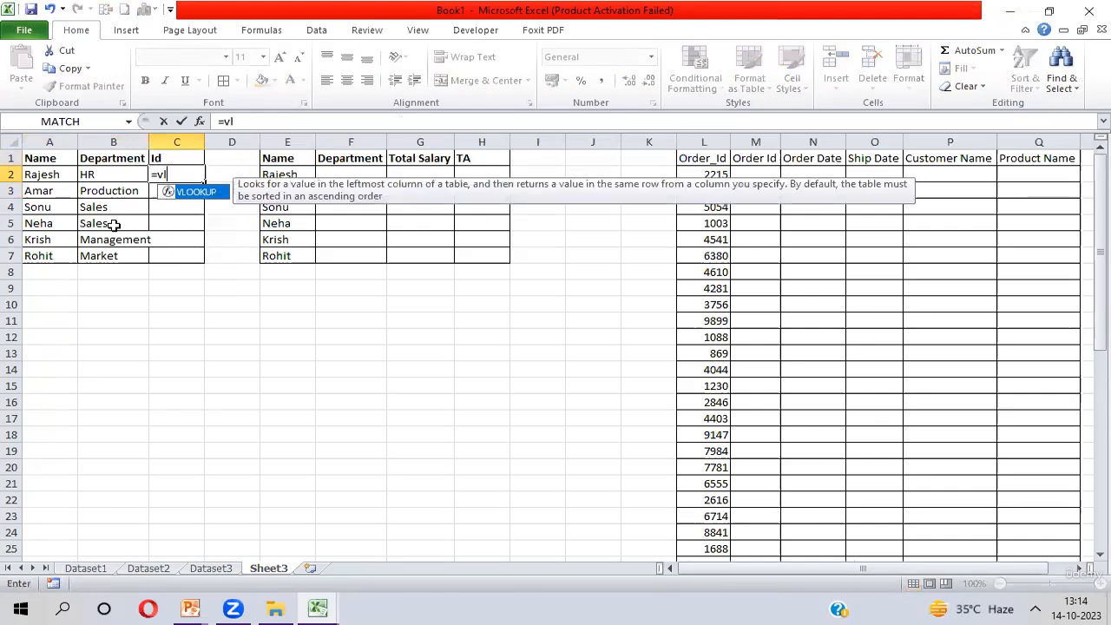
key("Tab")
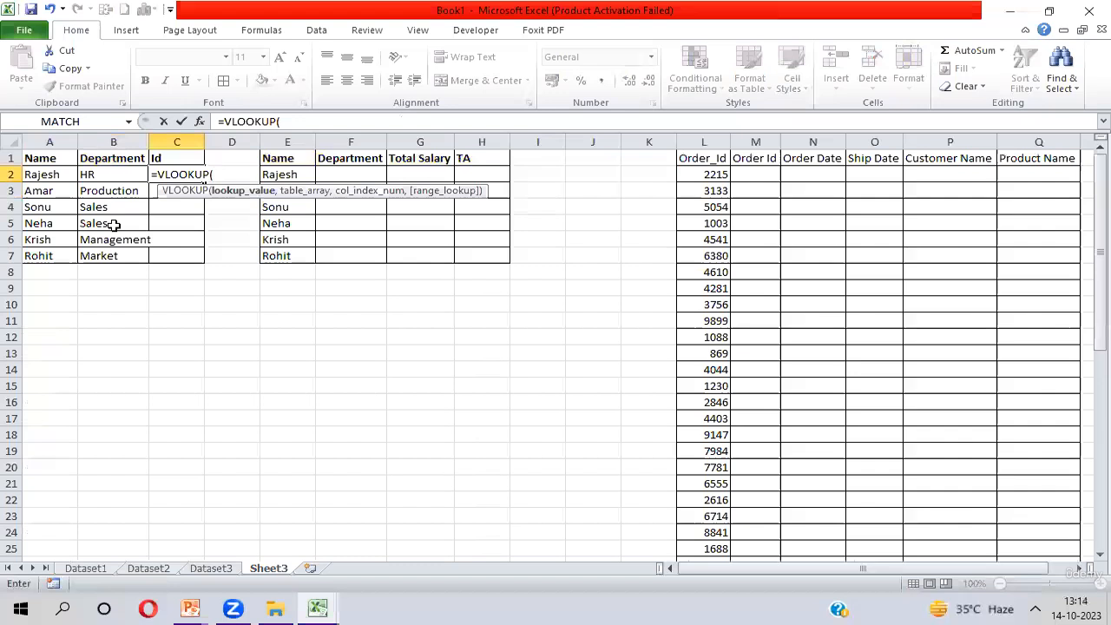
key("Left")
key("Left")
key("F4")
key("F4")
key("F4")
type(",")
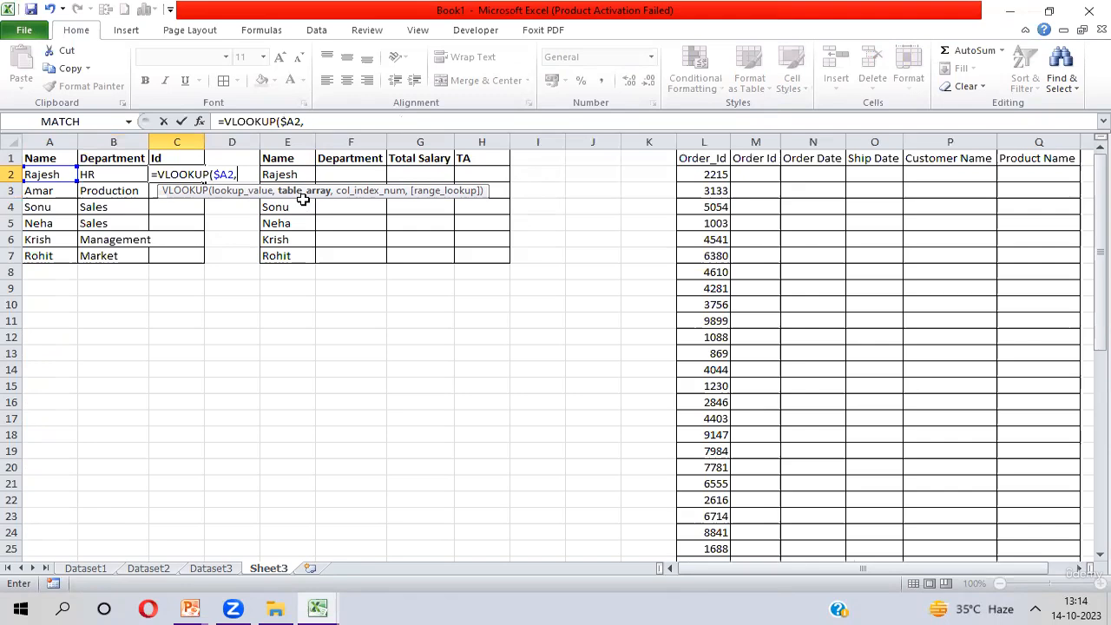
Nest a CHOOSE function with the index array {1,2} as the table array of the C2 VLOOKUP.
type("Cho")
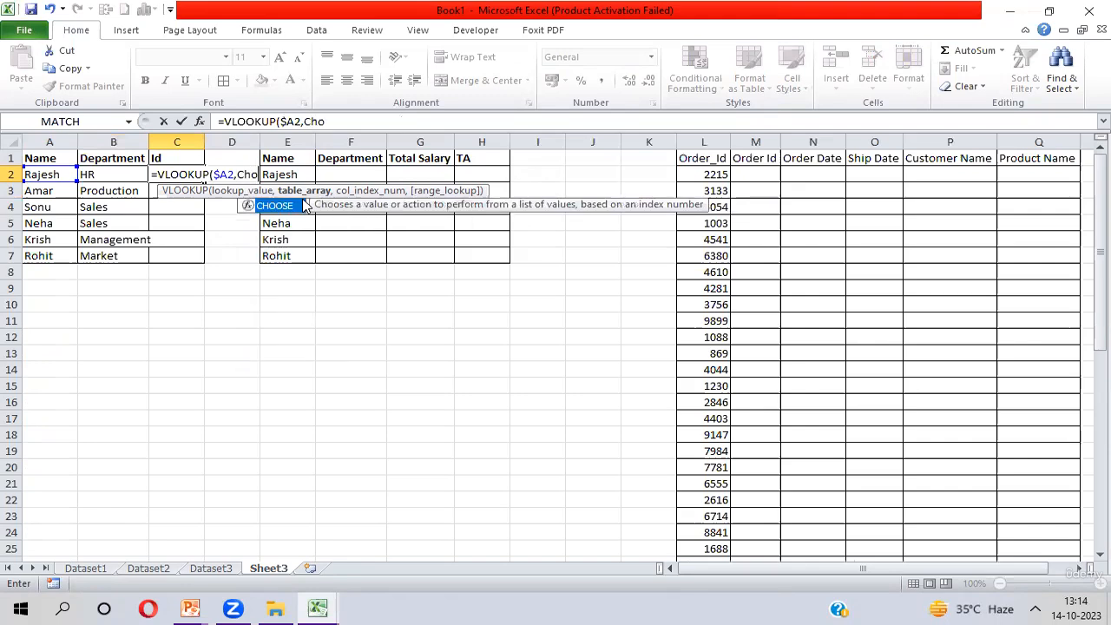
double_click(303, 205)
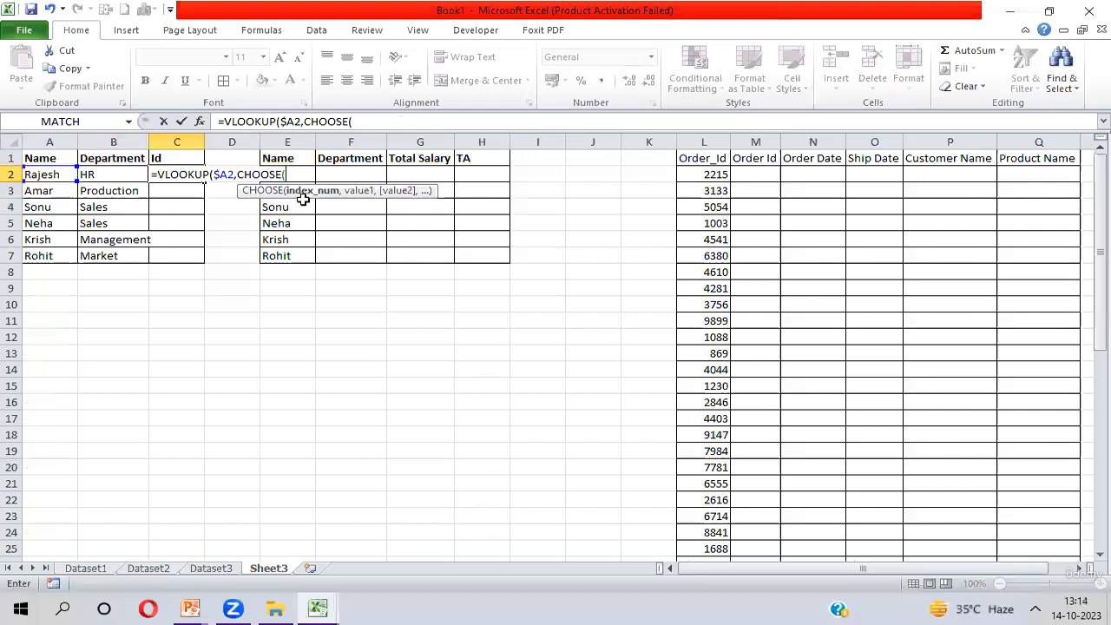
type("{1,")
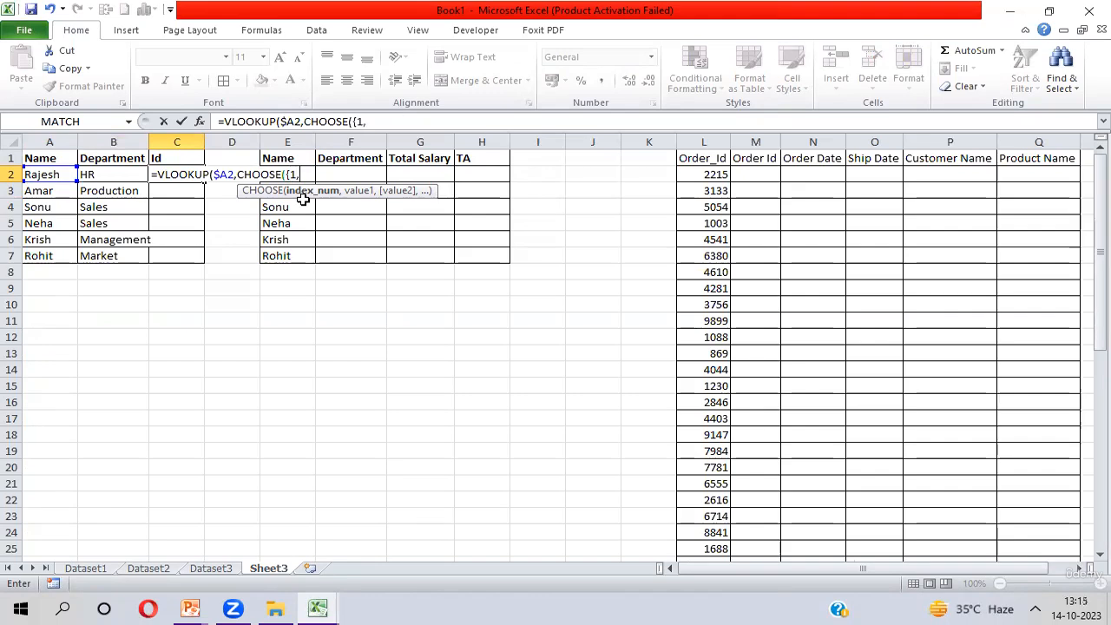
type("2},")
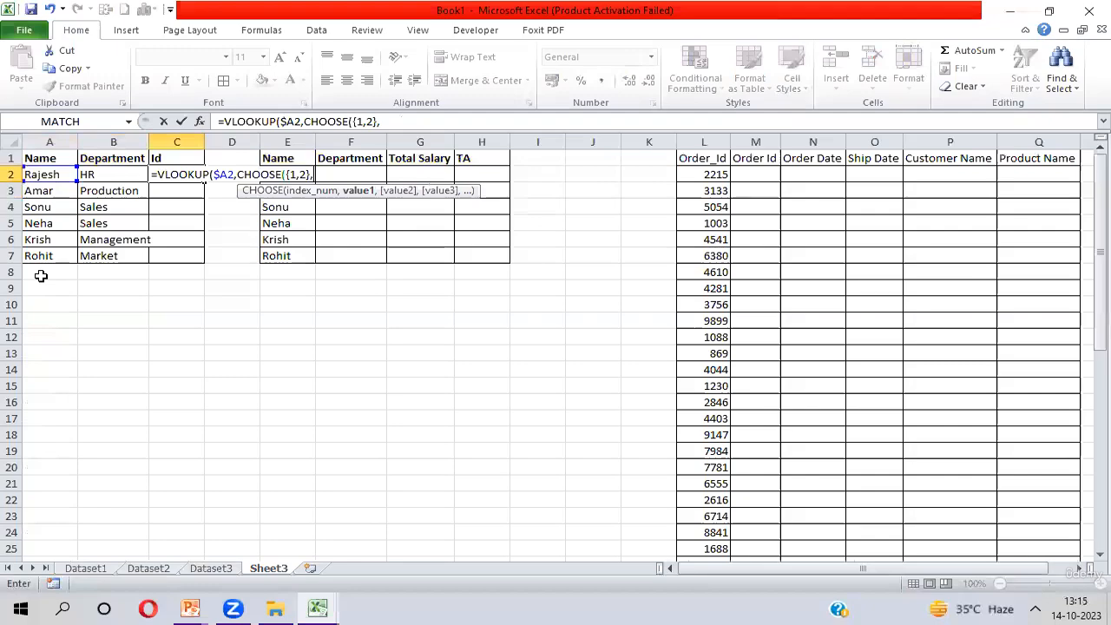
Supply the Name column on Dataset1, locked as $B$1:$B$50, as the first CHOOSE value.
key("ctrl+Page_Up")
key("ctrl+Page_Up")
key("ctrl+Page_Up")
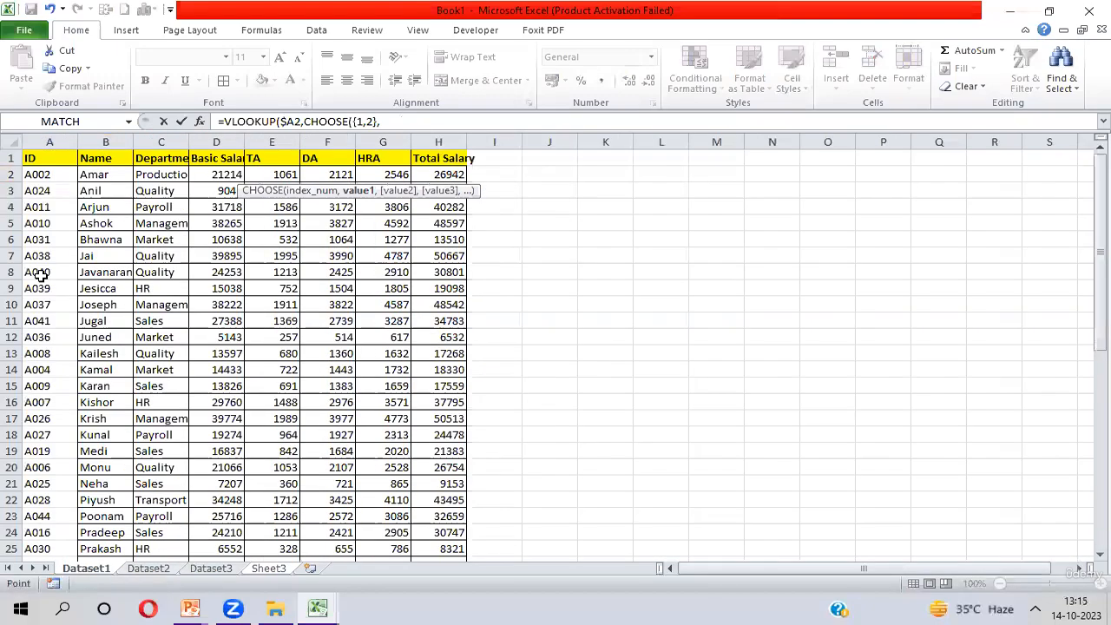
left_click(104, 158)
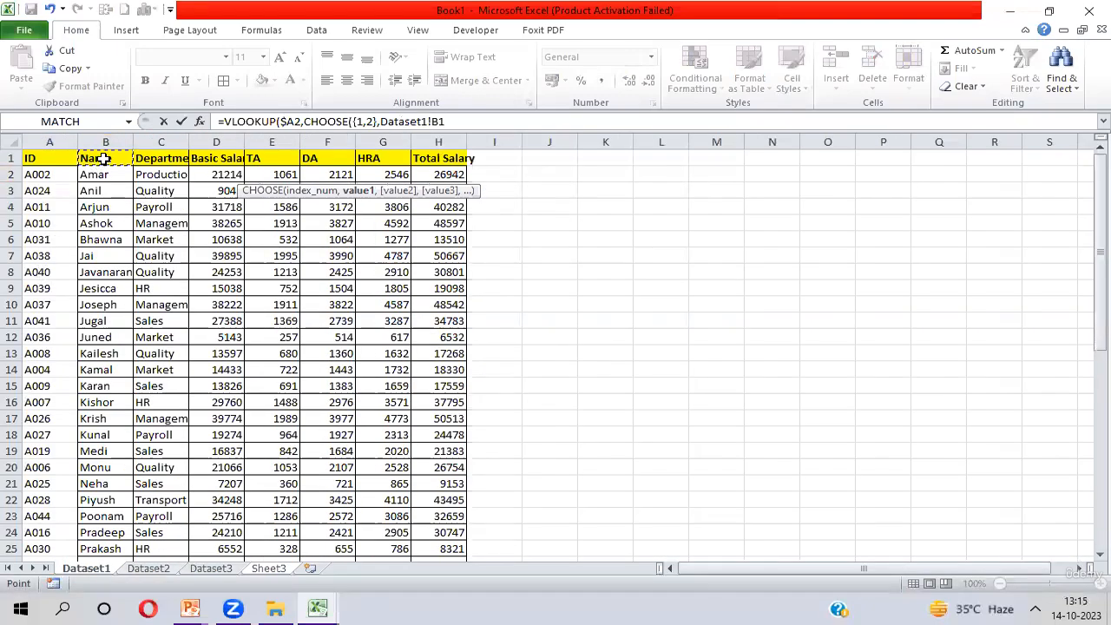
key("ctrl+shift+Down")
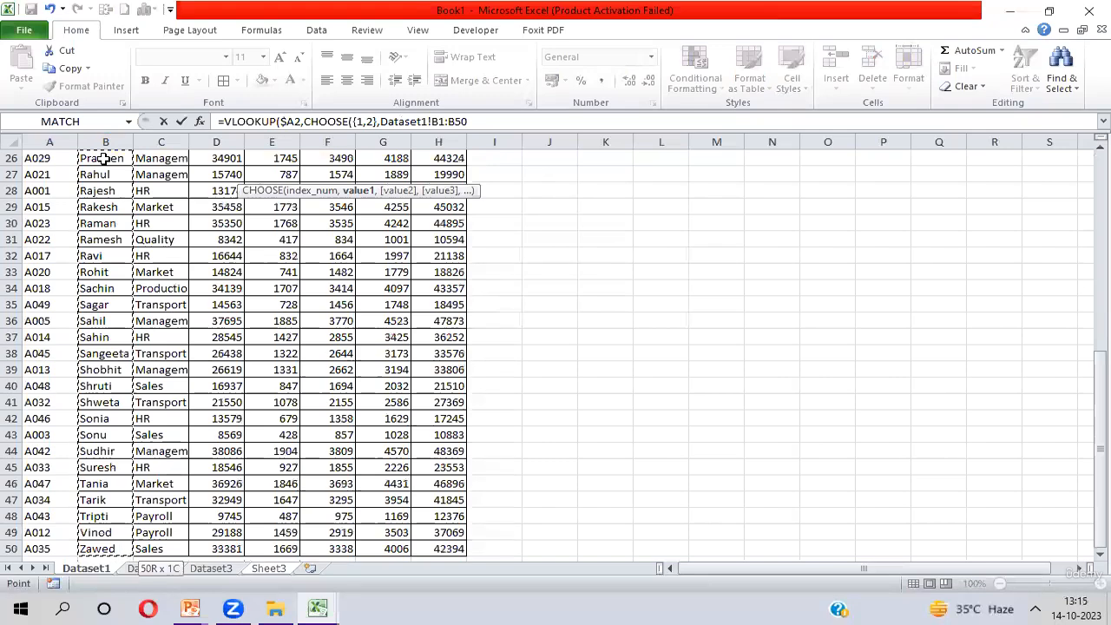
key("F4")
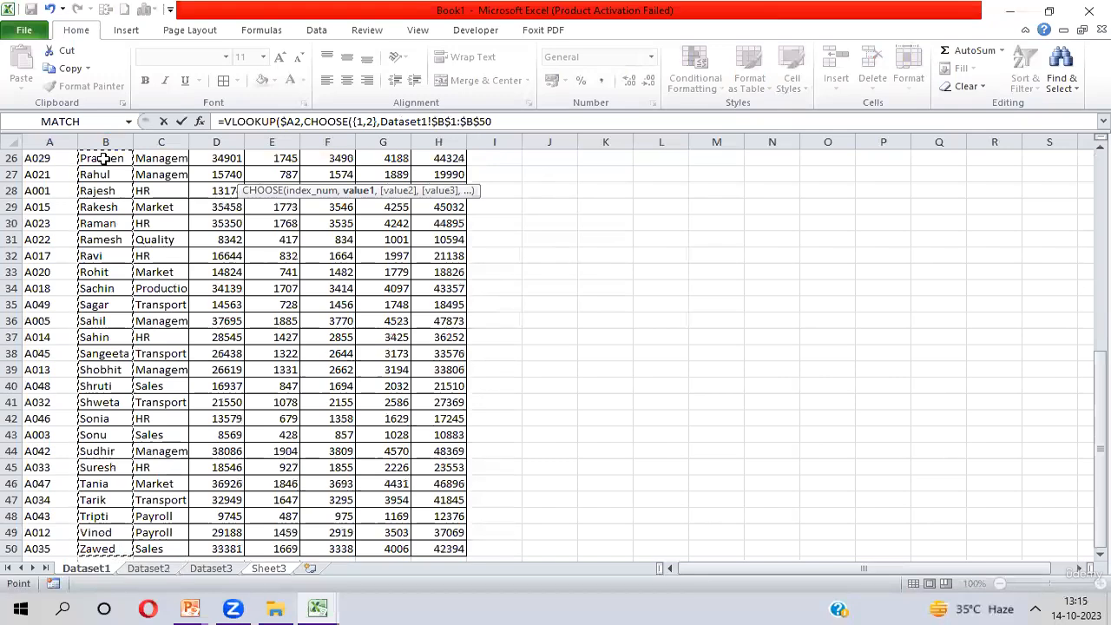
type(",")
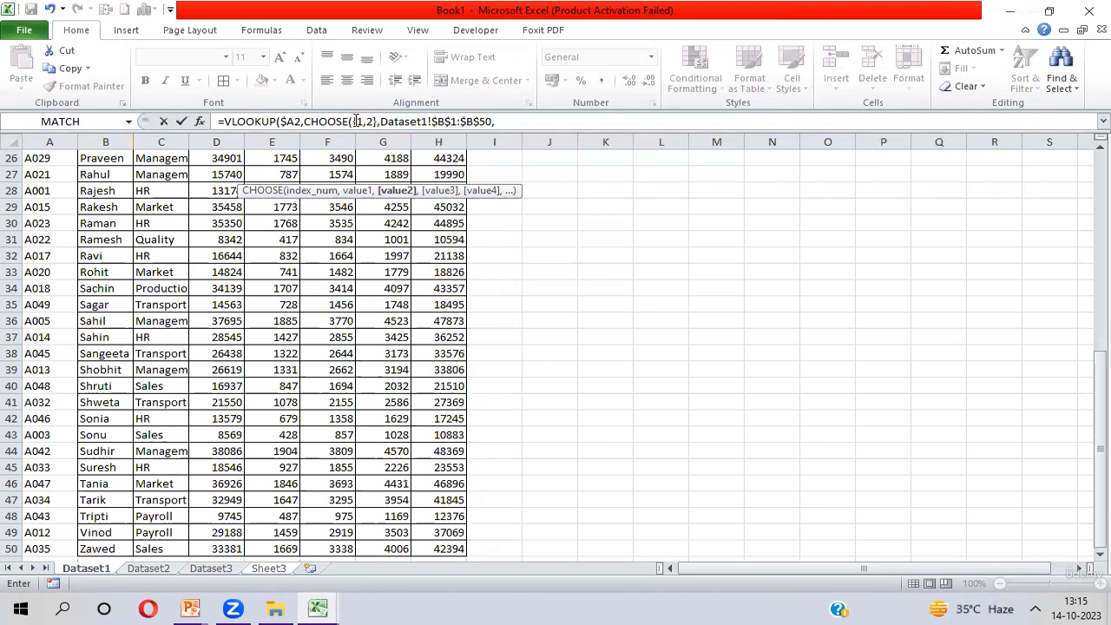
Supply the ID column on Dataset1, locked as $A$1:$A$50, as the second CHOOSE value and close the CHOOSE function.
left_click(47, 198)
key("ctrl+Up")
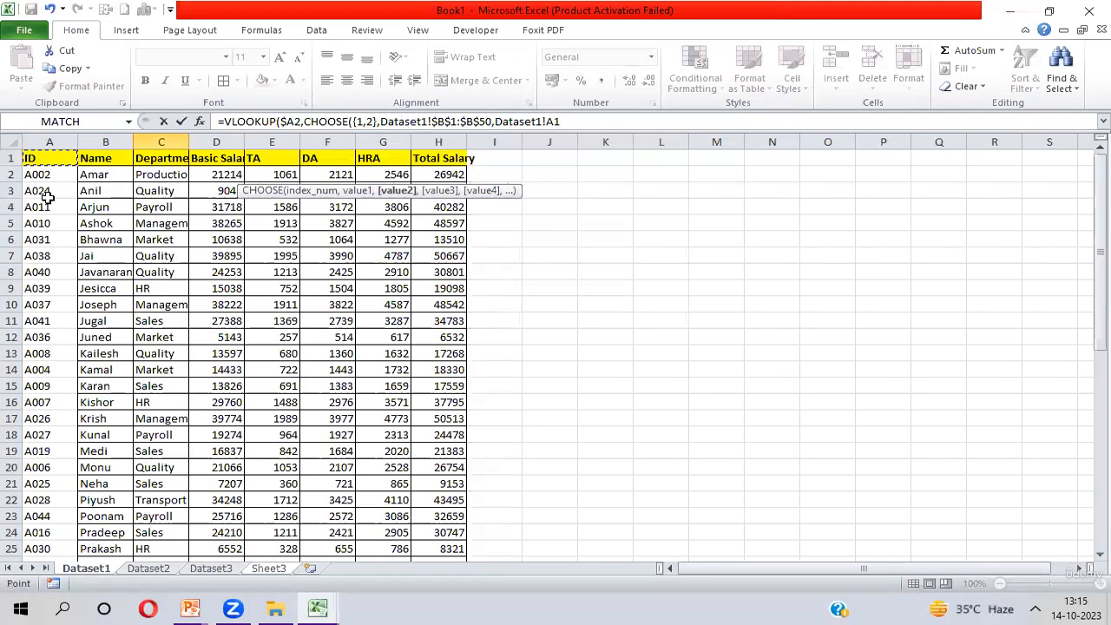
key("ctrl+shift+Down")
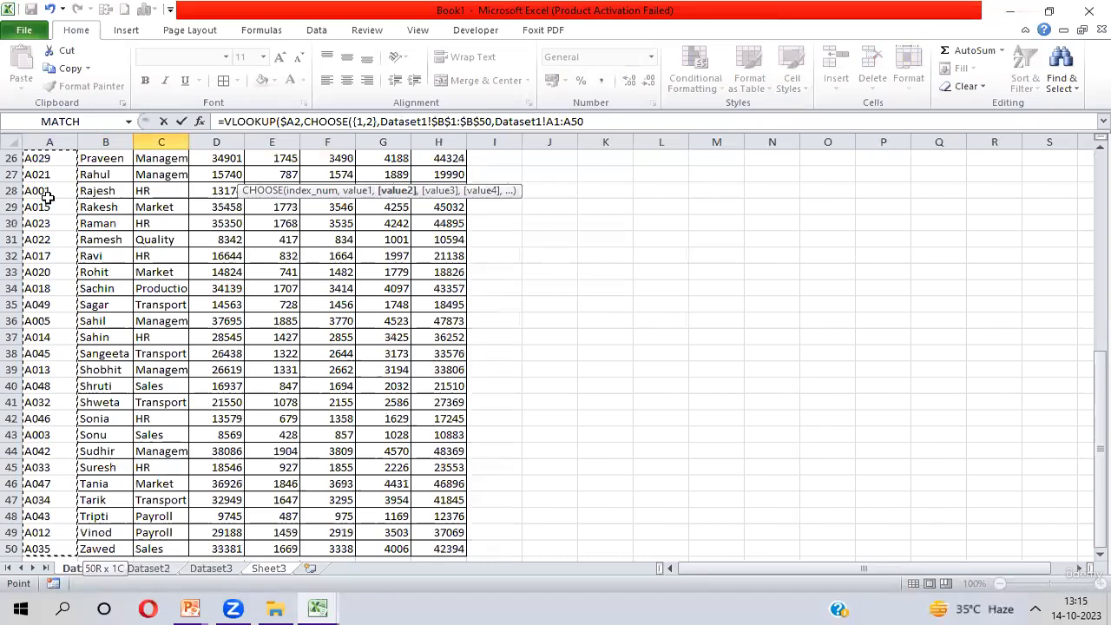
key("F4")
type(")")
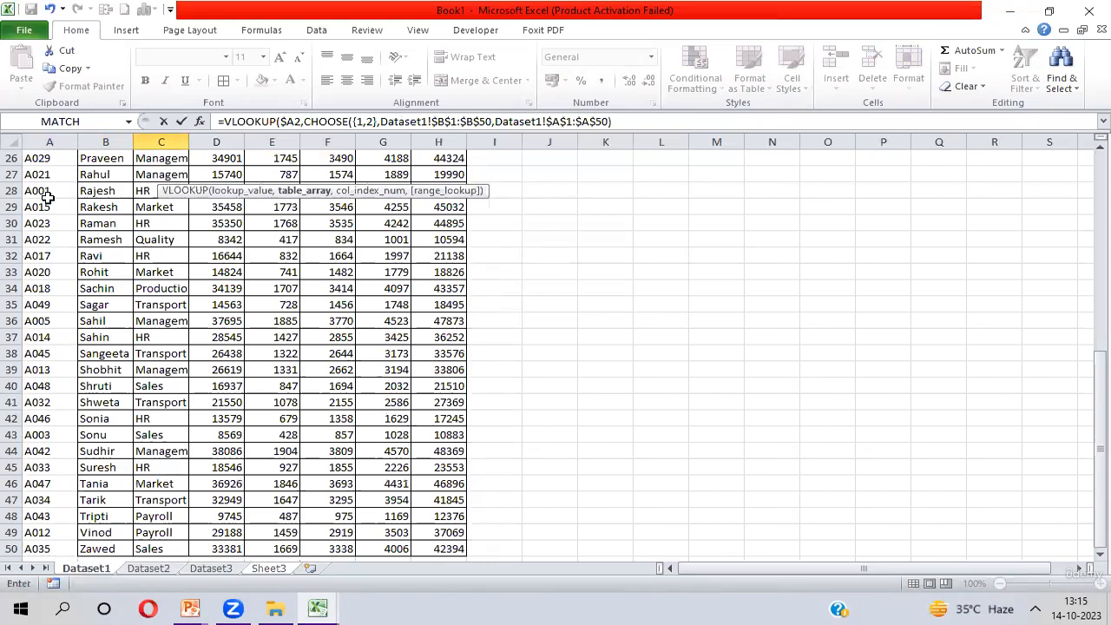
Check how each CHOOSE index number in the formula pairs with its Dataset1 range.
left_click(355, 121)
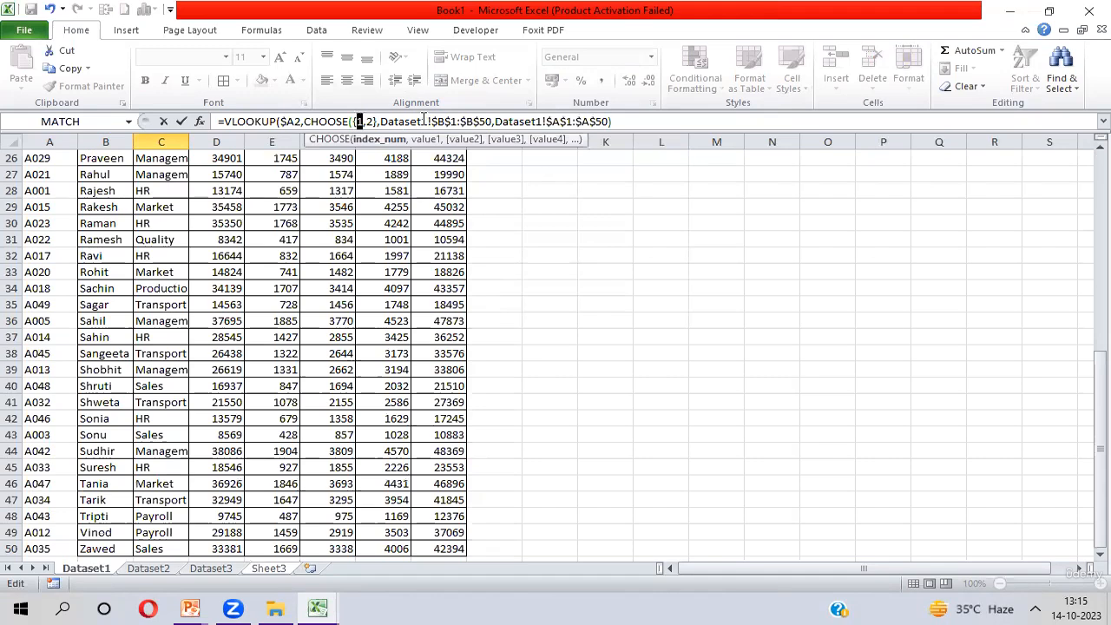
left_click_drag(429, 121, 491, 120)
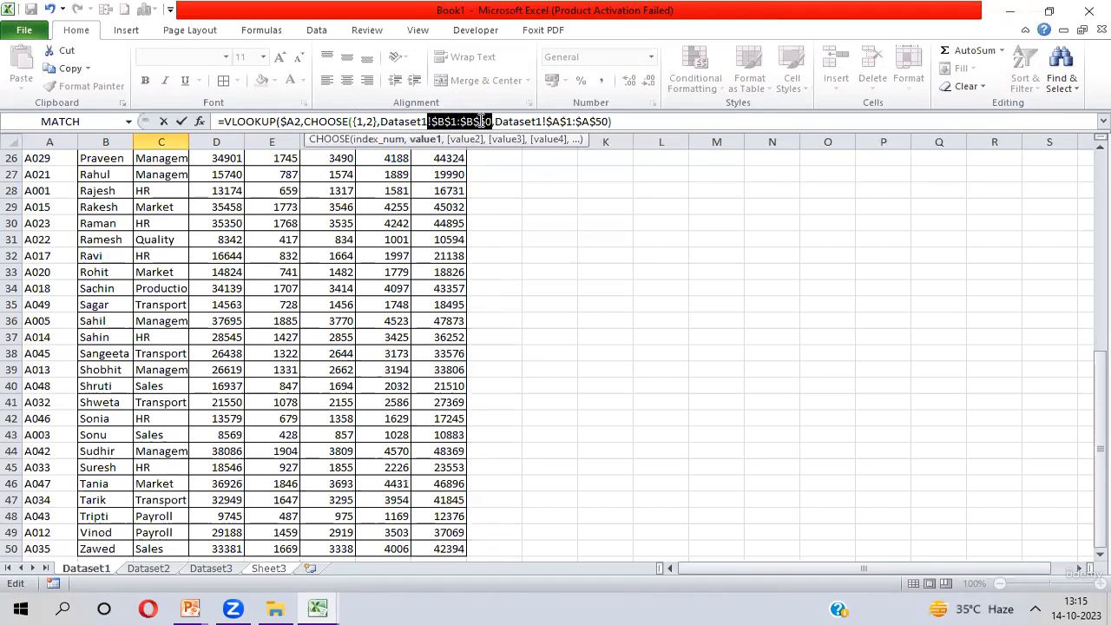
left_click_drag(363, 121, 375, 121)
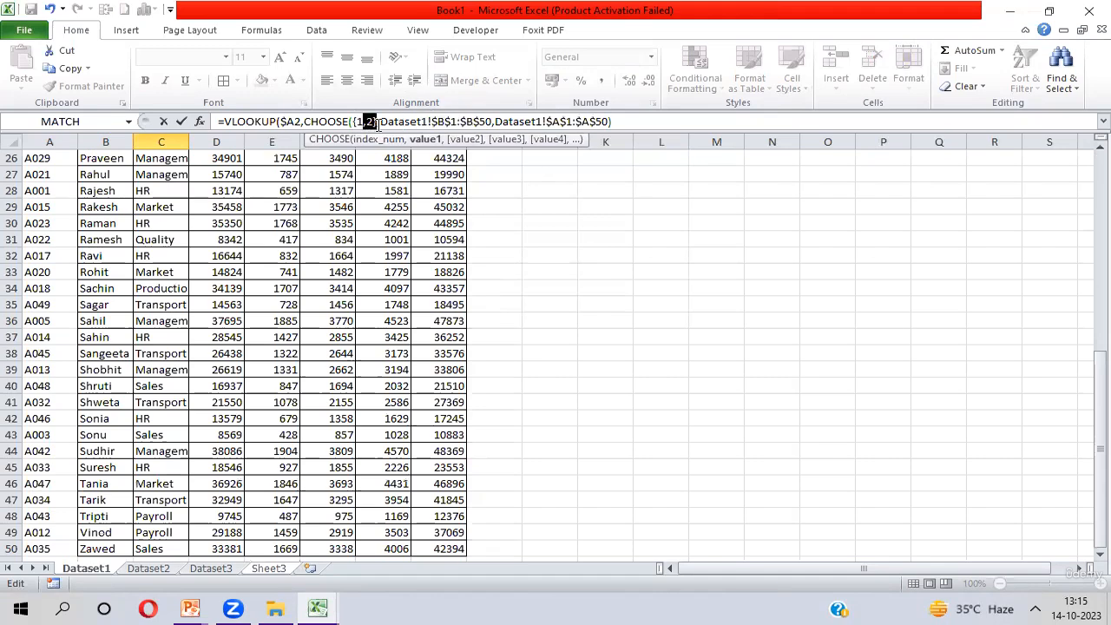
left_click_drag(542, 120, 609, 121)
Complete the VLOOKUP with column index 2 and exact match 0, and enter the formula in C2.
left_click(621, 121)
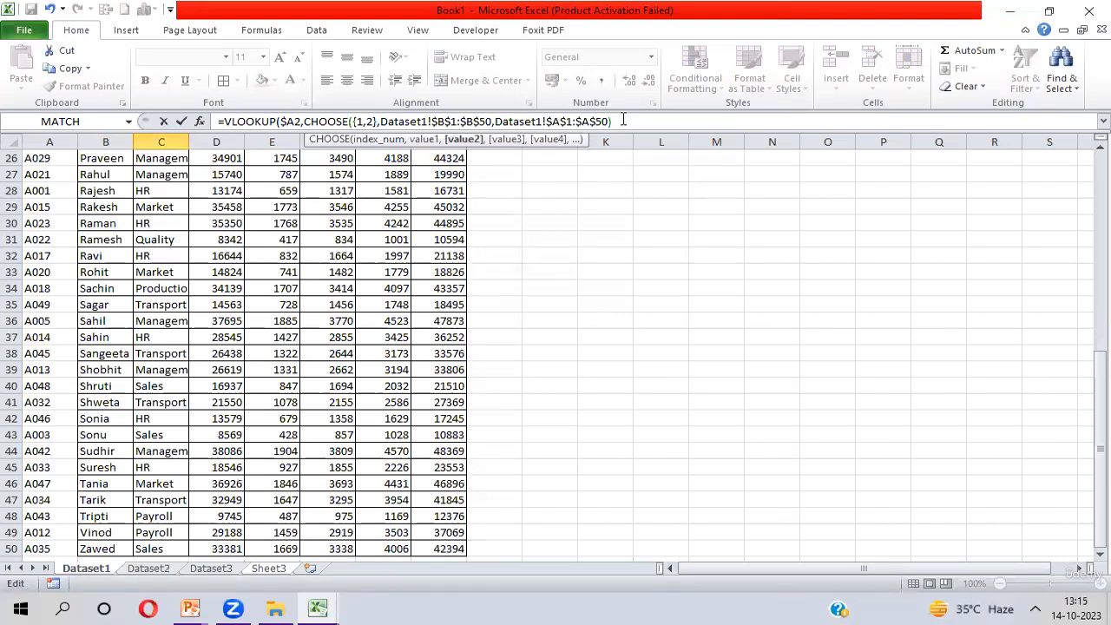
type(")")
type("2")
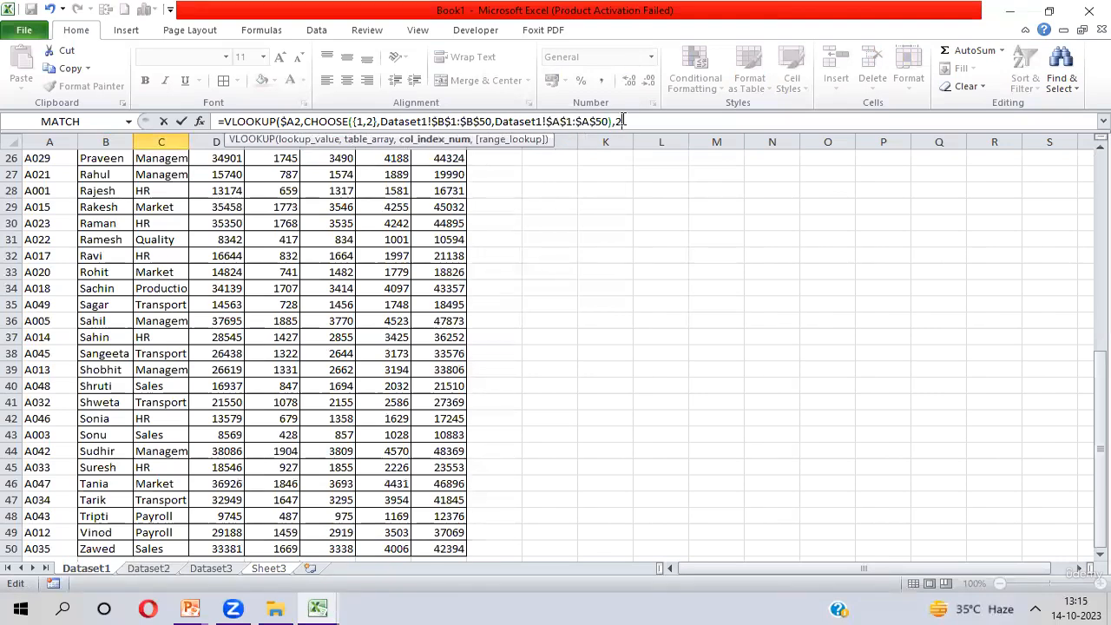
left_click_drag(545, 122, 604, 122)
left_click(638, 121)
type(",")
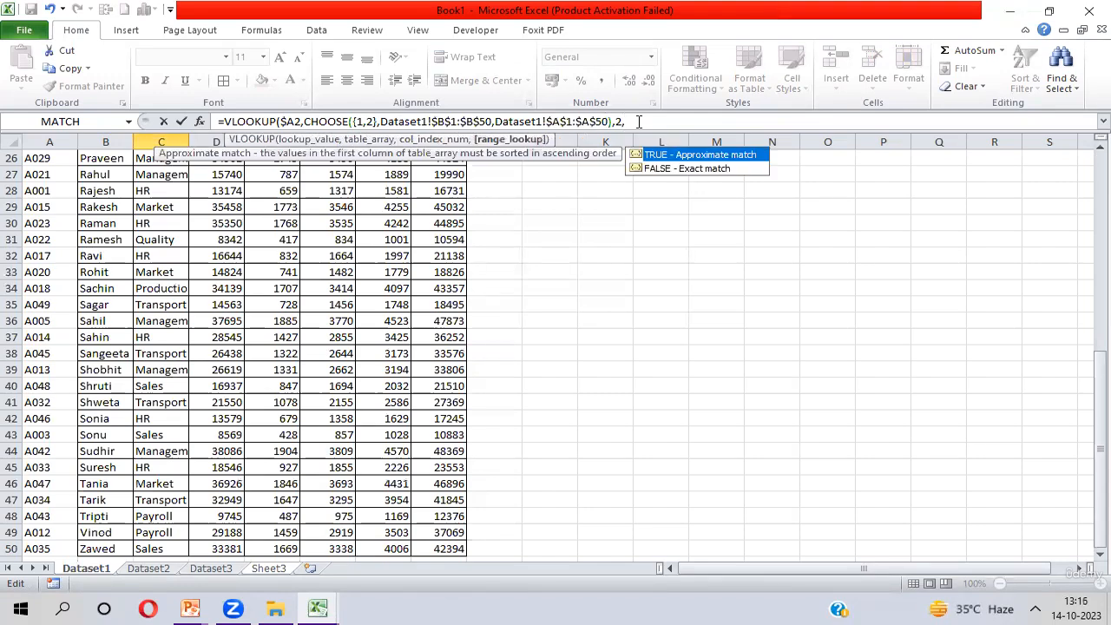
type("0)")
key("Return")
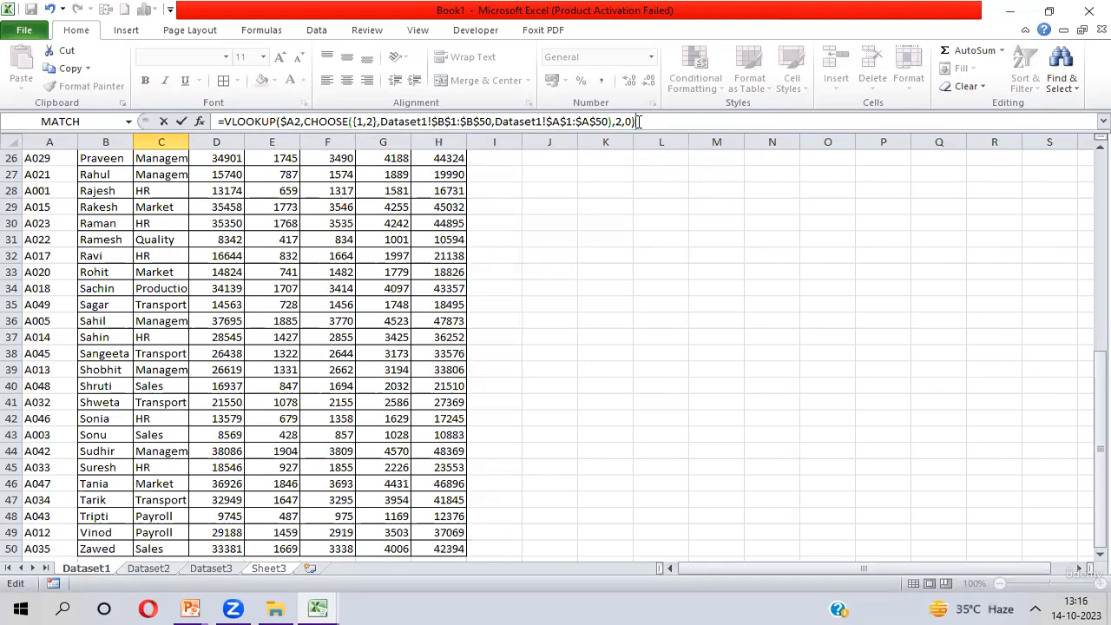
Fill the Id formula from C2 down through C7.
key("Up")
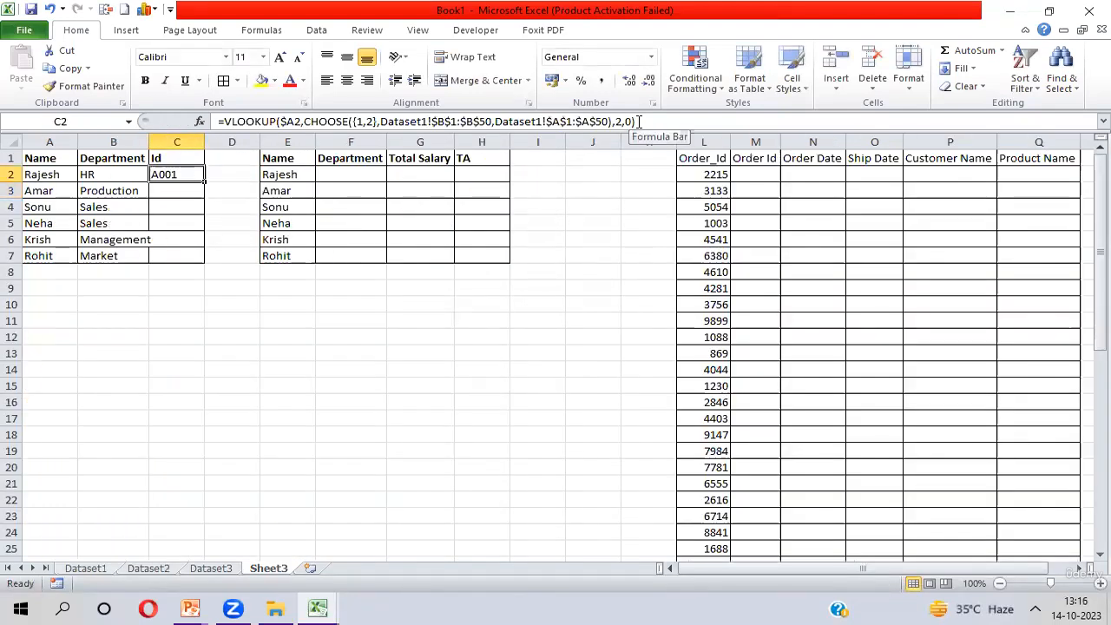
key("shift+Down")
key("shift+Down")
key("shift+Down")
key("shift+Down")
key("shift+Down")
key("ctrl+d")
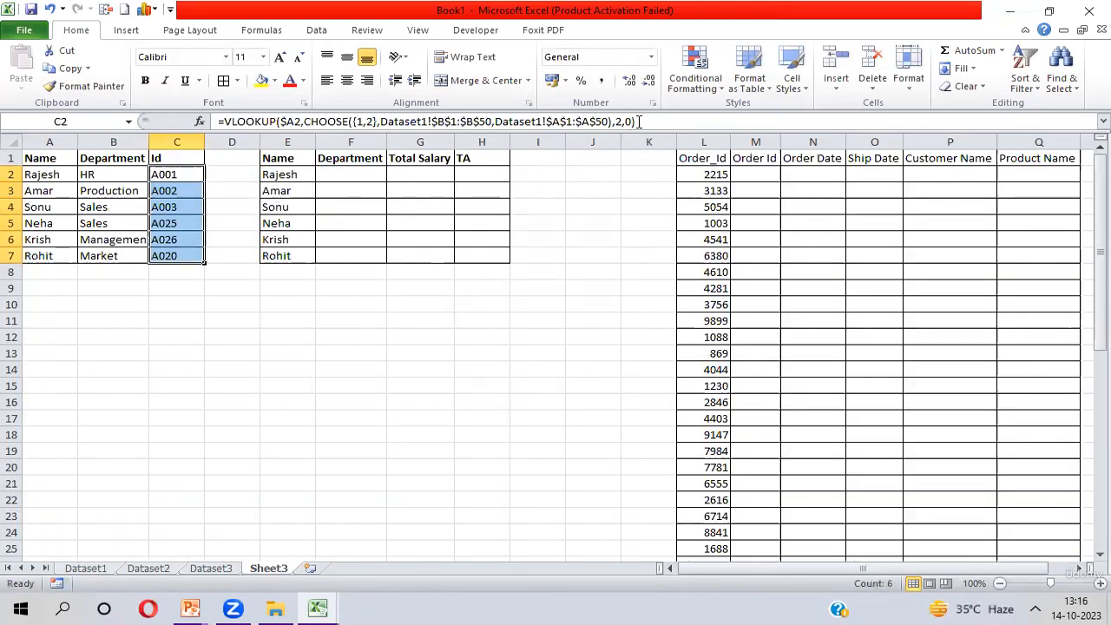
Review the lookup names in A2:A7 of Sheet3 against the Name column on Dataset1.
key("Left")
key("Left")
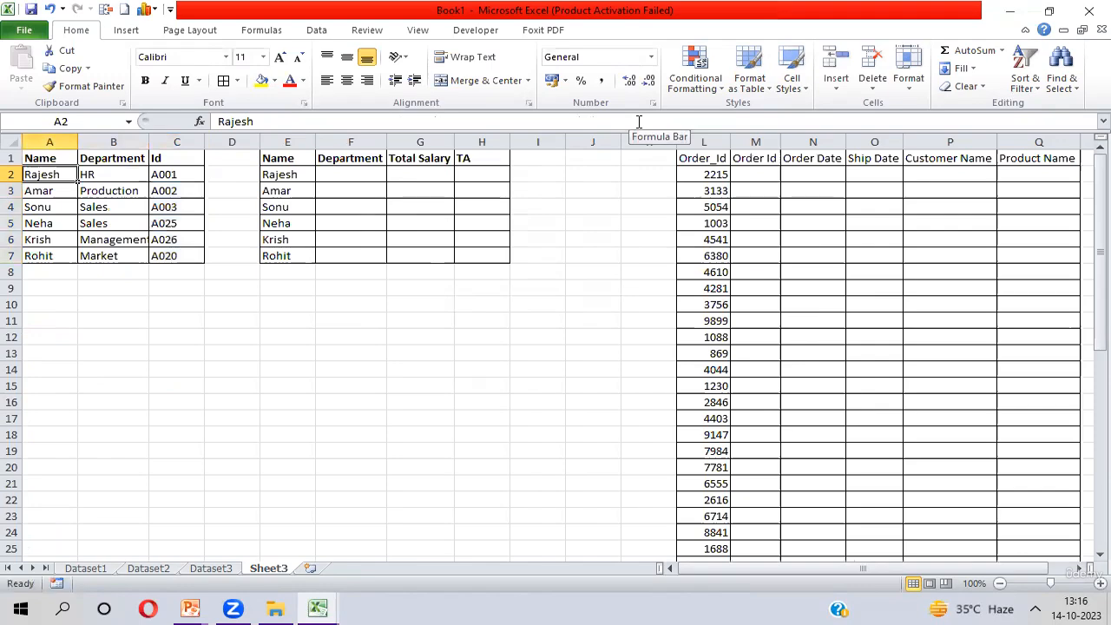
key("ctrl+shift+Down")
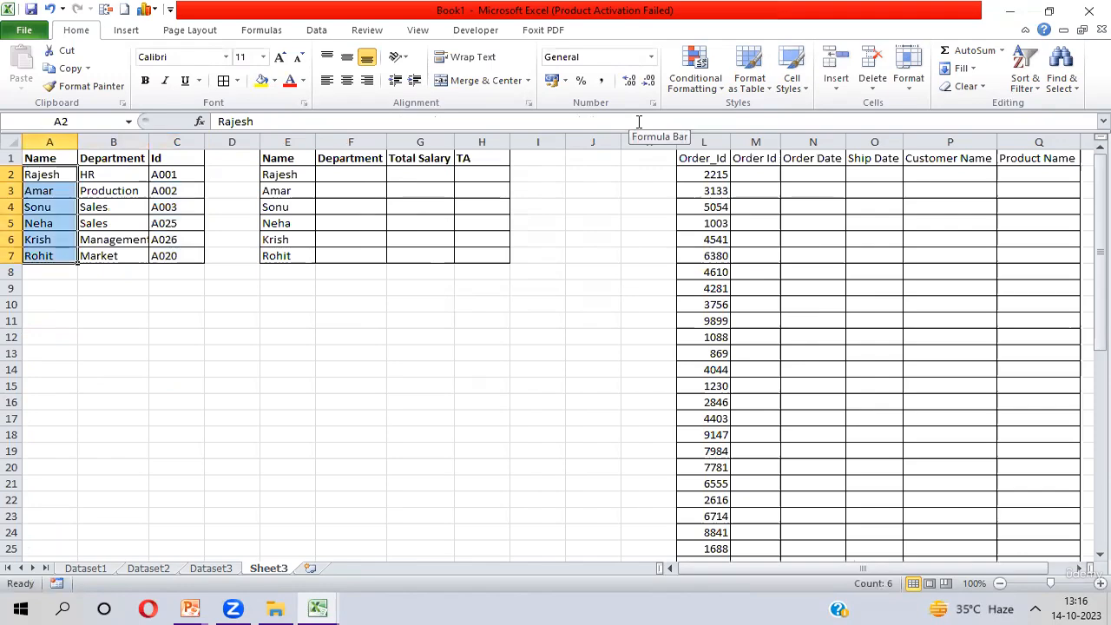
key("ctrl+Page_Up")
key("ctrl+Page_Up")
key("ctrl+Page_Up")
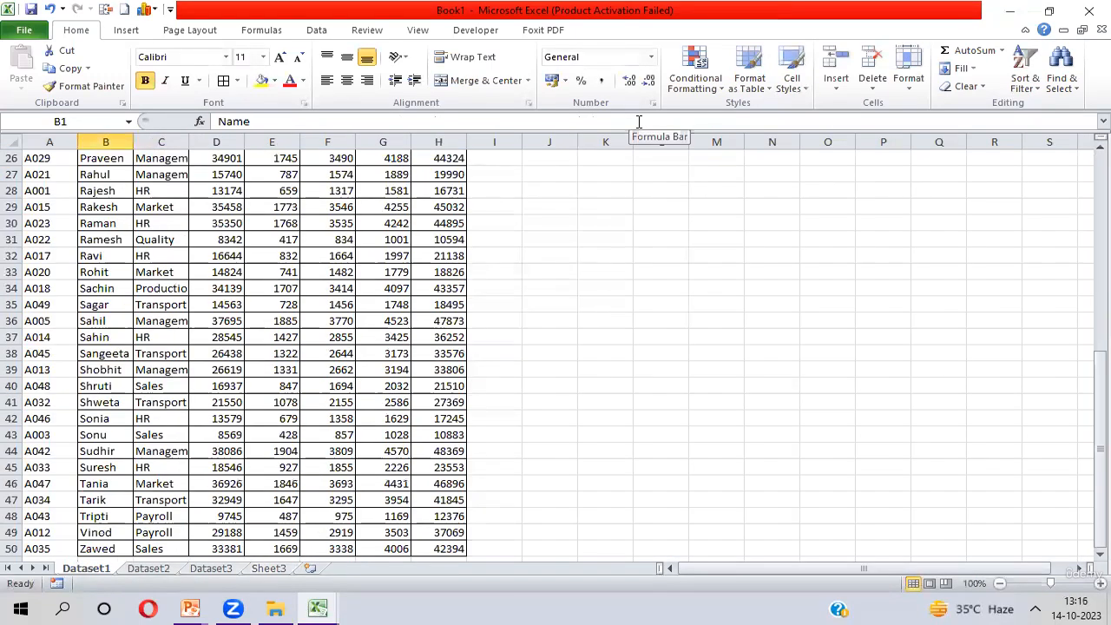
key("ctrl+shift+Down")
Copy the ID column A1:A50 on Dataset1 and go to the Department header in C1.
key("ctrl+Home")
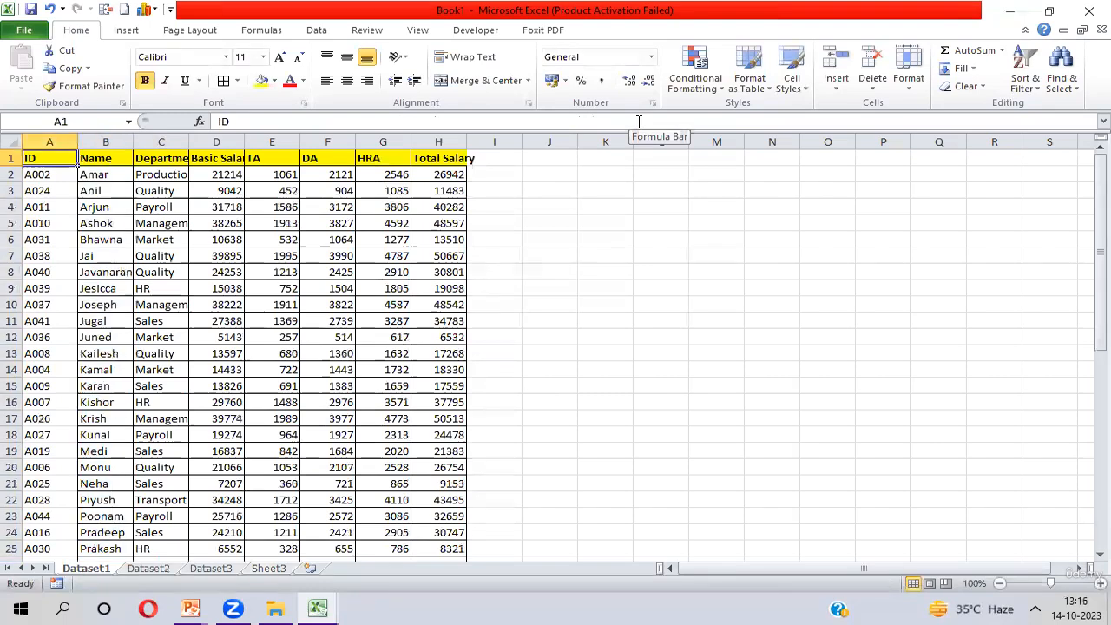
key("ctrl+shift+Down")
key("ctrl+Home")
key("ctrl+shift+Down")
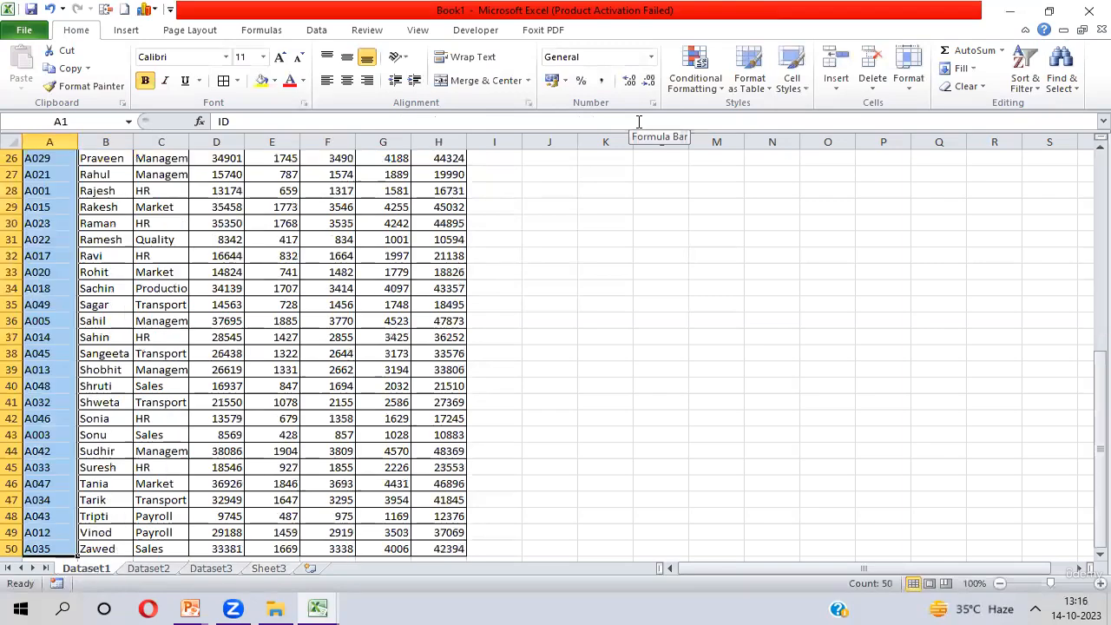
key("ctrl+c")
key("ctrl+Home")
key("Right")
key("Right")
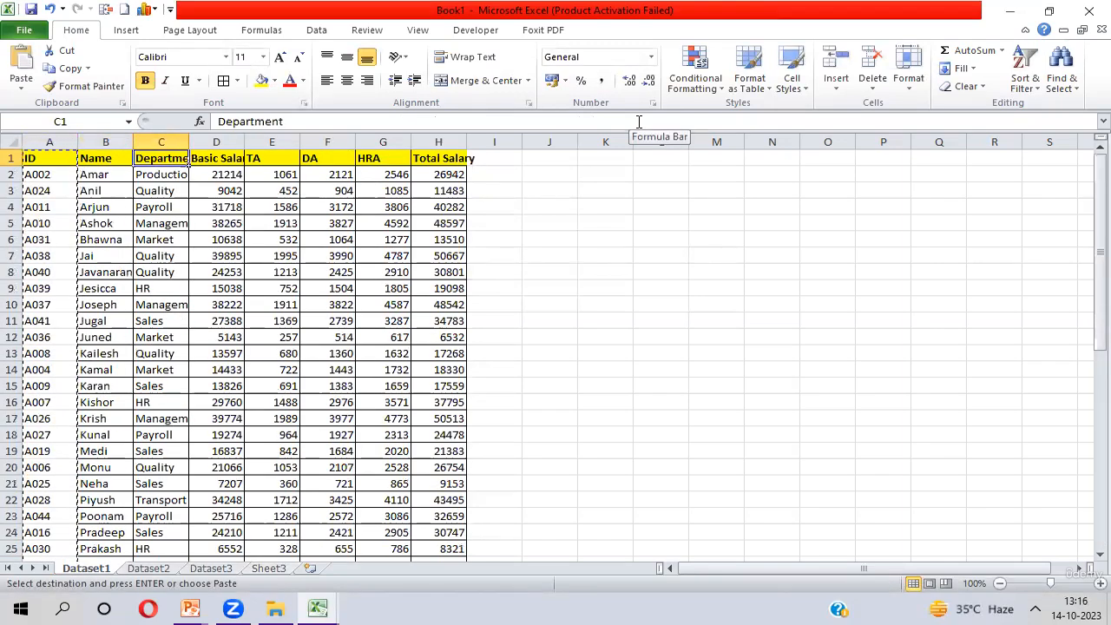
Return to Sheet3 and inspect the filled Id cells C2:C7 with their formula.
key("ctrl+Page_Down")
key("ctrl+Page_Down")
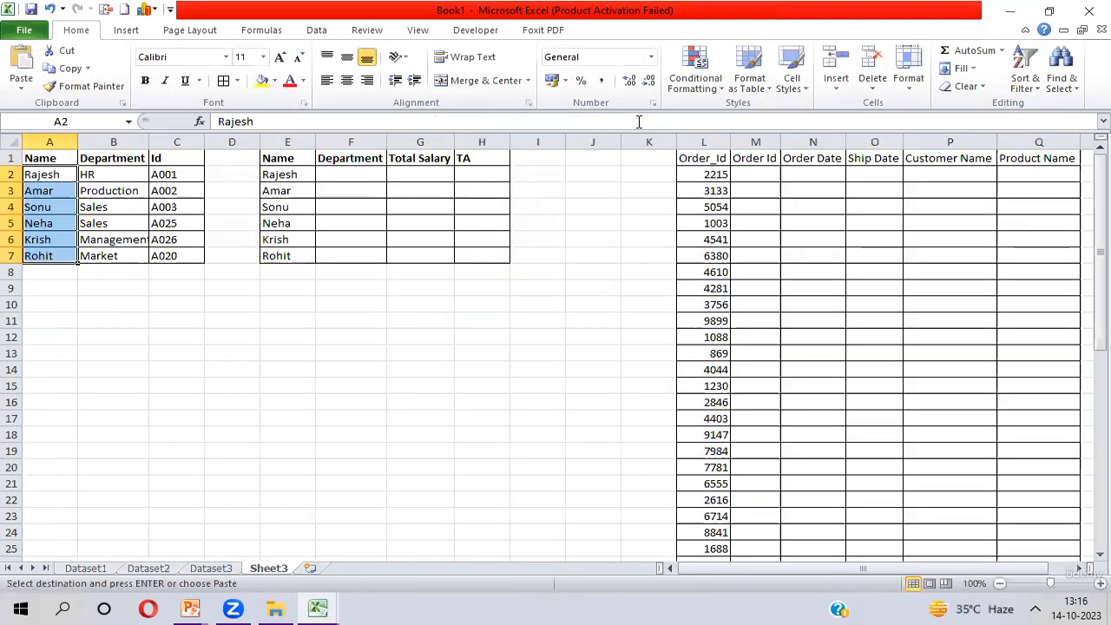
key("Right")
key("Right")
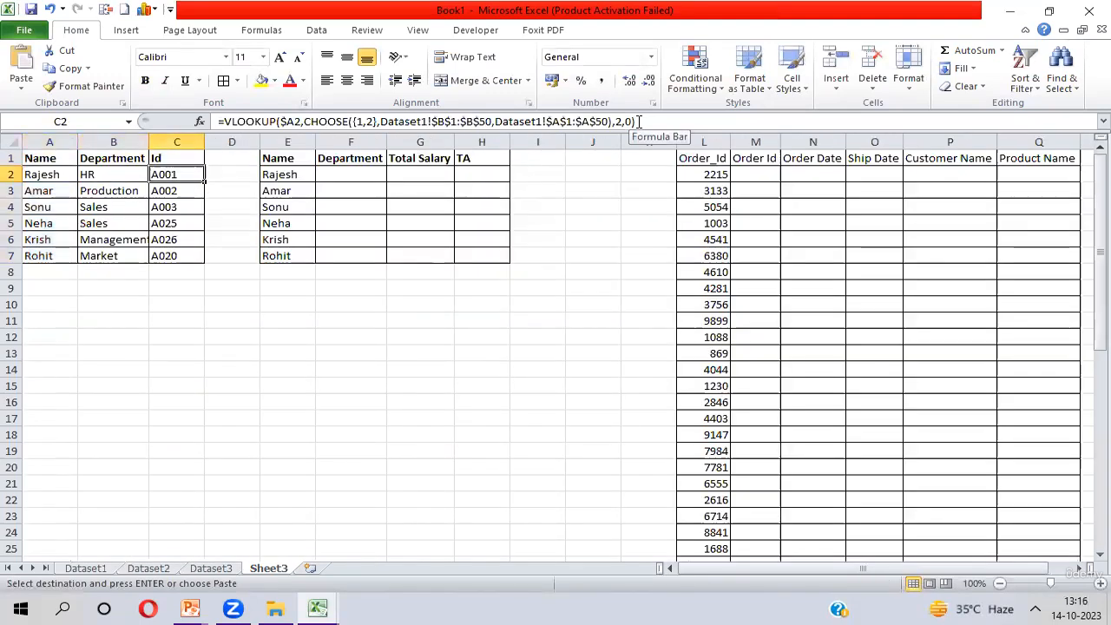
key("ctrl+shift+Down")
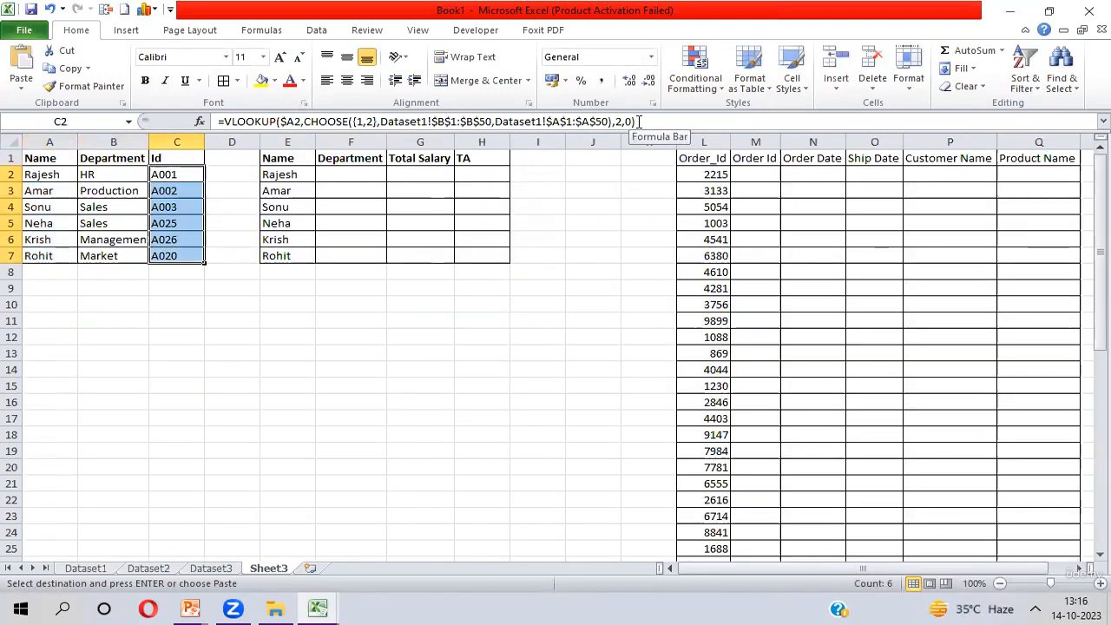
left_click(1019, 26)
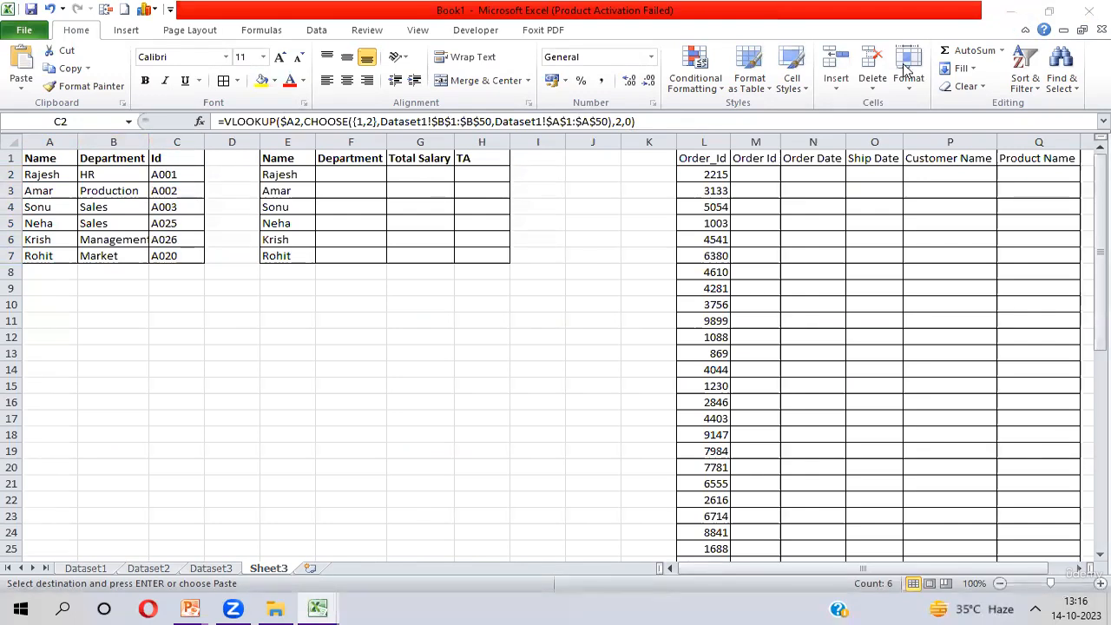
Review the Department, Total Salary and TA headers and the Name column E1:E7 of the second Sheet3 table.
left_click(359, 175)
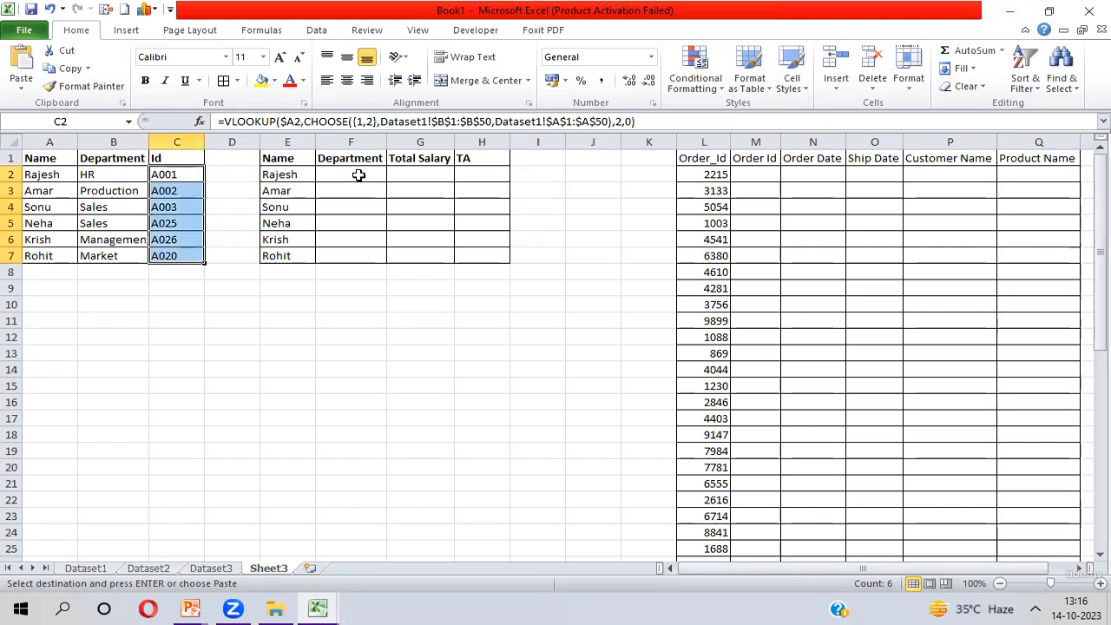
left_click(358, 176)
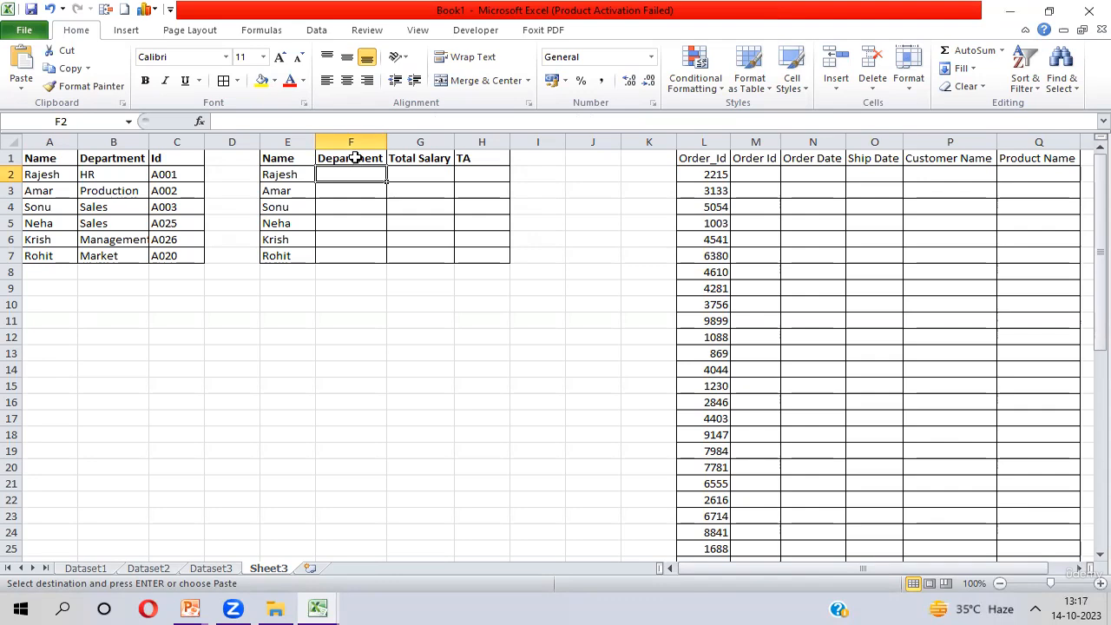
left_click(354, 158)
key("shift+Right")
key("shift+Right")
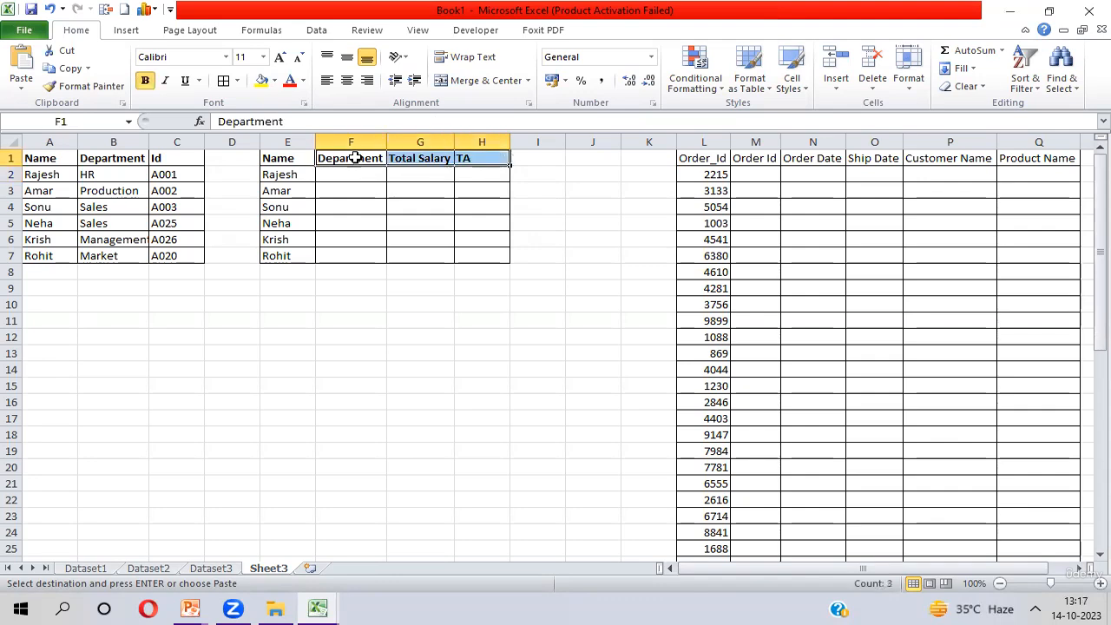
key("Left")
key("ctrl+shift+Down")
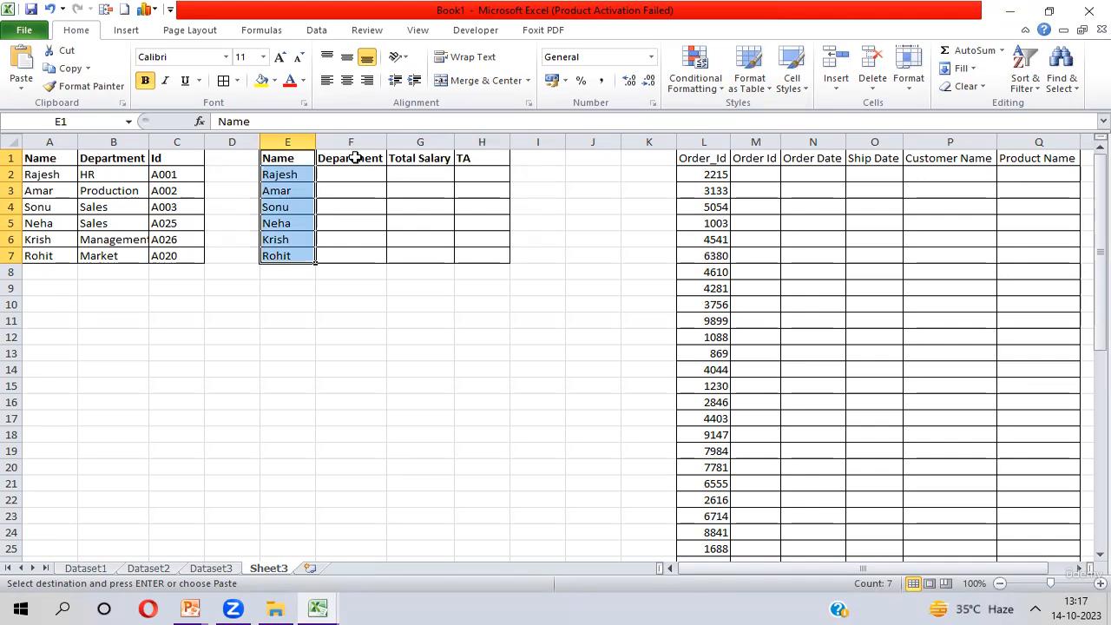
Review the second table's Department, Total Salary and TA headers in F1:H1 and the blank Department cells F2:F7.
key("Right")
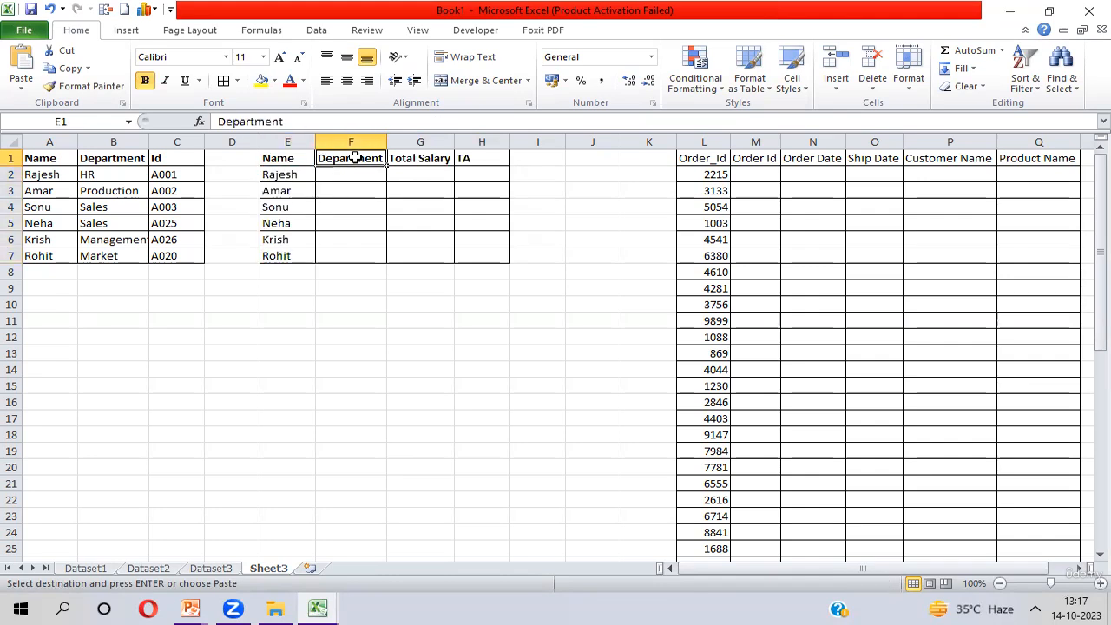
key("Right")
key("Right")
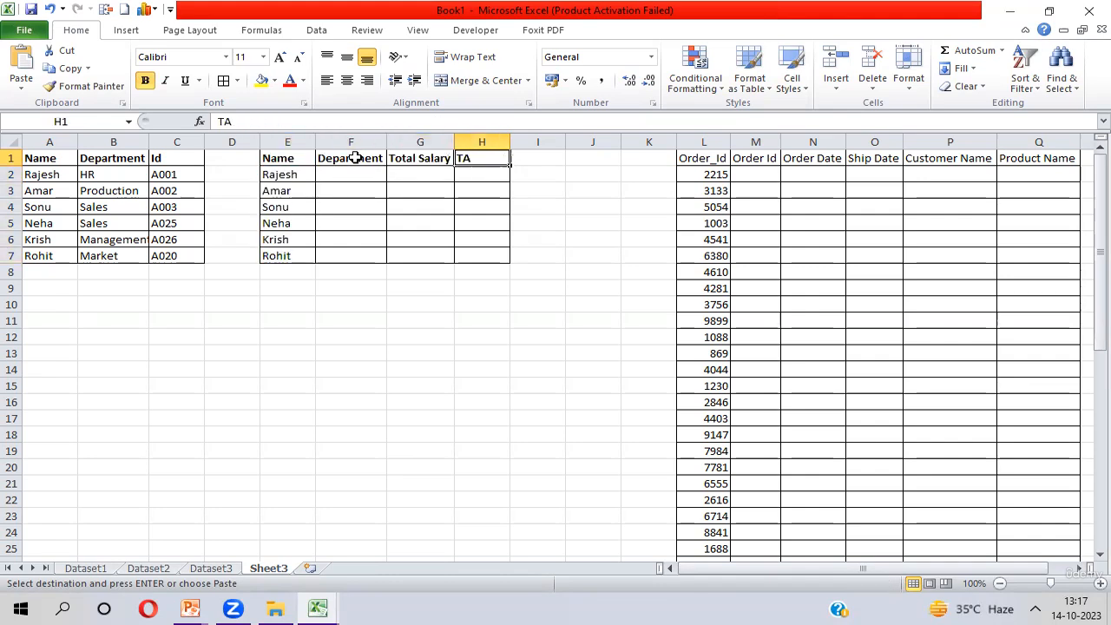
key("Left")
key("Left")
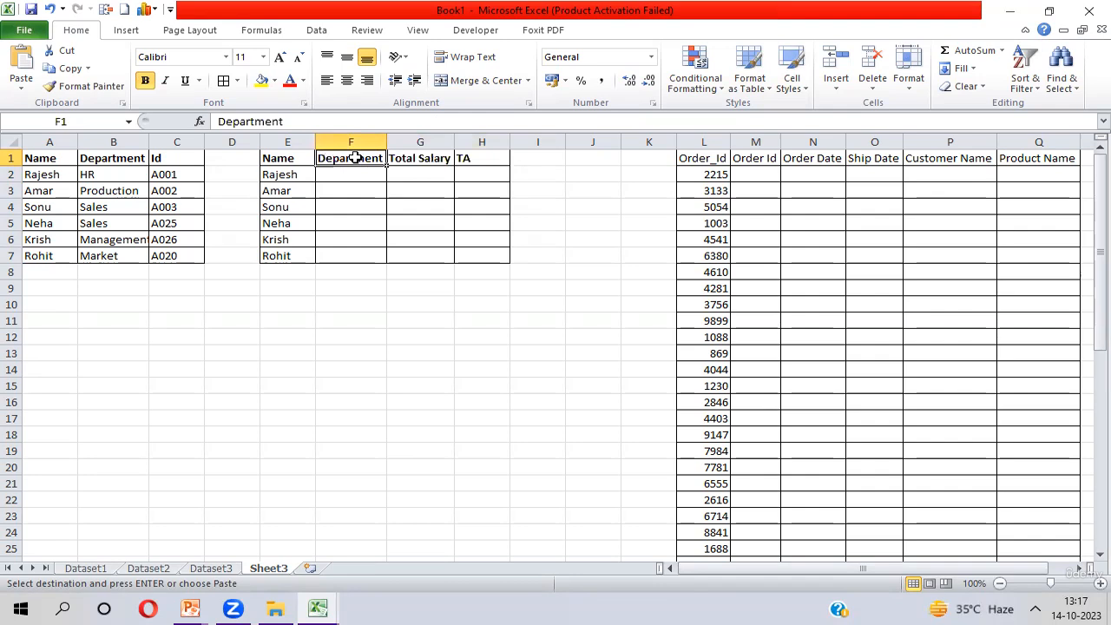
key("Down")
key("shift+Down")
key("shift+Down")
key("shift+Down")
key("shift+Down")
key("shift+Down")
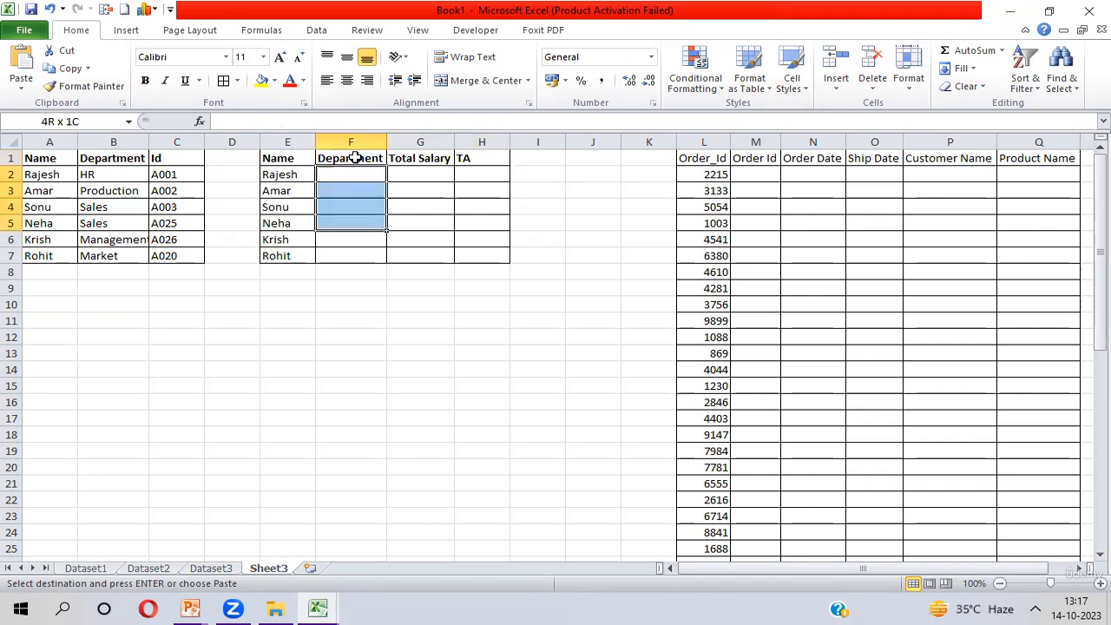
key("shift+Up")
key("shift+Up")
key("shift+Up")
key("shift+Up")
key("shift+Up")
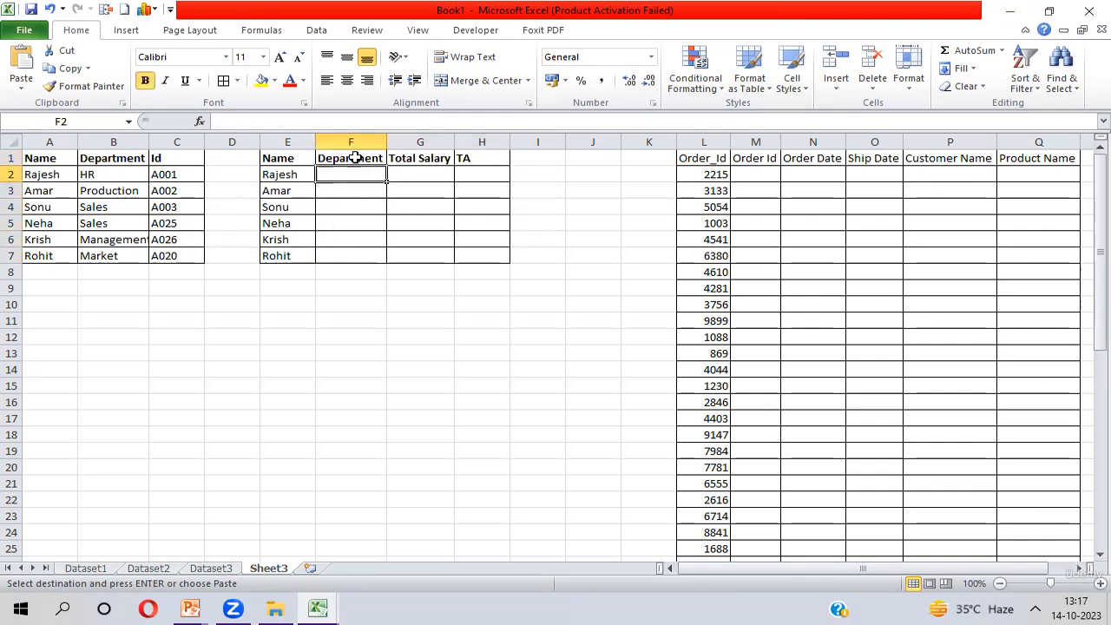
key("shift+Down")
key("shift+Down")
key("shift+Down")
Examine the blank Total Salary and TA cells in G2:H7 and return to the first Department cell F2.
key("Right")
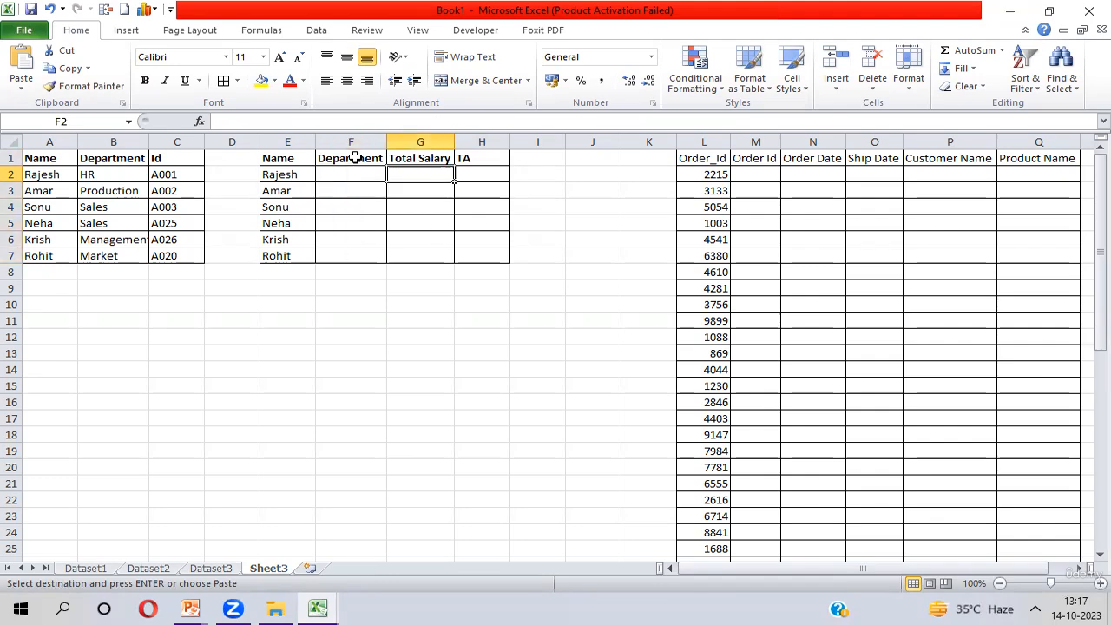
key("shift+Down")
key("shift+Down")
key("shift+Down")
key("shift+Down")
key("shift+Down")
key("Right")
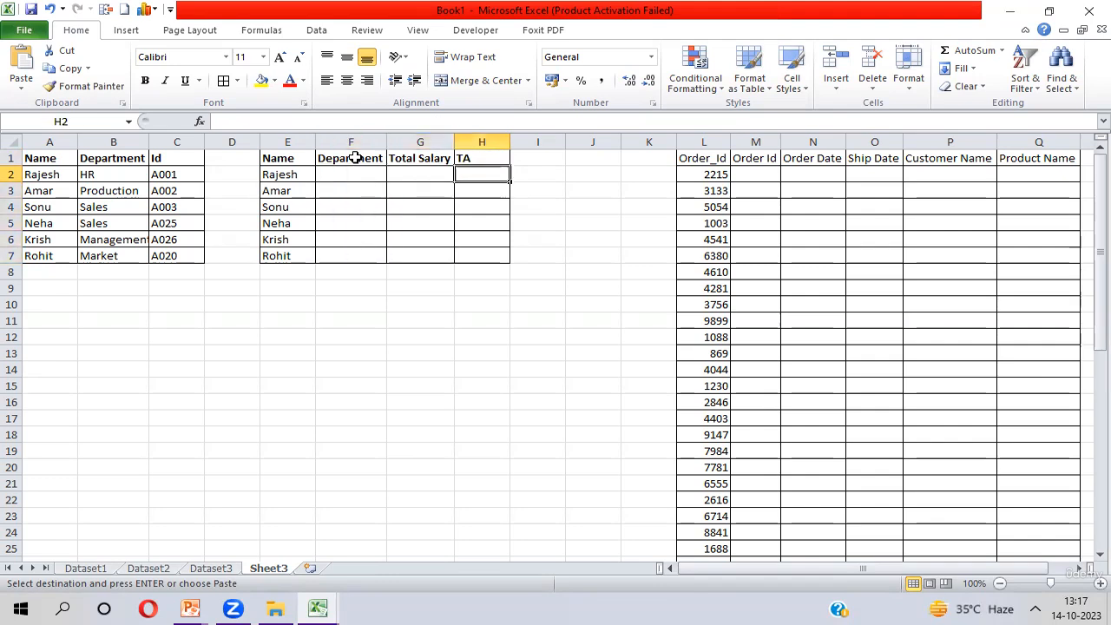
key("shift+Down")
key("shift+Down")
key("shift+Down")
key("shift+Down")
key("shift+Down")
key("Left")
key("Left")
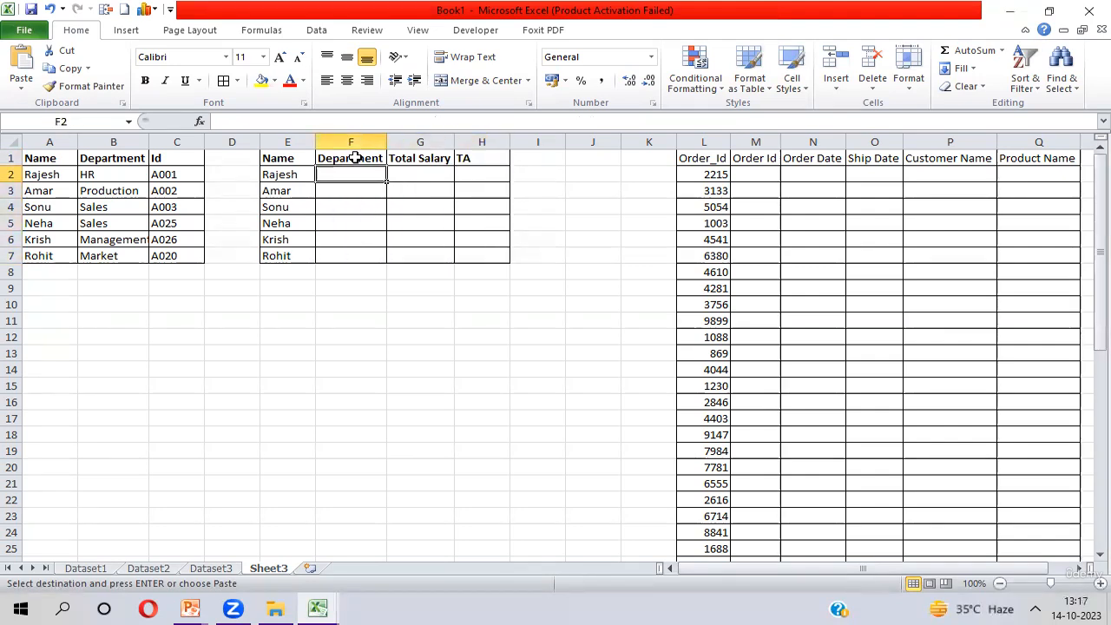
Start a VLOOKUP formula in F2 with the name in E2 as lookup value, locked by column as $E2.
type("=VLOOKUP(")
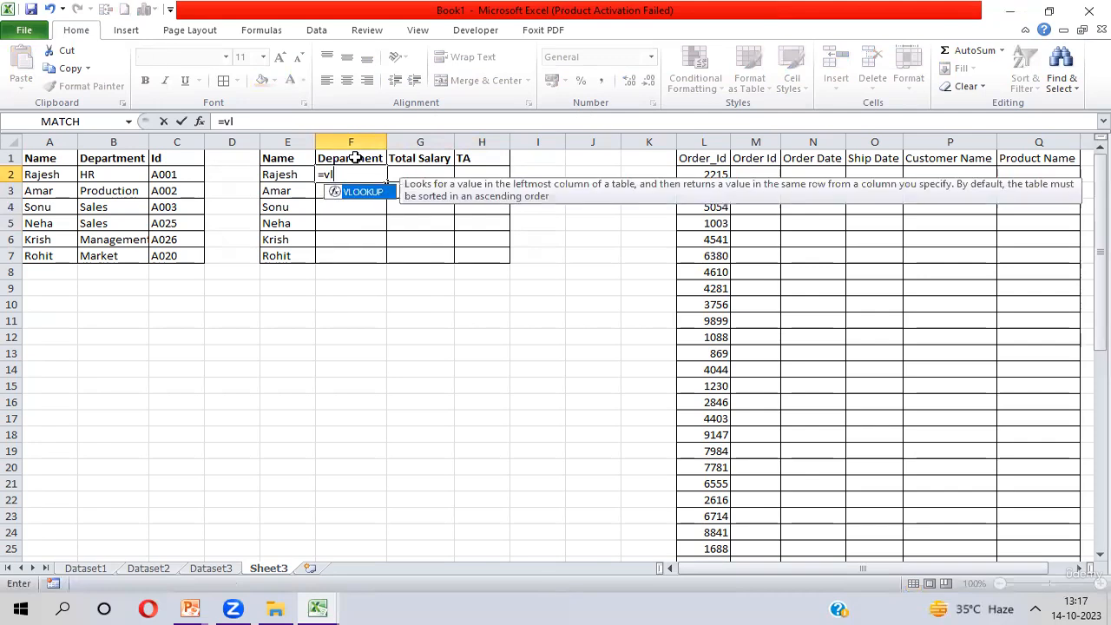
key("Left")
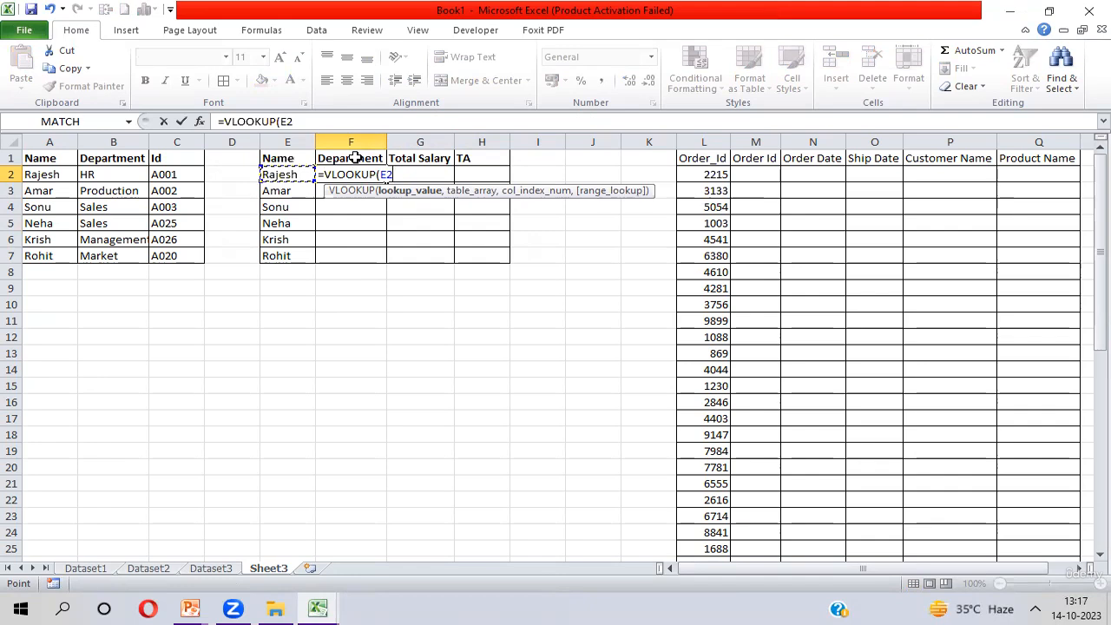
key("F4")
key("F4")
key("F4")
type(",")
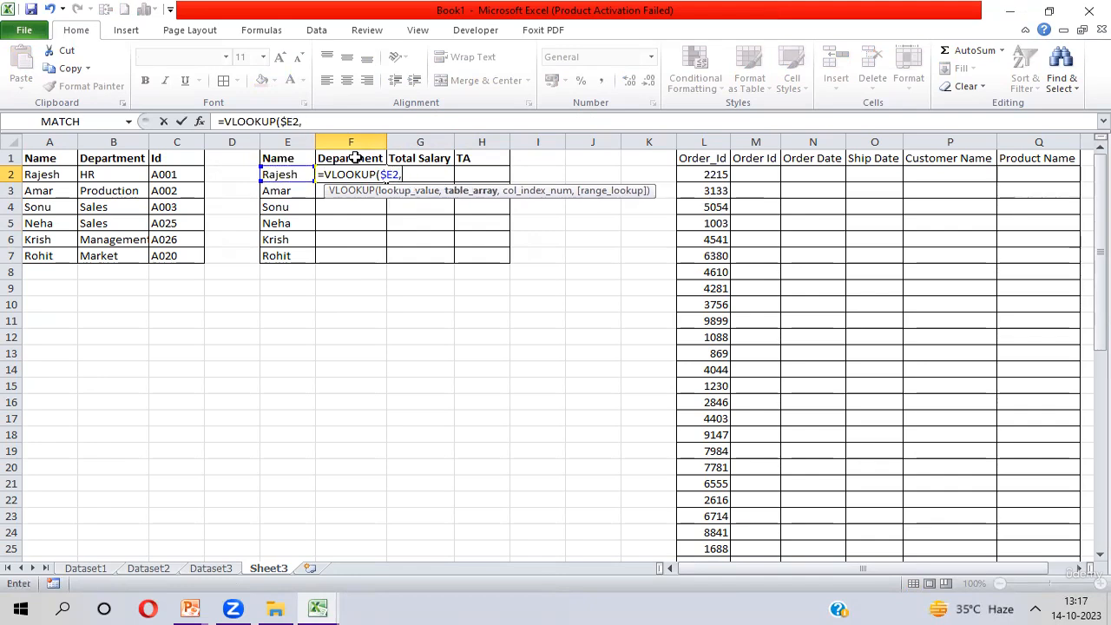
Set the F2 formula's table array to the Name through Total Salary columns on Dataset1, as absolute range $B$1:$H$50.
key("ctrl+Page_Up")
key("ctrl+Page_Up")
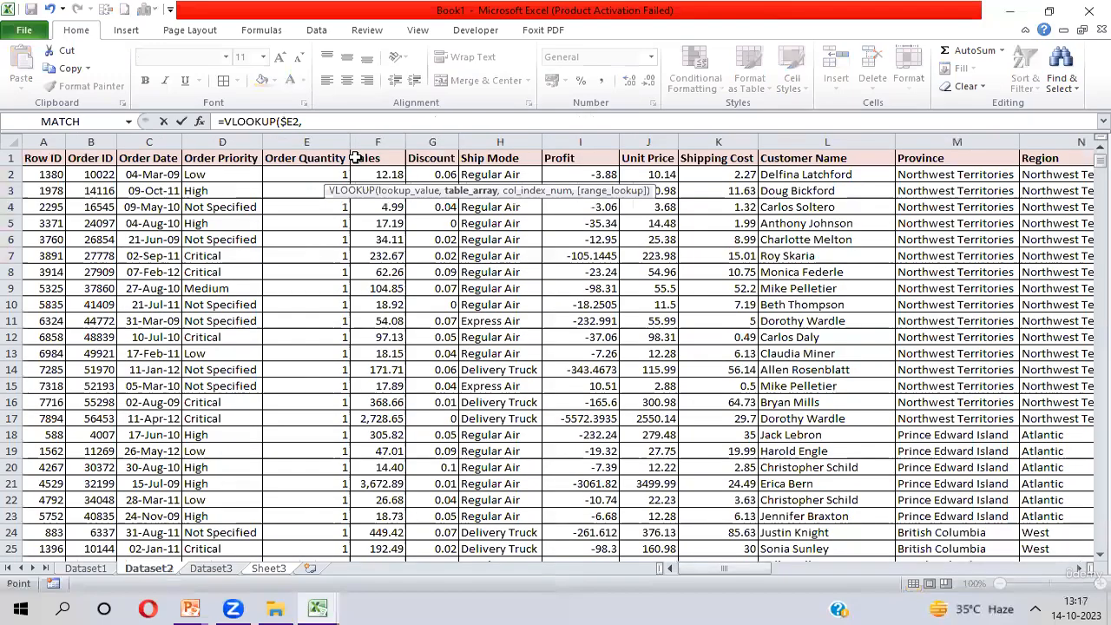
key("ctrl+Page_Up")
key("Left")
key("Right")
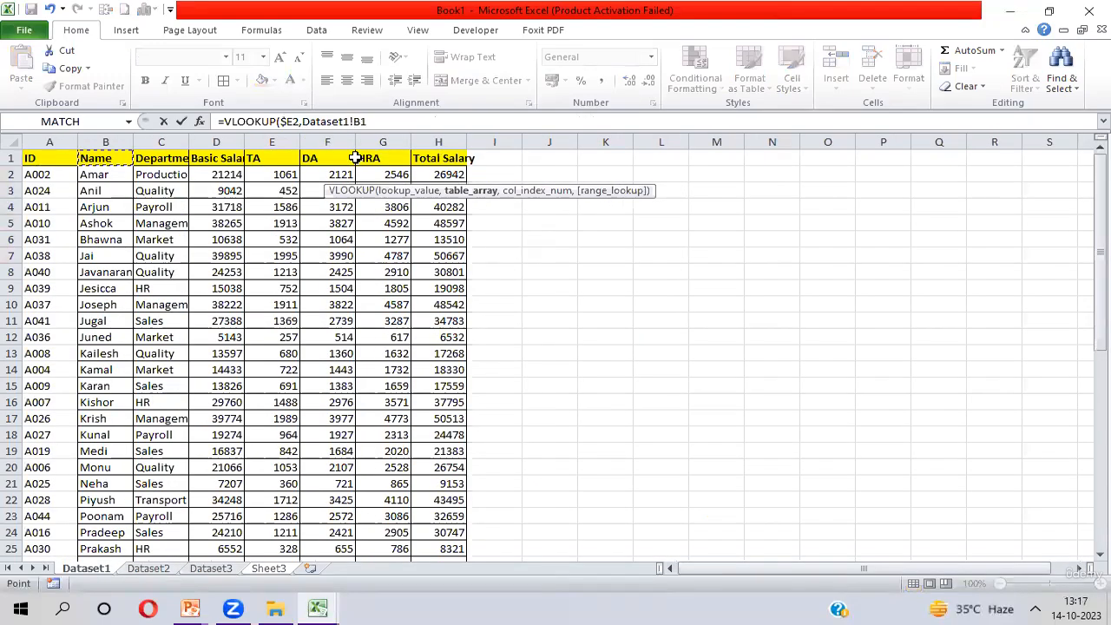
key("ctrl+shift+Right")
key("ctrl+shift+Down")
key("F4")
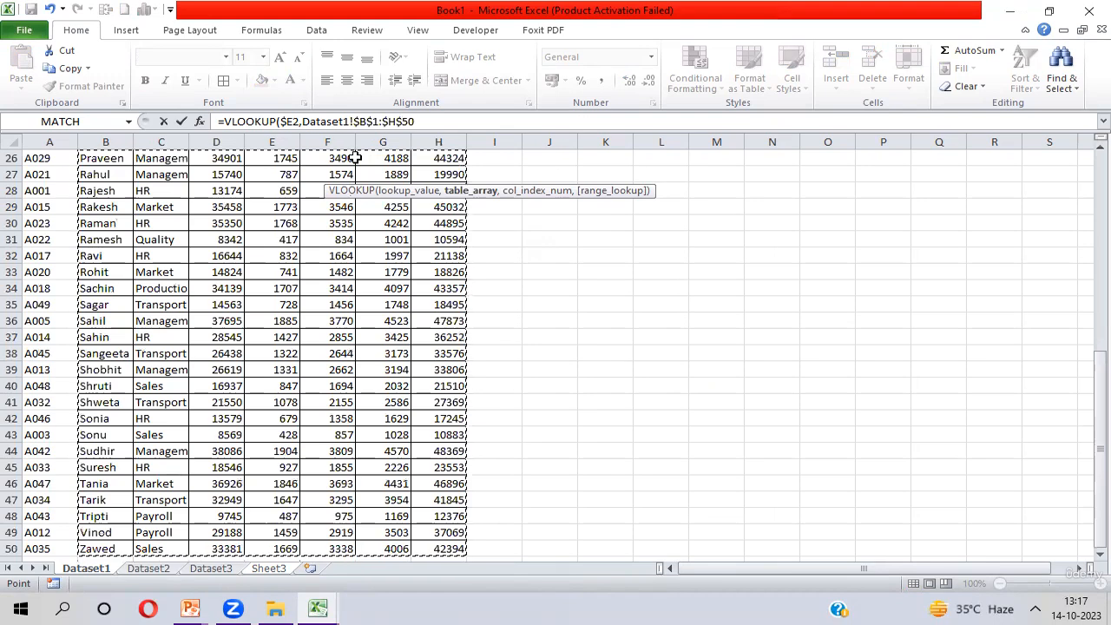
Complete the F2 formula with column index 7 and exact match 0, and enter it.
left_click_drag(1099, 408, 1084, 176)
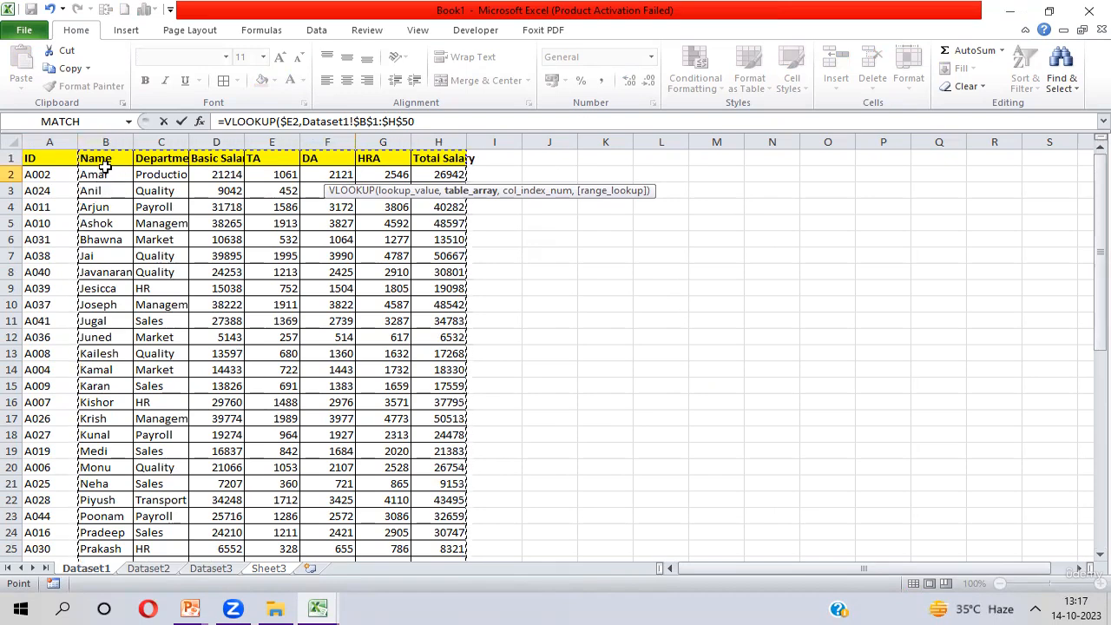
type(",2")
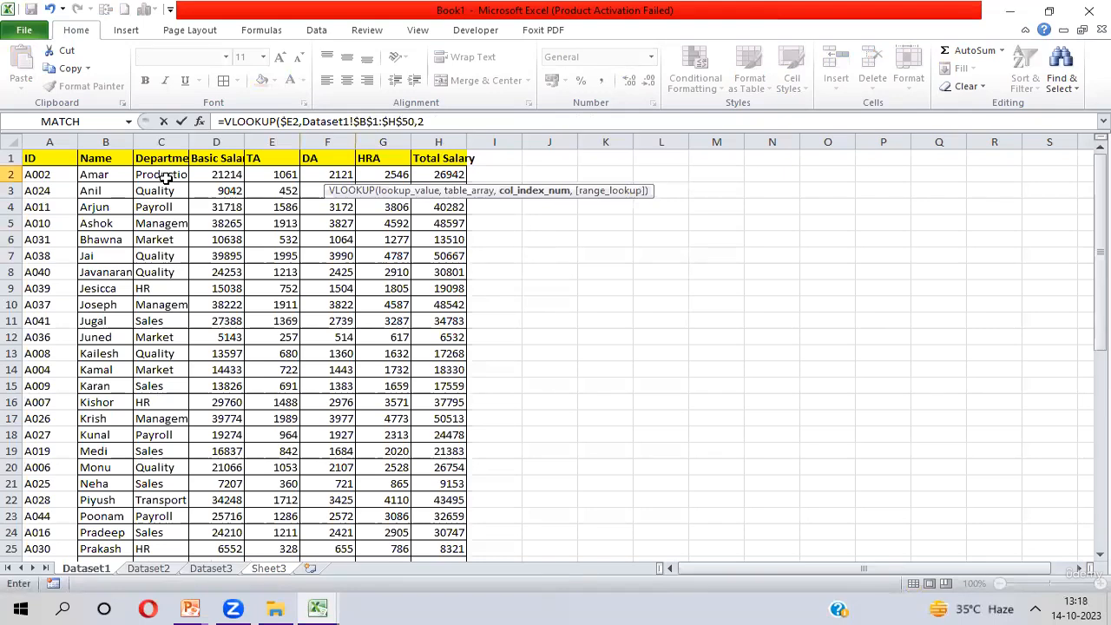
key("BackSpace")
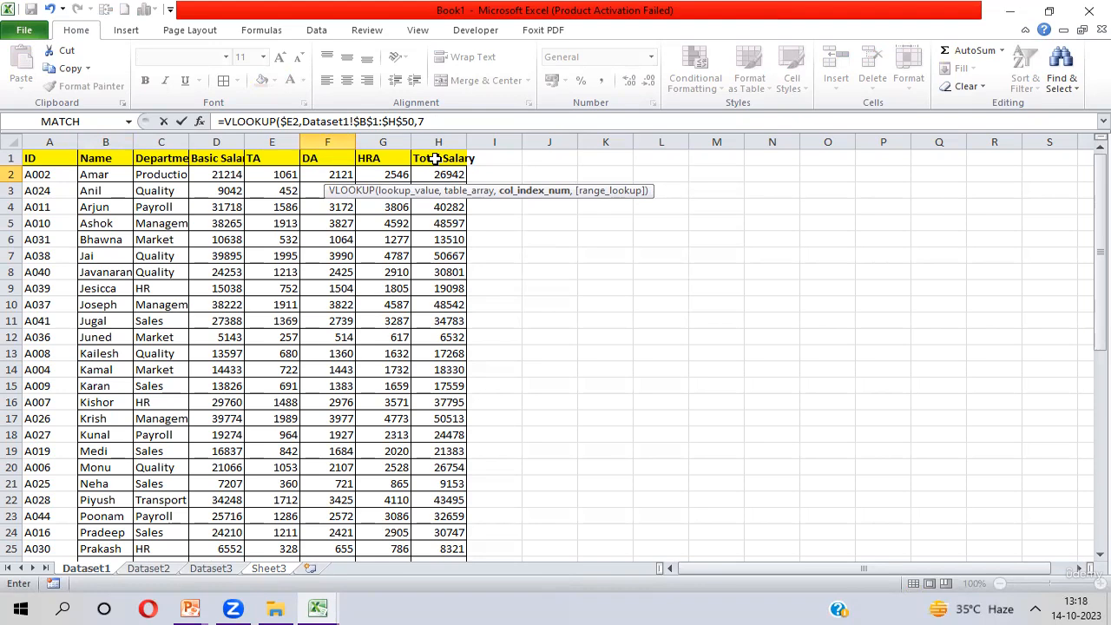
type(",0)")
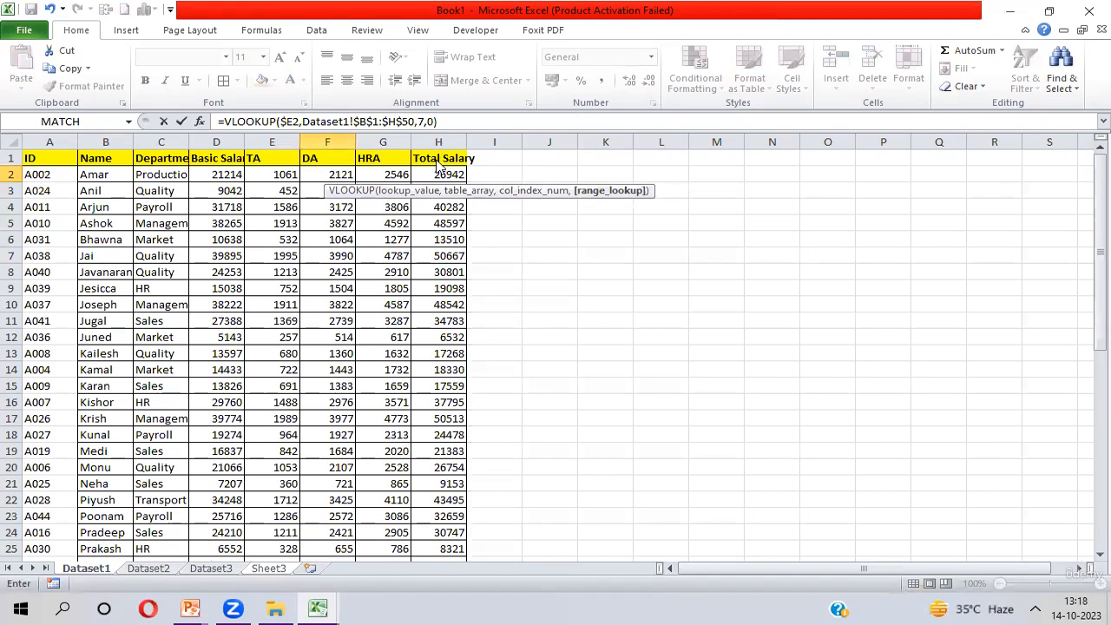
key("Return")
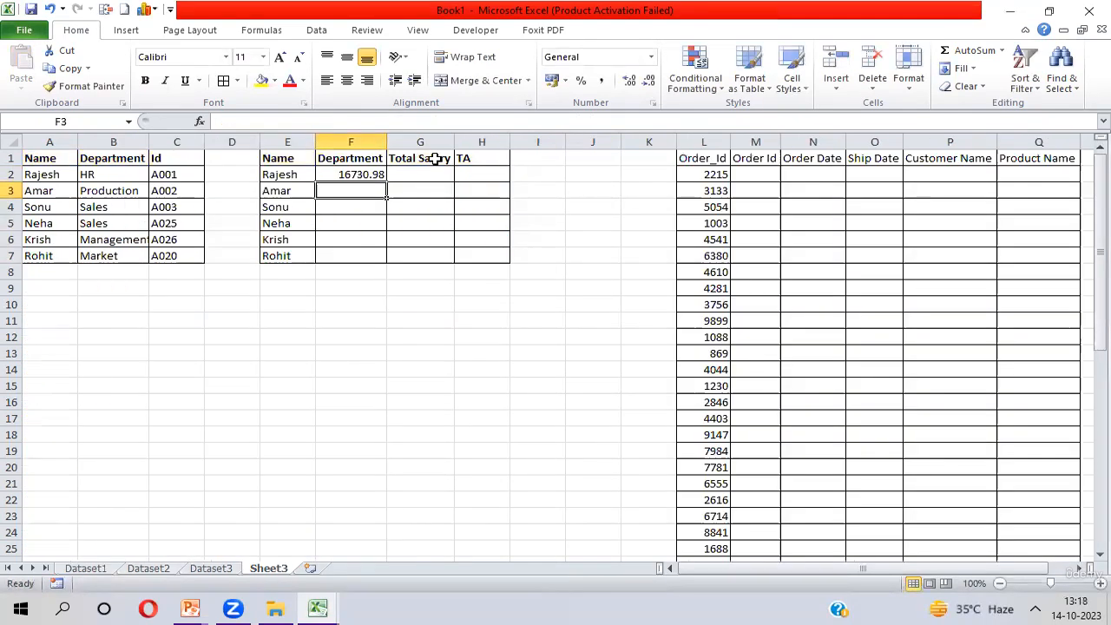
Set the column index of the VLOOKUP in F2 to 2 to return the Department.
key("Up")
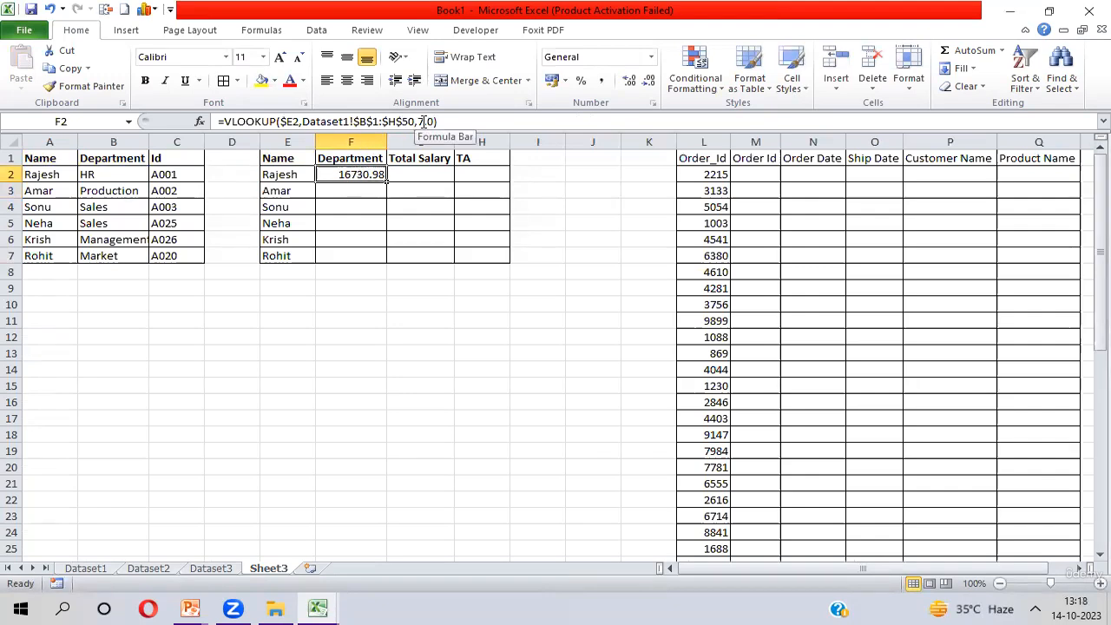
left_click(424, 121)
key("BackSpace")
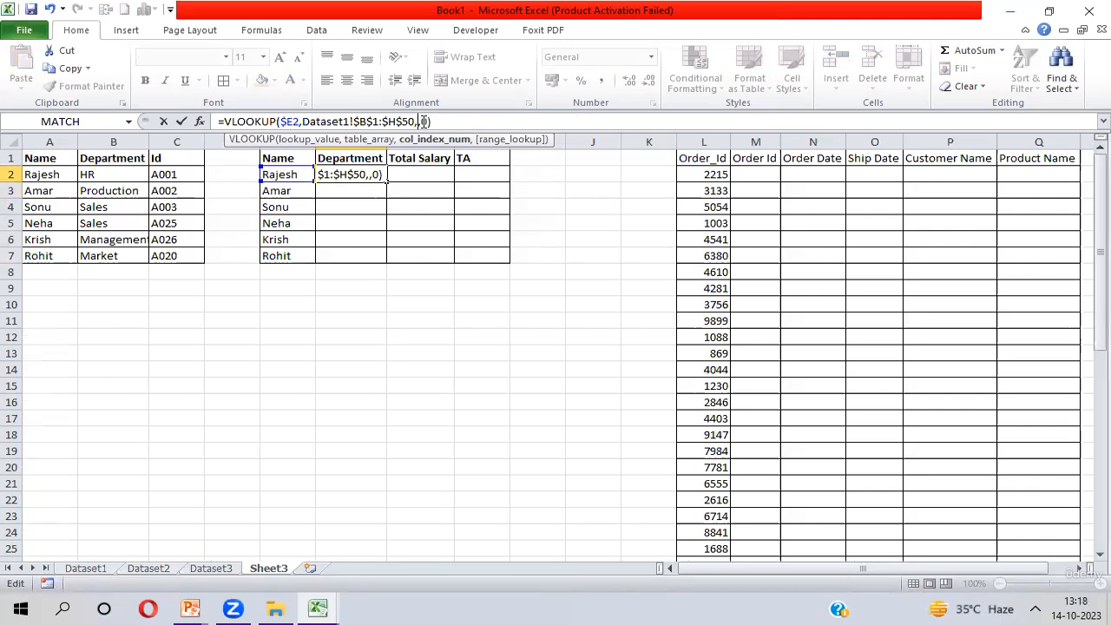
type("2")
key("Return")
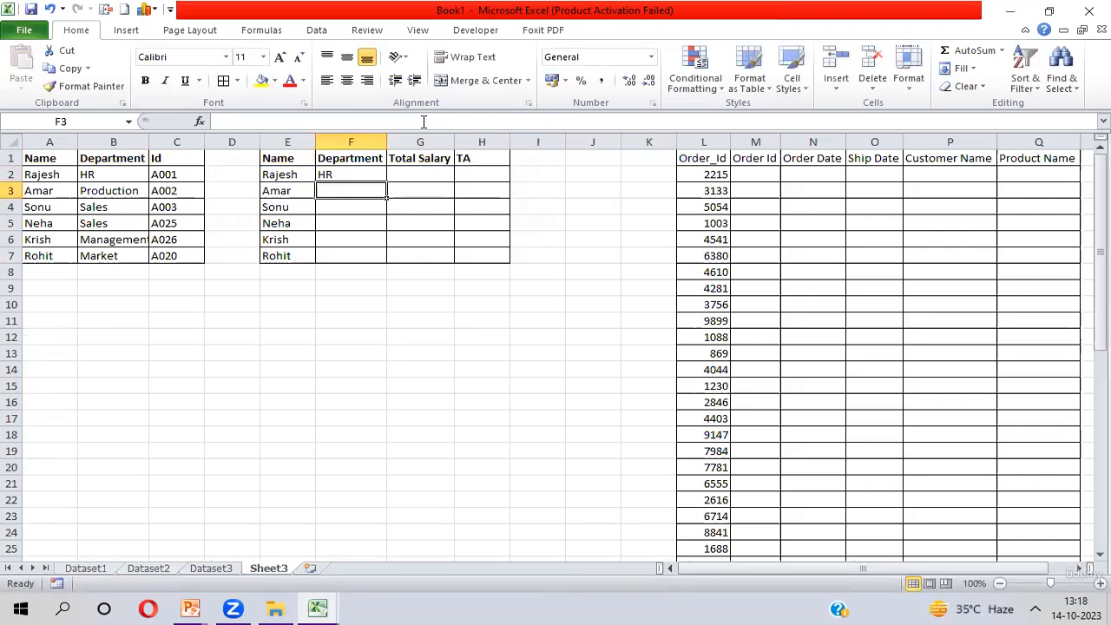
Fill the Department VLOOKUP from F2 down through F7.
key("Up")
key("shift+Down")
key("shift+Down")
key("shift+Down")
key("shift+Down")
key("shift+Down")
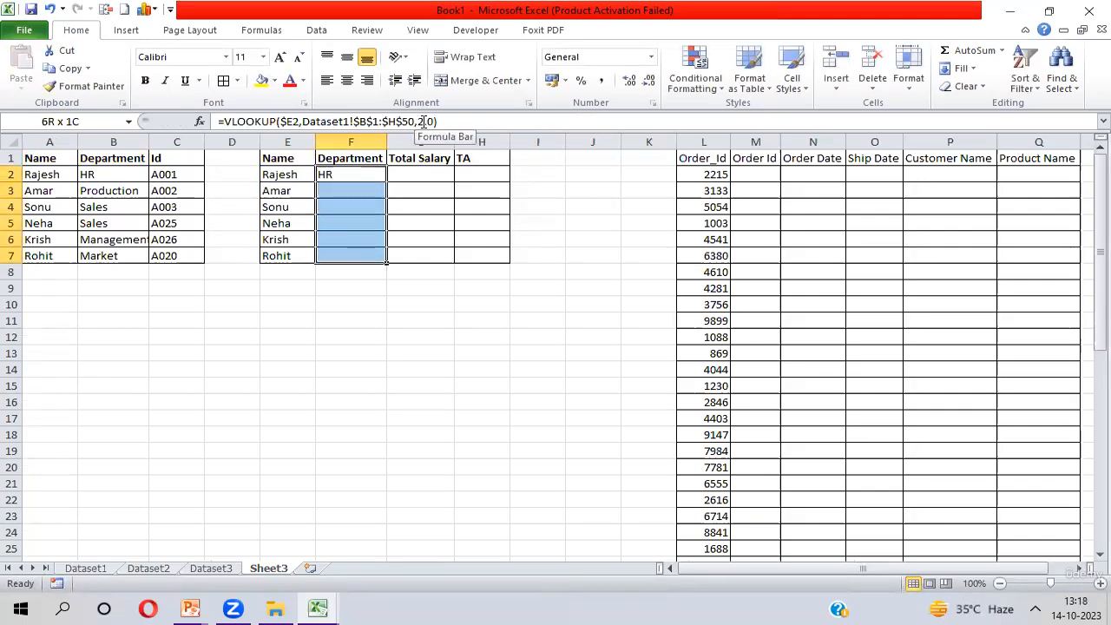
key("ctrl+d")
Look over the blank Total Salary cells G2:G7 of the second table and return to G2.
key("Right")
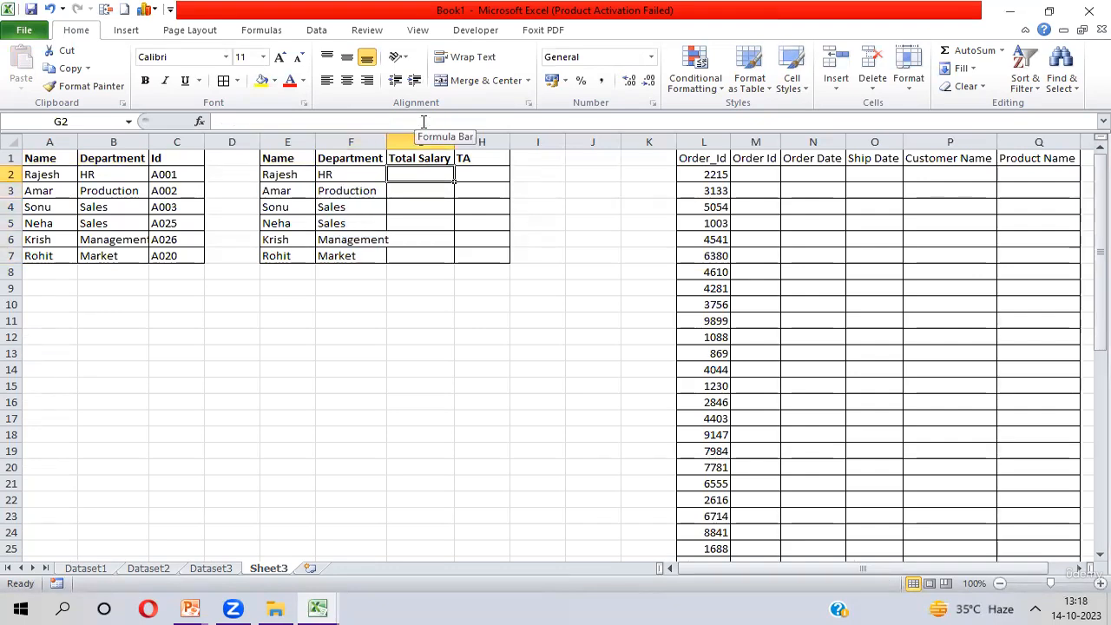
key("shift+Down")
key("shift+Down")
key("shift+Down")
key("shift+Down")
key("shift+Down")
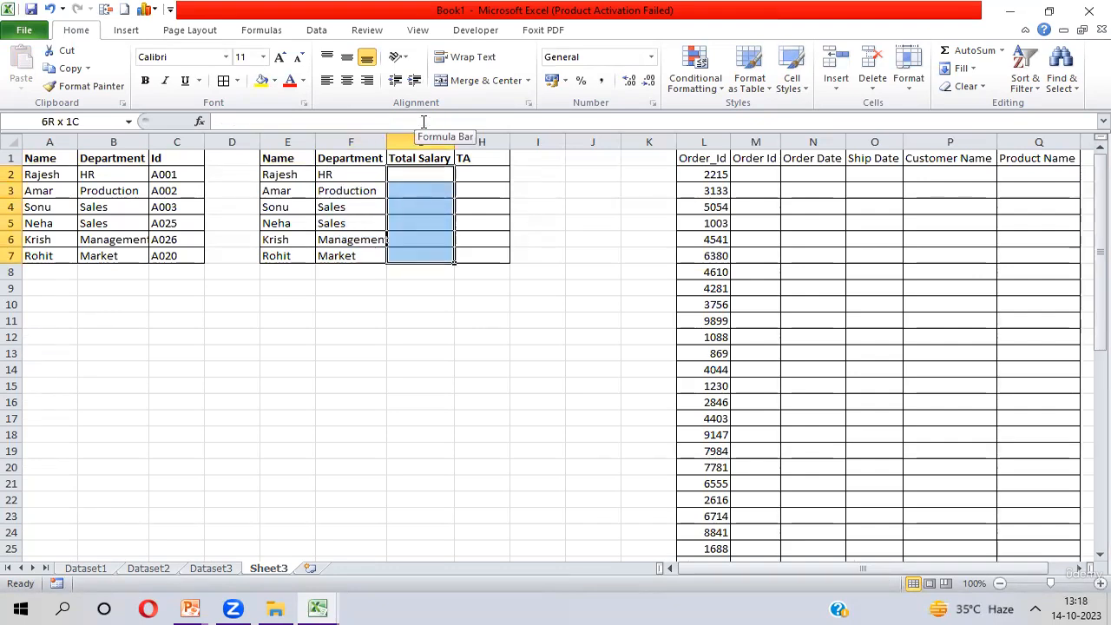
key("Up")
key("Down")
Start a VLOOKUP formula in G2 with the column-locked name cell $E2 as its lookup value.
type("=vl")
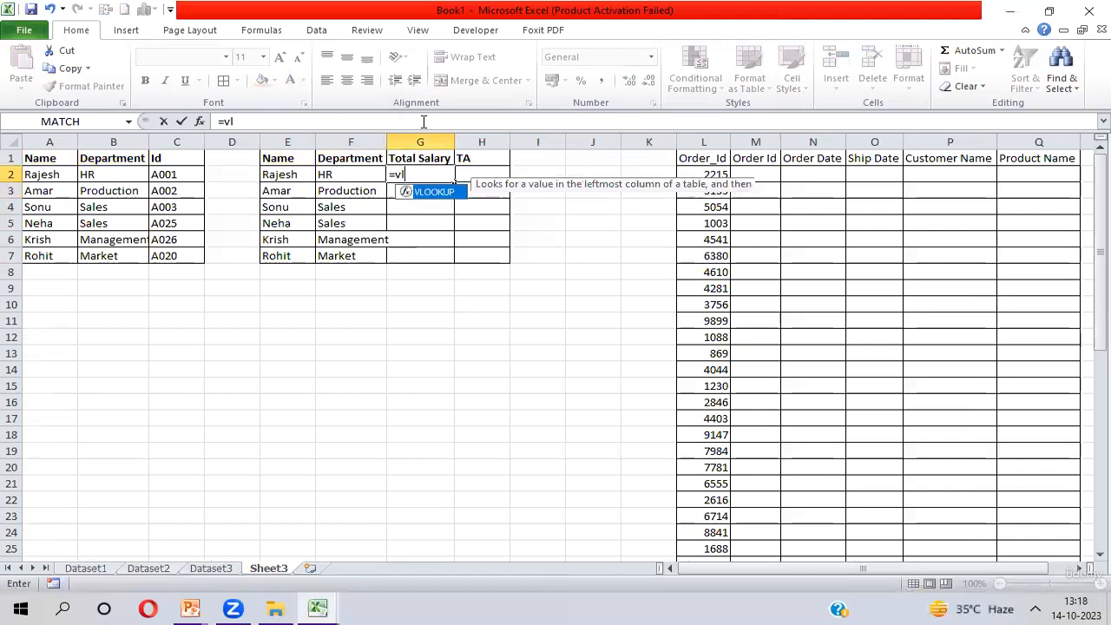
key("Tab")
key("Left")
key("Left")
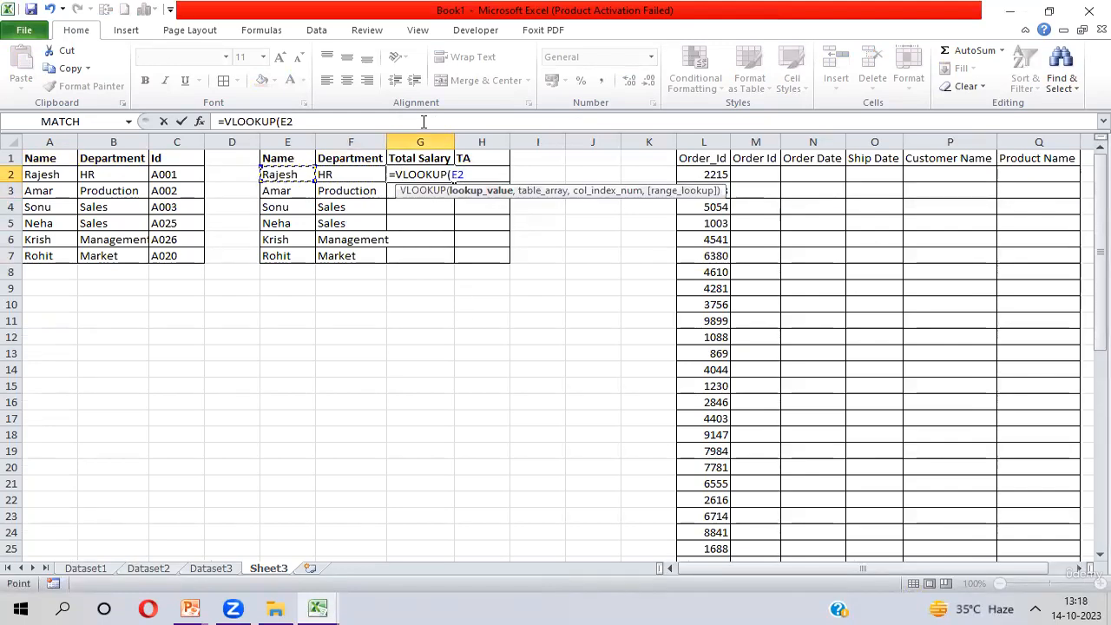
key("F4")
key("F4")
key("F4")
type(",")
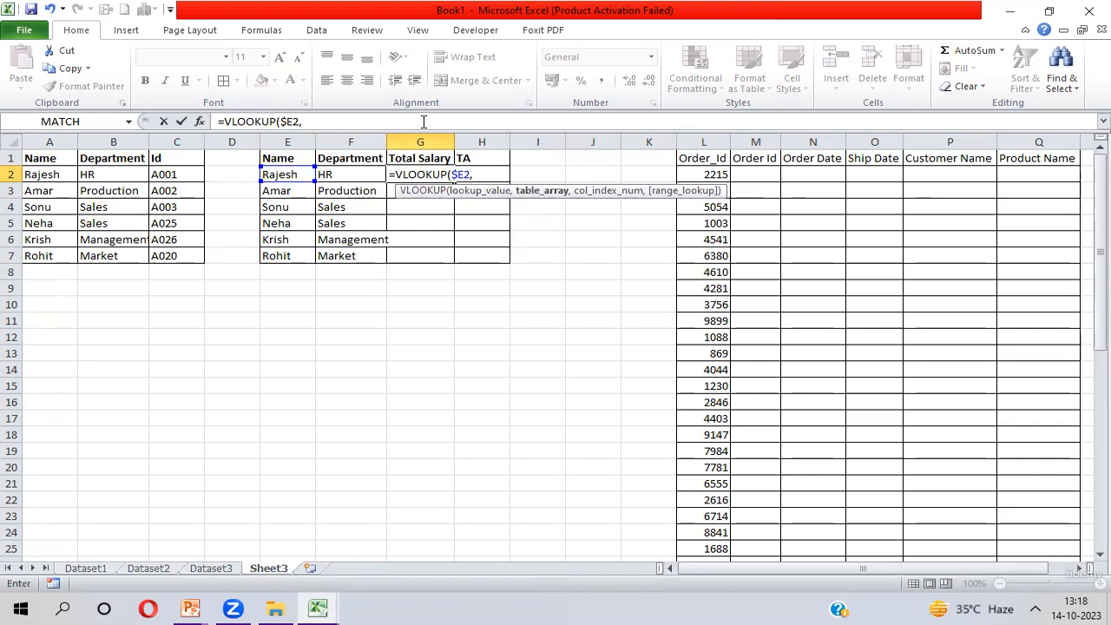
Set the G2 formula's table array to the absolute range $B$1:$H$50 on Dataset1.
key("ctrl+Page_Up")
key("ctrl+Page_Up")
key("ctrl+Page_Up")
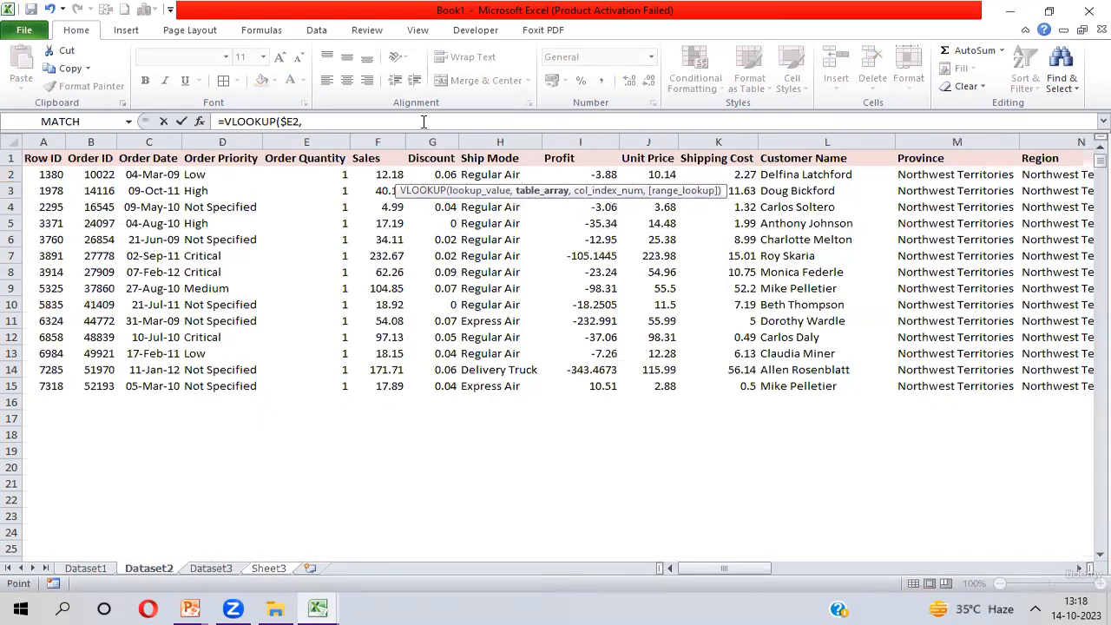
key("Right")
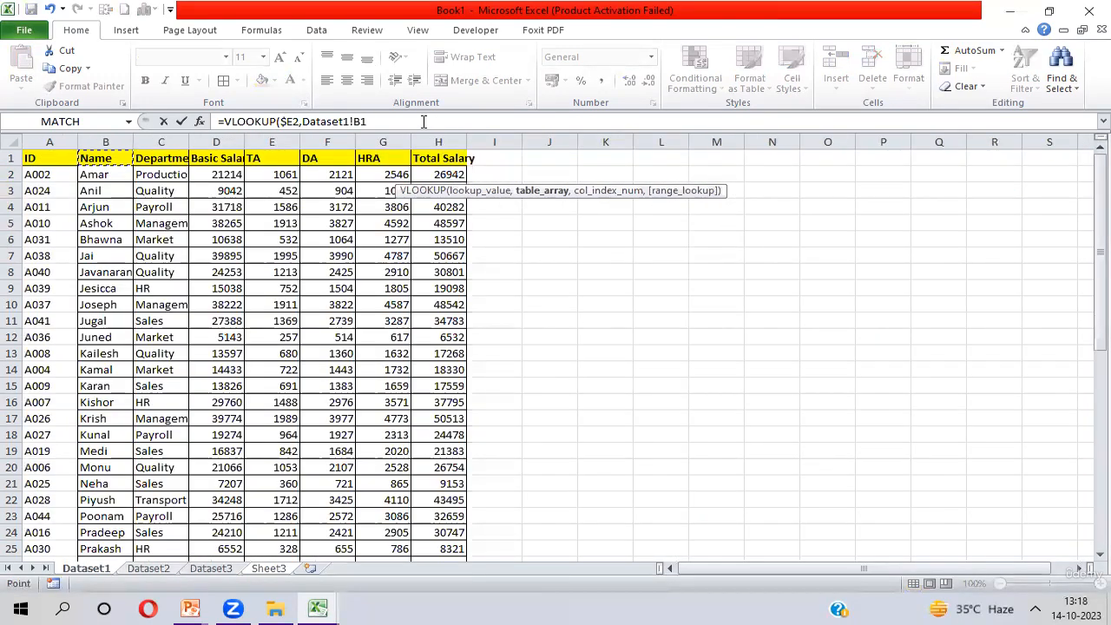
key("ctrl+shift+Right")
key("ctrl+shift+Down")
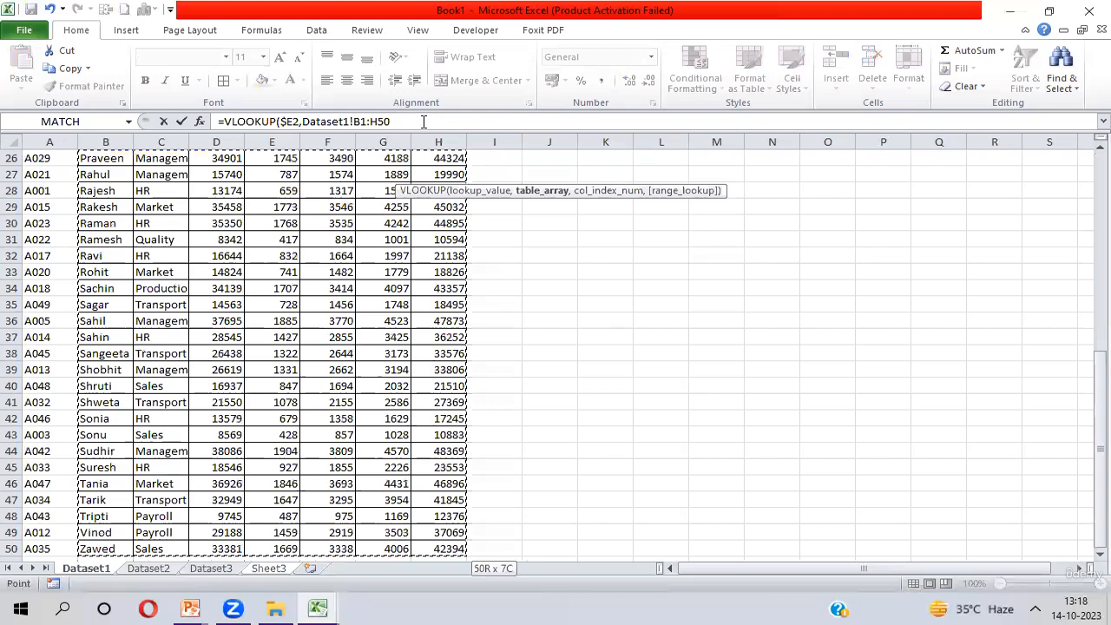
key("F4")
type(",")
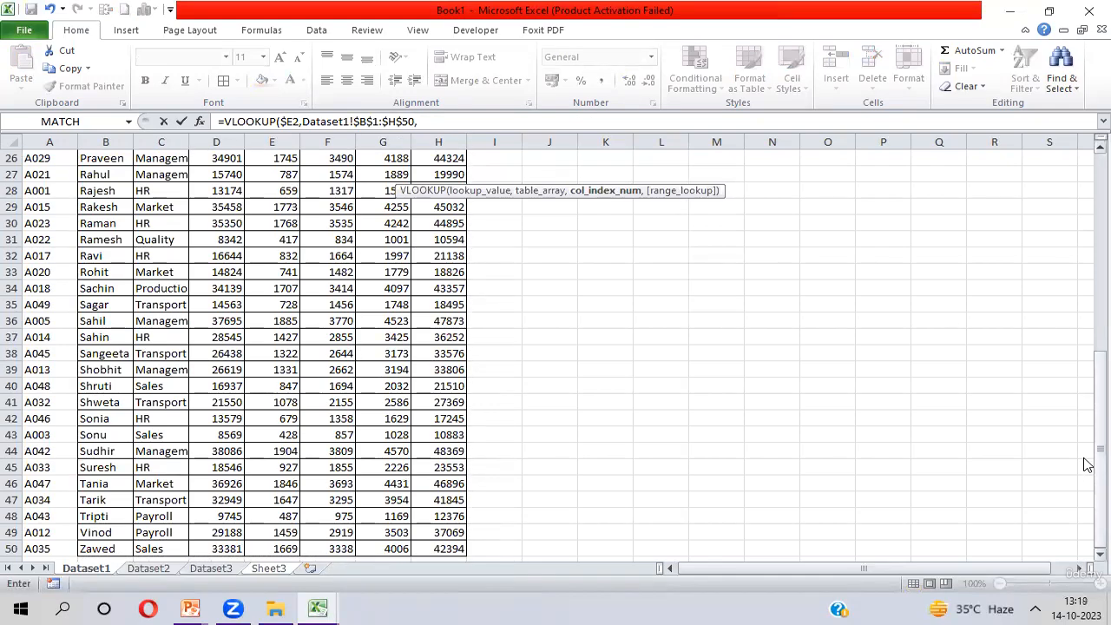
Complete the G2 formula with column index 7 for Total Salary and exact match 0, and enter it.
left_click_drag(1095, 461, 1088, 200)
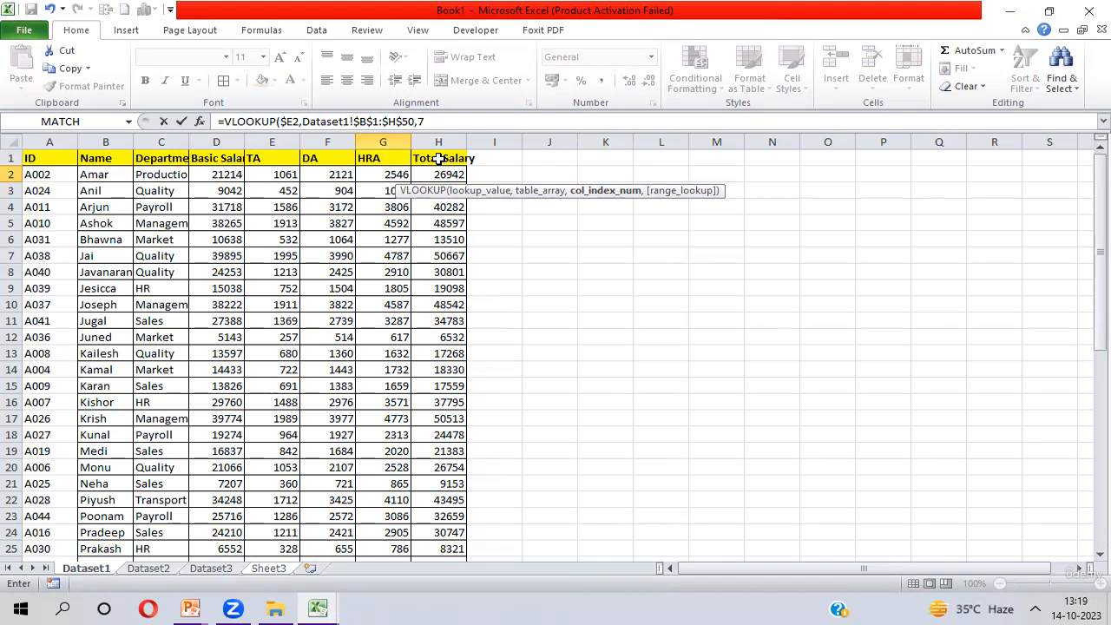
type(",")
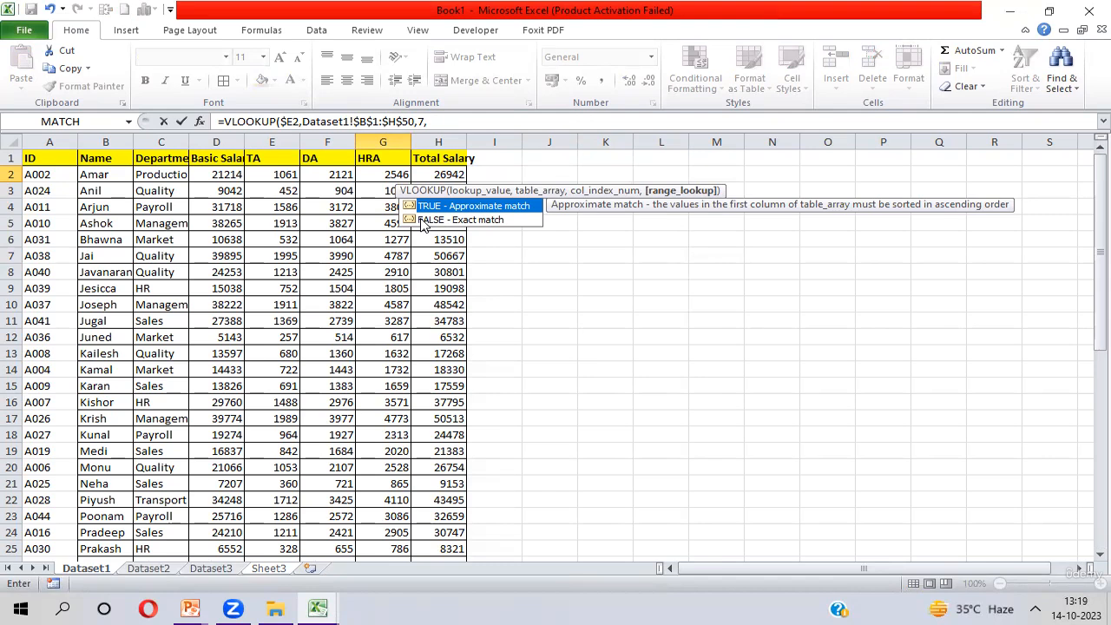
type("0)")
key("Return")
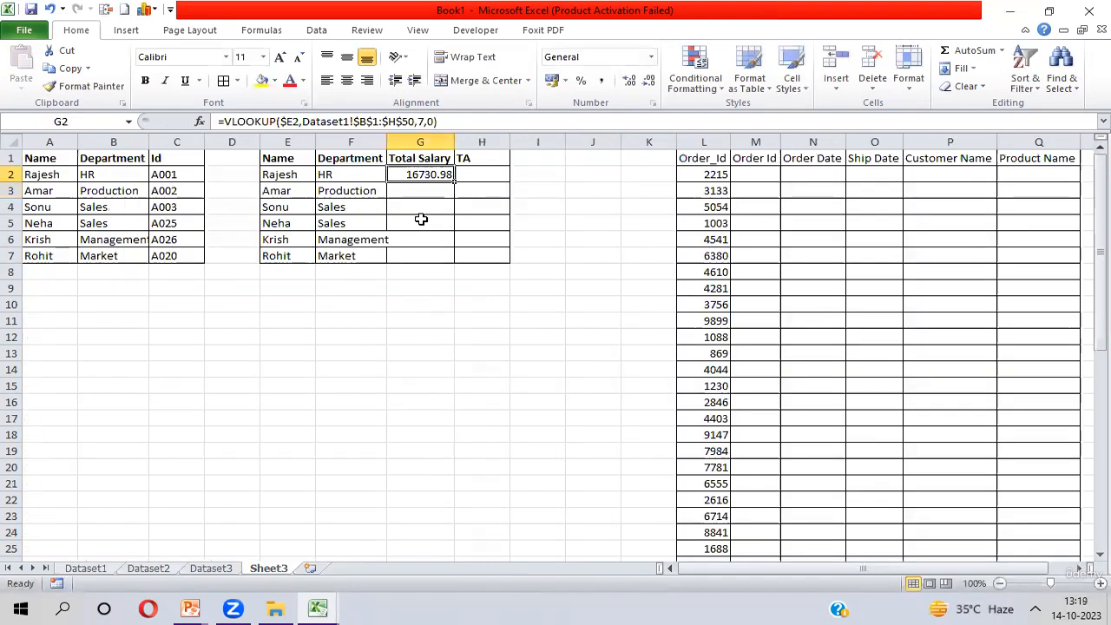
Fill the Total Salary lookup formula from G2 down through G7.
key("shift+Down")
key("shift+Down")
key("shift+Down")
key("shift+Down")
key("shift+Down")
key("ctrl+d")
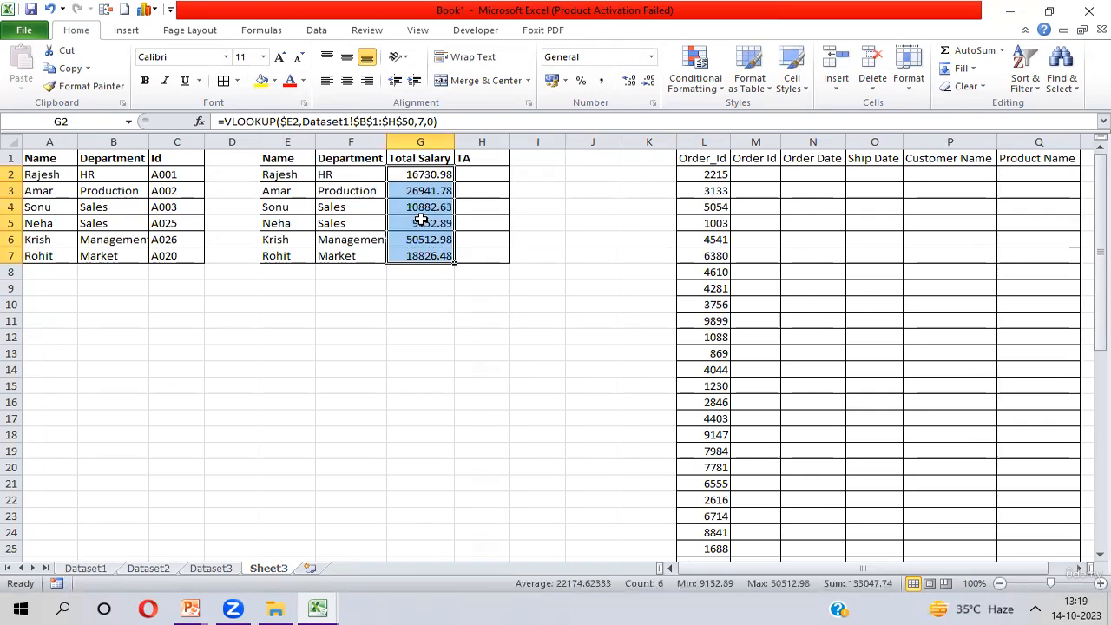
Start a VLOOKUP formula in the TA cell H2 with the column-locked name cell $E2 as its lookup value.
key("Right")
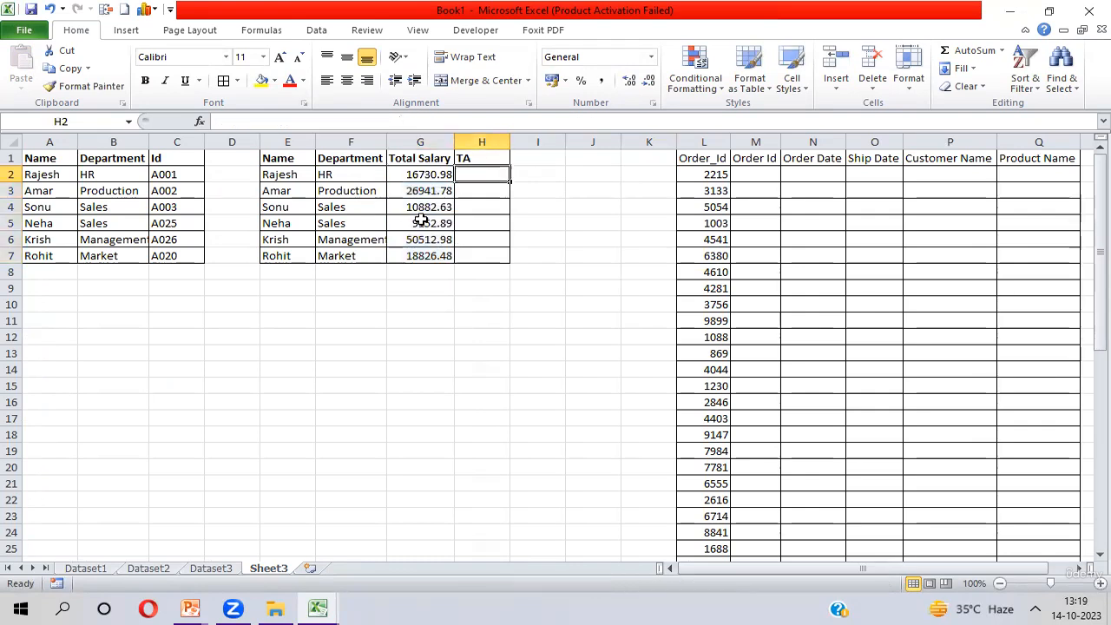
type("=")
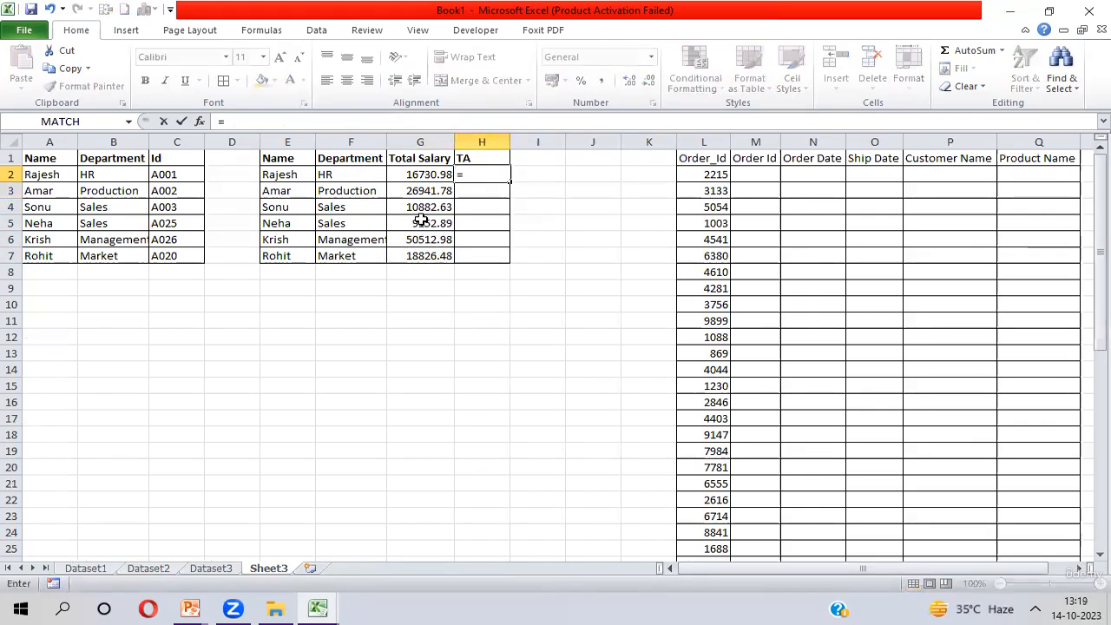
type("vl")
key("Tab")
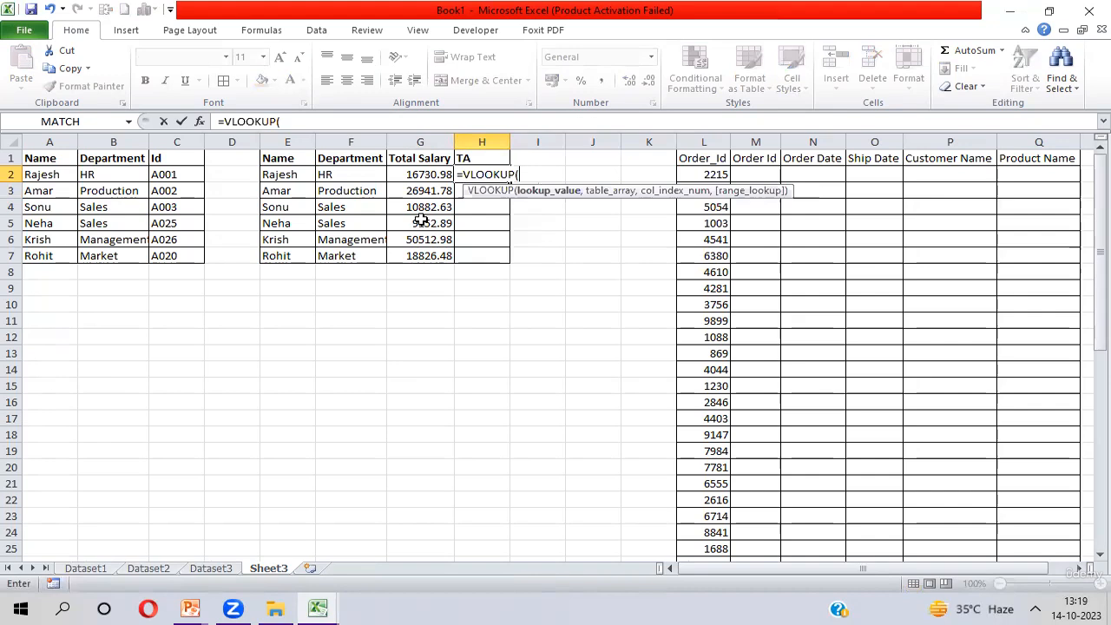
key("Left")
key("Left")
key("Left")
key("F4")
key("F4")
key("F4")
type(",")
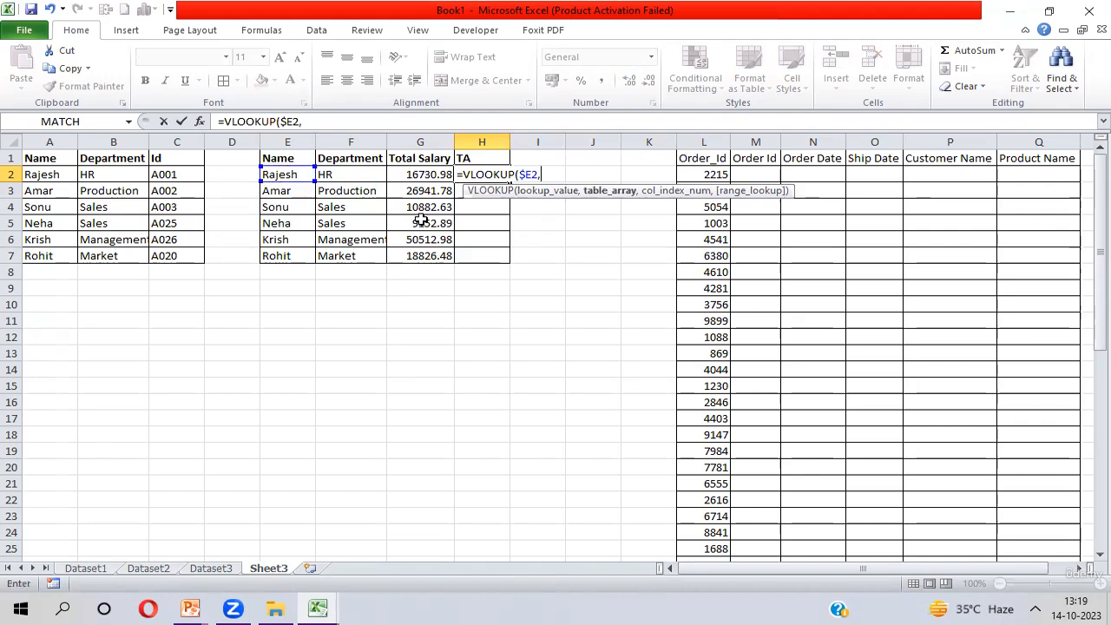
Set the H2 formula's table array to the absolute range $B$1:$H$50 on Dataset1.
key("ctrl+Page_Up")
key("ctrl+Page_Up")
key("ctrl+Page_Up")
key("Left")
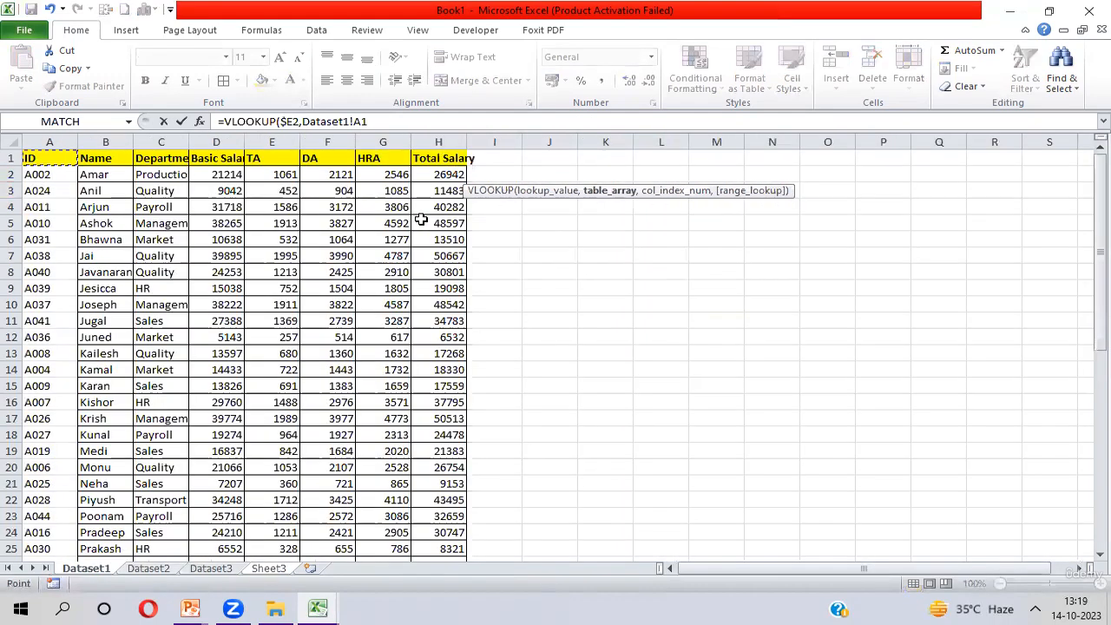
key("Right")
key("ctrl+shift+Right")
key("ctrl+shift+Down")
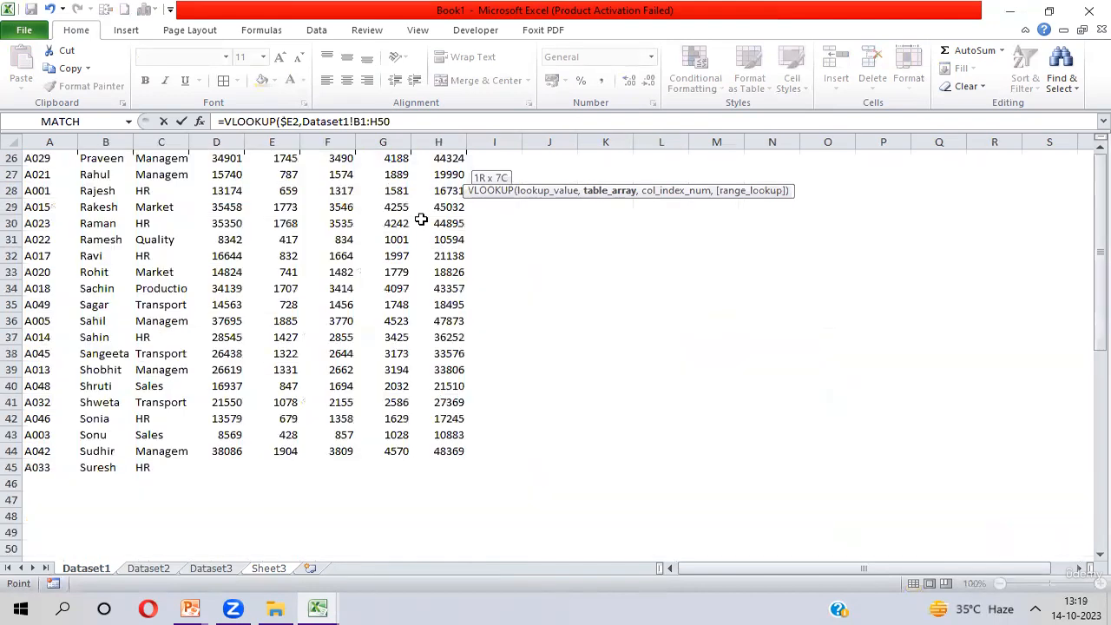
key("F4")
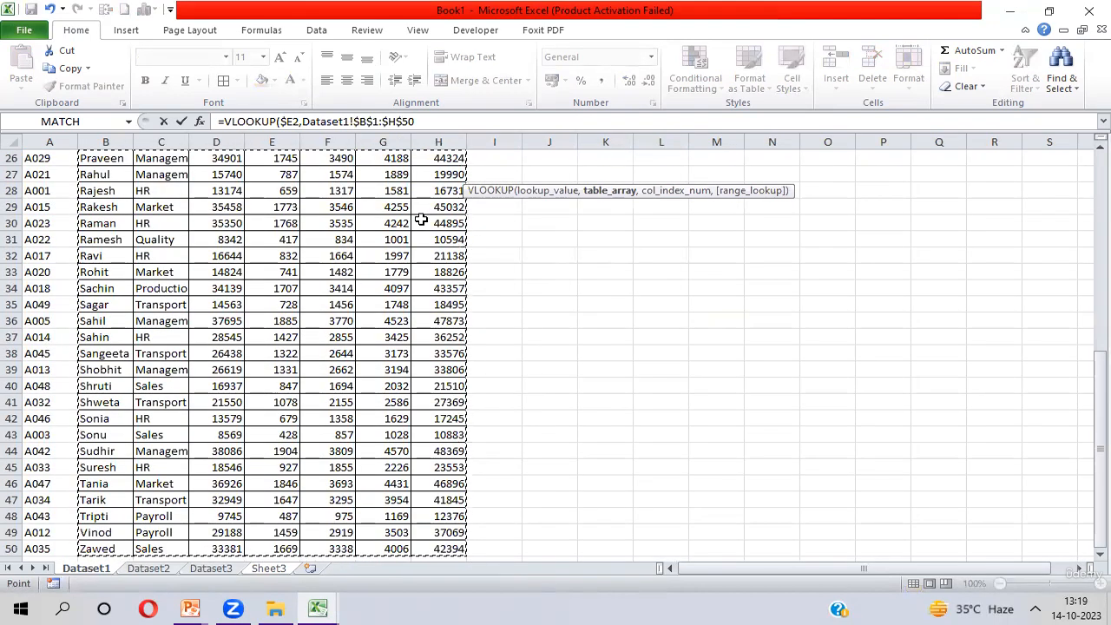
type(",")
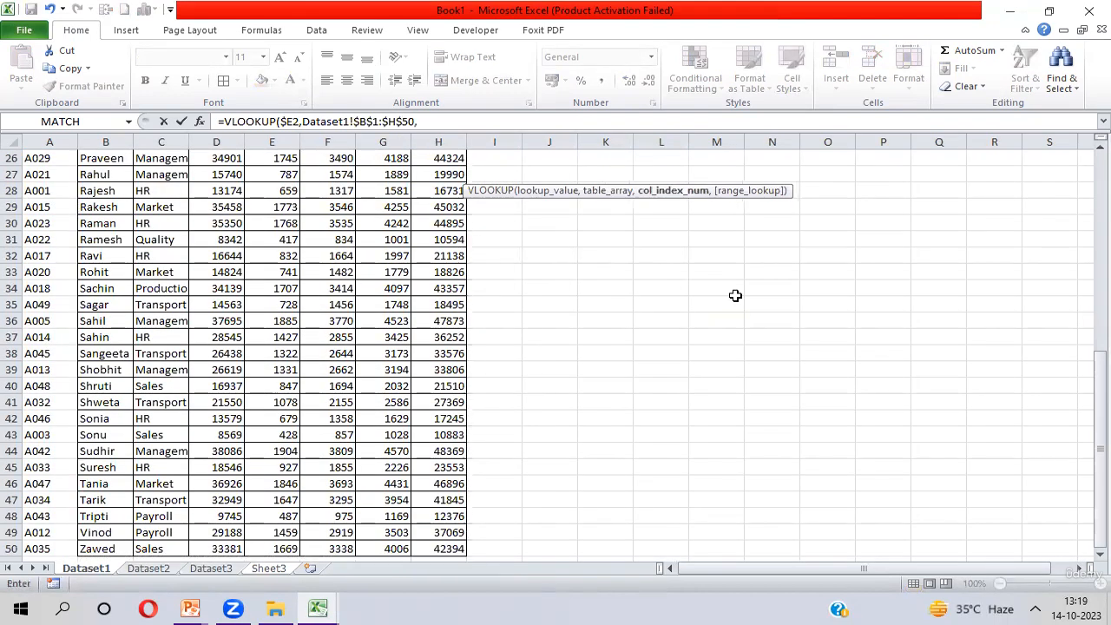
Complete the H2 formula with column index 4 for TA and exact match 0, and enter it.
left_click_drag(1096, 460, 1088, 149)
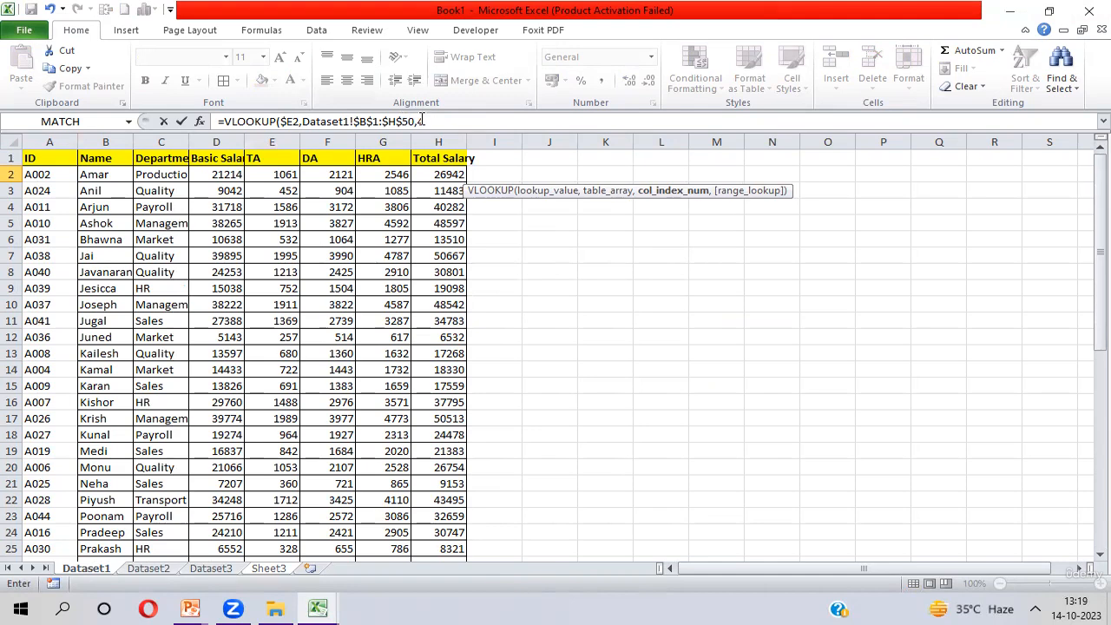
type(",0)")
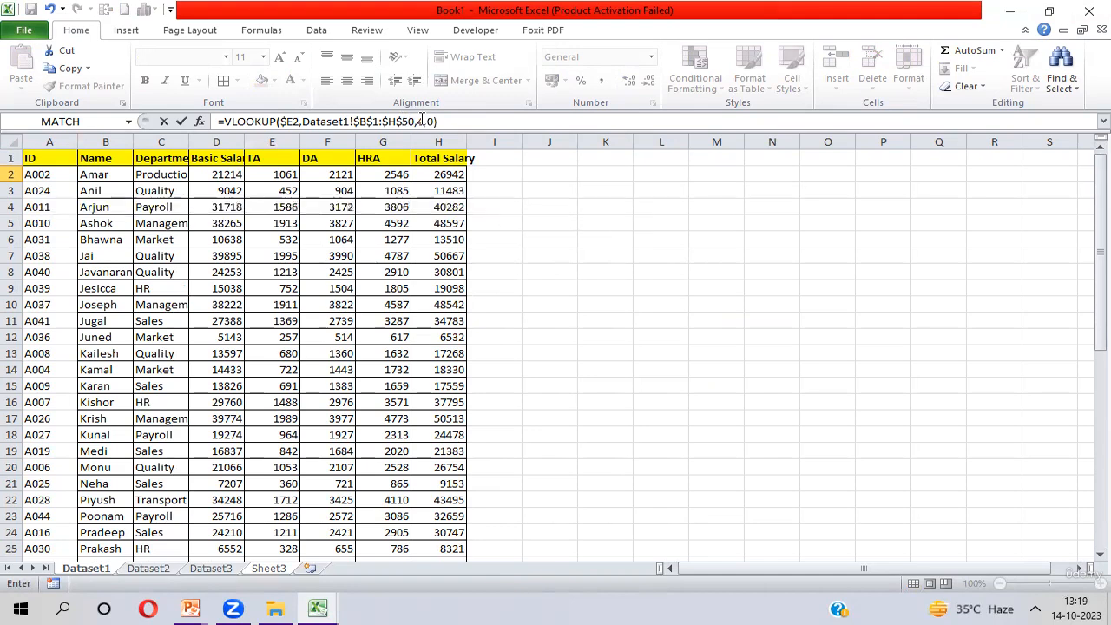
key("Return")
Fill the TA lookup formula from H2 down through H7.
key("Up")
key("shift+Down")
key("shift+Down")
key("shift+Down")
key("shift+Down")
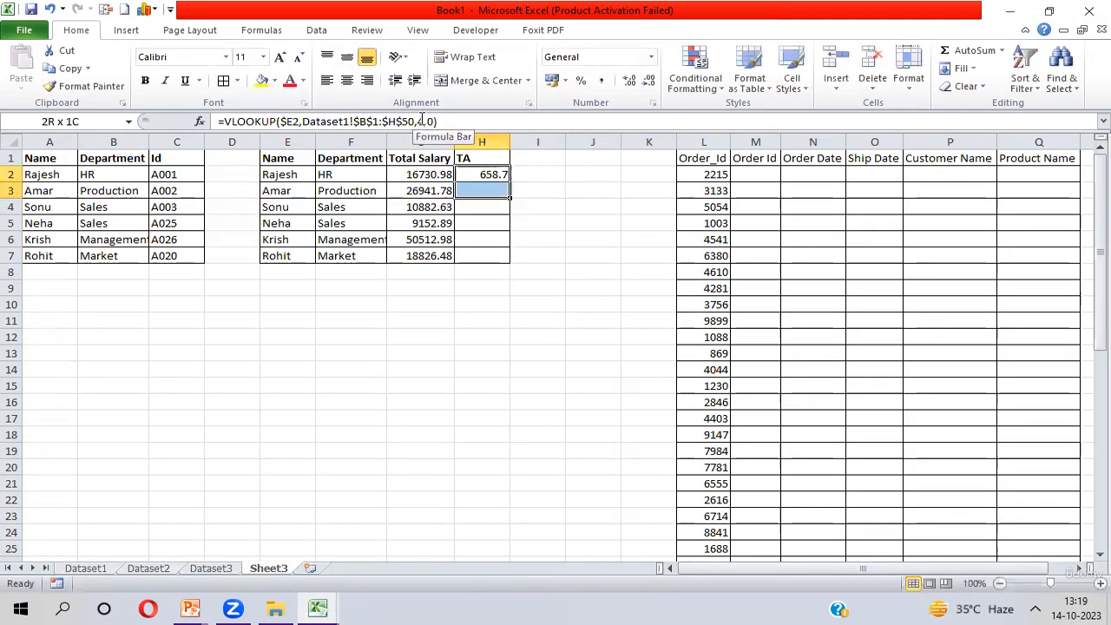
key("shift+Down")
key("ctrl+d")
key("Up")
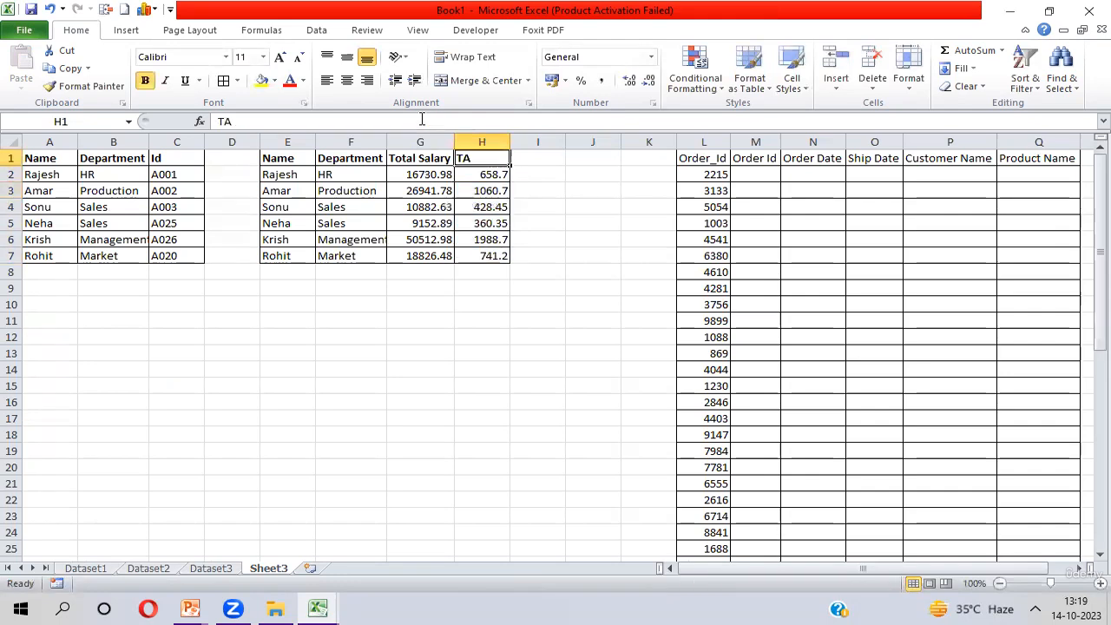
Review the second table's lookup results in F2:H7 and inspect the column index argument of the F2 formula.
key("Left")
key("Left")
key("Down")
key("shift+Right")
key("shift+Right")
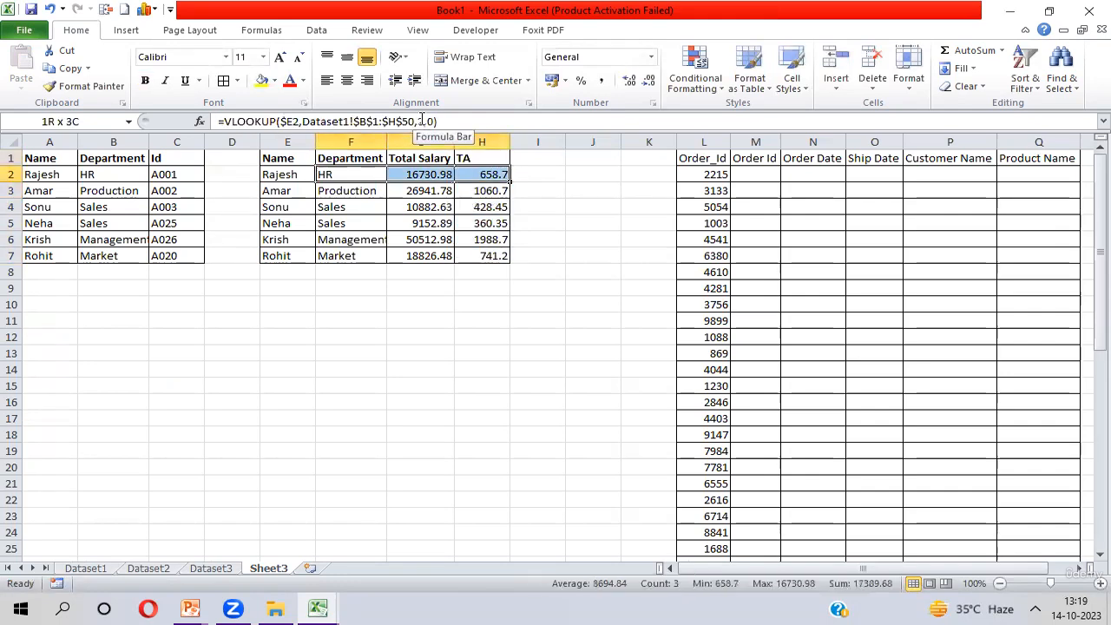
key("ctrl+shift+Down")
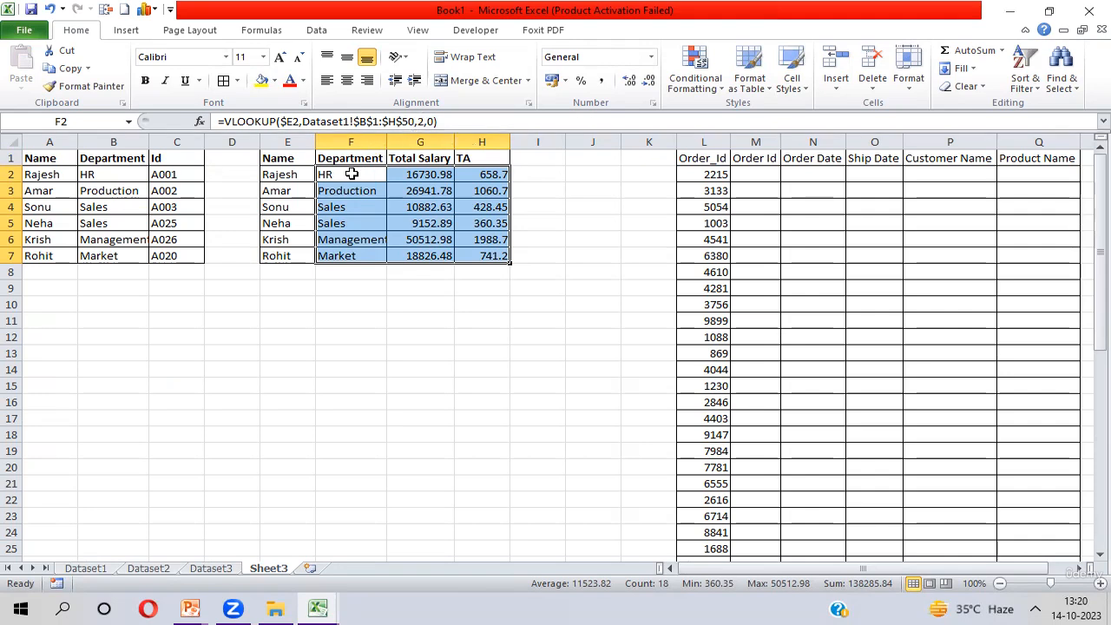
left_click(352, 173)
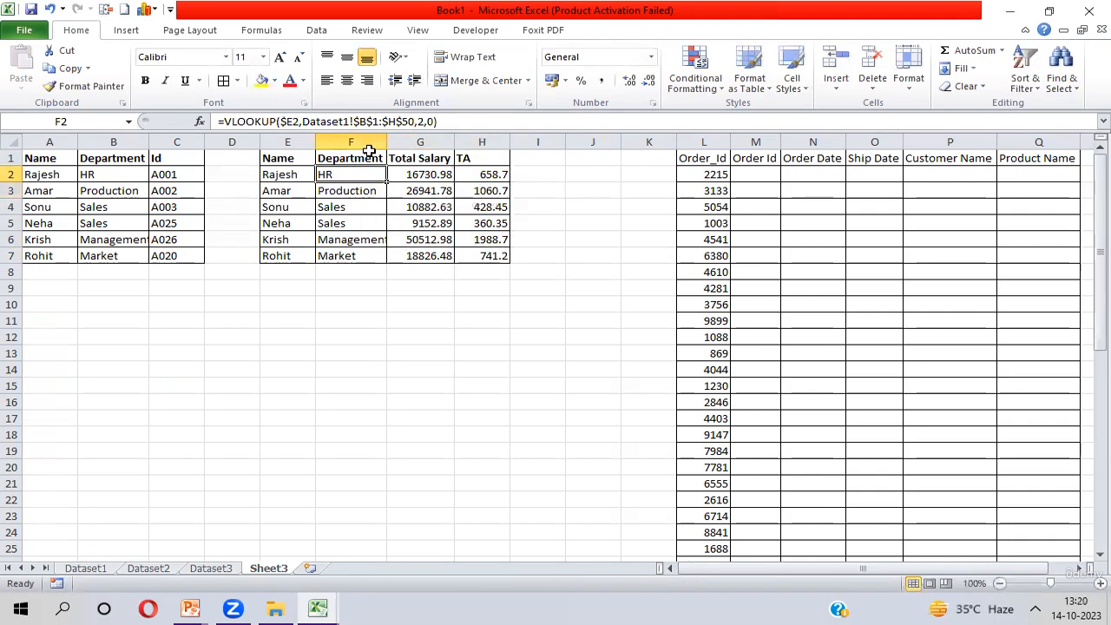
left_click(420, 121)
double_click(421, 121)
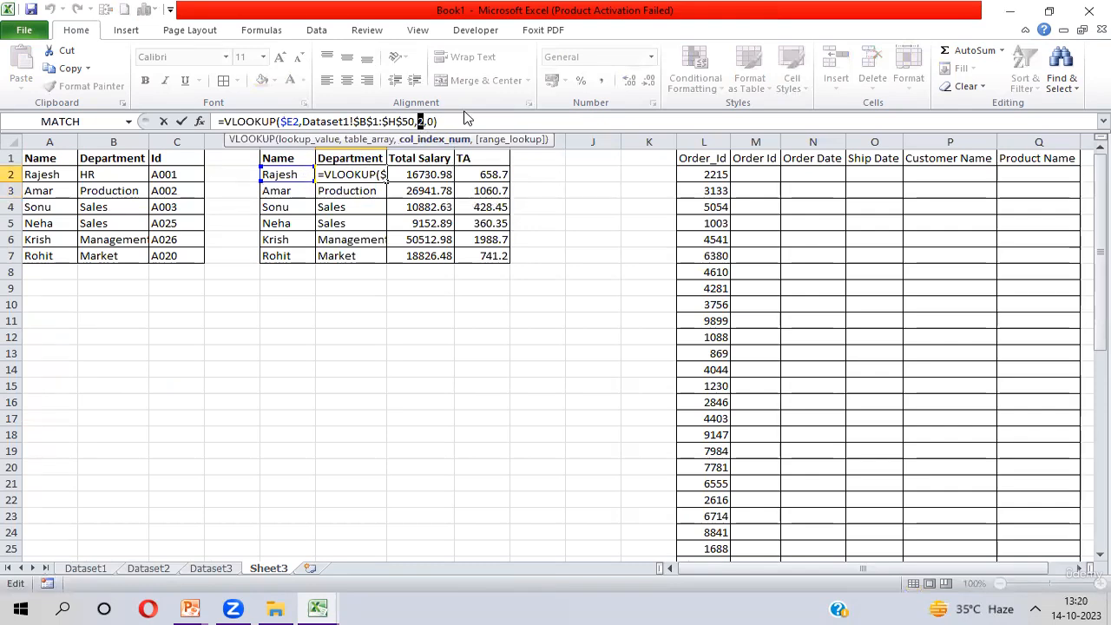
key("Escape")
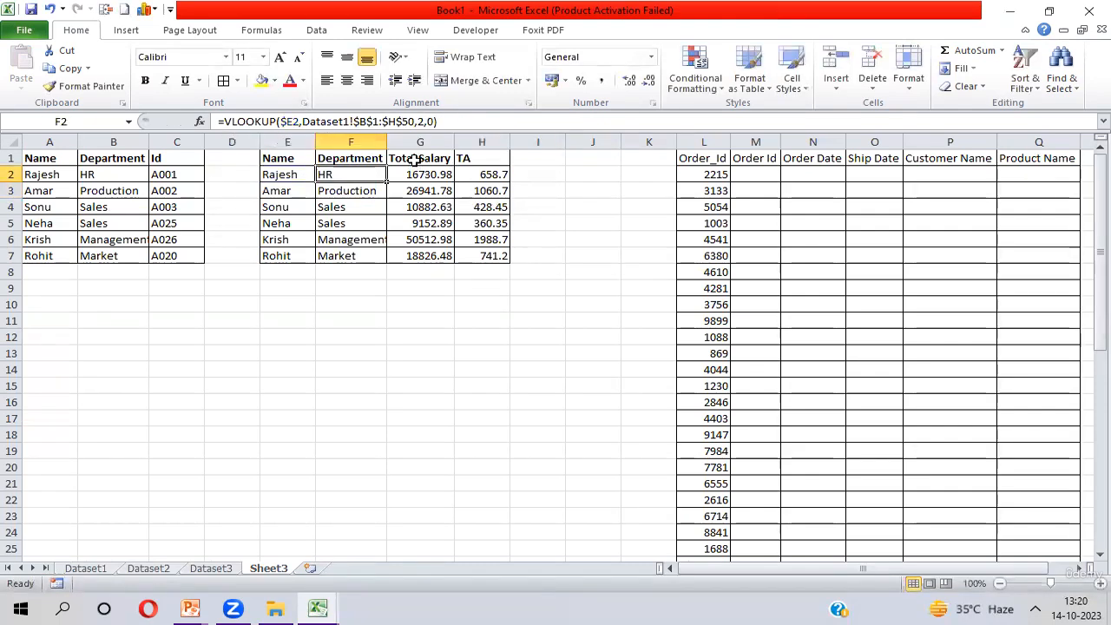
Inspect the column index arguments of the Total Salary formula in G2 and the TA formula in H2.
left_click(415, 163)
left_click(415, 173)
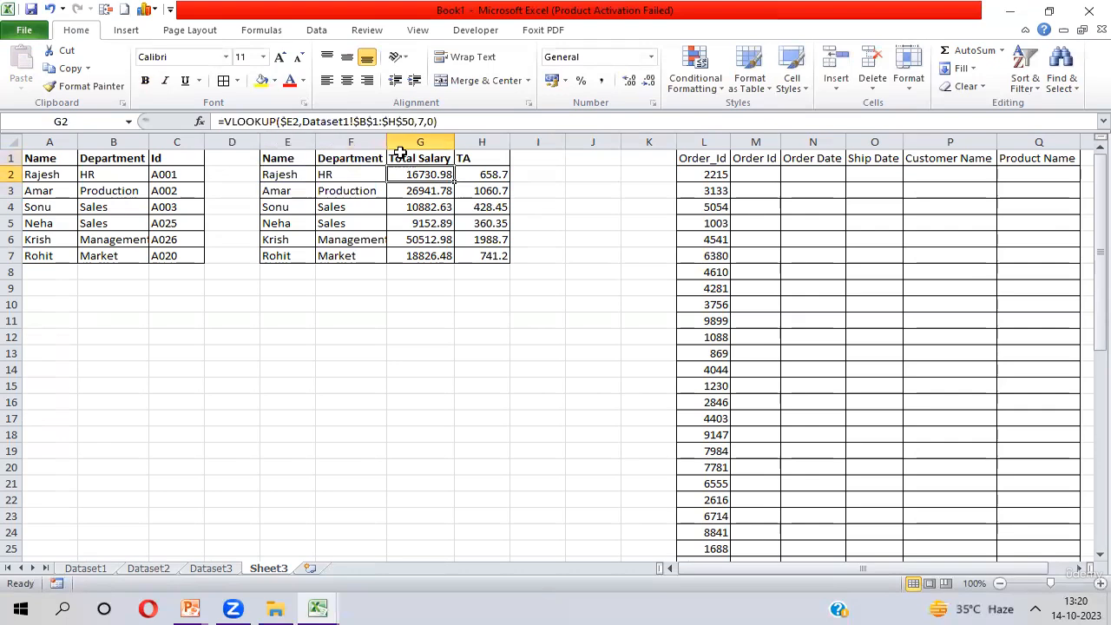
left_click(421, 121)
double_click(421, 121)
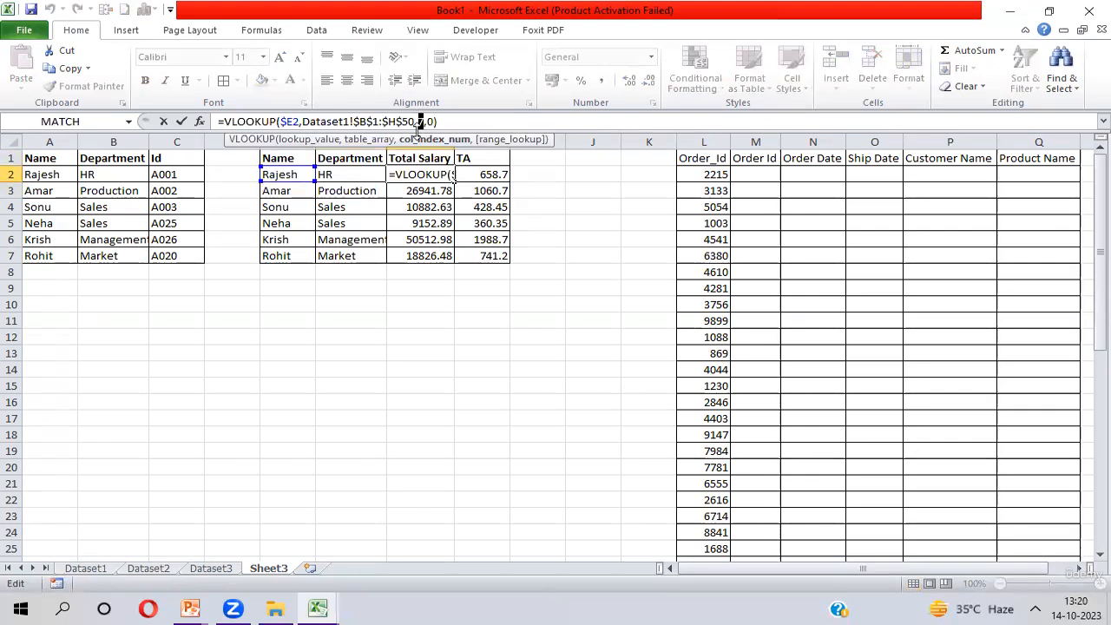
type("4")
key("Return")
left_click(479, 174)
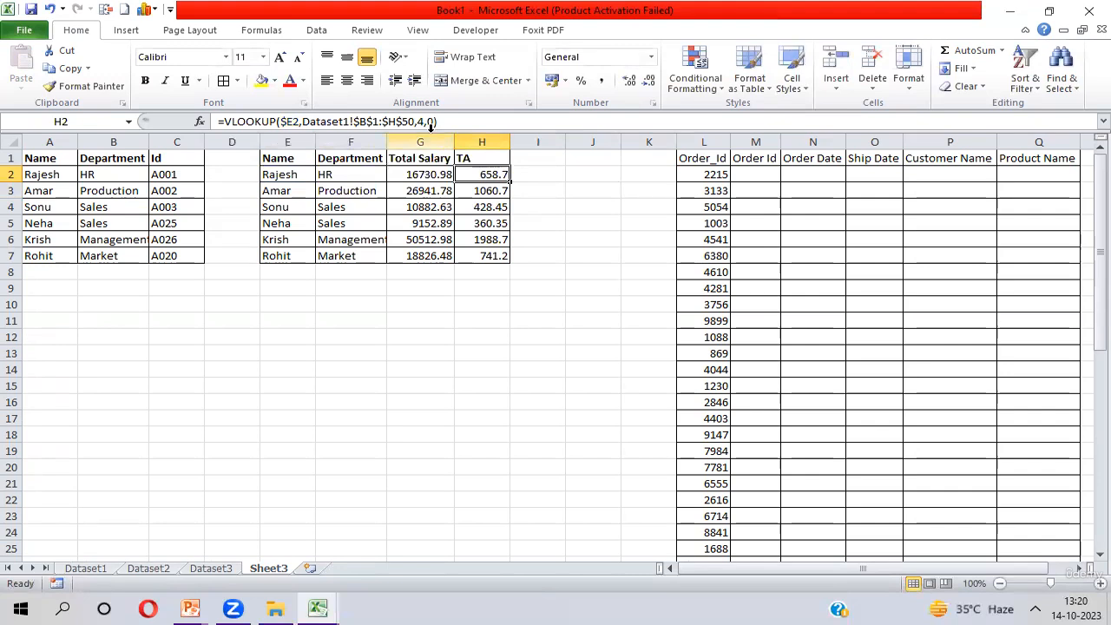
double_click(421, 122)
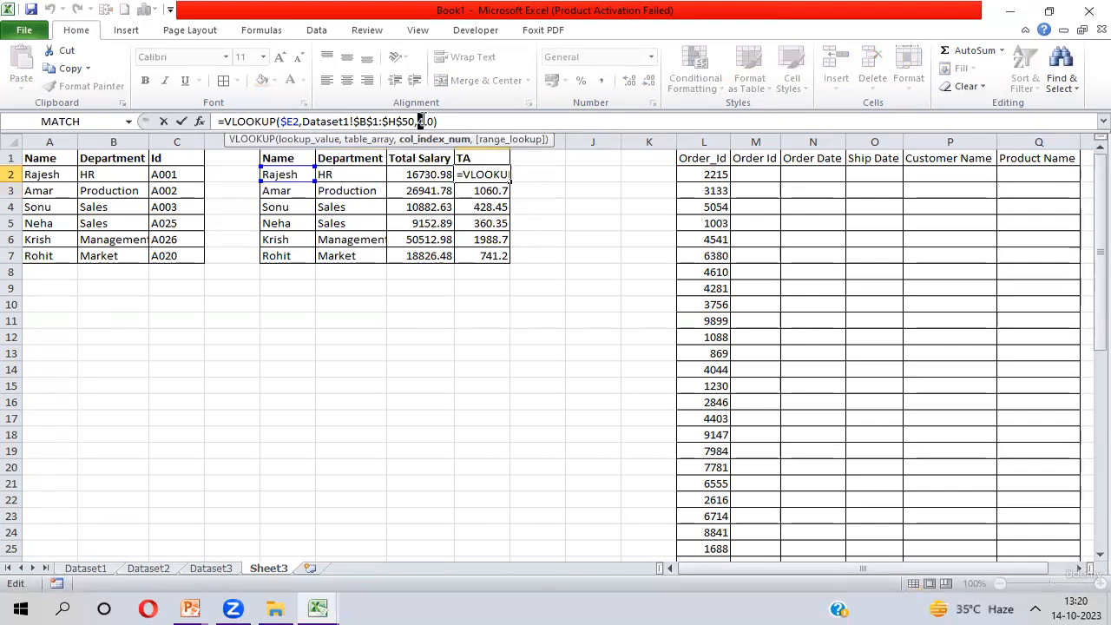
key("Escape")
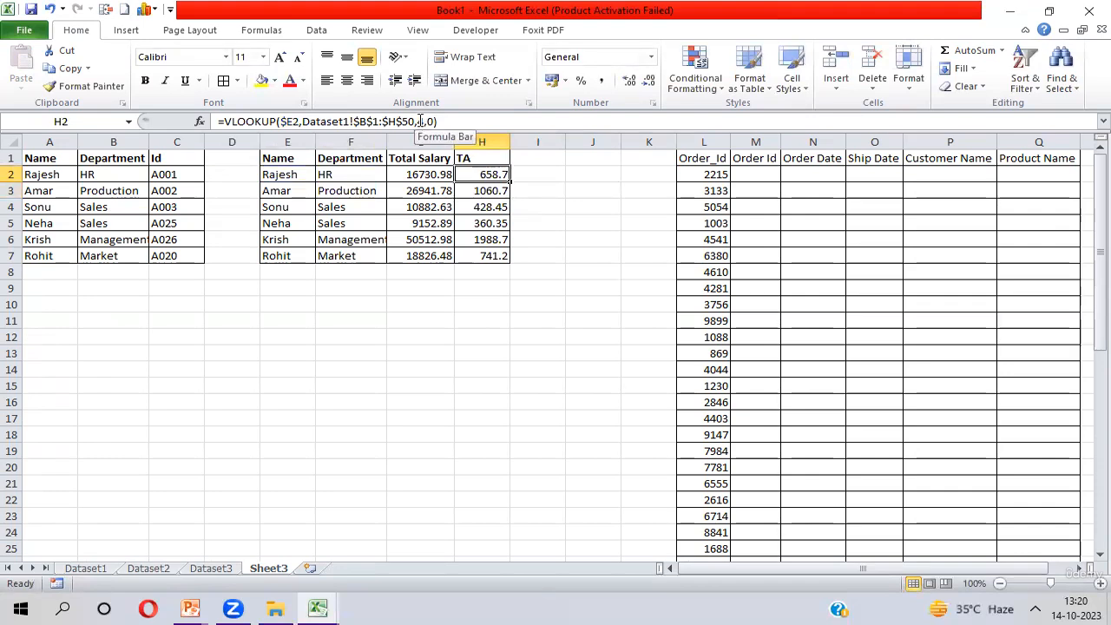
left_click(420, 122)
double_click(421, 121)
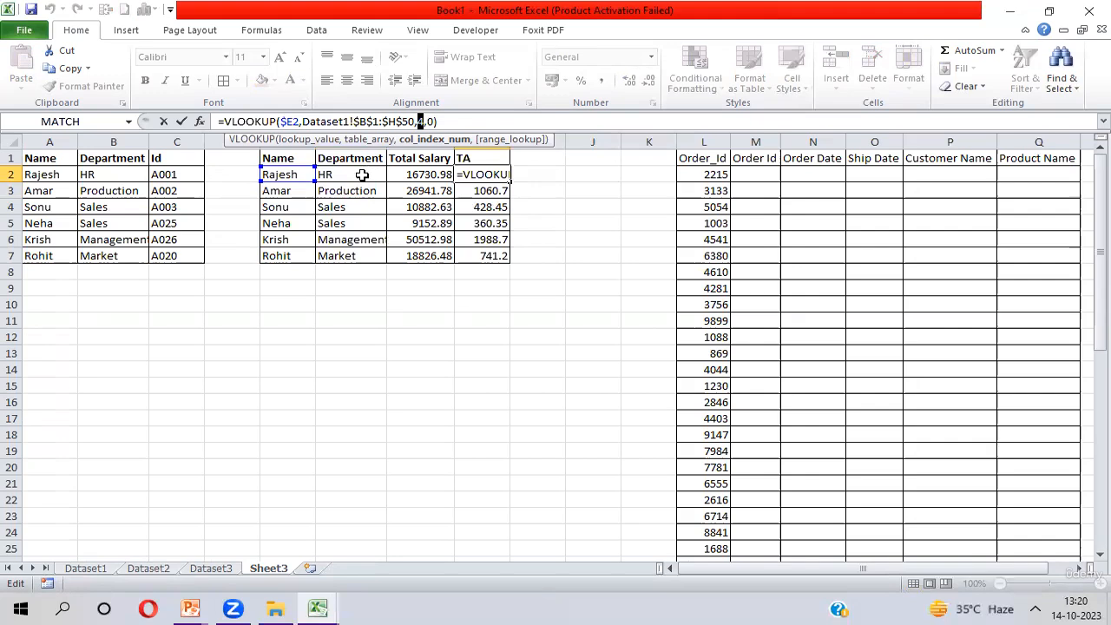
key("Escape")
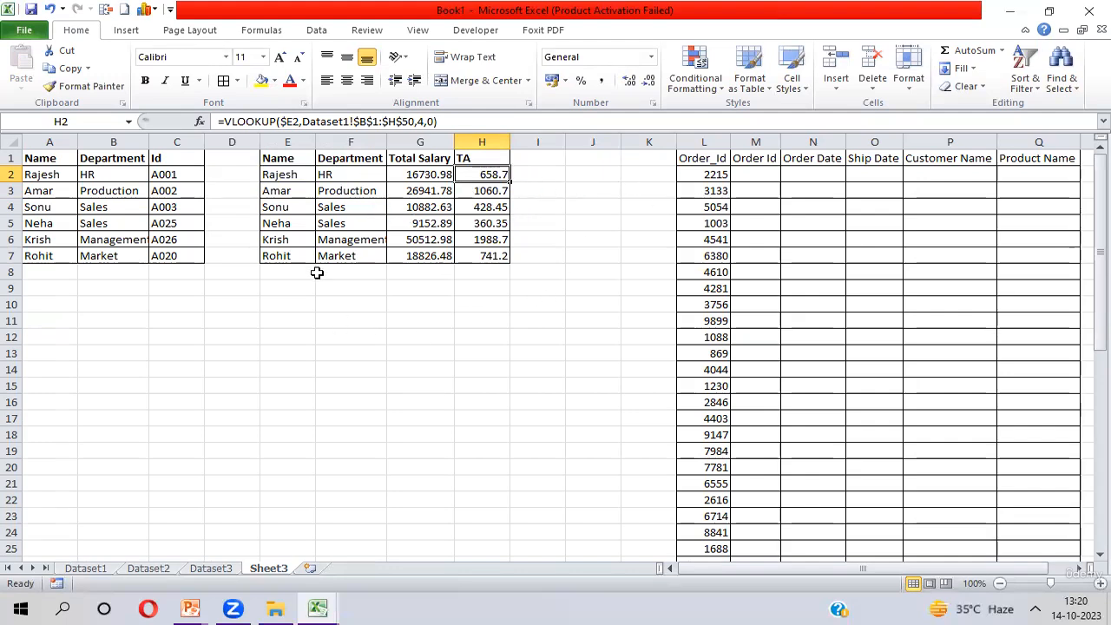
Clear the Department, Total Salary and TA formulas from F2:H7 of the second table.
key("Left")
key("Left")
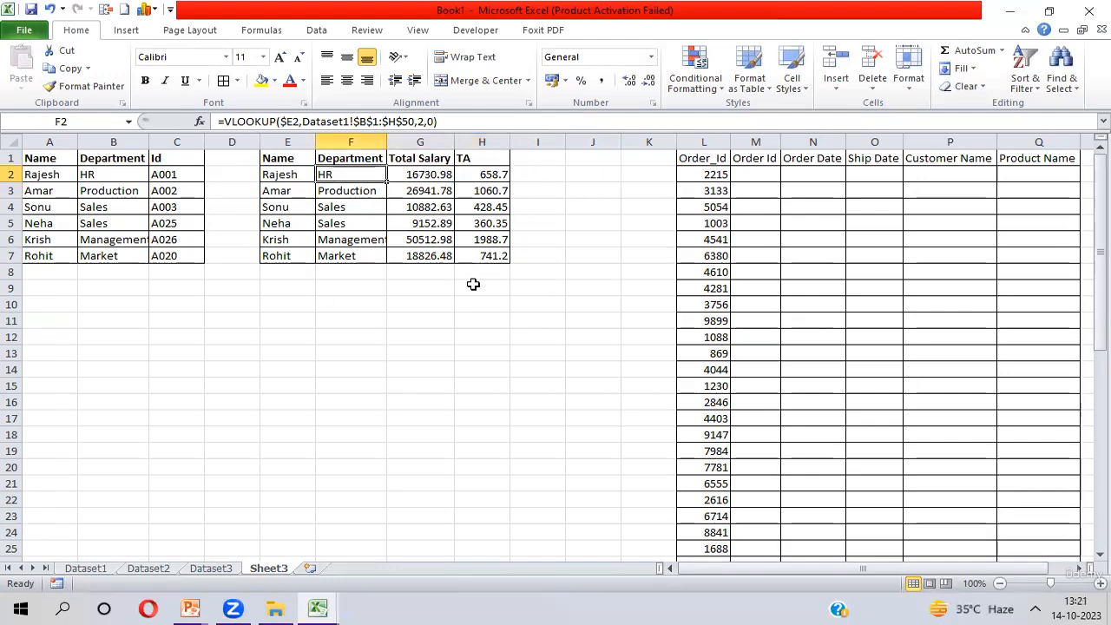
key("shift+Right")
key("shift+Right")
key("ctrl+shift+Down")
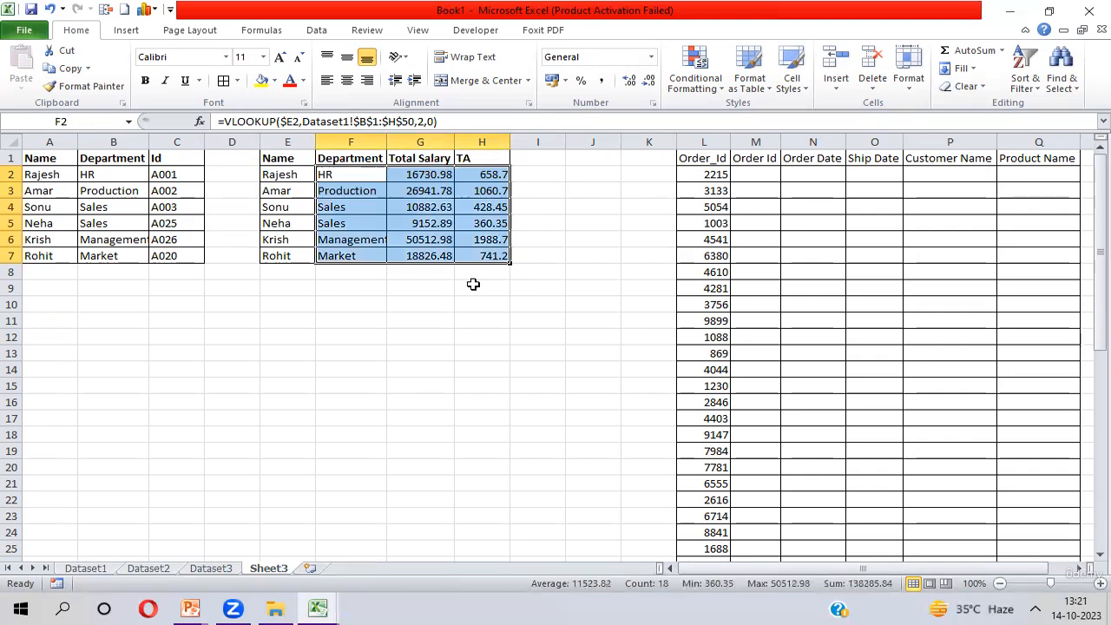
key("Delete")
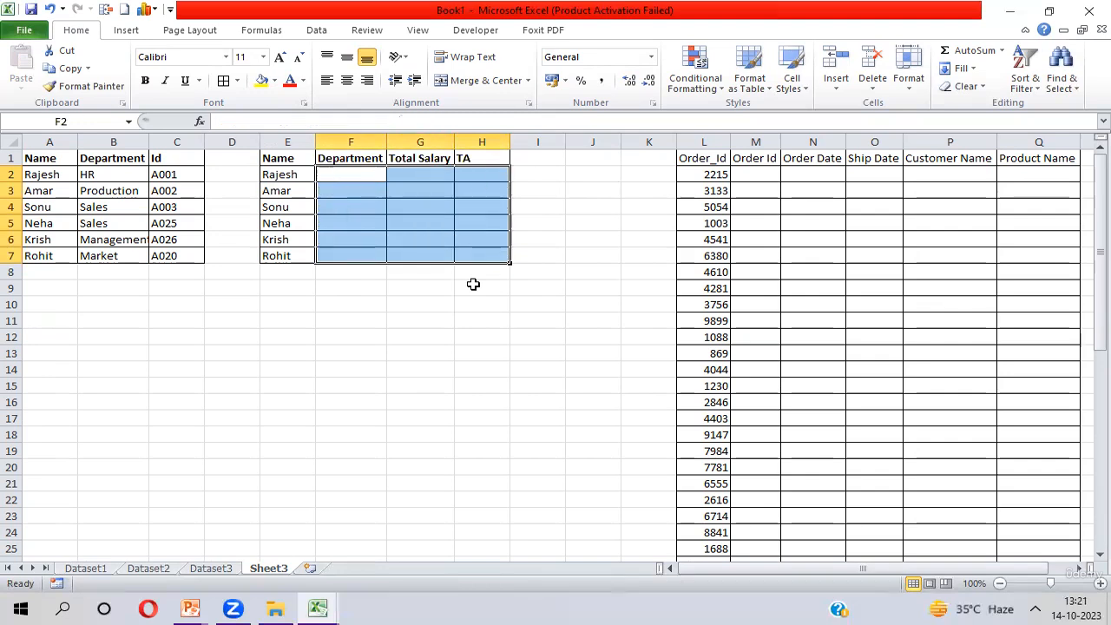
key("Up")
key("Down")
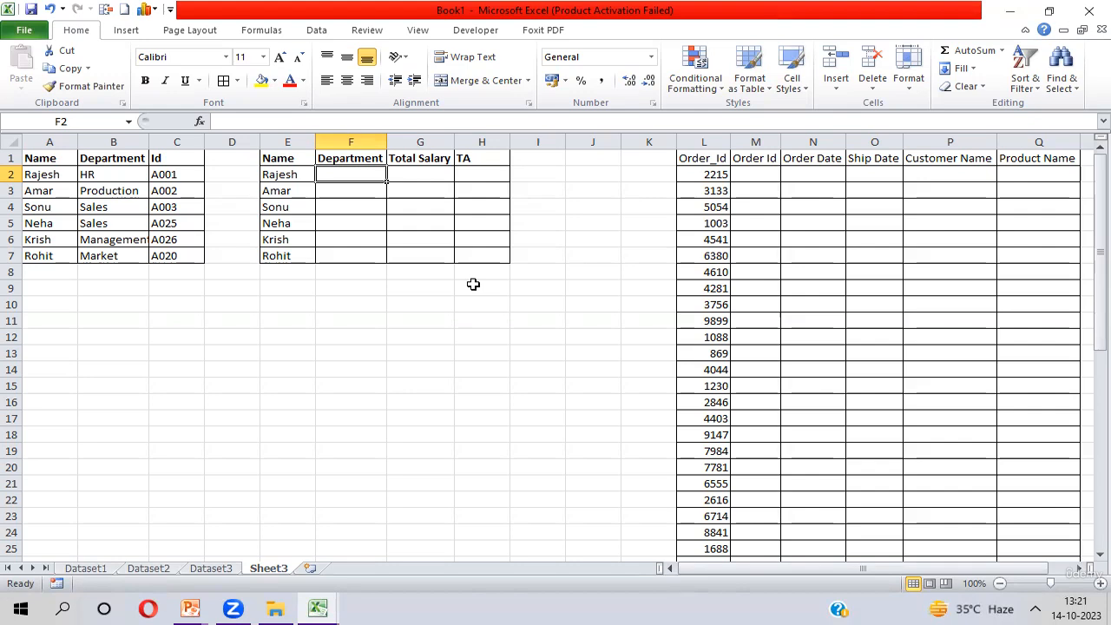
Start a MATCH formula in F2 with the row-locked Department header F$1 as its lookup value.
left_click(358, 159)
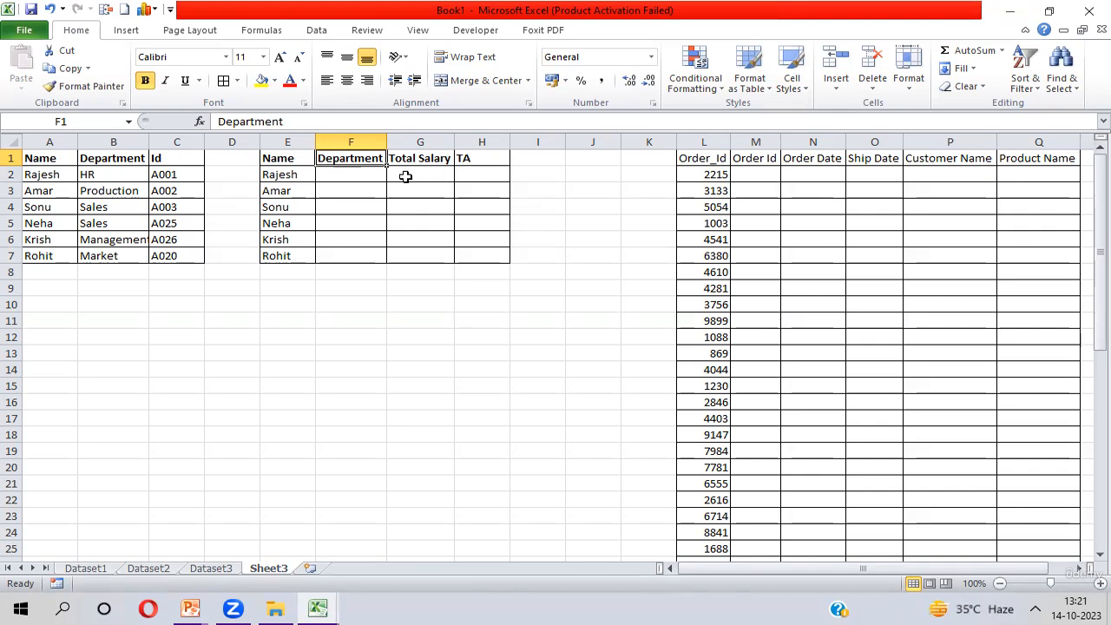
left_click(364, 175)
type("=mat")
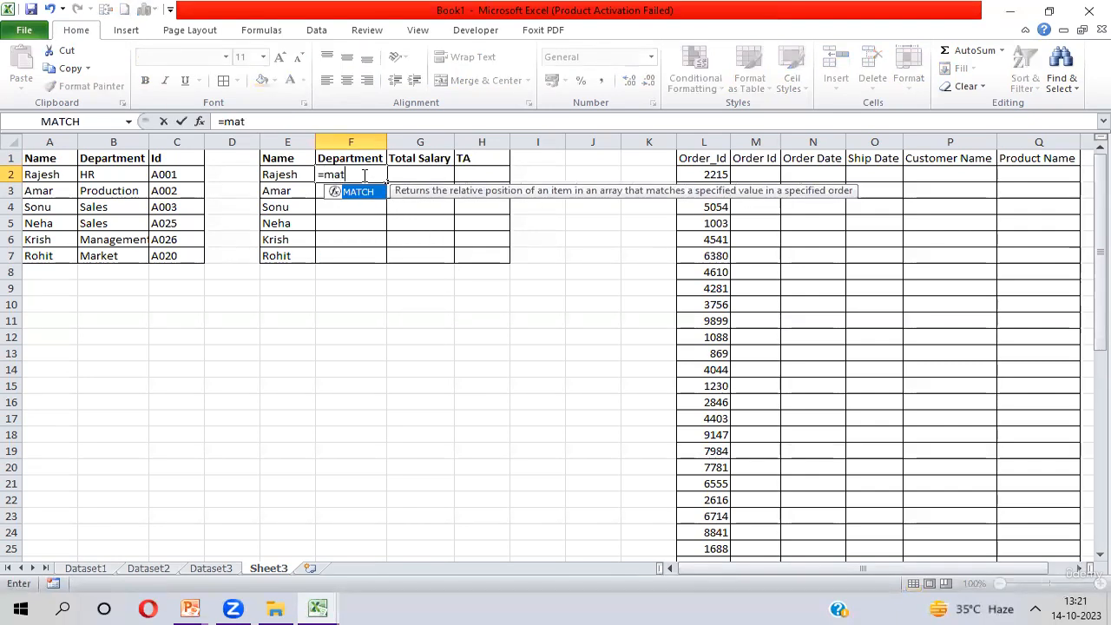
key("Tab")
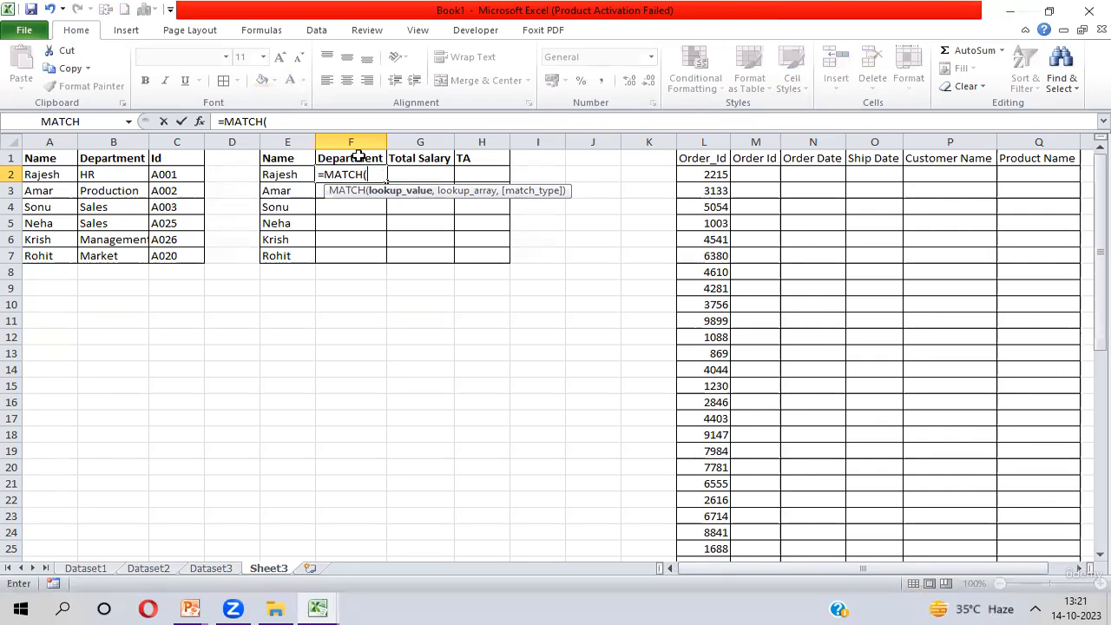
left_click(358, 157)
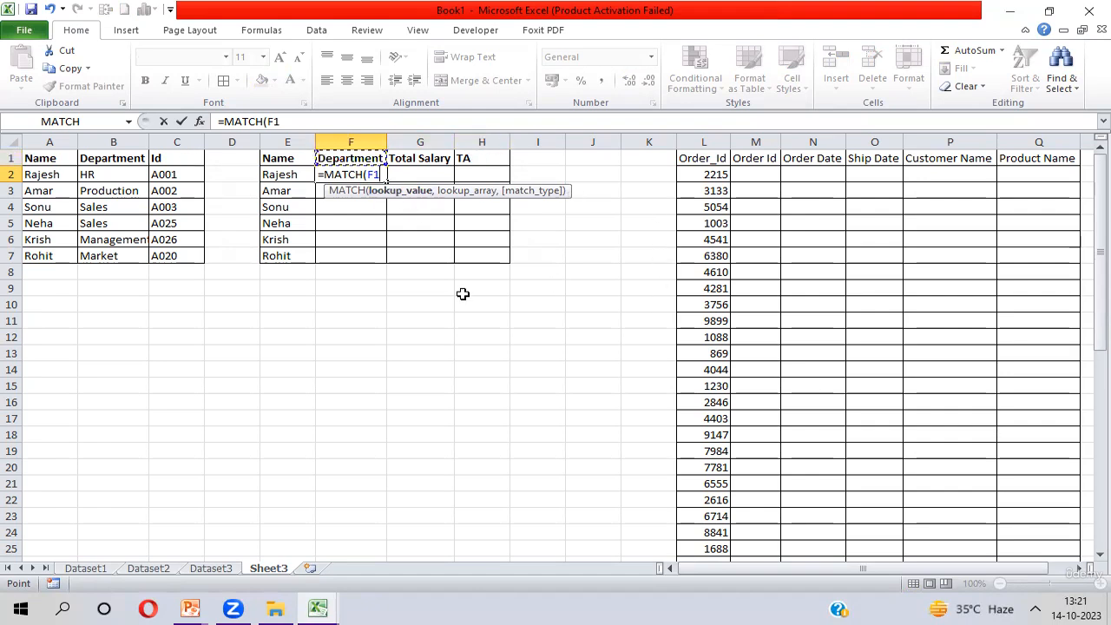
key("F4")
key("F4")
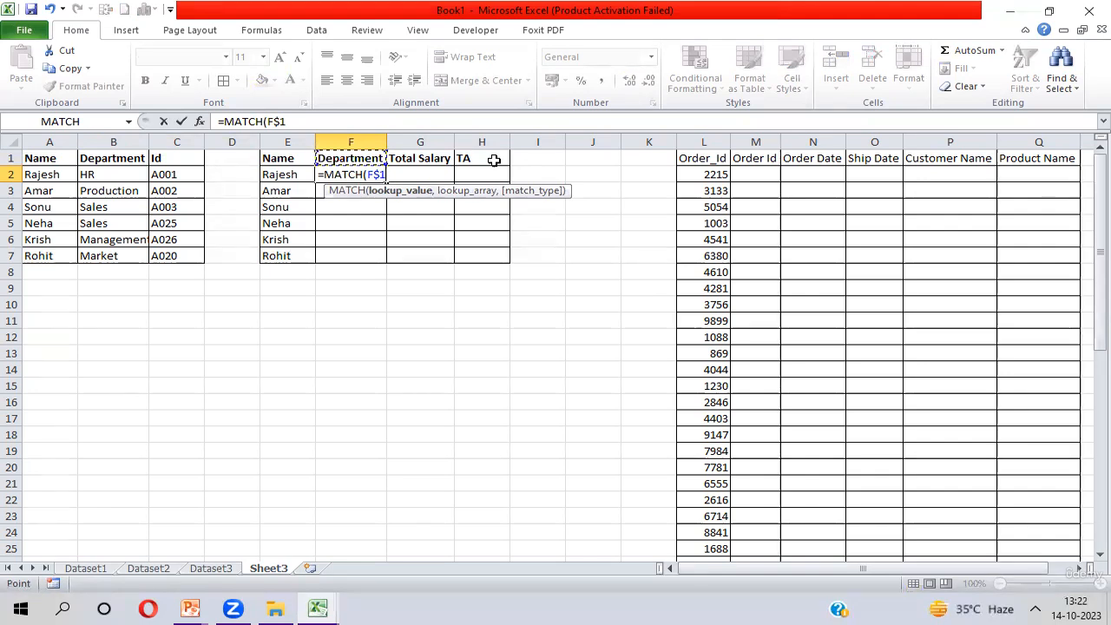
type(",")
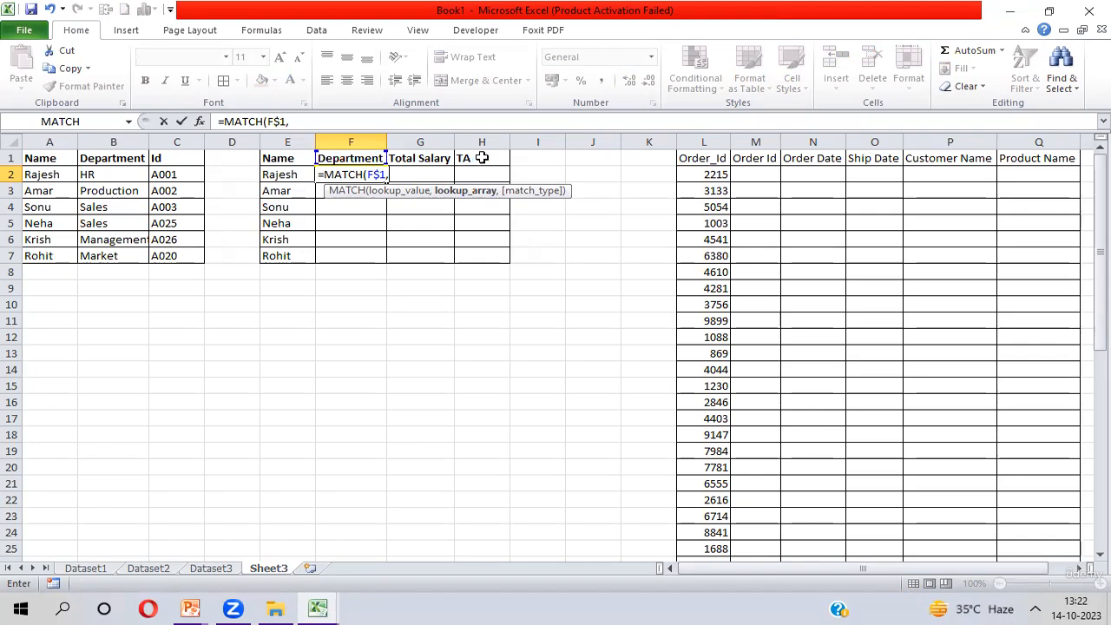
Complete the F2 MATCH formula with the absolute Dataset1 header range $B$1:$H$1 as lookup array and match type 0.
key("ctrl+Page_Up")
key("ctrl+Page_Up")
key("ctrl+Page_Up")
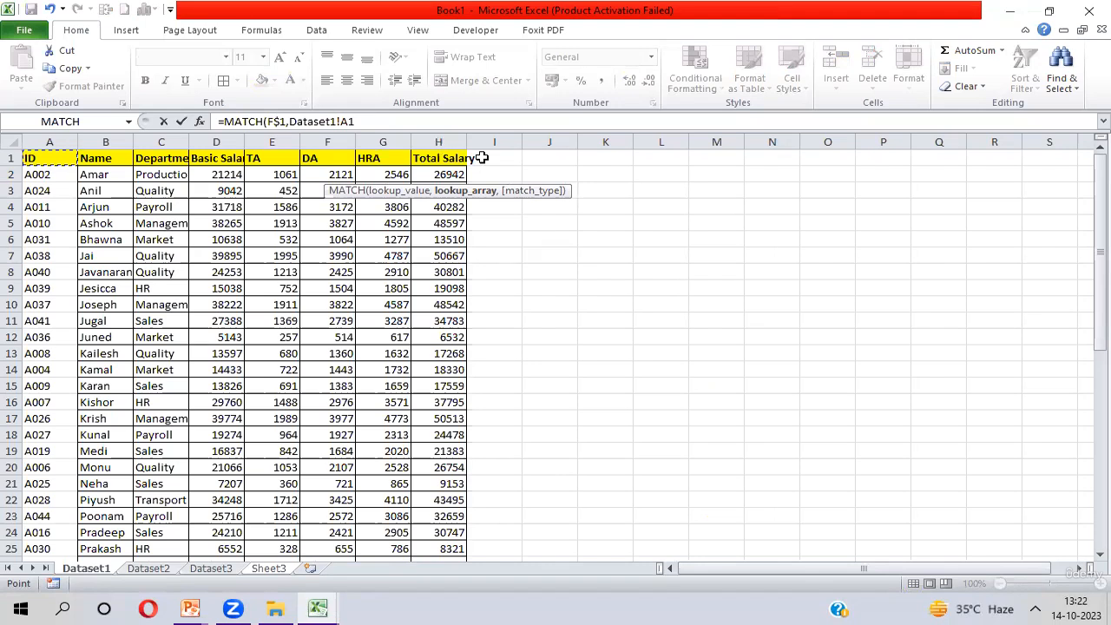
key("Right")
key("ctrl+shift+Right")
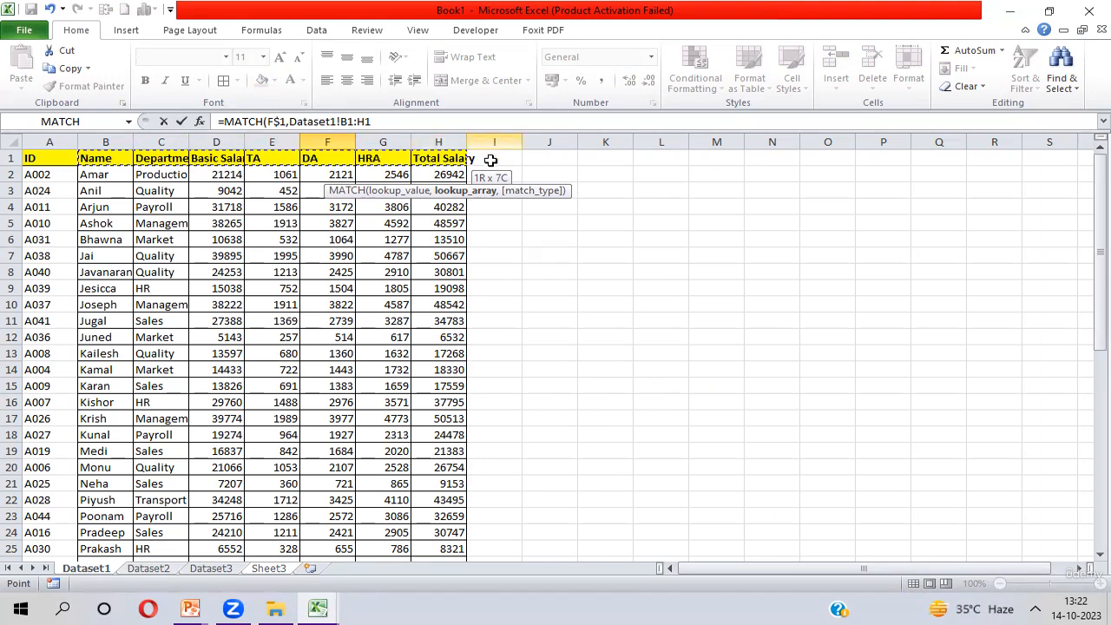
key("F4")
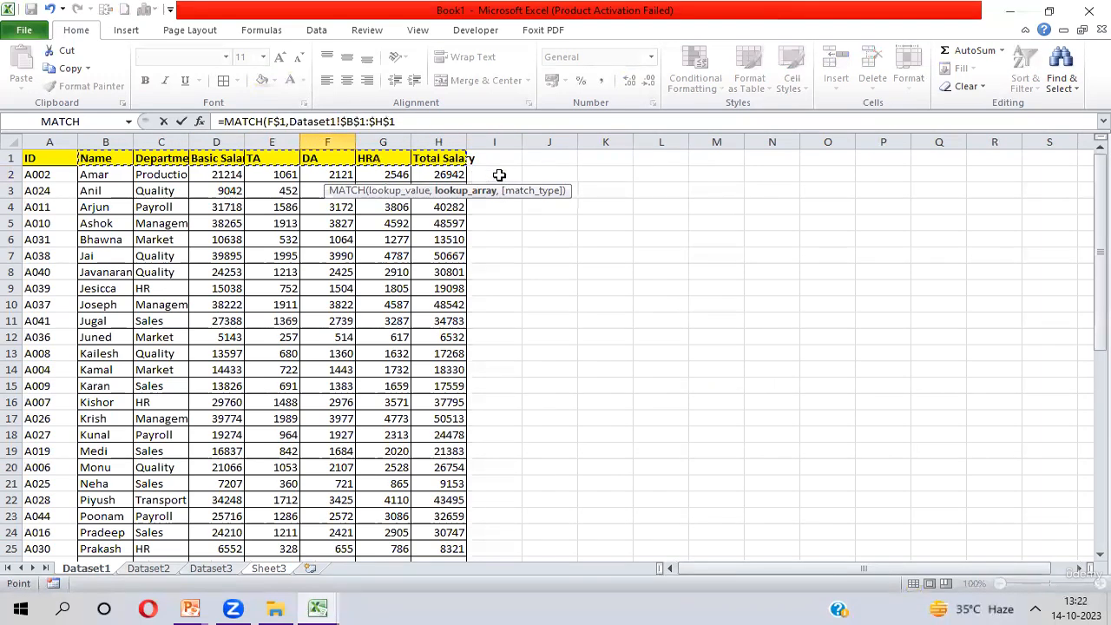
type(",")
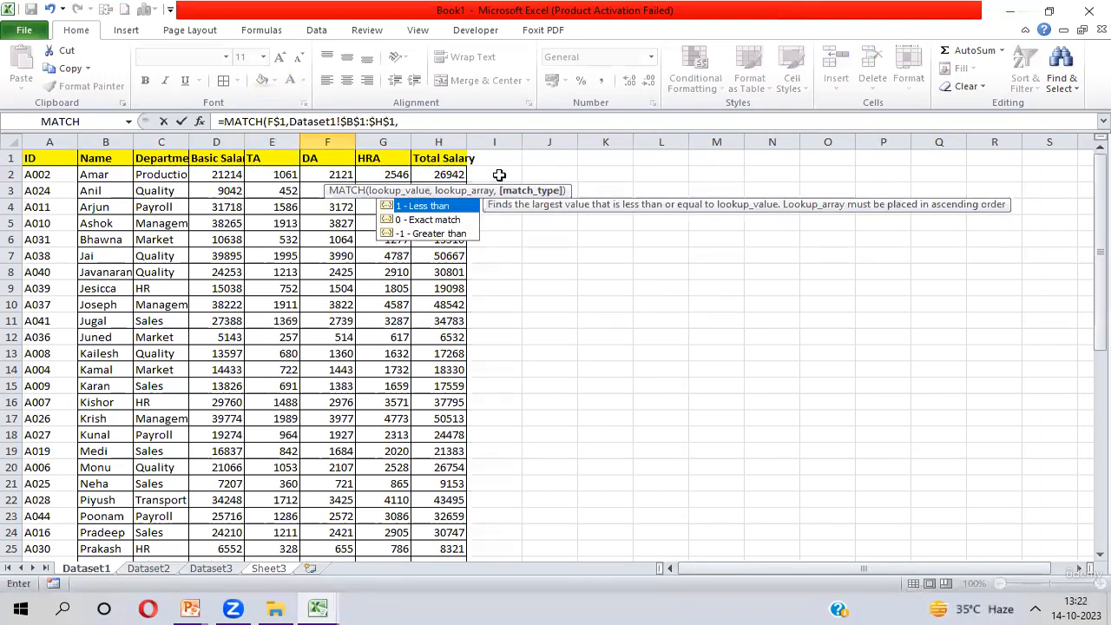
type("0)")
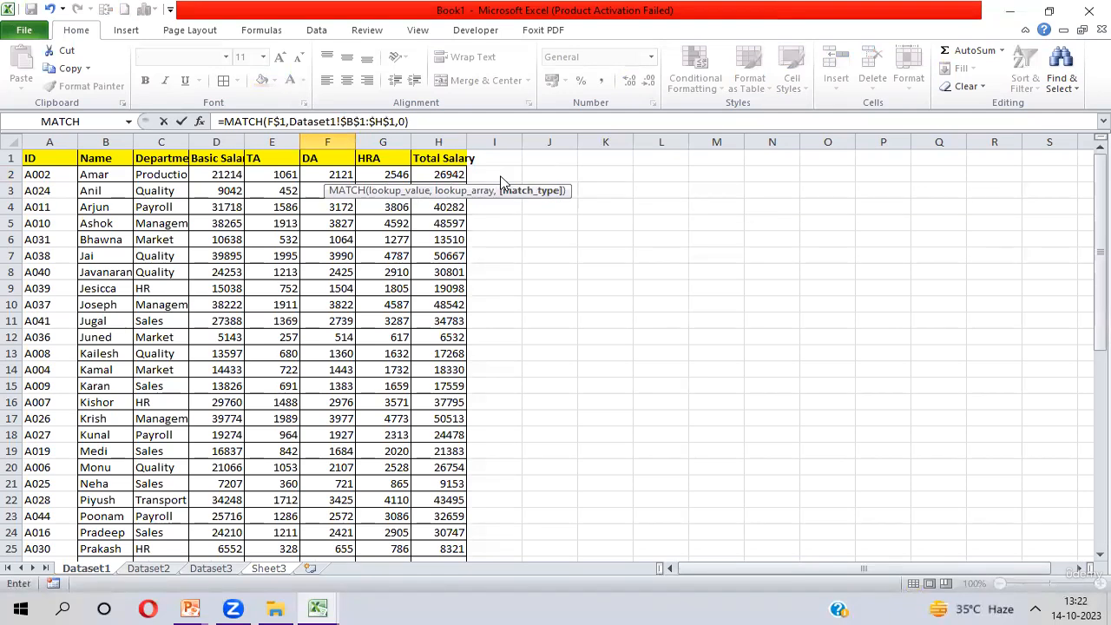
left_click_drag(336, 119, 398, 121)
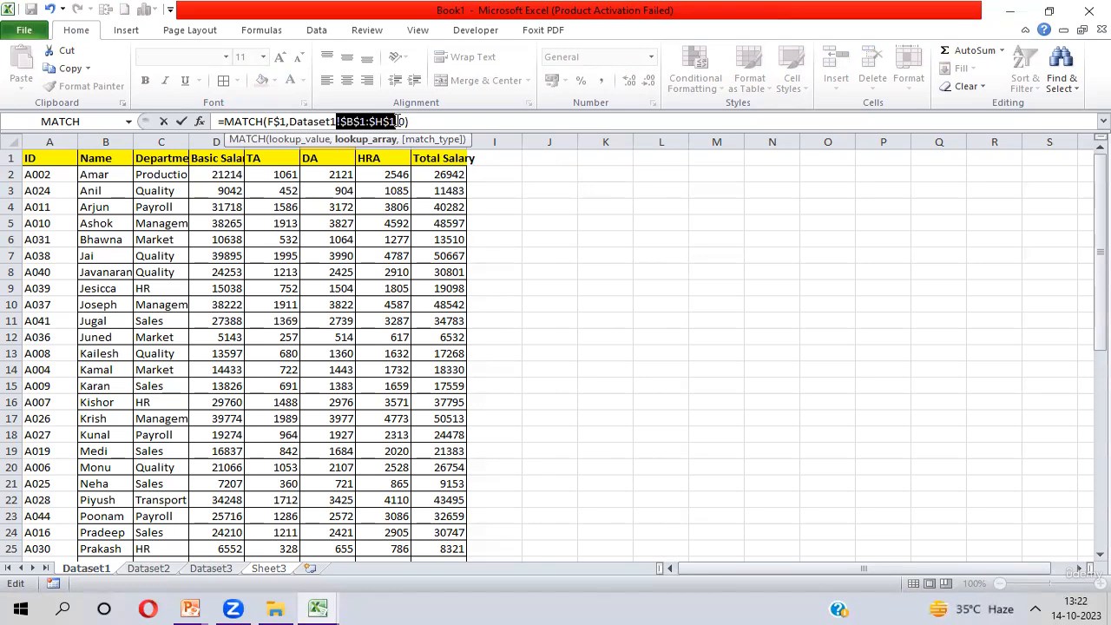
key("ctrl+Return")
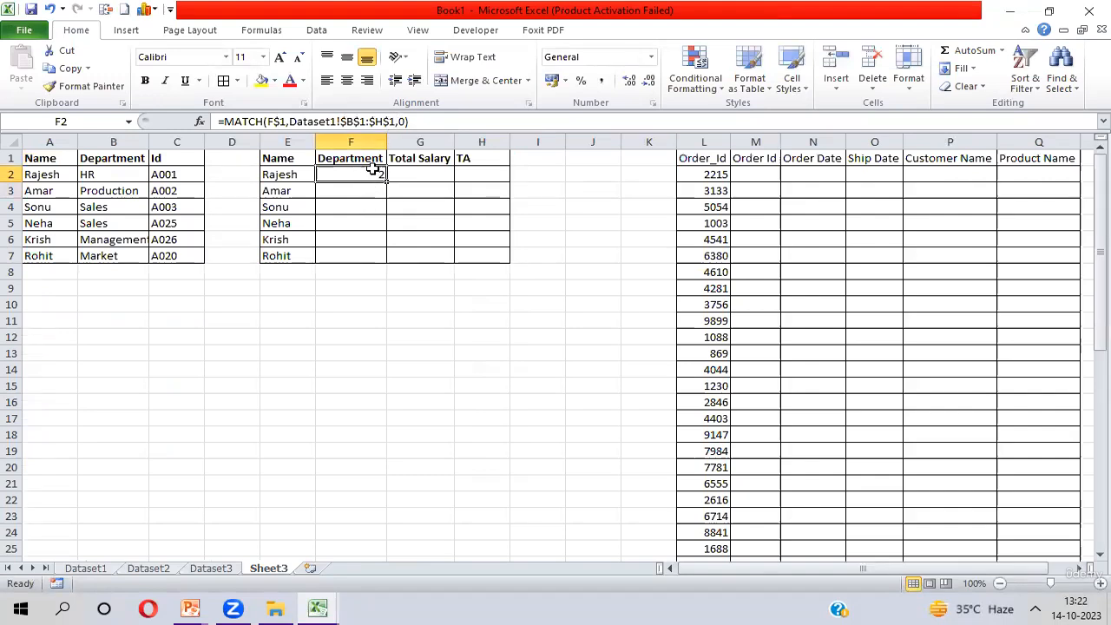
Fill the F2 MATCH formula across to H2 and check the copied formulas under Total Salary and TA.
key("shift+Right")
key("shift+Right")
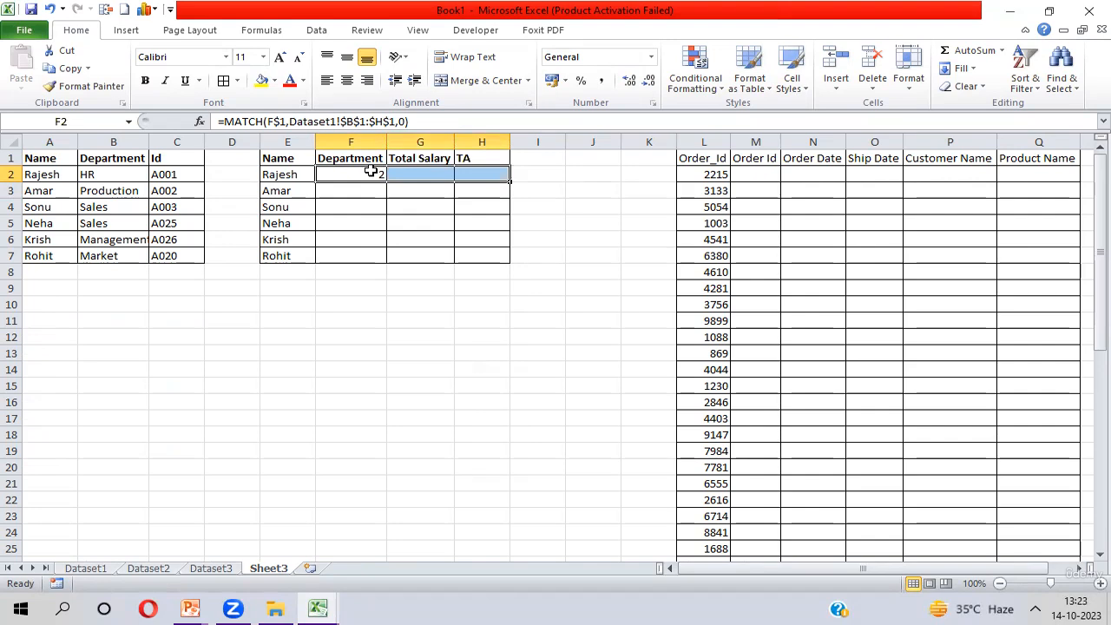
key("ctrl+r")
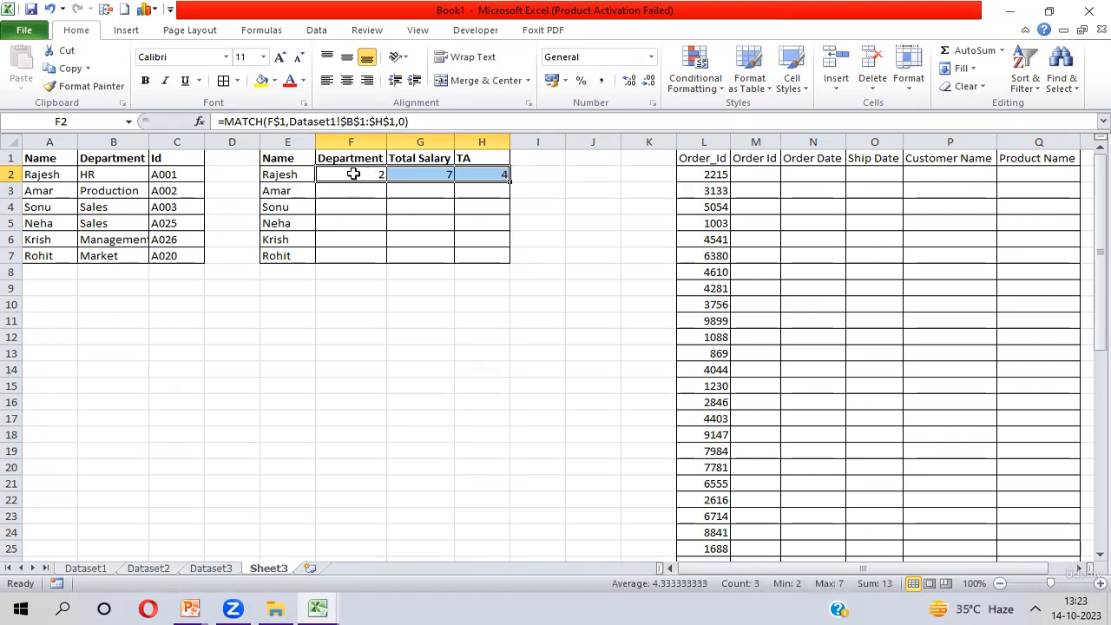
left_click(422, 174)
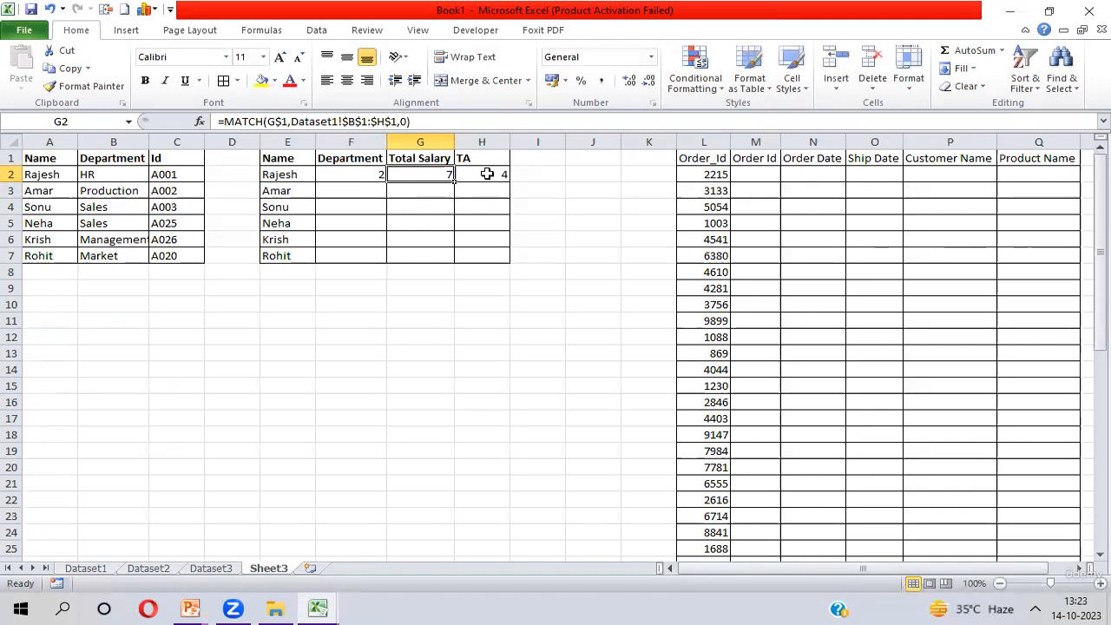
left_click(486, 174)
left_click(332, 175)
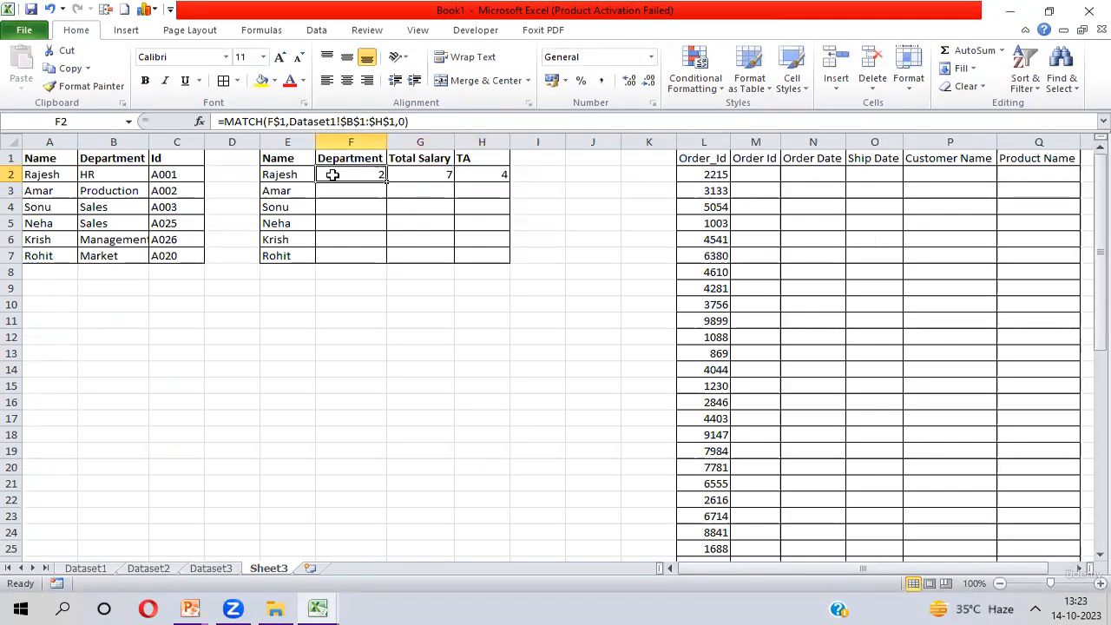
Clear the MATCH formulas from F2:H2 of the second table.
key("shift+Right")
key("shift+Right")
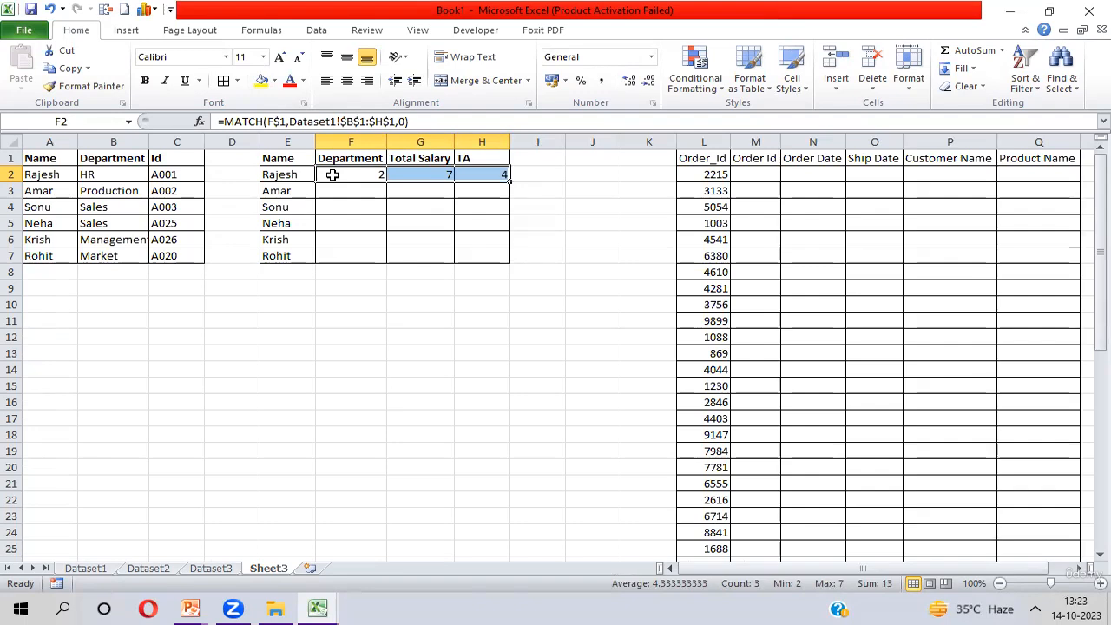
key("Down")
key("Up")
key("shift+Right")
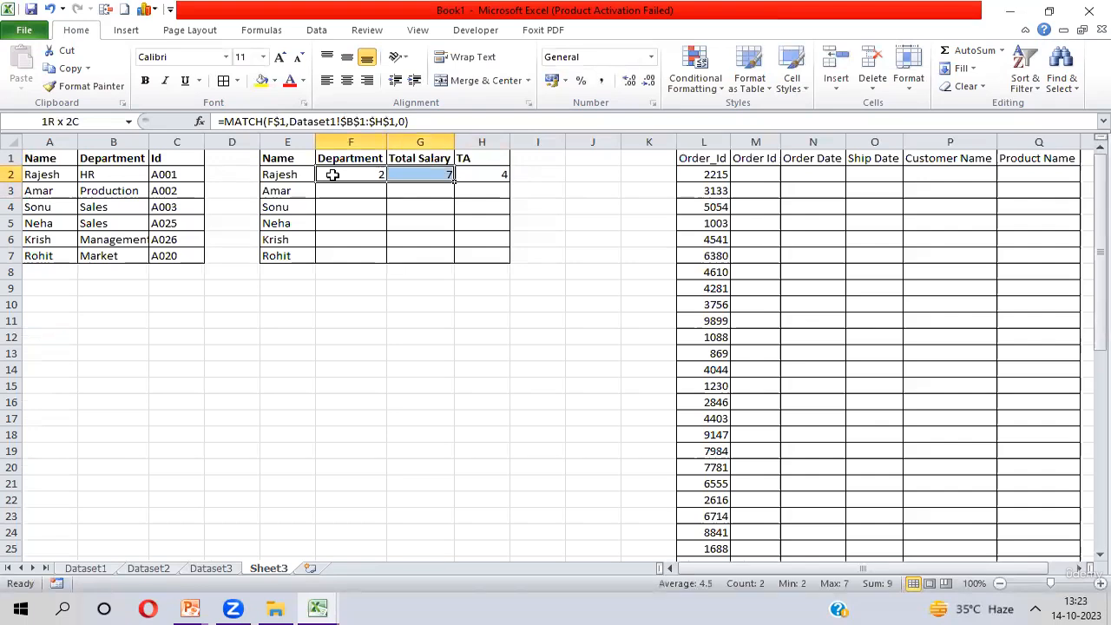
key("shift+Right")
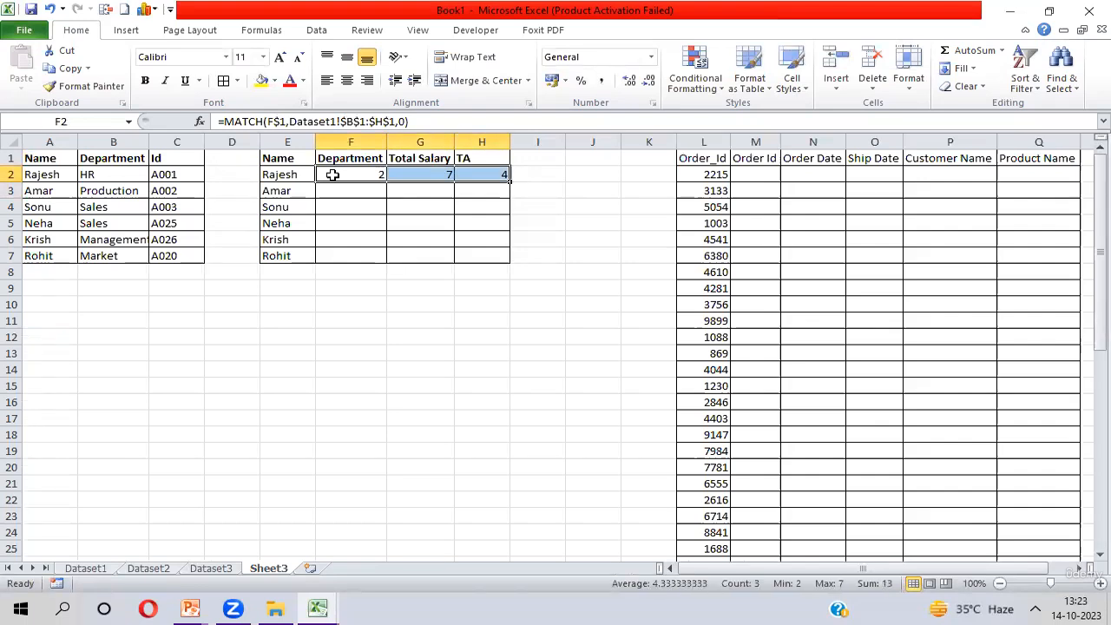
key("Delete")
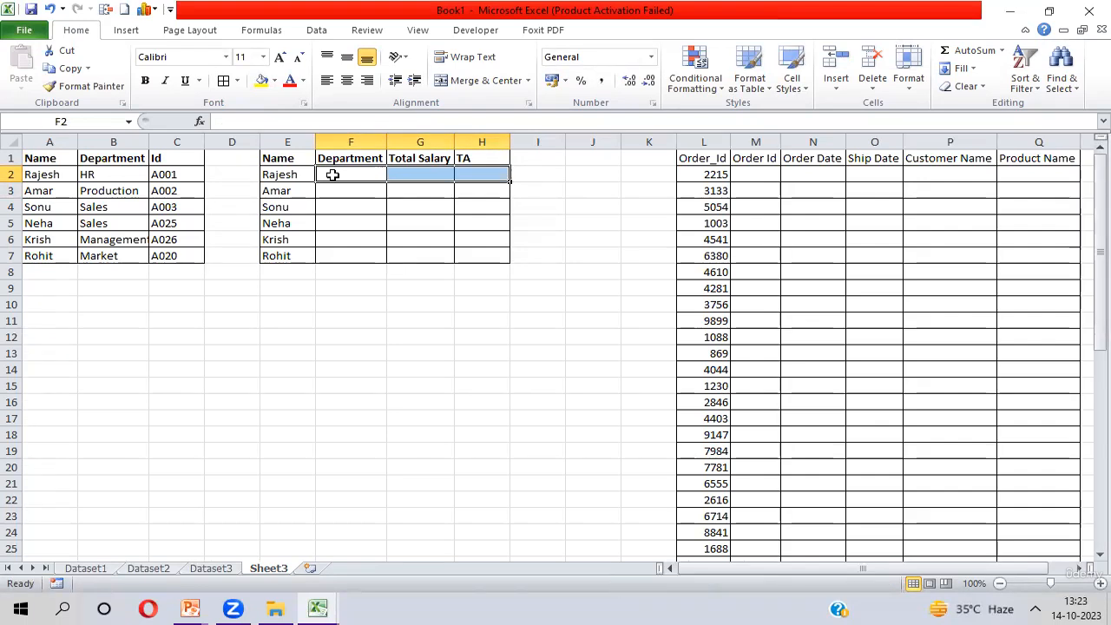
Start a VLOOKUP formula in F2 with the column-locked name cell $E2 as its lookup value.
key("Up")
left_click(332, 175)
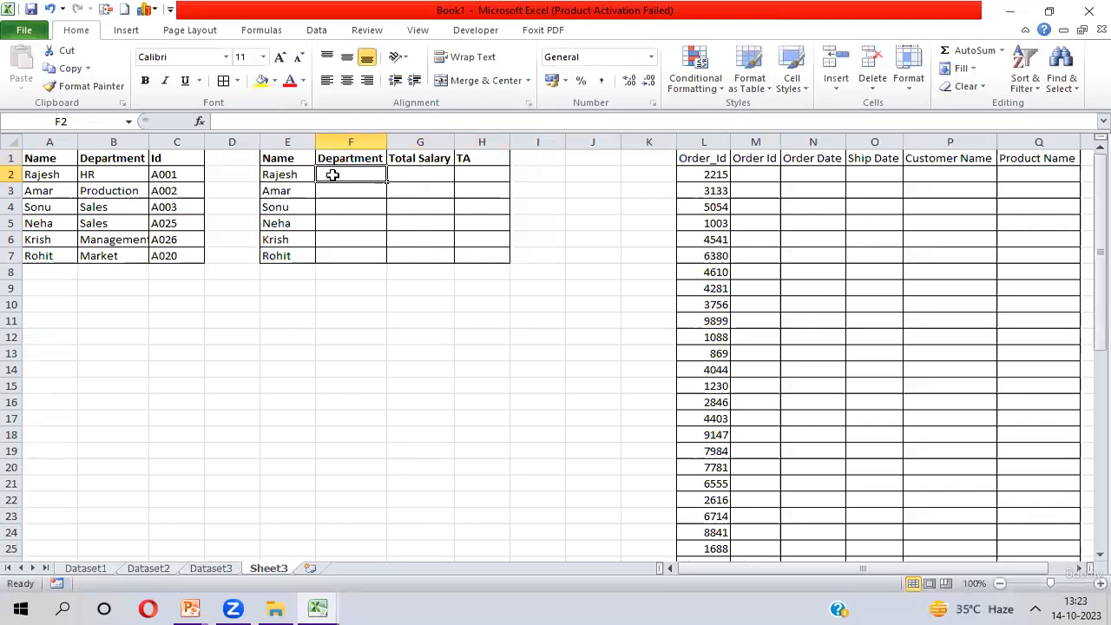
type("=")
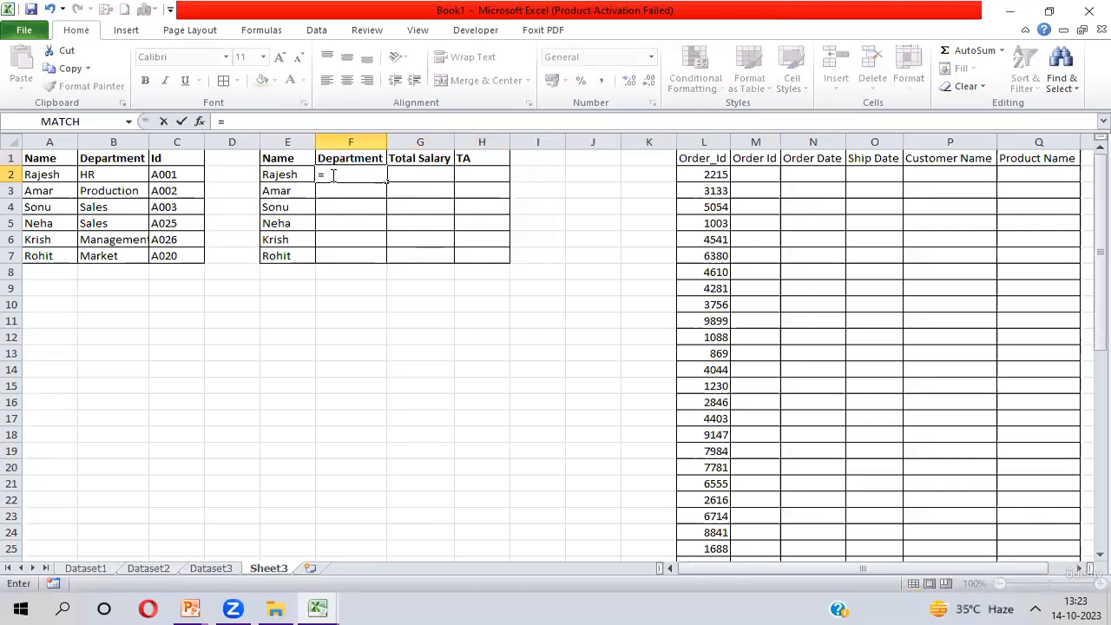
type("VLOOKUP(")
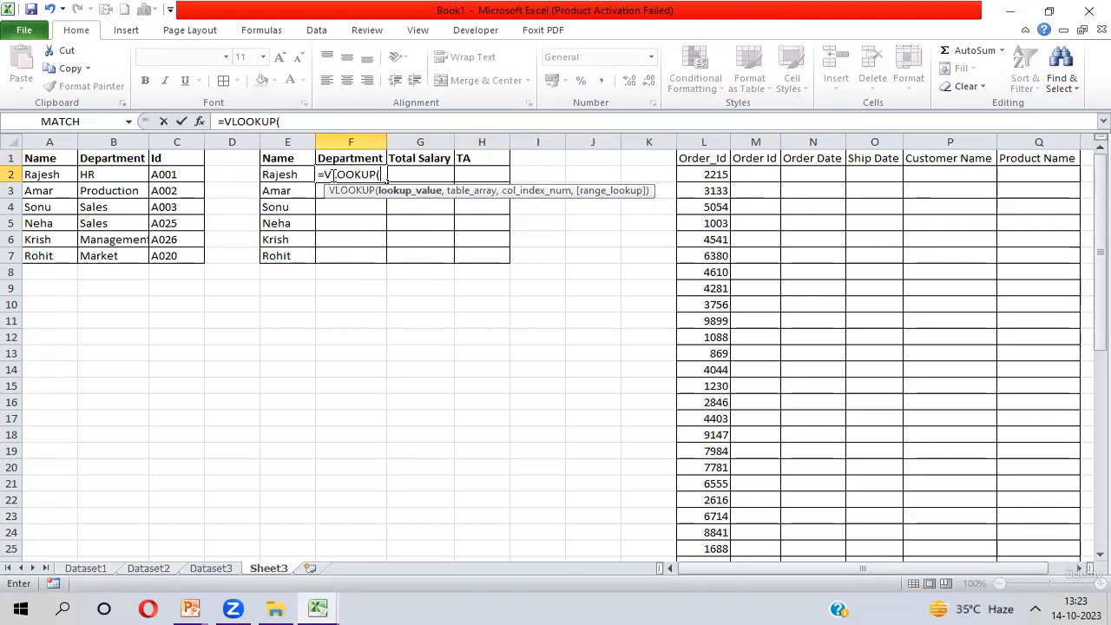
left_click(276, 174)
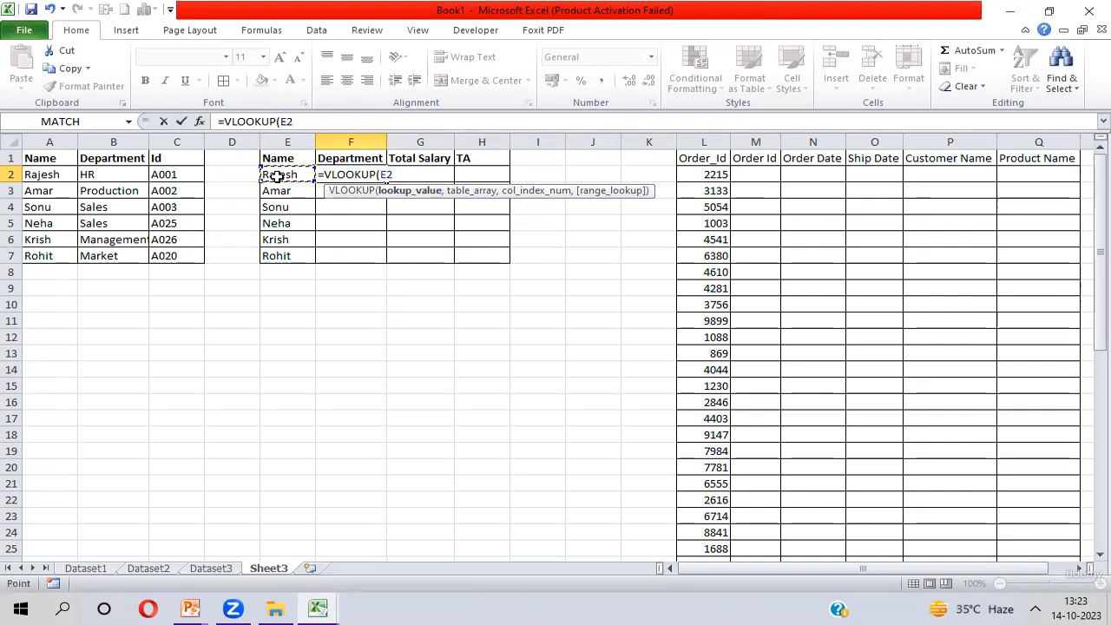
key("F4")
key("F4")
key("F4")
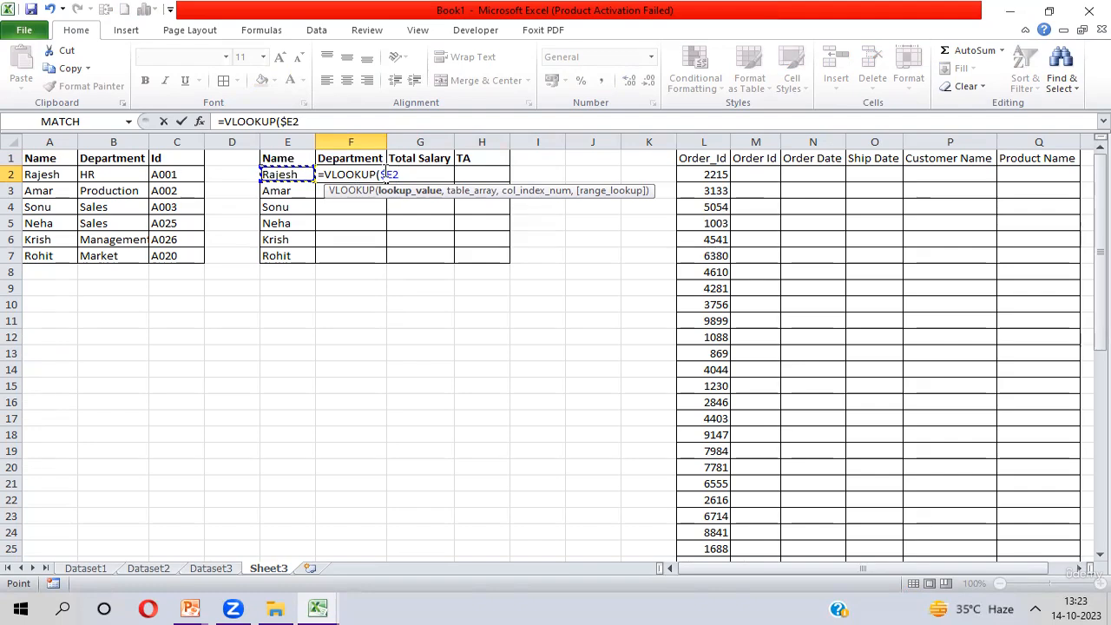
type(",")
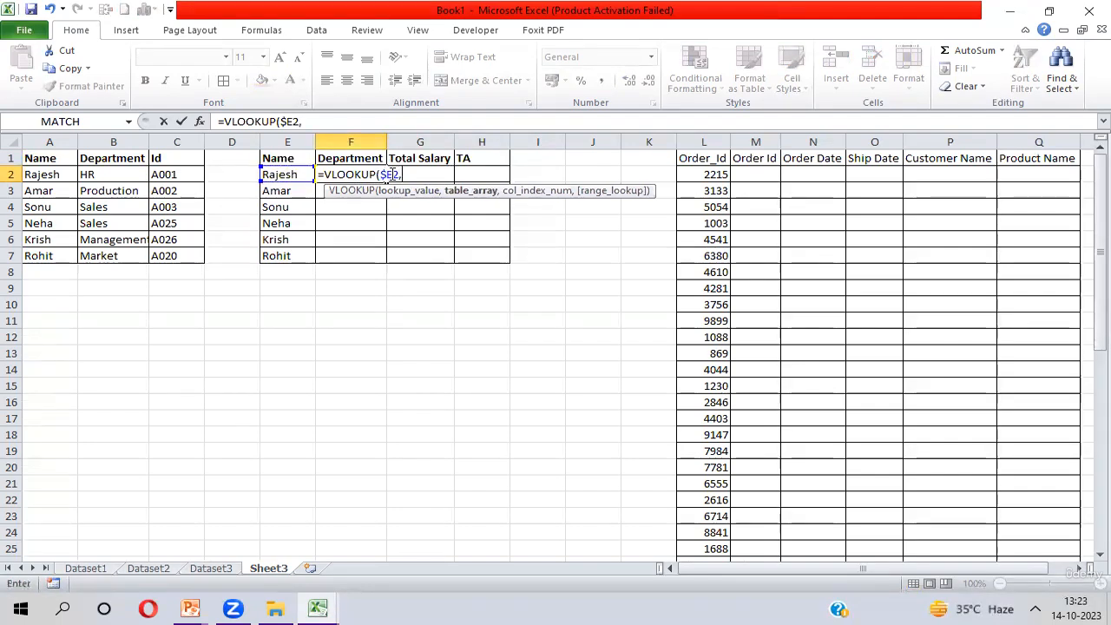
Set the VLOOKUP table array to the absolute range $B$1:$H$50 on Dataset1.
key("ctrl+Page_Up")
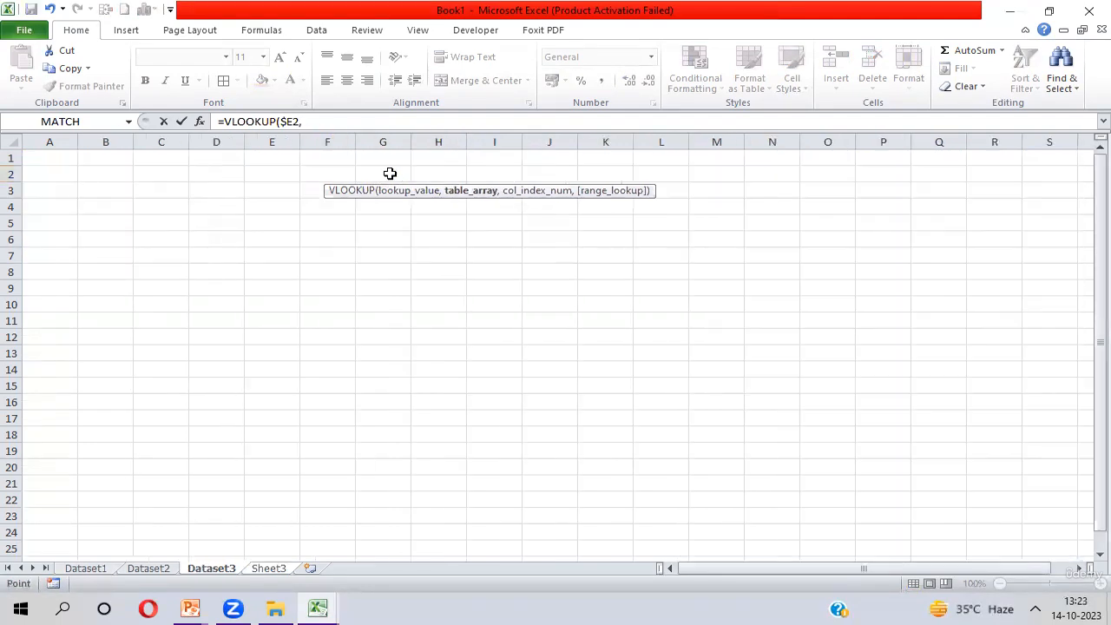
key("ctrl+Page_Up")
key("ctrl+Page_Up")
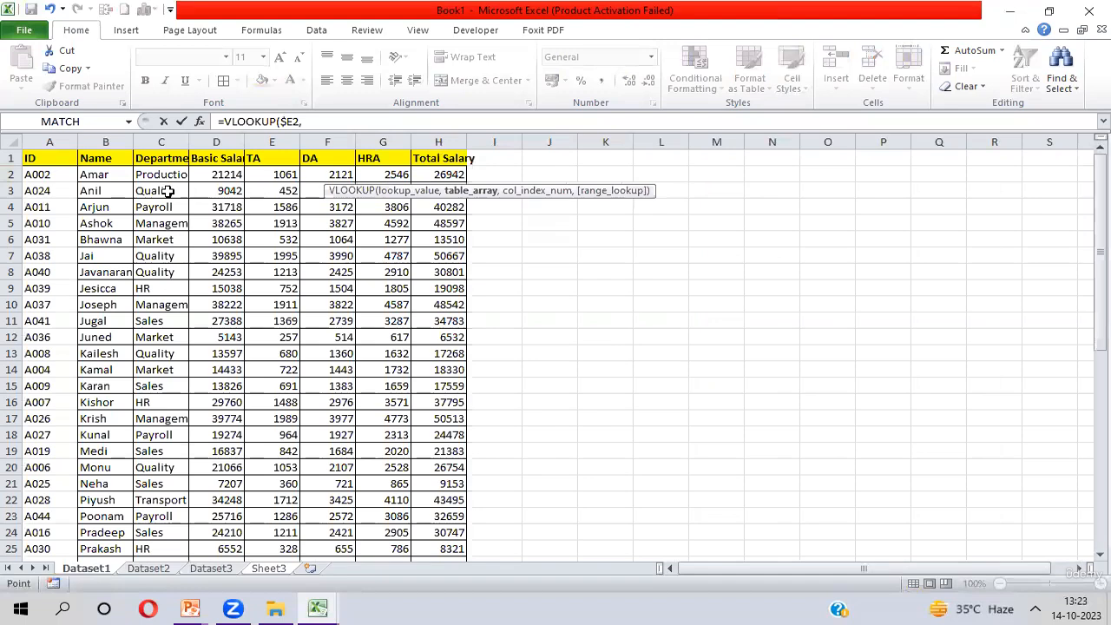
left_click(115, 160)
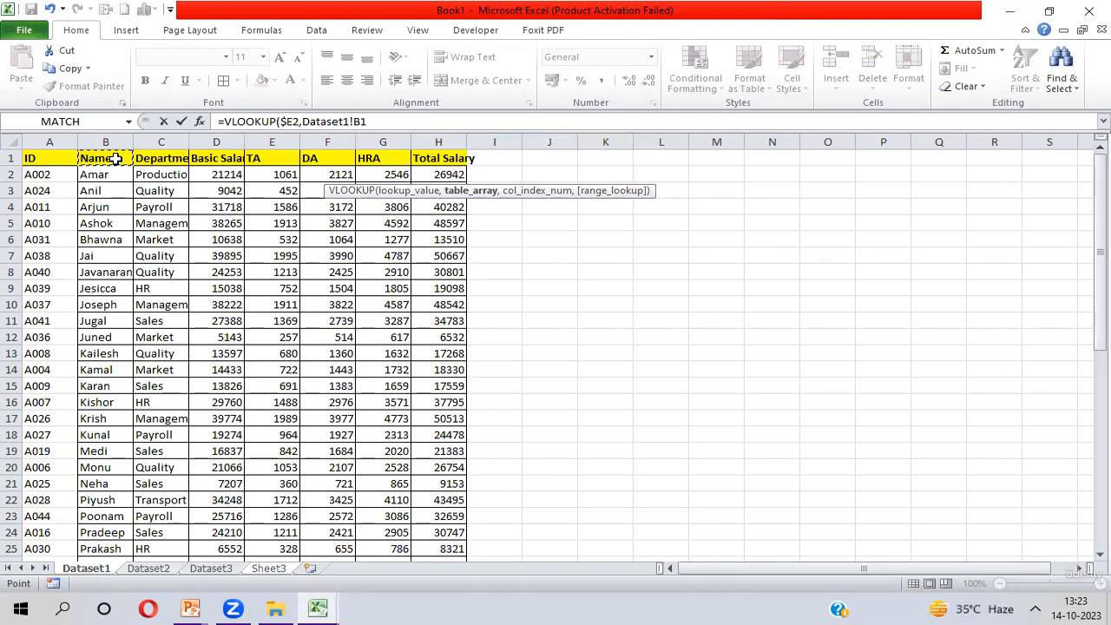
key("ctrl+shift+Right")
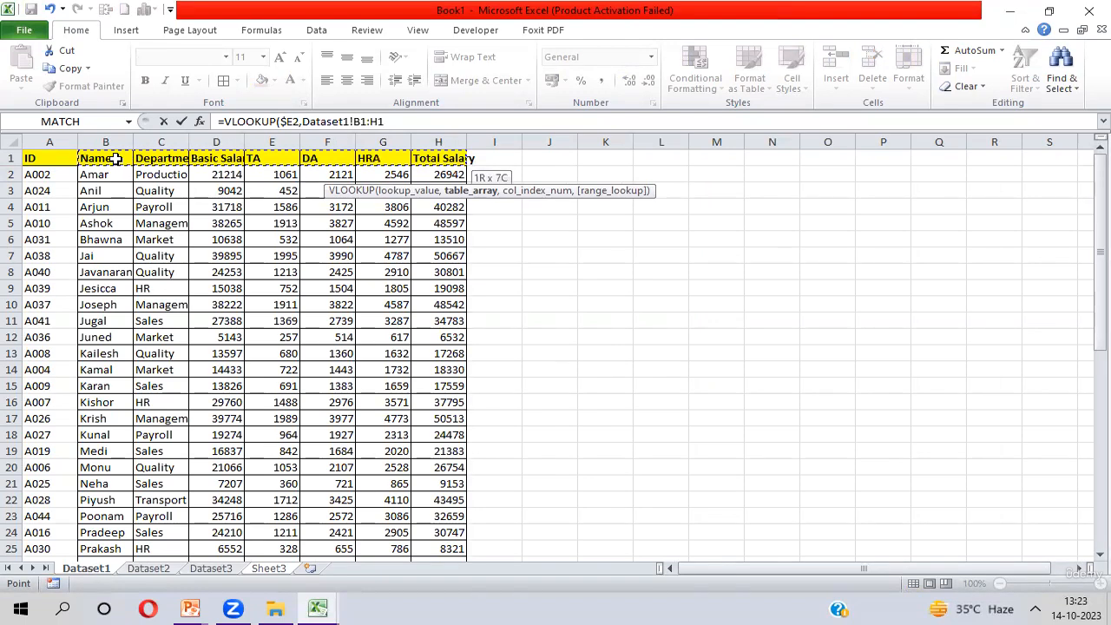
key("ctrl+shift+Down")
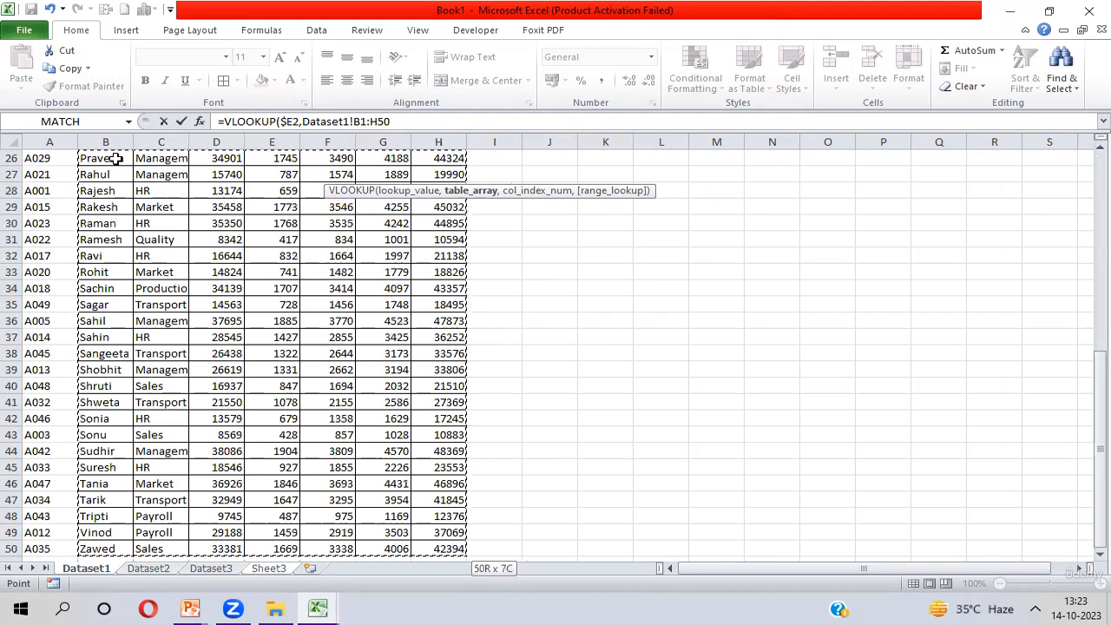
key("F4")
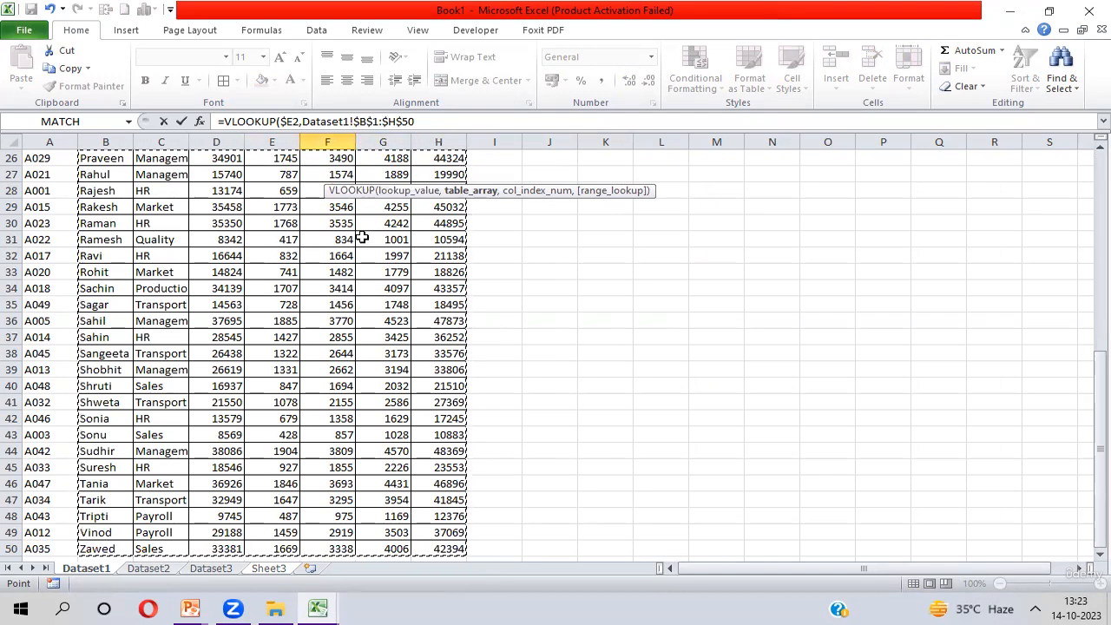
type(",")
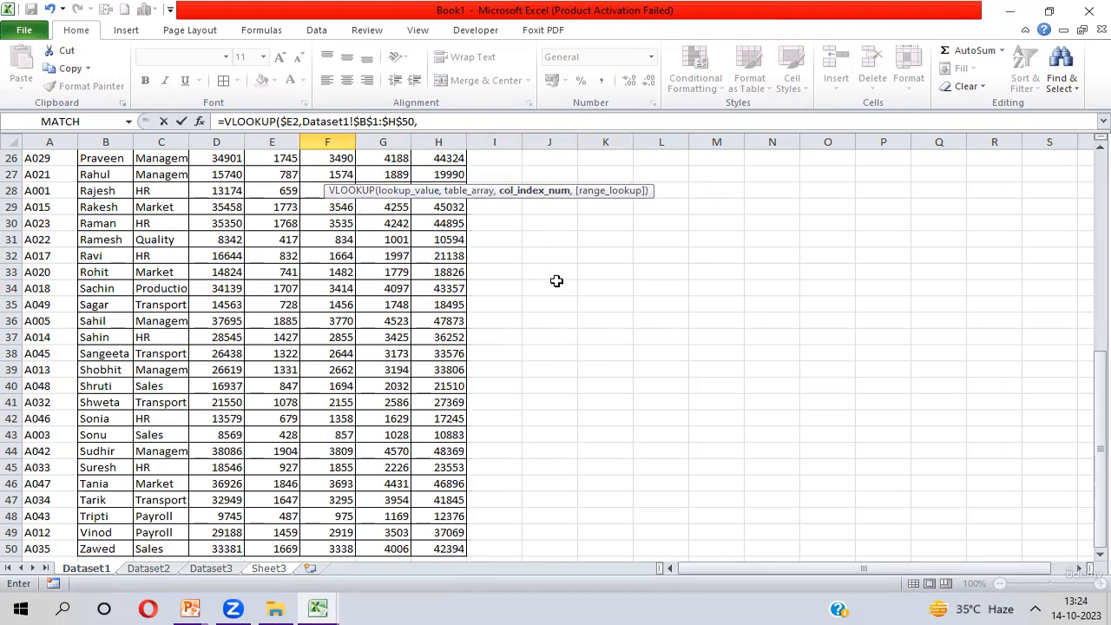
Nest a MATCH function as the column index, using the row-locked Department header Sheet3!F$1 as its lookup value.
type("Mat")
key("Tab")
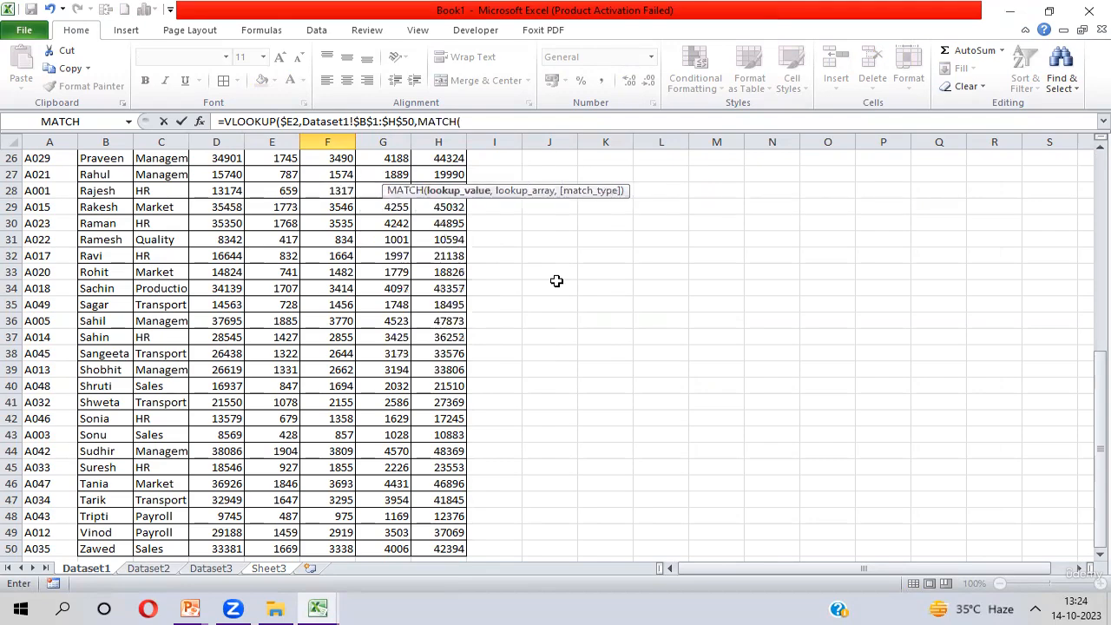
key("ctrl+Page_Down")
key("ctrl+Page_Down")
key("ctrl+Page_Down")
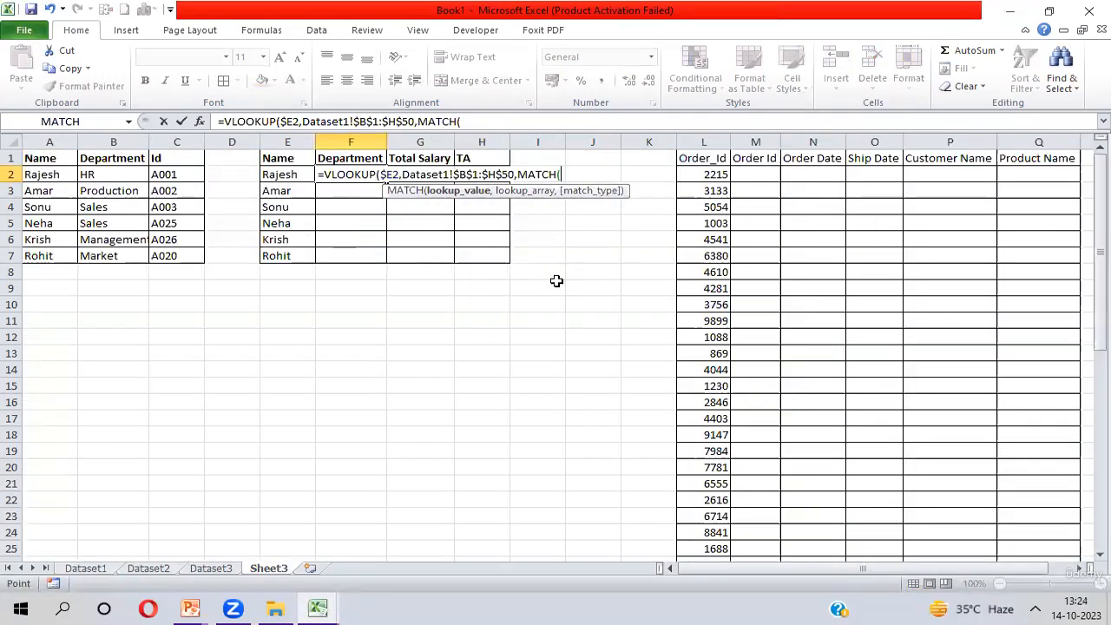
left_click(360, 159)
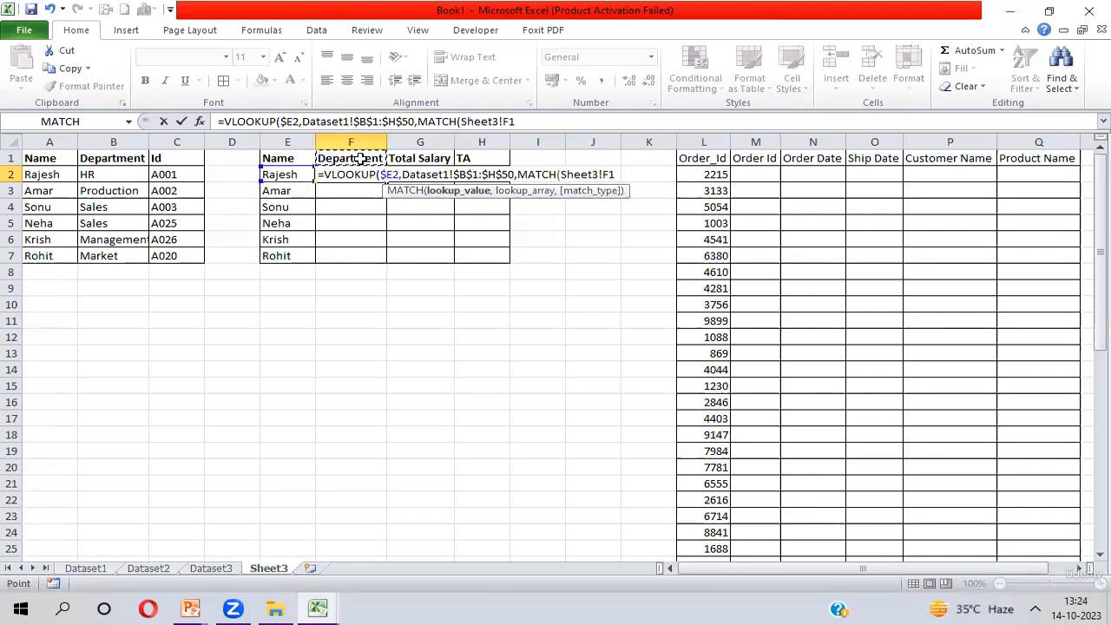
key("F4")
key("F4")
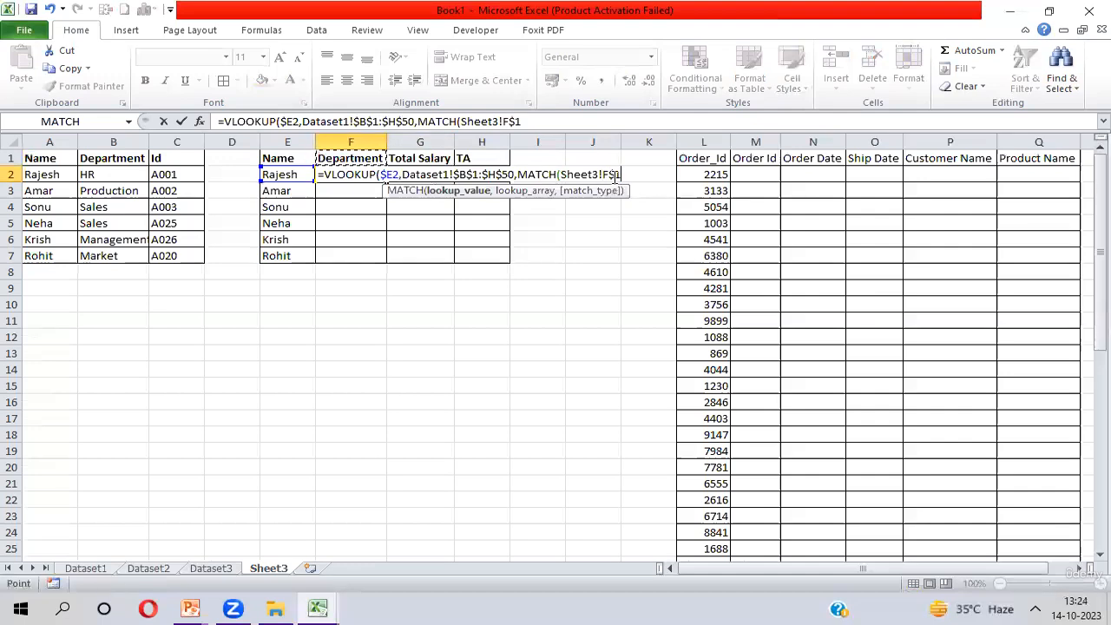
type(",")
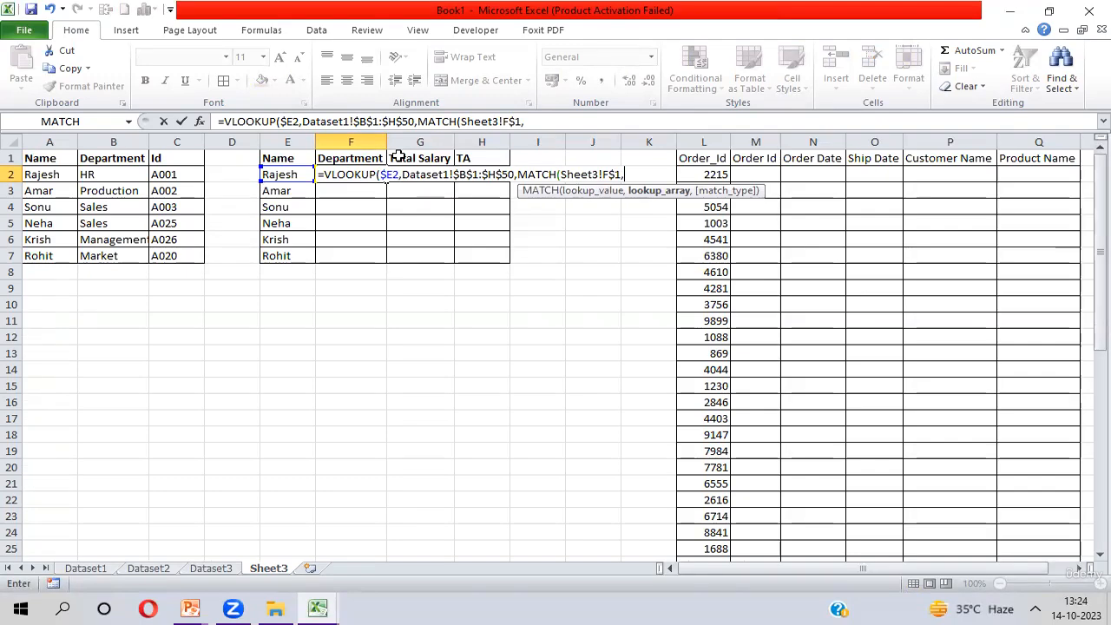
Supply the nested MATCH function's lookup array from the header row of Dataset1.
key("ctrl+Page_Up")
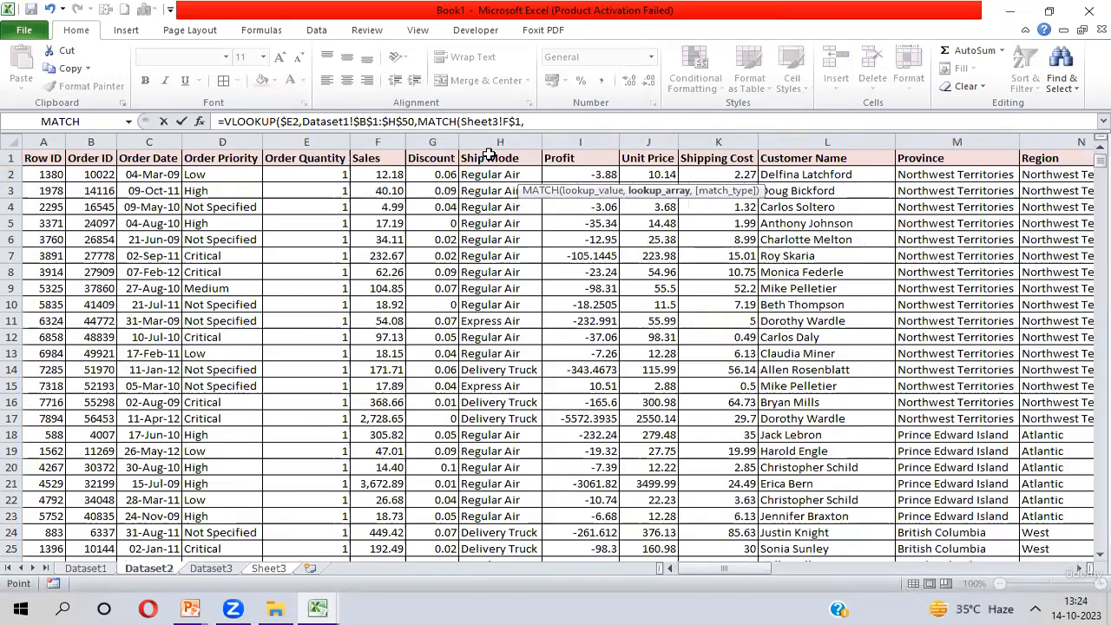
Set the MATCH lookup array to the header row Dataset1!$B$1:$H$1 as an absolute reference.
key("ctrl+Page_Up")
key("ctrl+Page_Up")
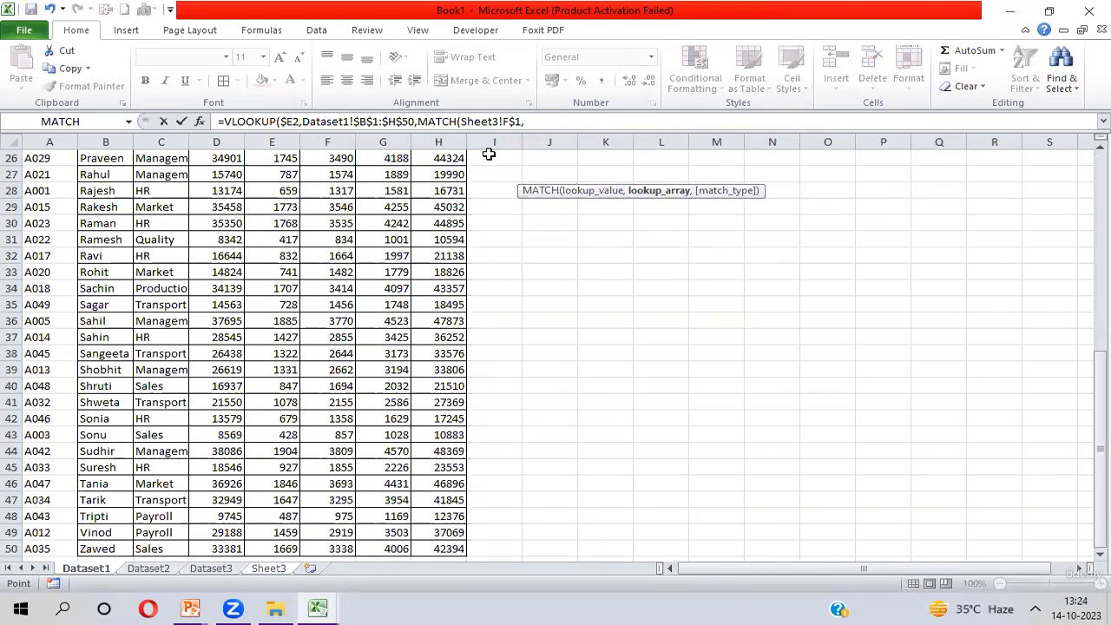
left_click(52, 325)
key("ctrl+Up")
key("Right")
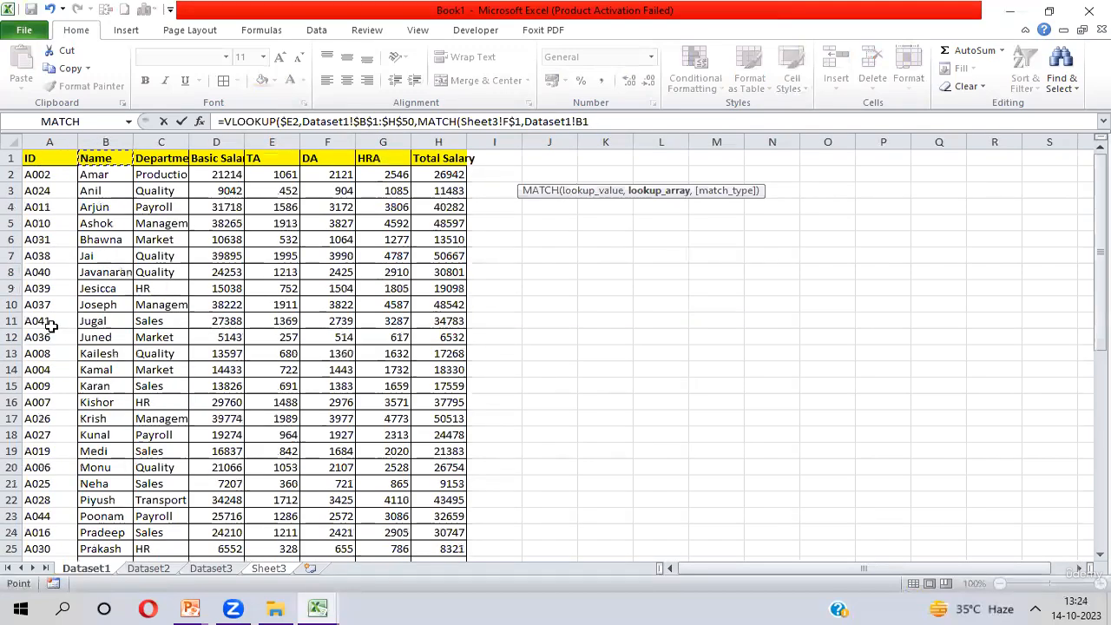
key("ctrl+shift+Right")
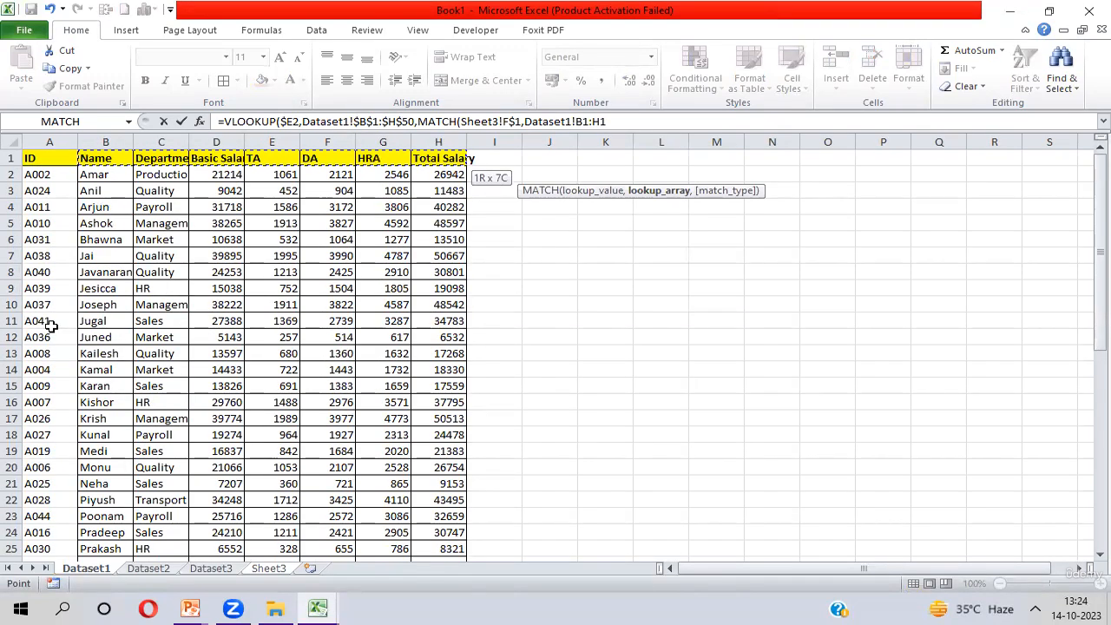
key("F4")
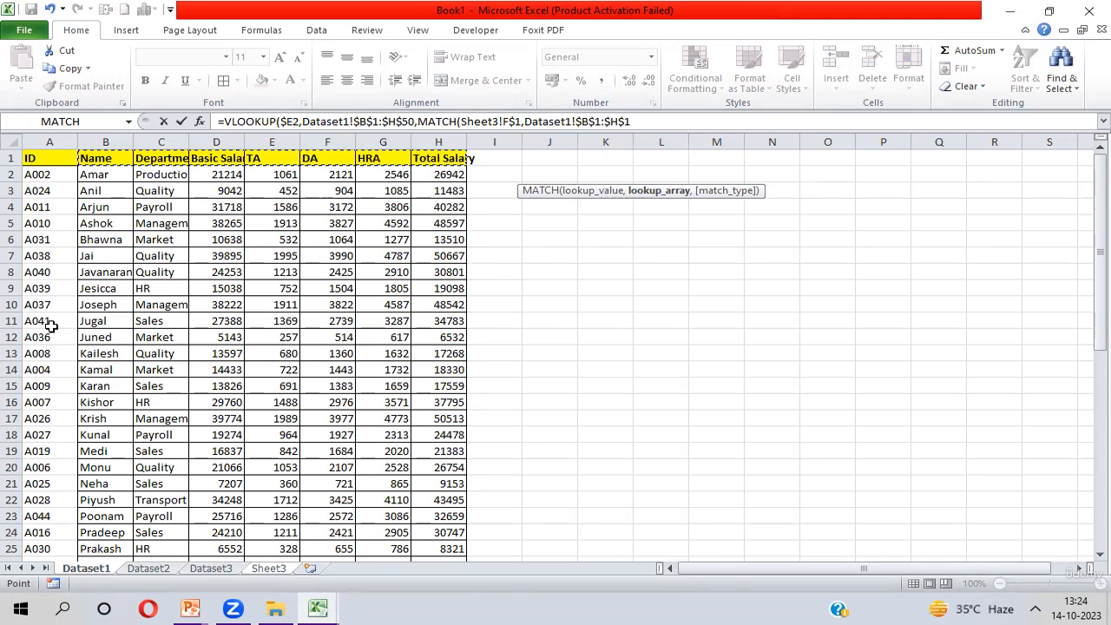
Complete the F2 formula with match type 0 in MATCH and range lookup 0 in VLOOKUP, and enter it.
type(",")
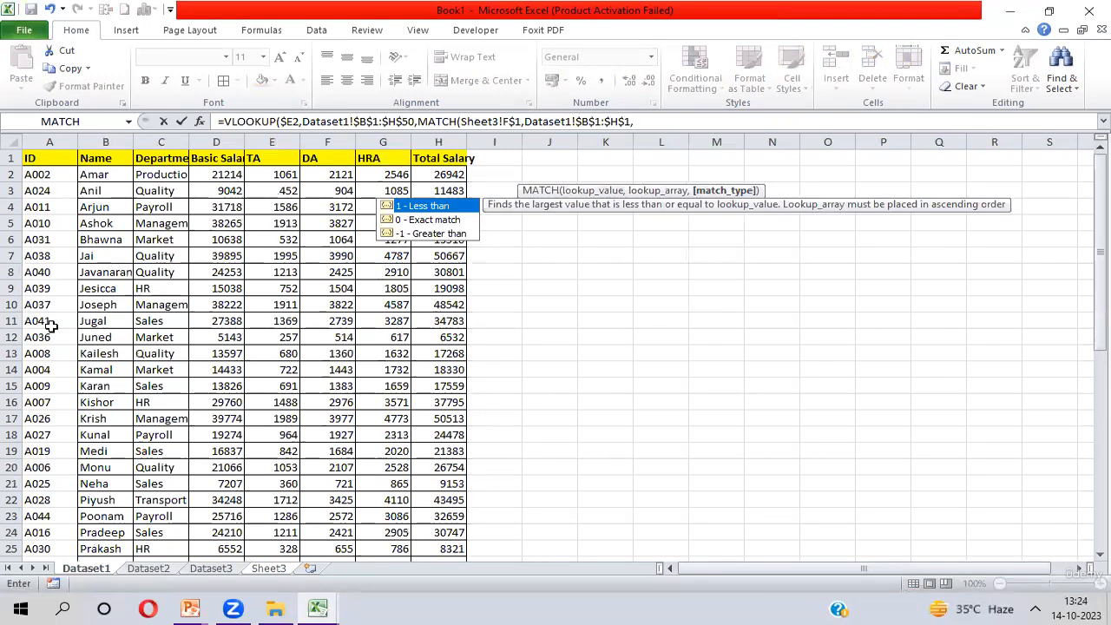
type("0")
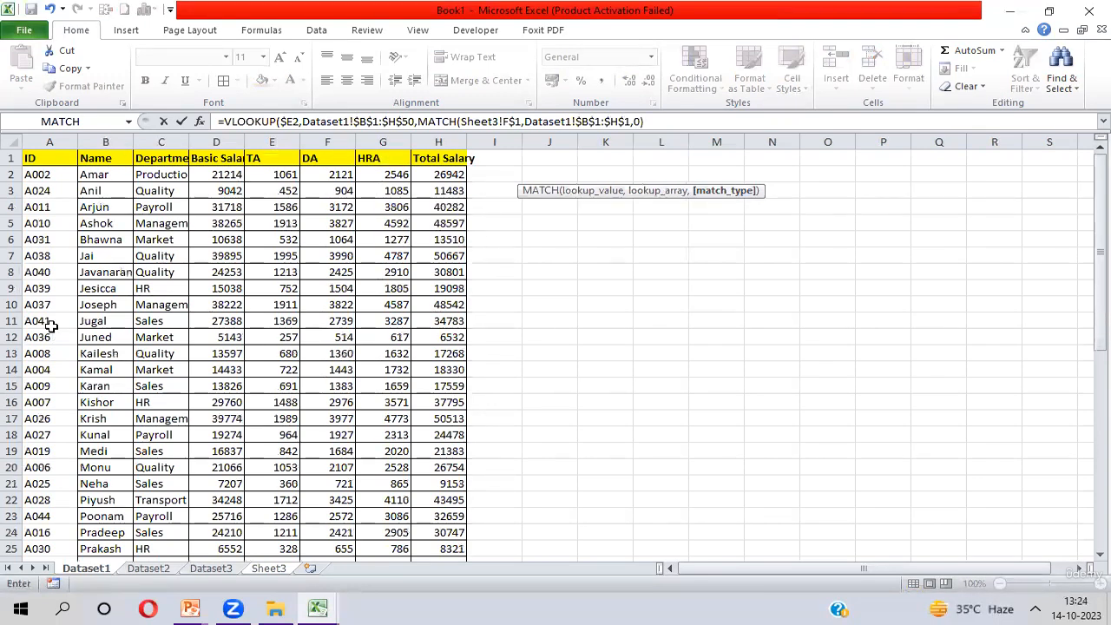
type("),")
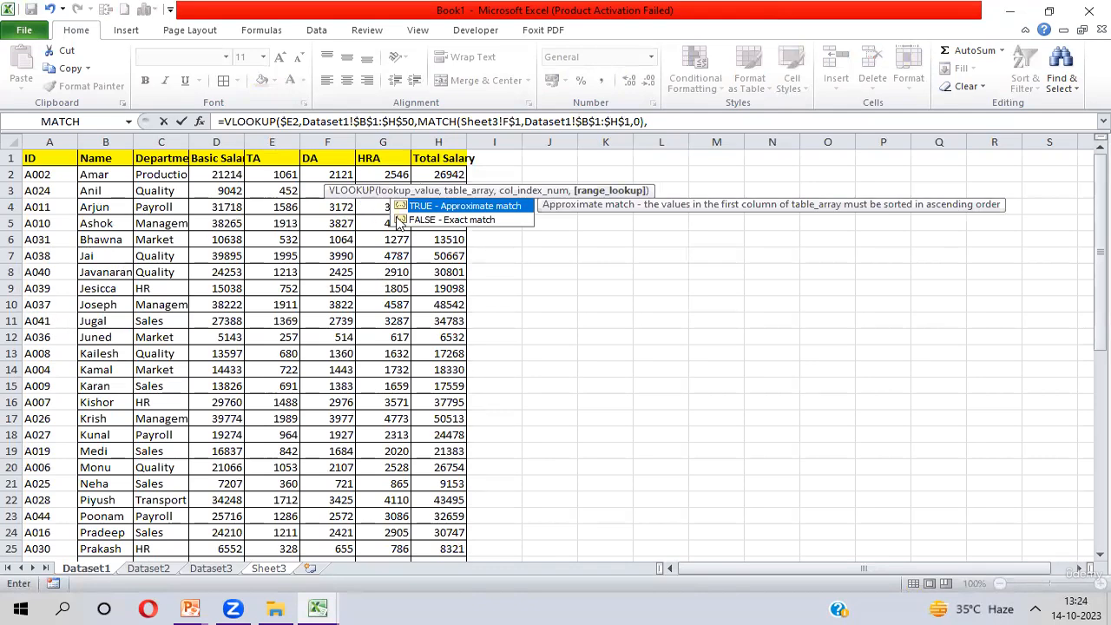
left_click(654, 122)
type("0")
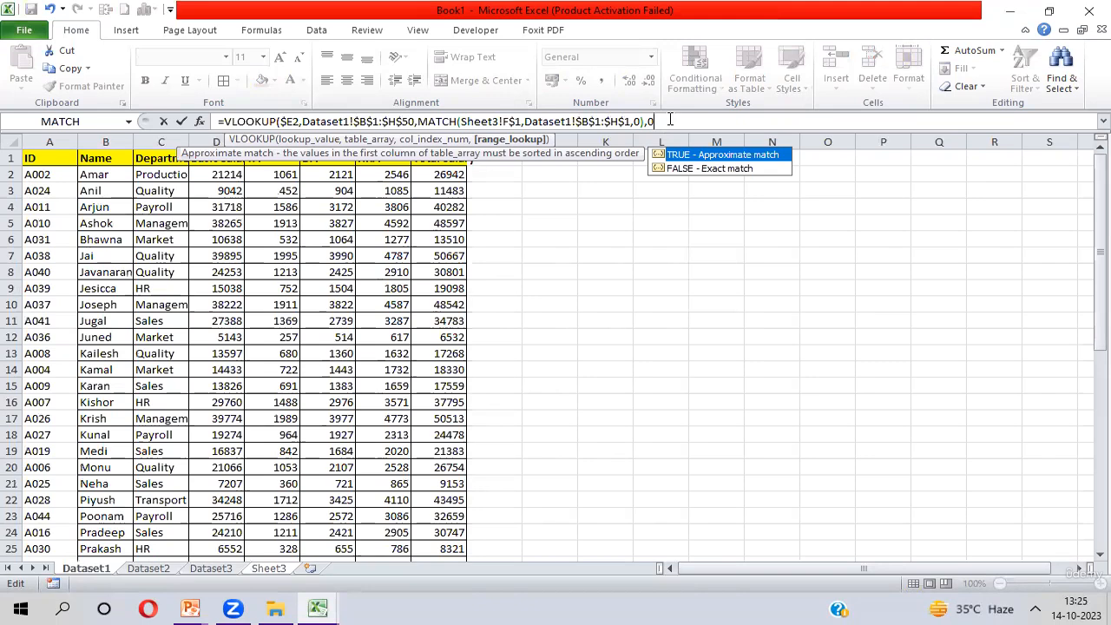
type(")")
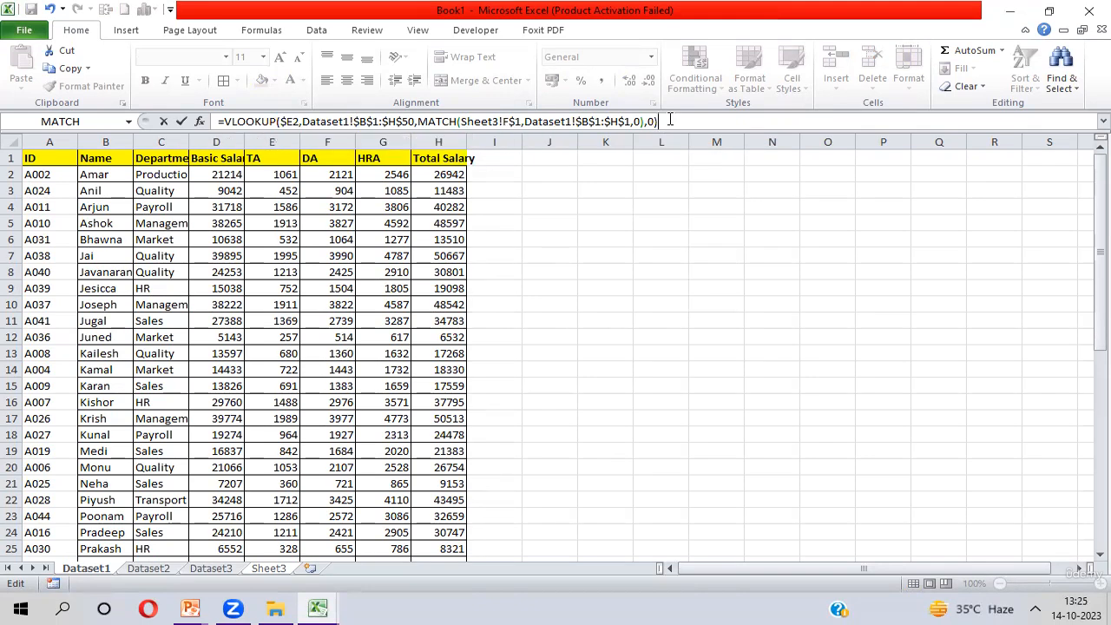
key("Return")
Fill the F2 lookup formula across and down the range F2:H7.
key("Up")
key("shift+Right")
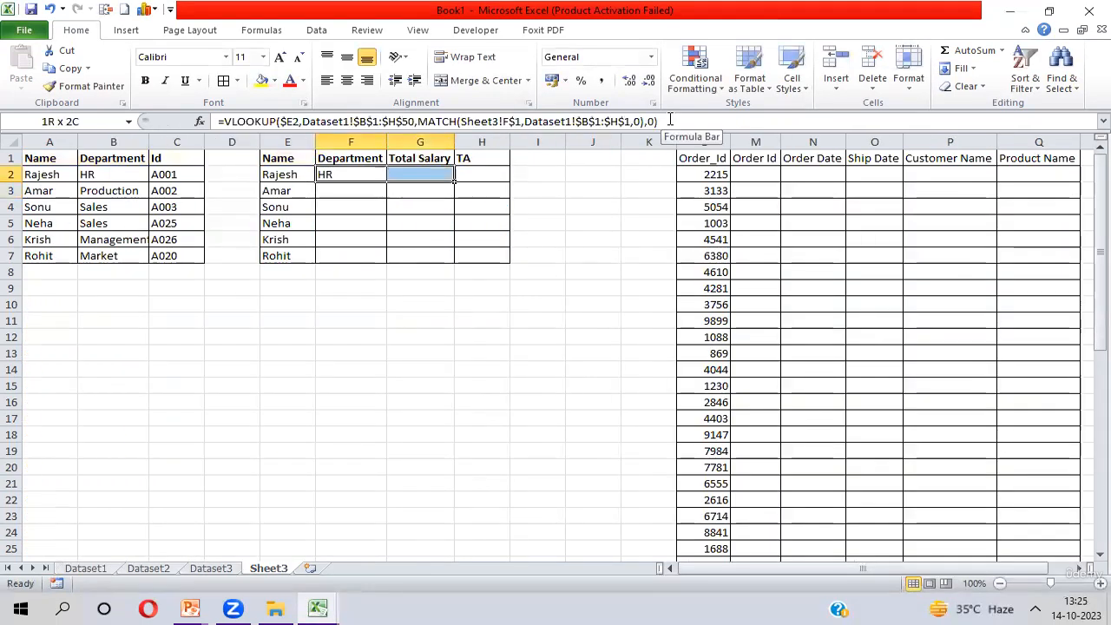
key("shift+Right")
key("shift+Down")
key("shift+Down")
key("shift+Down")
key("shift+Down")
key("shift+Down")
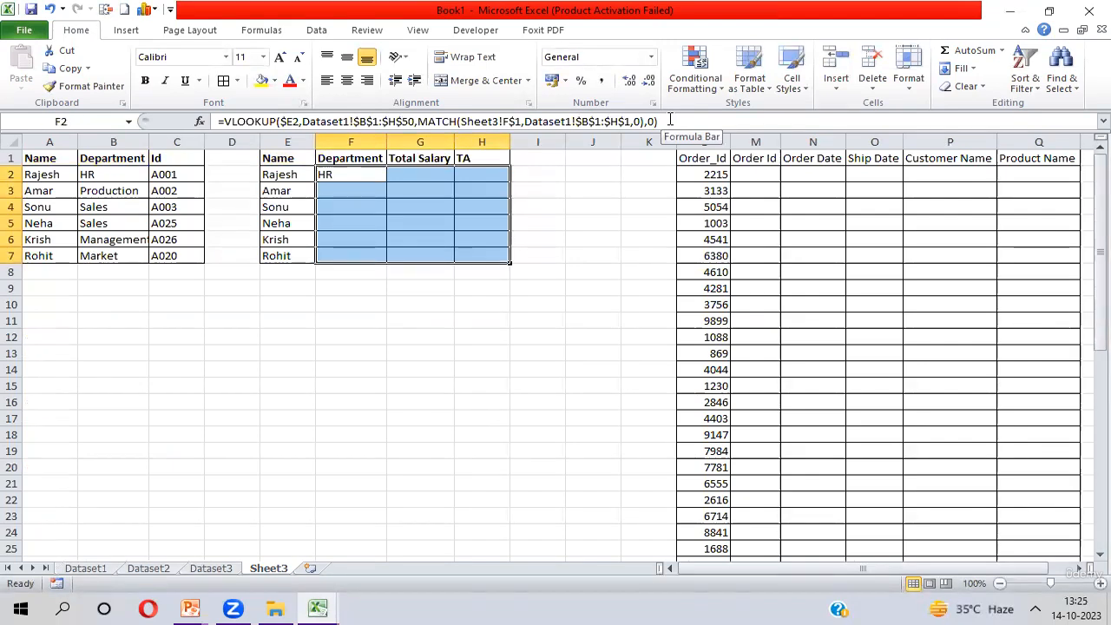
key("ctrl+r")
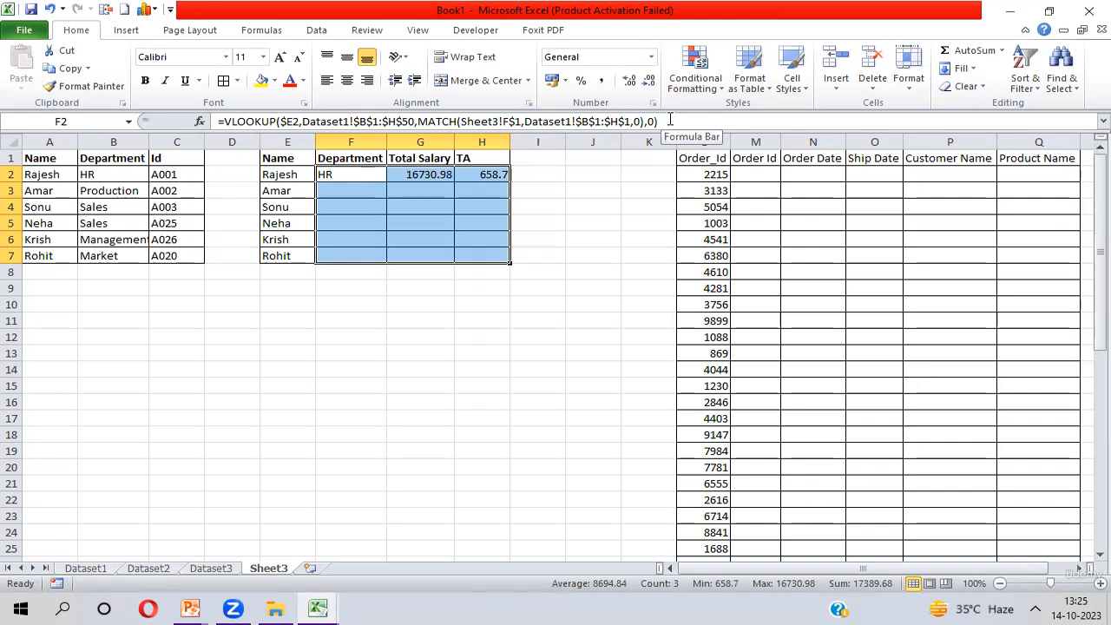
key("ctrl+d")
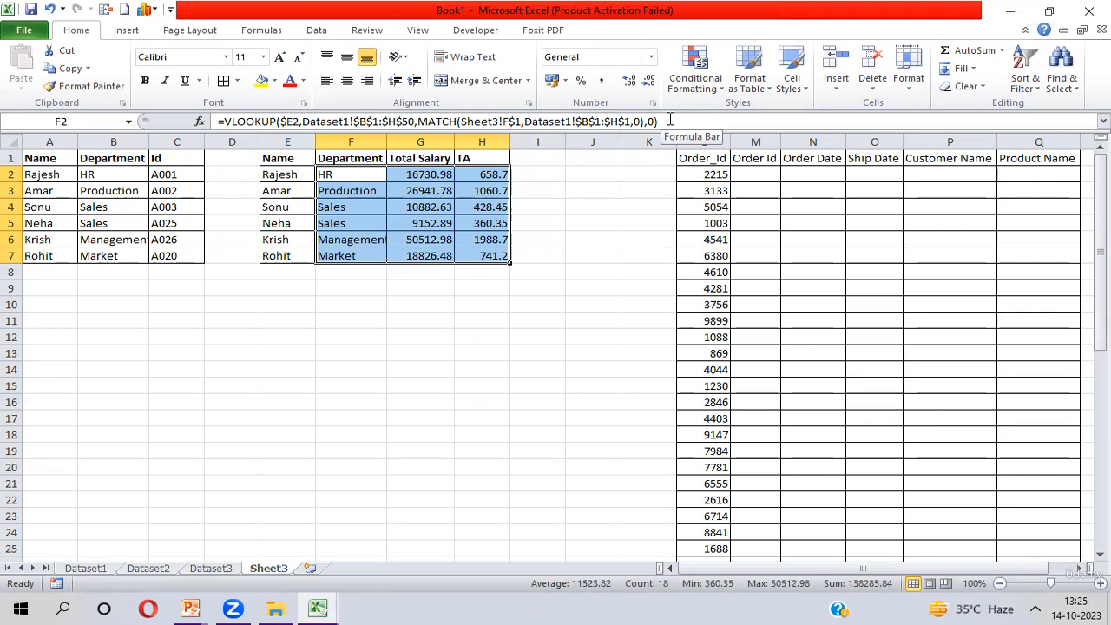
Change the header in H1 to "Basic Salary".
left_click(360, 175)
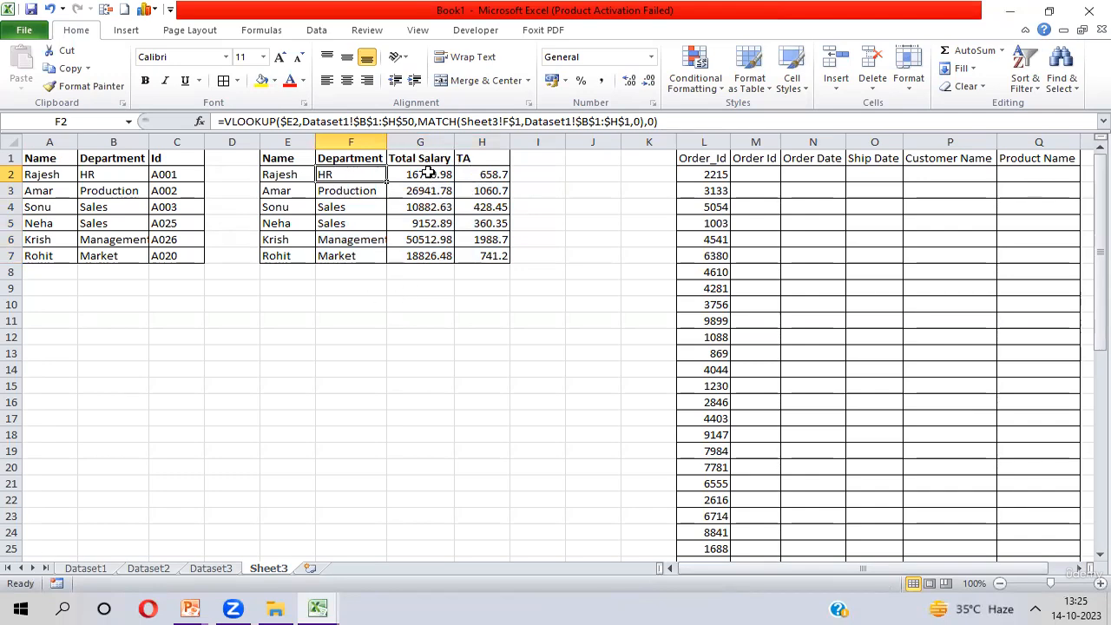
left_click(478, 165)
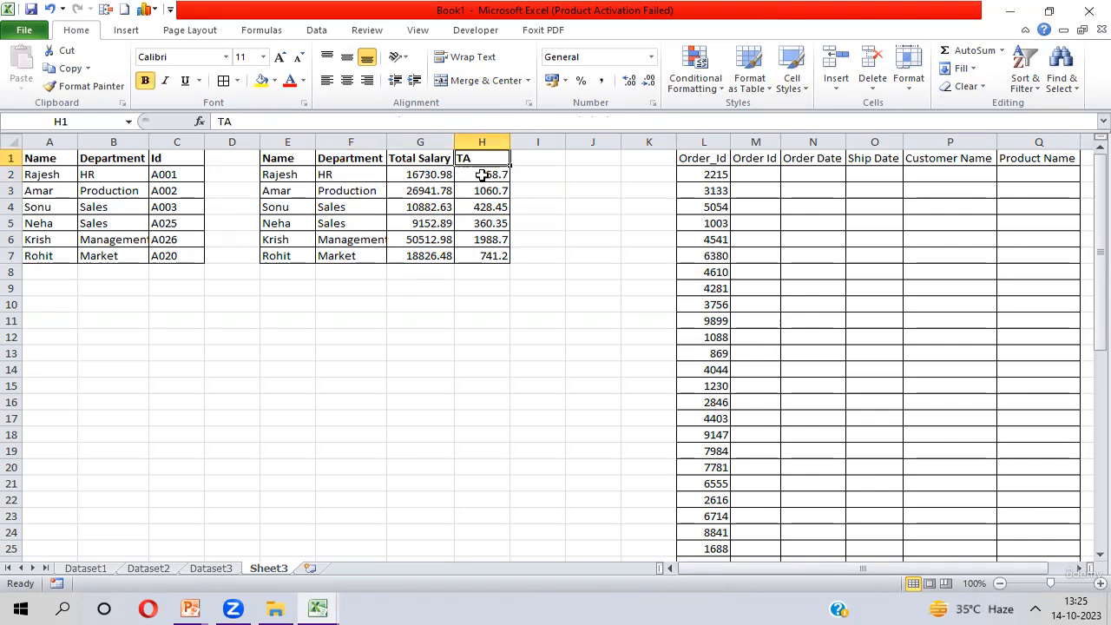
type("Basc")
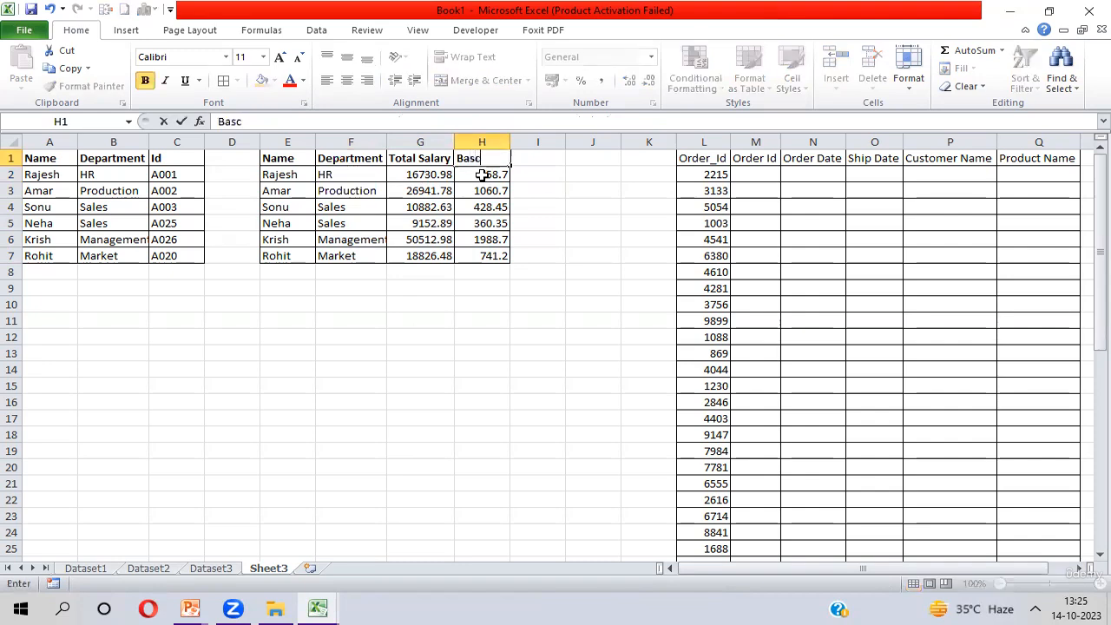
key("BackSpace")
type("ic Salary")
key("Return")
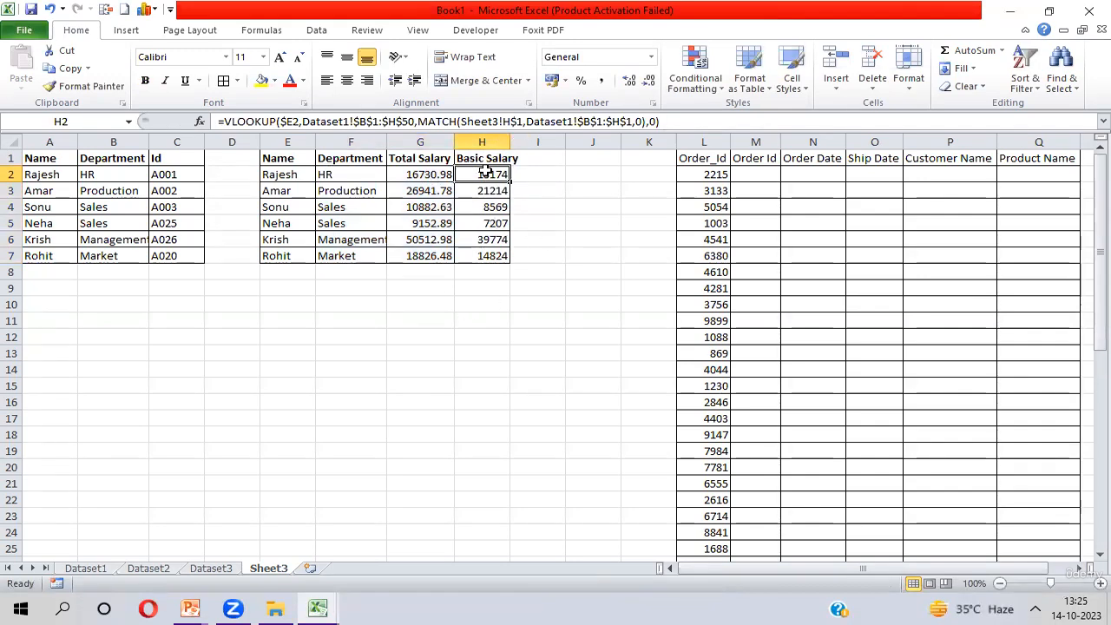
Append a period to the header in H1 so it reads "Basic Salary.".
left_click(490, 158)
key("ctrl+b")
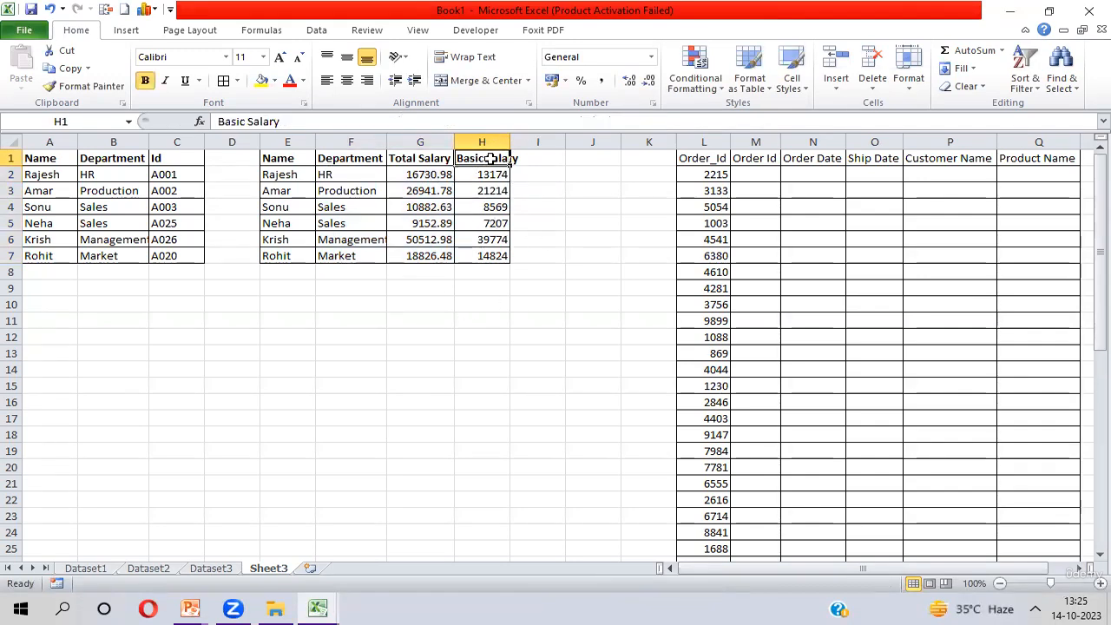
double_click(490, 158)
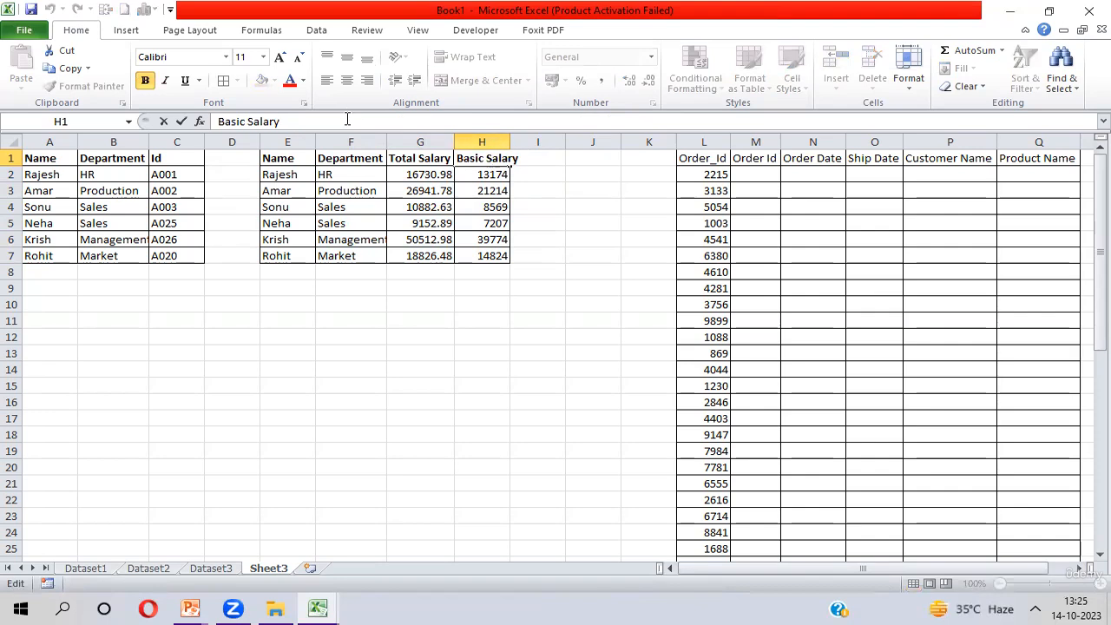
type(".")
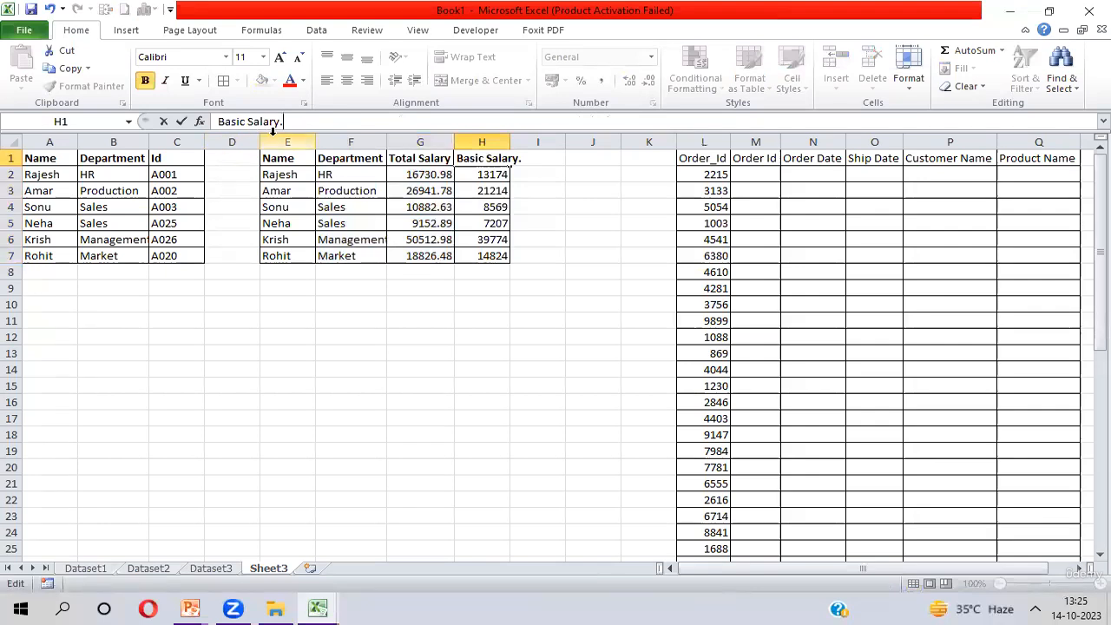
key("Return")
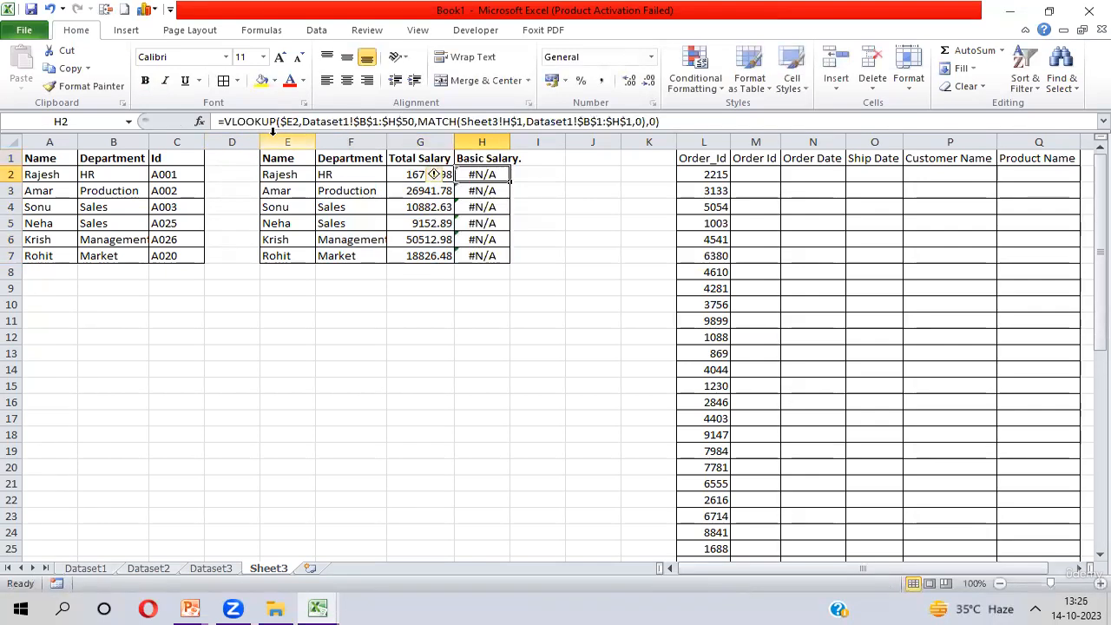
Compare the header in H1 of Sheet3 with the Basic Salary header in D1 of Dataset1.
key("Up")
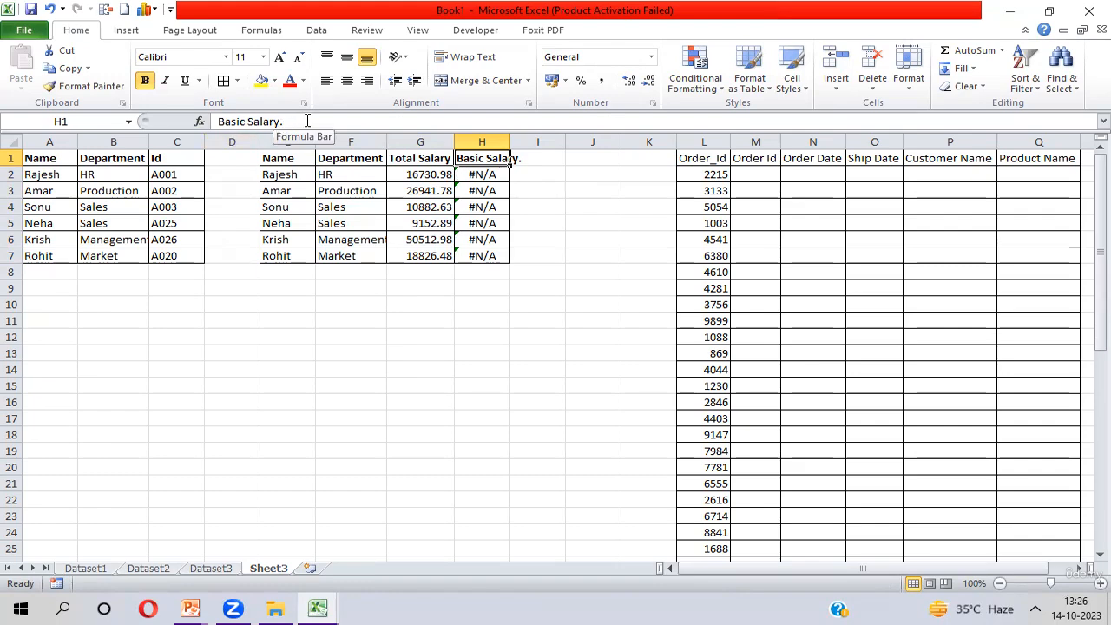
key("ctrl+Page_Up")
key("ctrl+Page_Up")
key("ctrl+Page_Up")
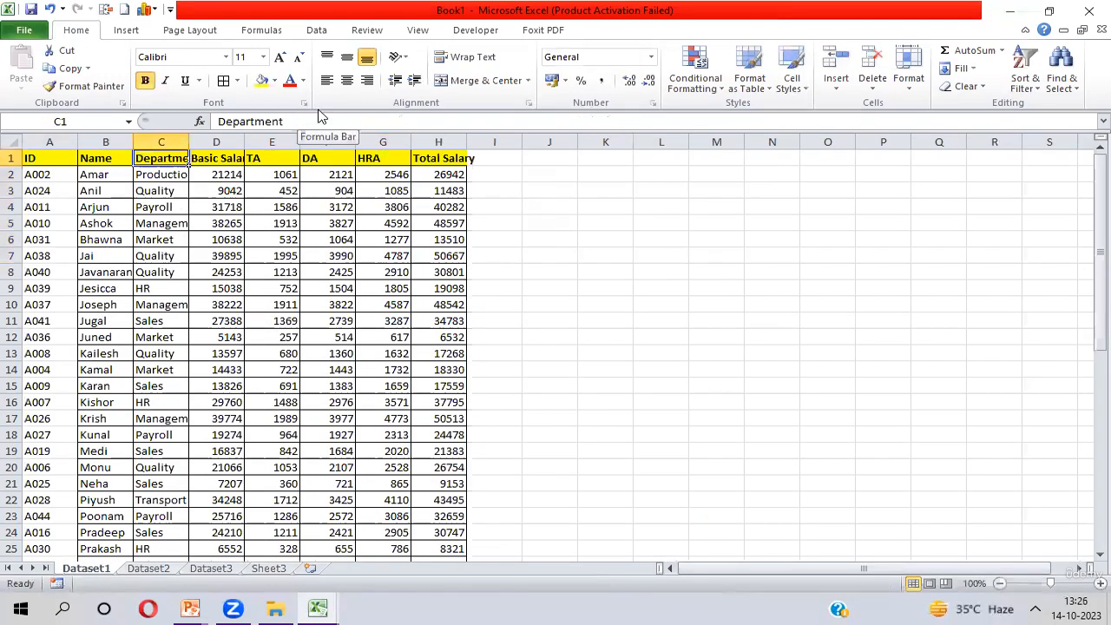
left_click(217, 161)
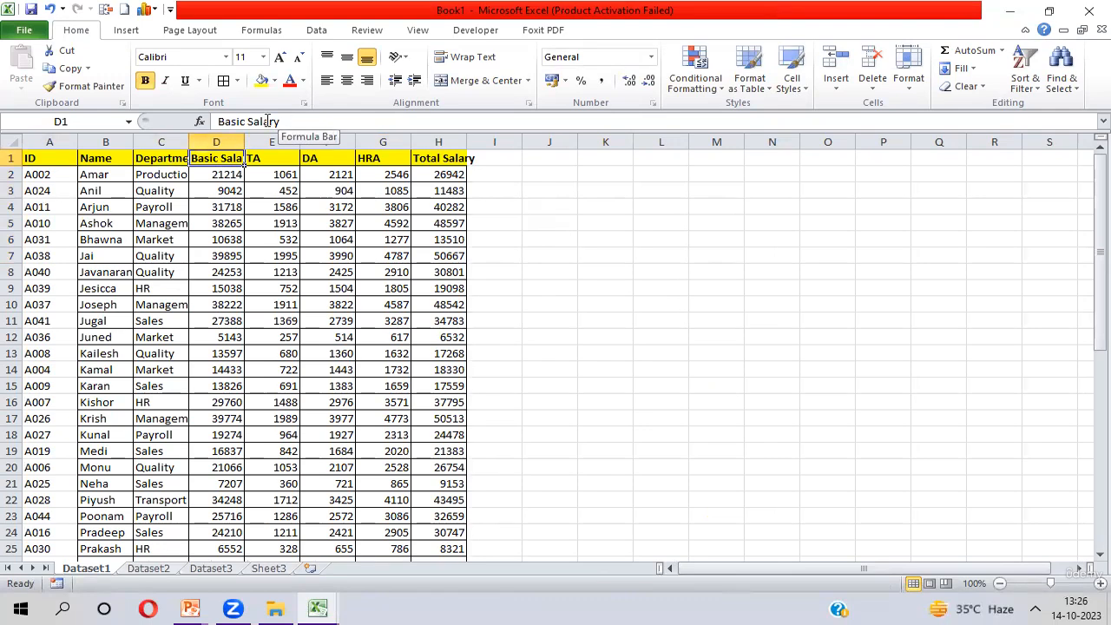
key("ctrl+Page_Down")
key("ctrl+Page_Down")
key("ctrl+Page_Down")
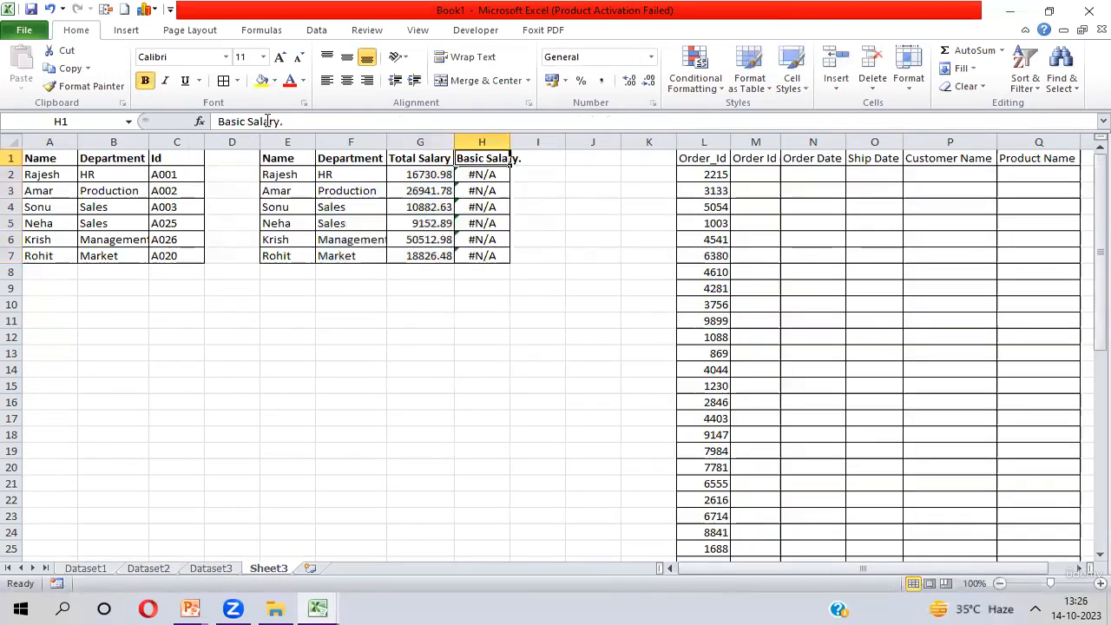
Remove the trailing period from the header in H1 so it reads "Basic Salary".
left_click(329, 121)
key("BackSpace")
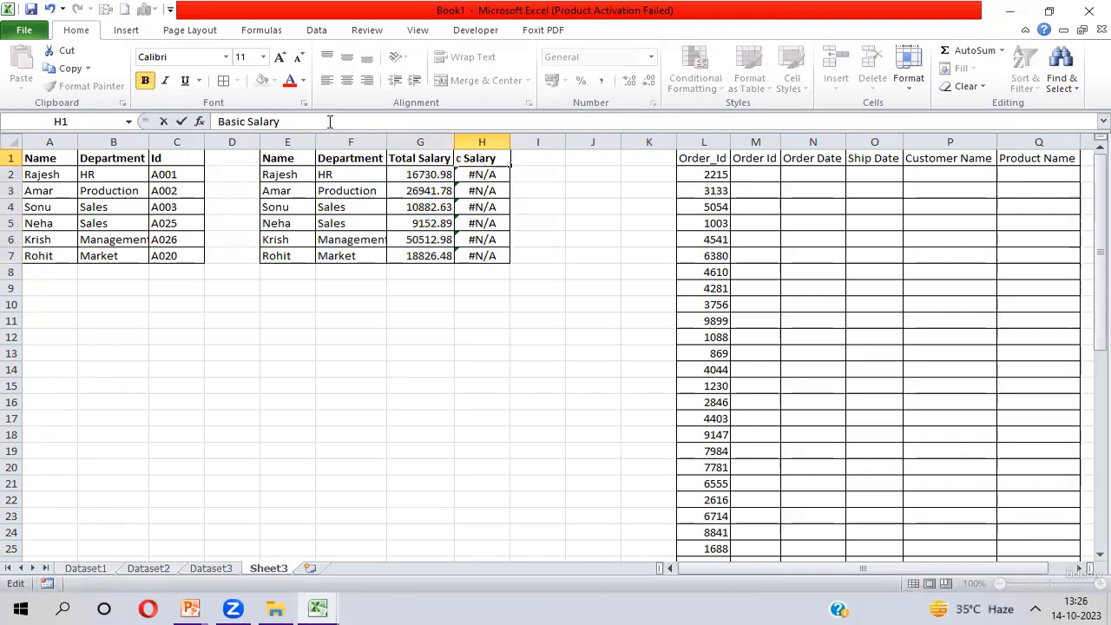
key("Return")
Review the Basic Salary lookup results in H2:H7 and the whole lookup table in E1:H7.
key("ctrl+shift+Down")
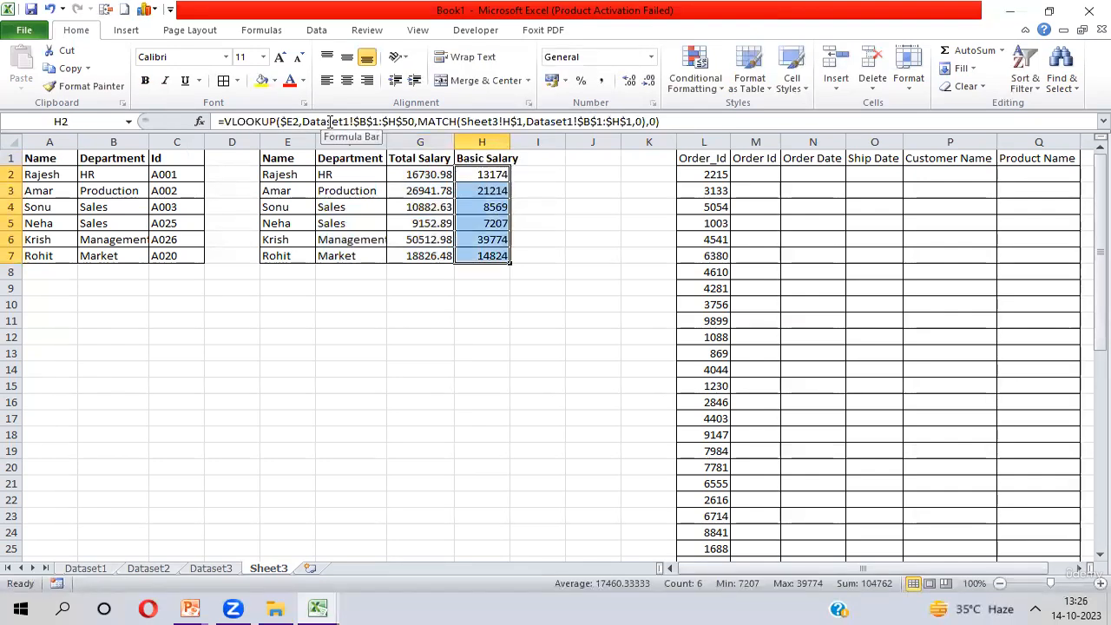
key("Left")
key("Left")
key("Left")
key("Up")
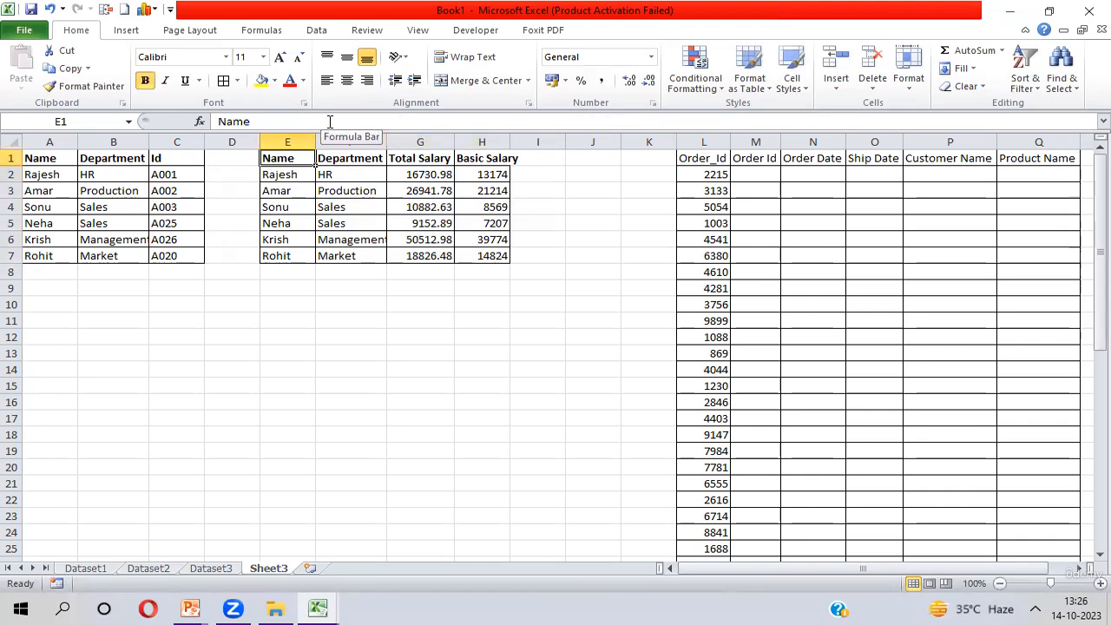
key("ctrl+shift+Right")
key("ctrl+shift+Down")
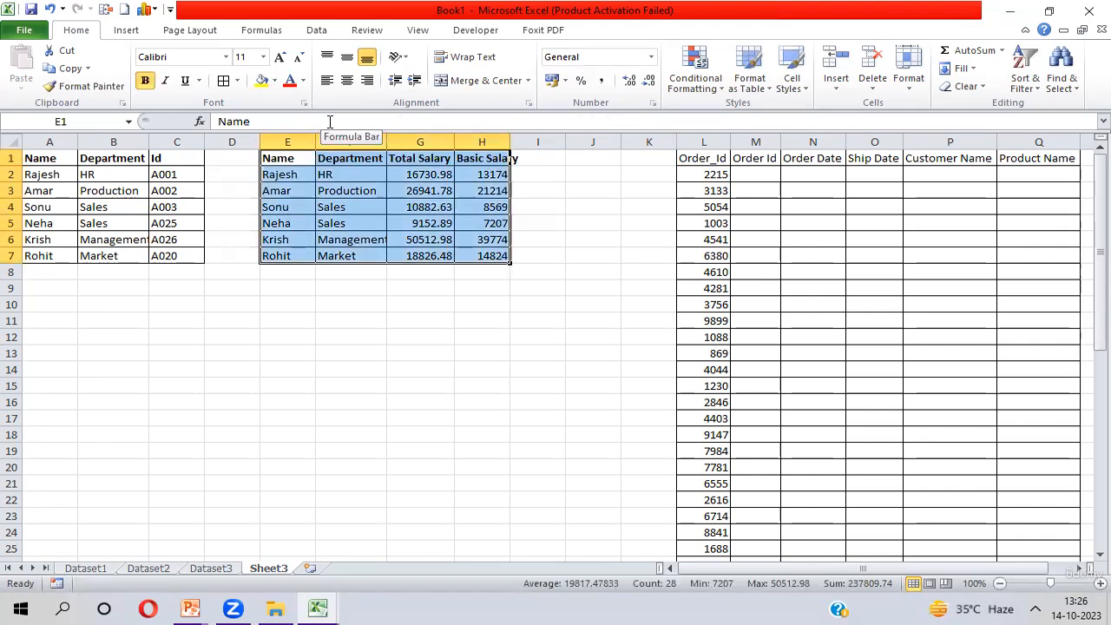
Examine the header row of the order table on Sheet3, from Order_Id to Product Name.
key("Right")
key("Right")
key("Right")
key("Right")
key("Right")
key("Right")
key("Right")
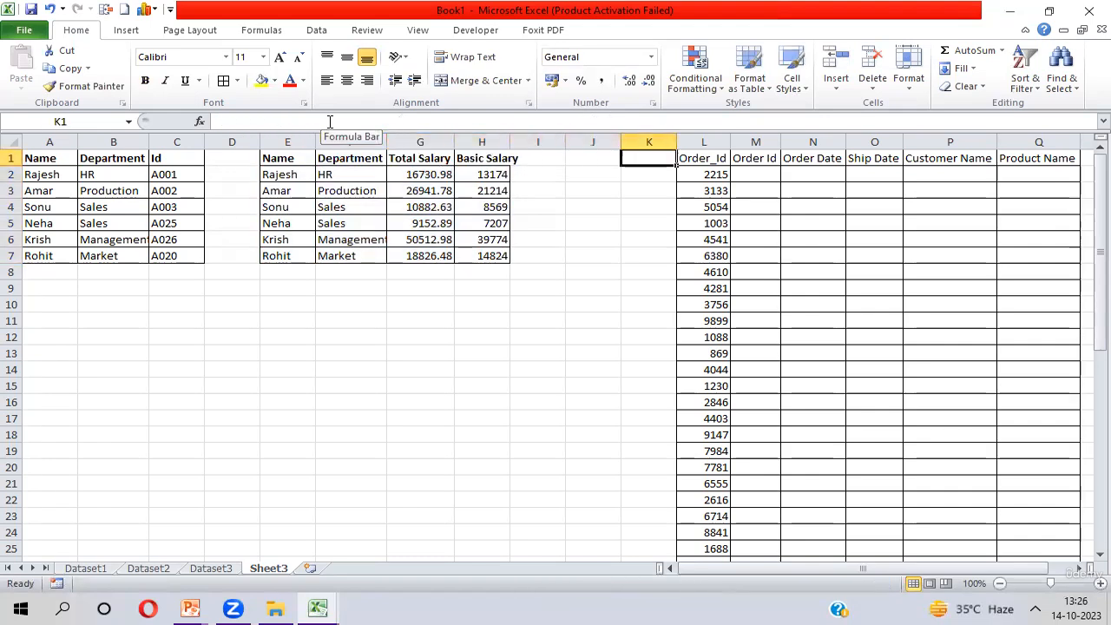
key("ctrl+shift+Right")
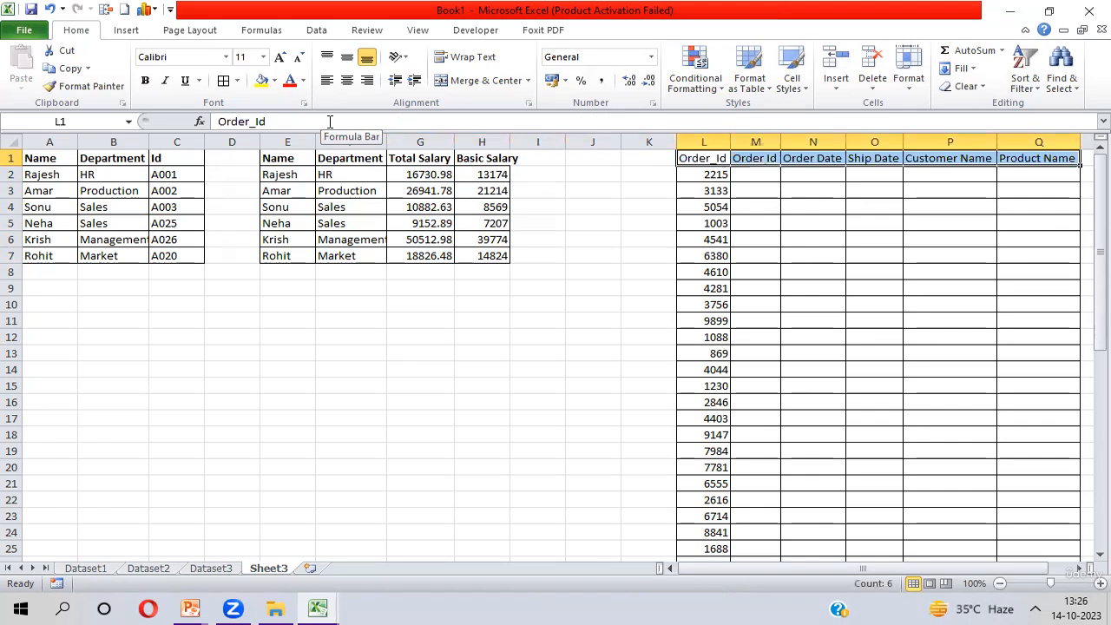
key("Down")
key("Right")
key("Up")
key("shift+Right")
key("shift+Right")
key("shift+Right")
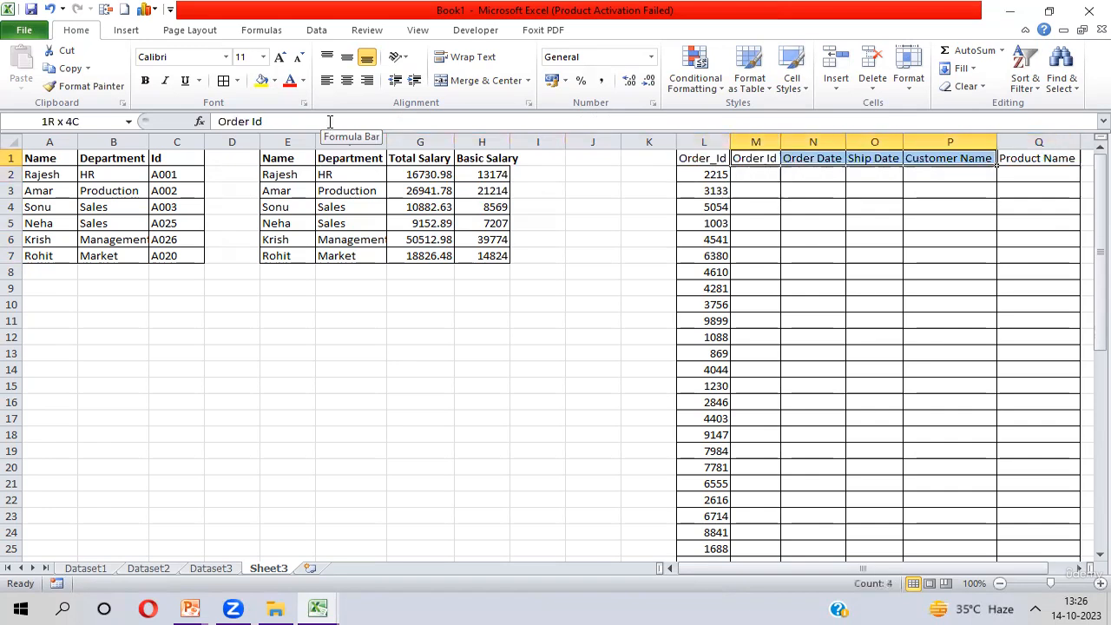
key("shift+Right")
key("shift+Right")
key("shift+Left")
Select the Order_Id values in L2:L50 to review the list of lookup values.
key("Left")
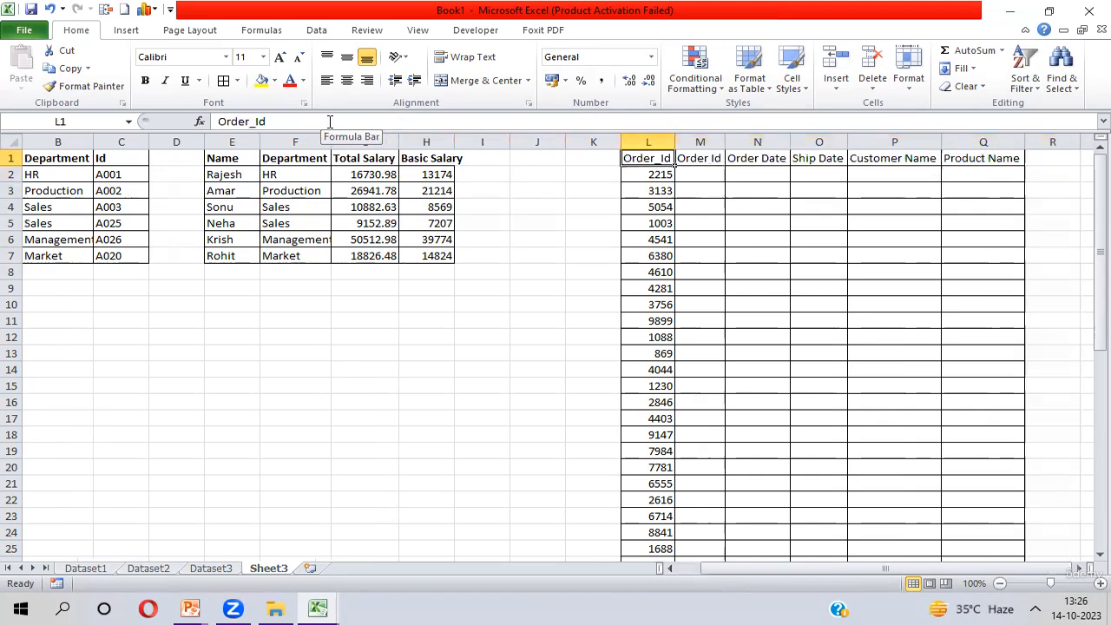
key("ctrl+shift+Down")
key("ctrl+shift+Up")
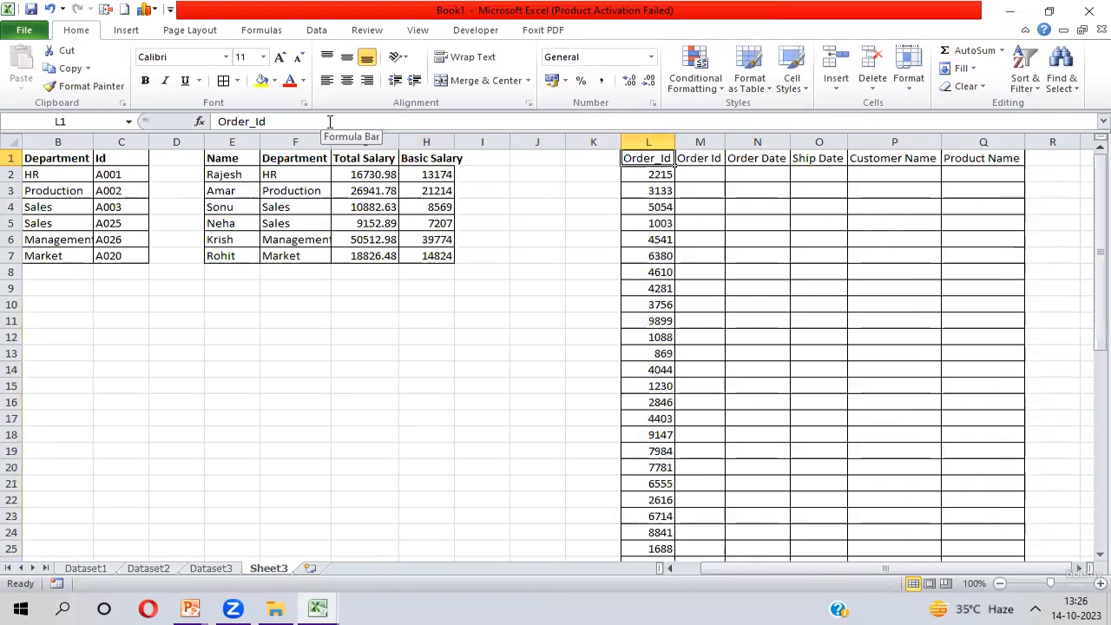
key("Down")
key("ctrl+shift+Down")
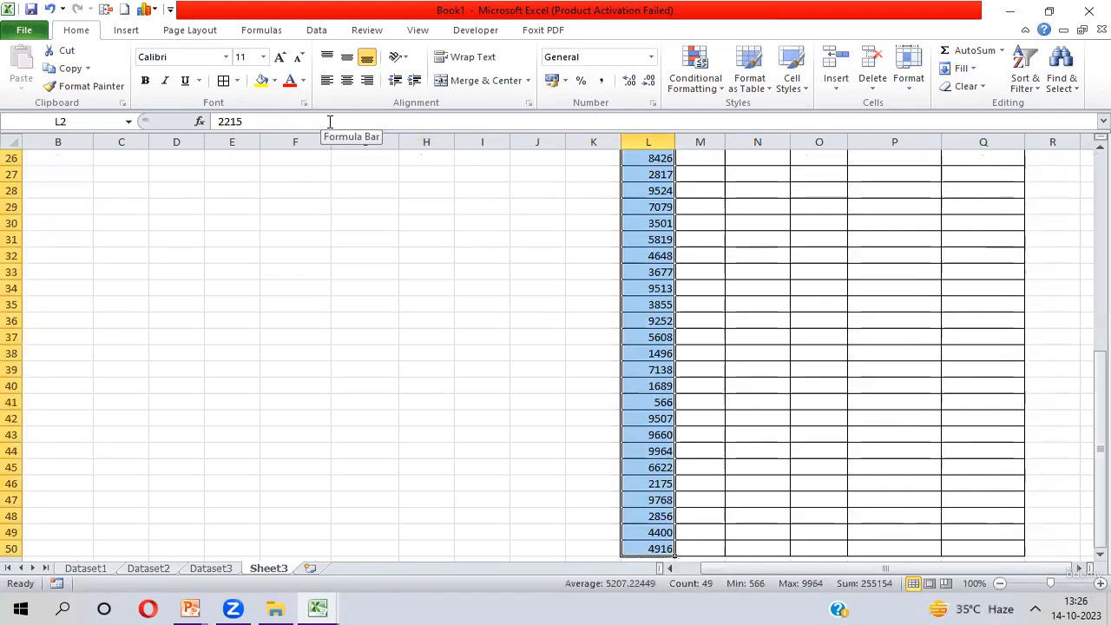
Compare the Order_Id values in L2:L50 on Sheet3 with the Order ID column on Dataset2.
key("ctrl+Up")
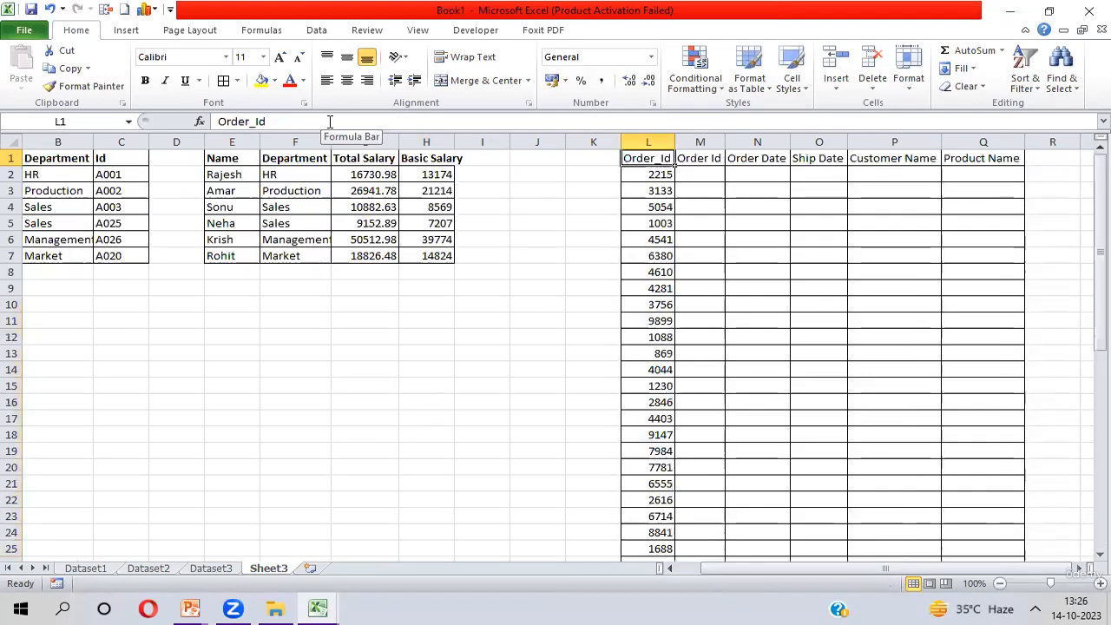
key("Down")
key("ctrl+shift+Down")
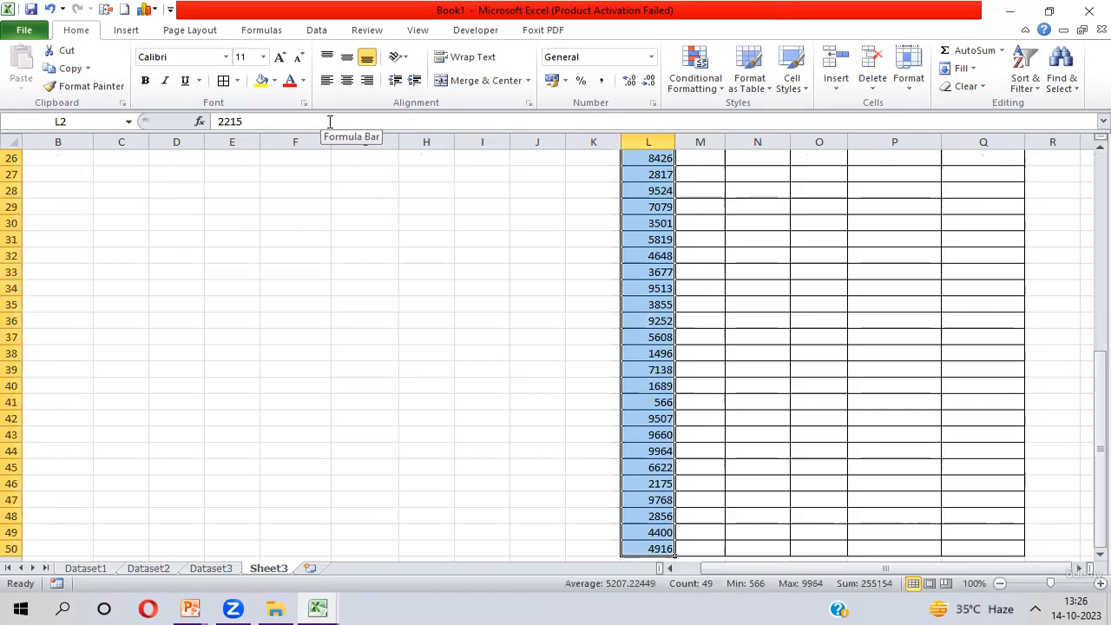
key("ctrl+Page_Up")
key("ctrl+Page_Up")
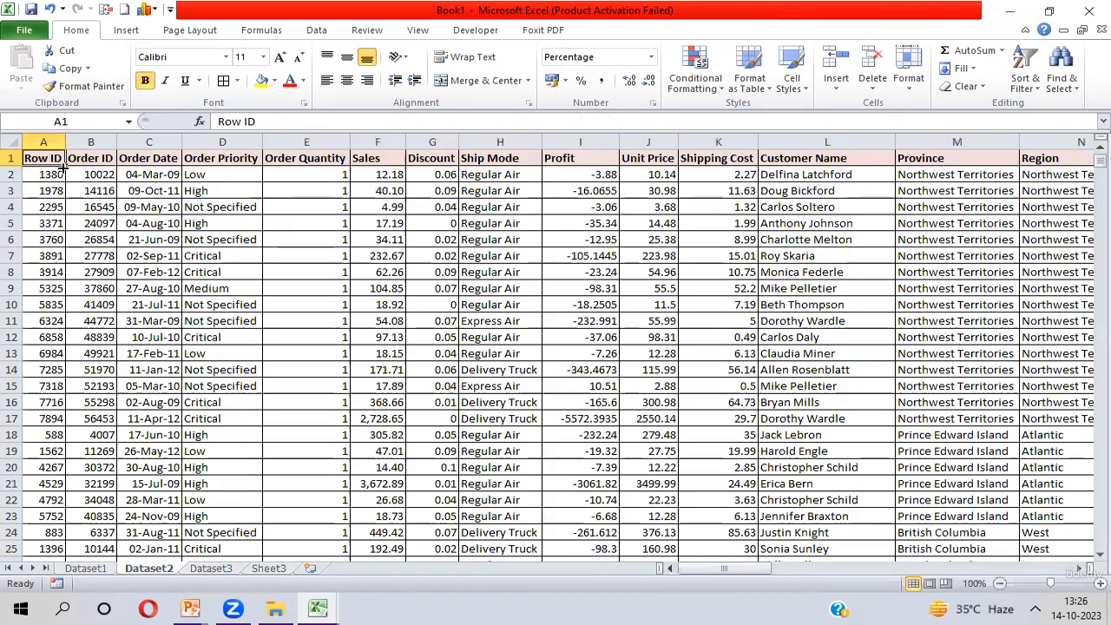
left_click(82, 140)
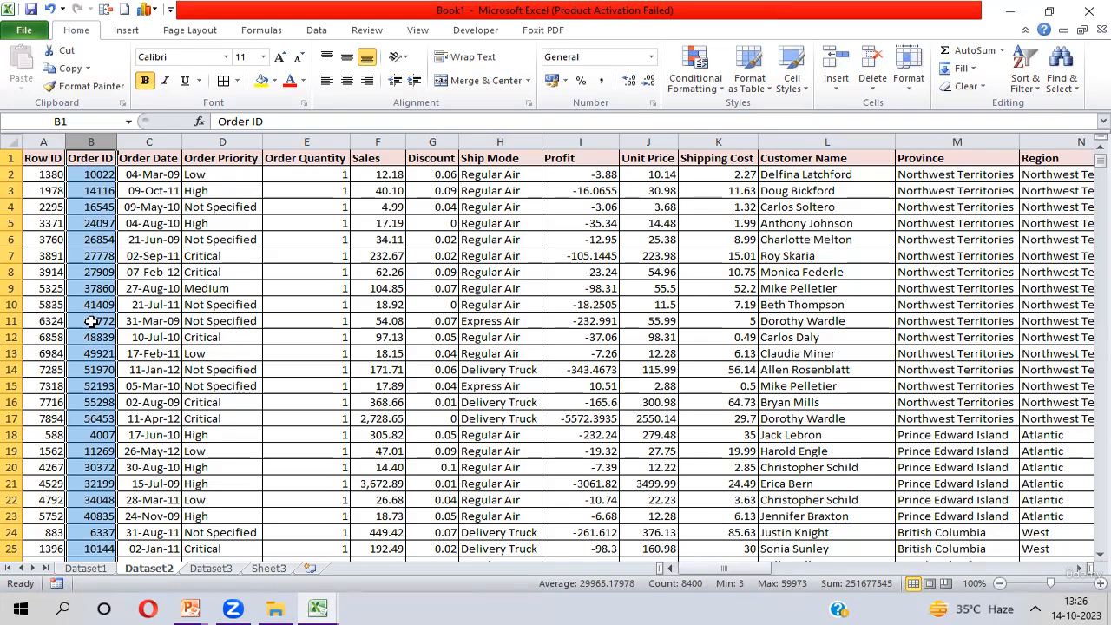
Return to Sheet3 and select the Order_Id values in L2:L50 to review them again.
key("ctrl+Page_Down")
key("ctrl+Page_Down")
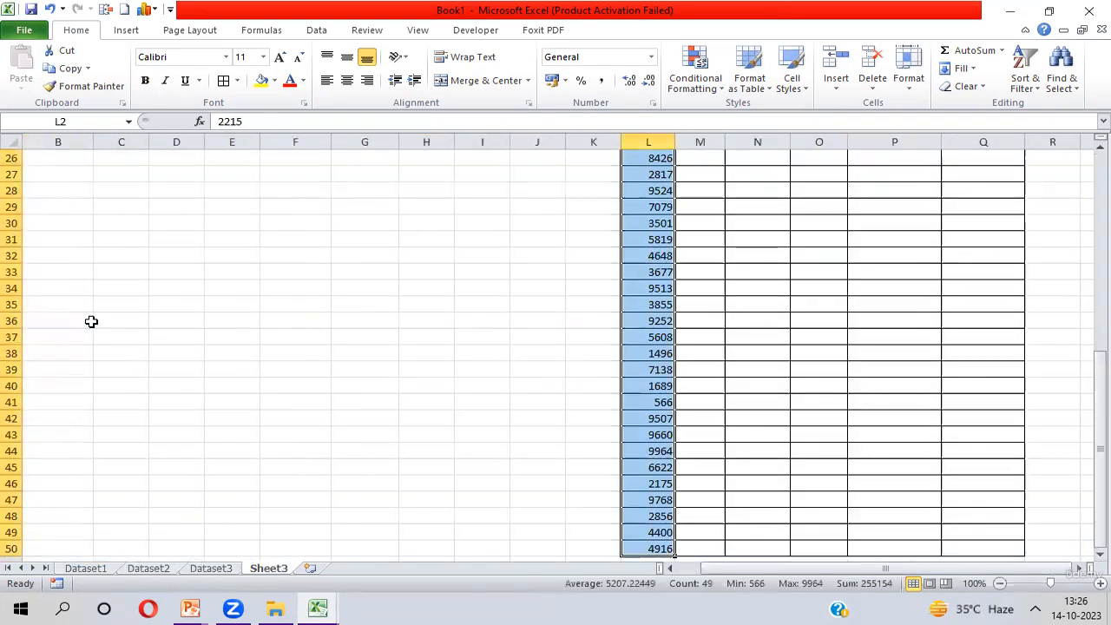
left_click(664, 368)
key("ctrl+Up")
key("Down")
key("ctrl+shift+Down")
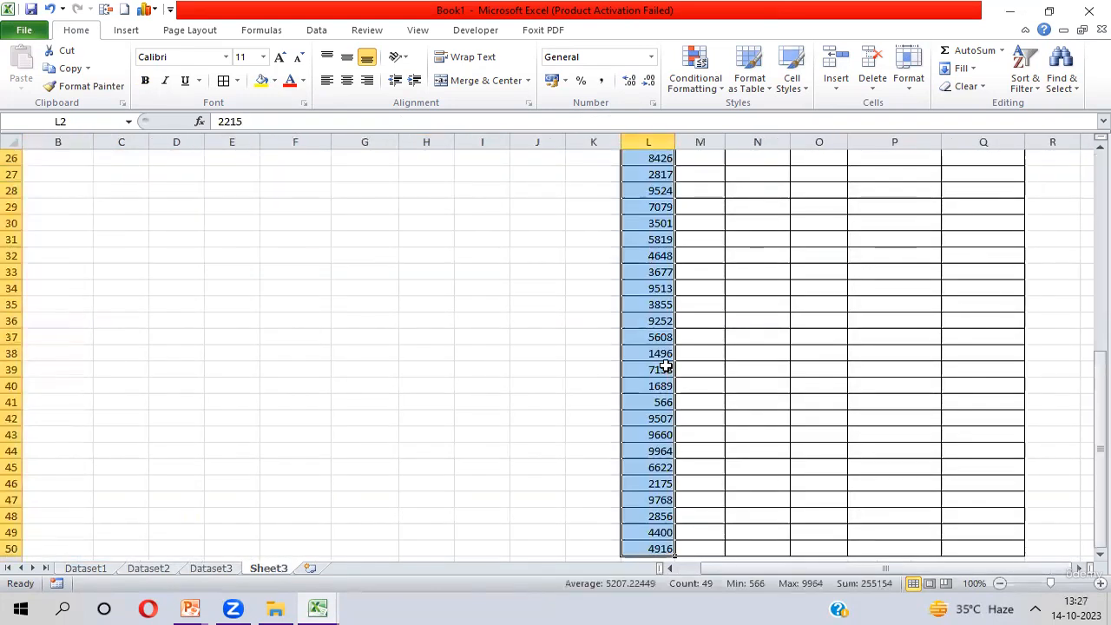
key("ctrl+Up")
key("Down")
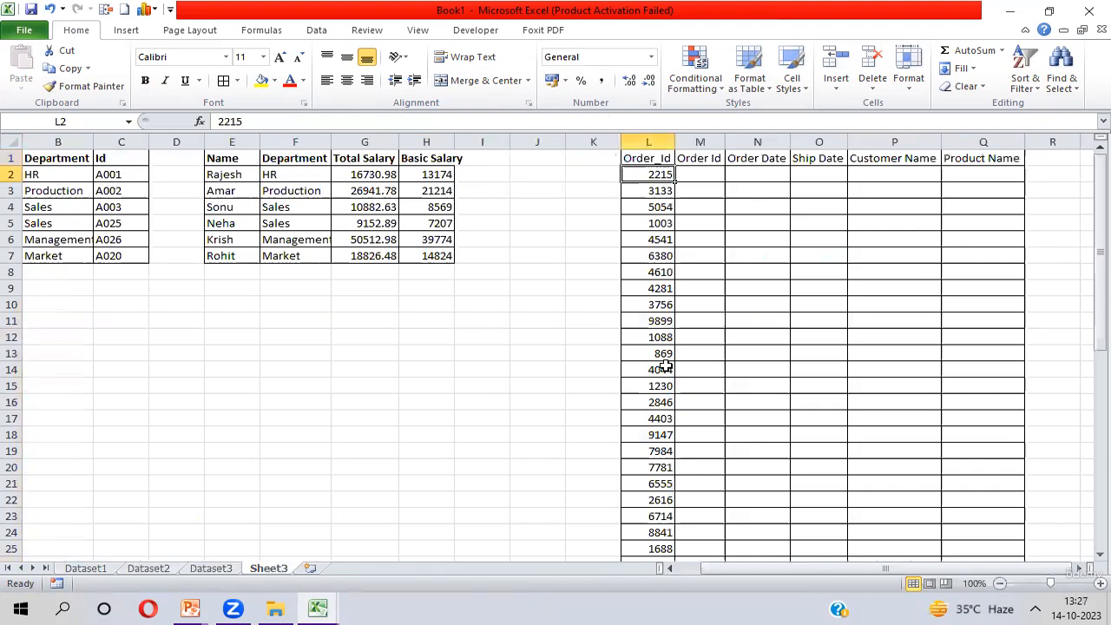
key("ctrl+shift+Down")
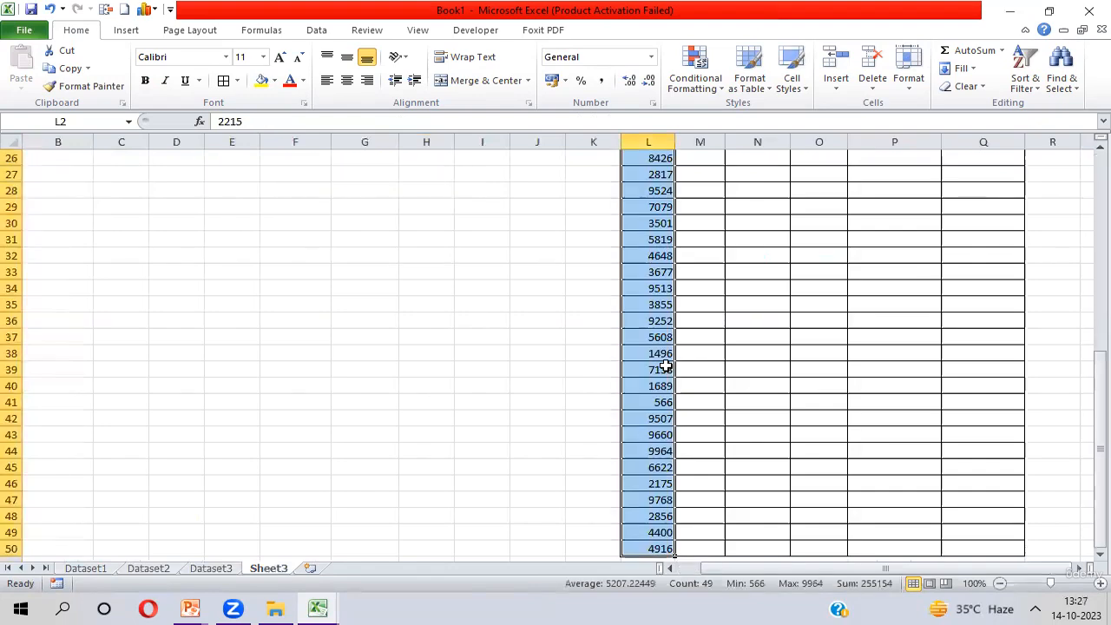
Examine the header row on Dataset2, from Order Date across to Ship Date.
key("ctrl+Page_Up")
key("ctrl+Page_Up")
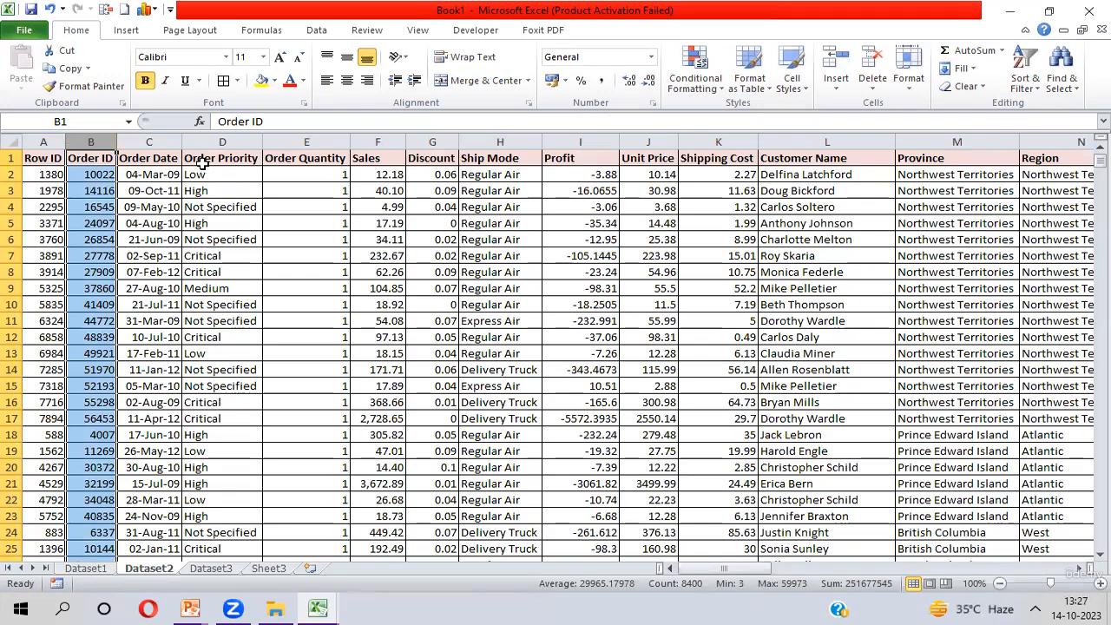
left_click(176, 158)
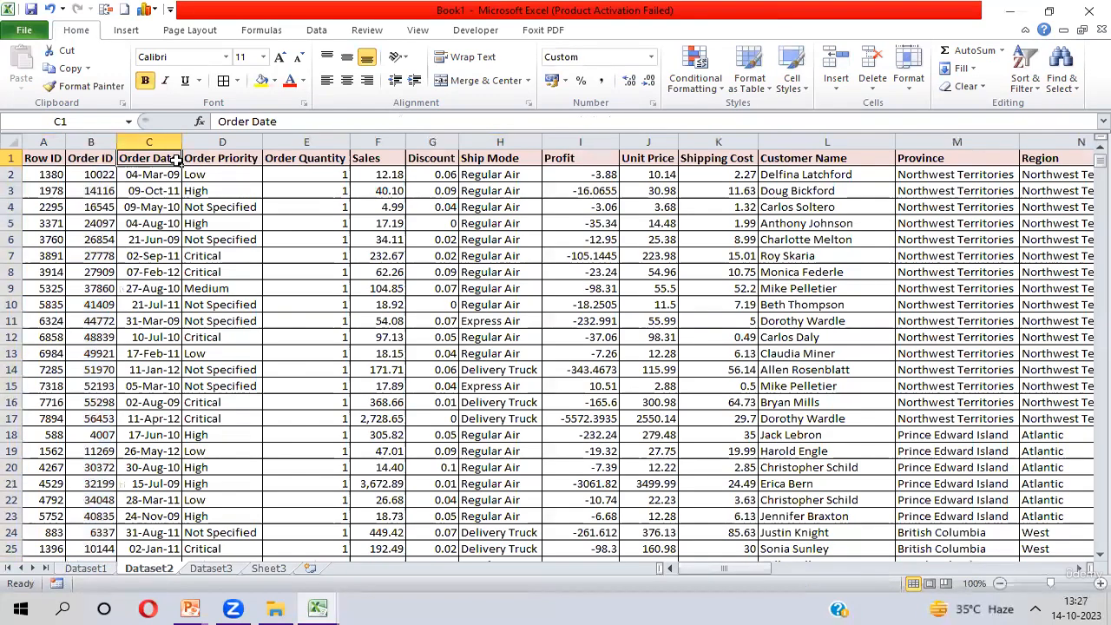
key("ctrl+Right")
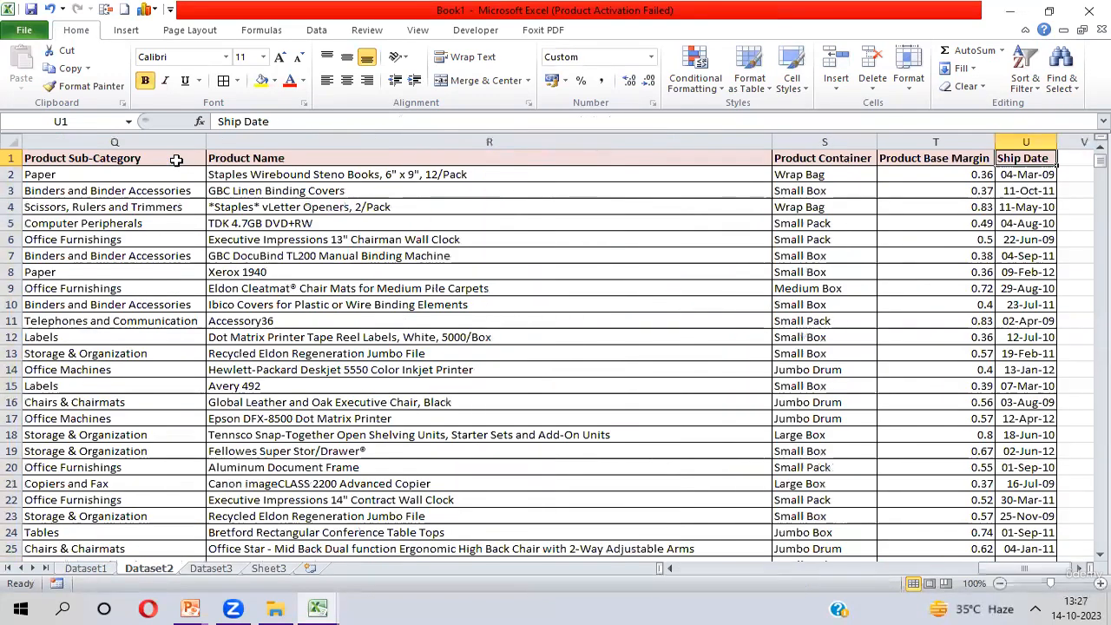
key("ctrl+Left")
key("Right")
key("Right")
key("Right")
key("Right")
key("Right")
key("Right")
key("Right")
key("Right")
key("Right")
key("Right")
key("Right")
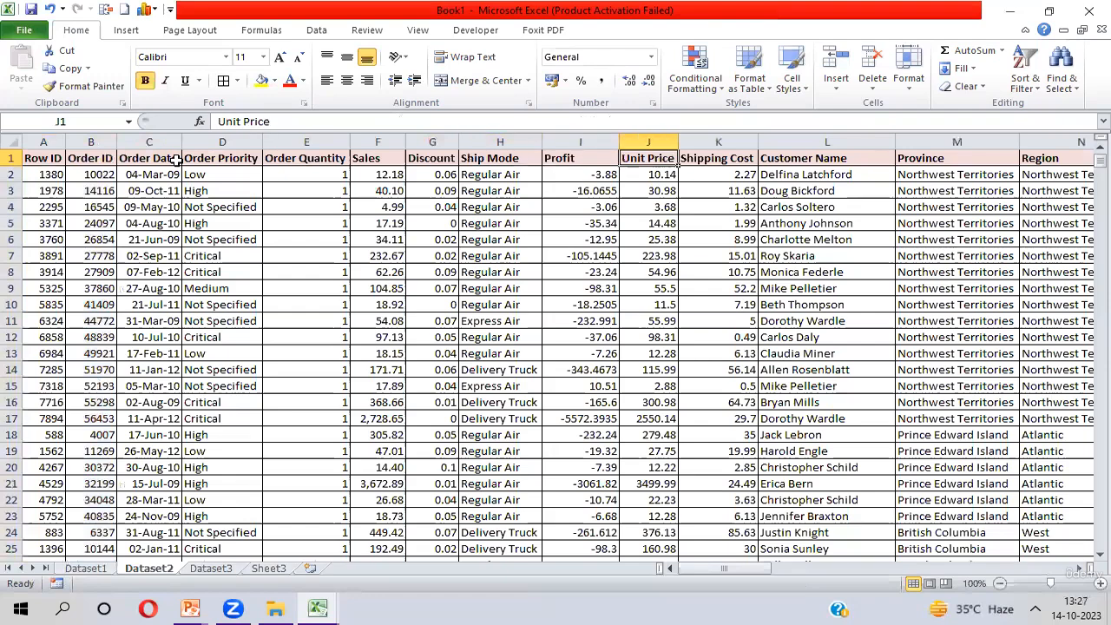
Go back to Sheet3 and review the Order_Id lookup list beside the Order Id header in M1.
key("ctrl+Page_Down")
key("ctrl+Page_Down")
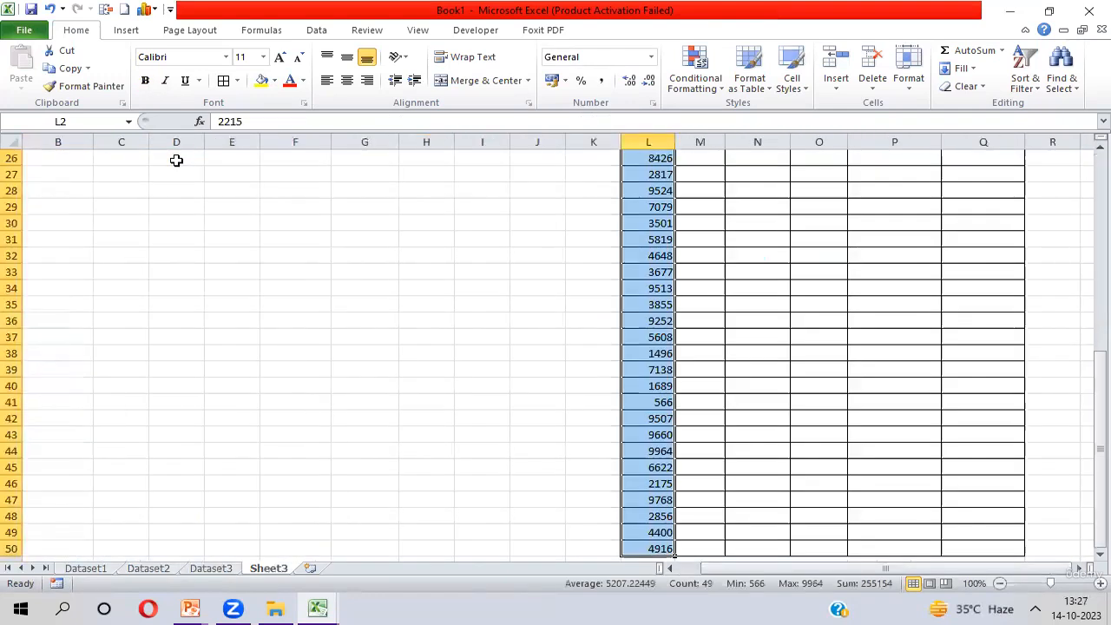
key("ctrl+Up")
key("Right")
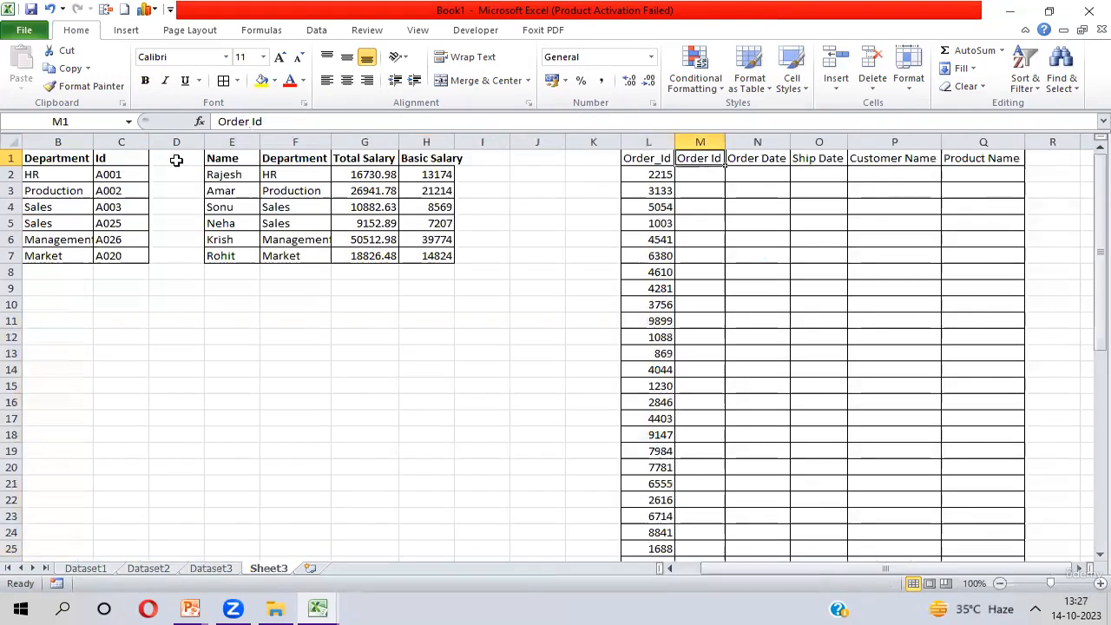
key("Down")
key("Left")
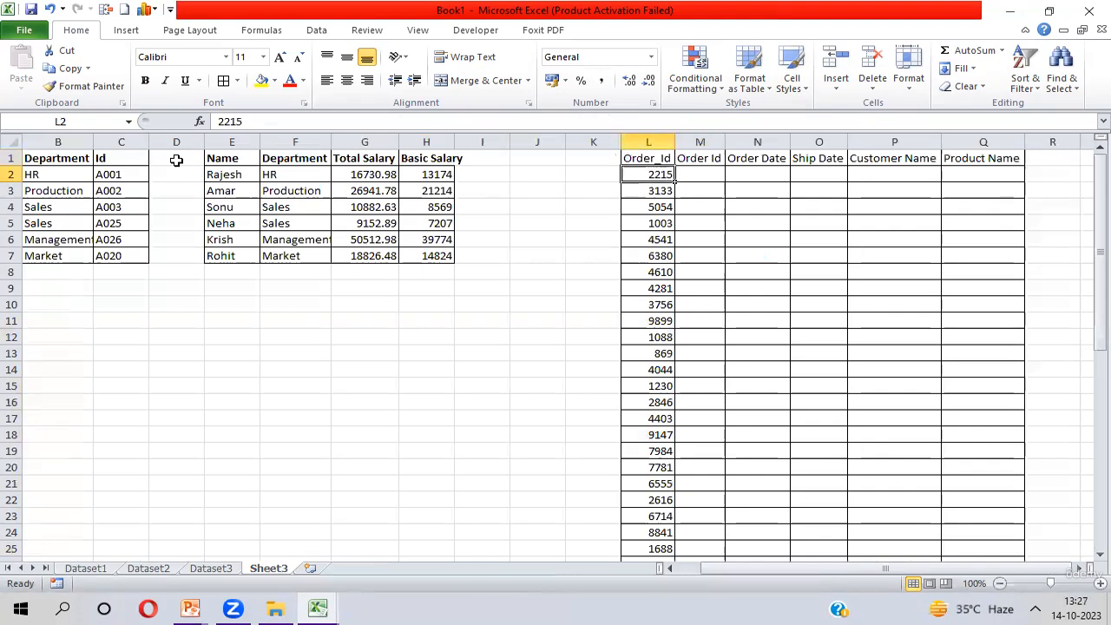
key("ctrl+shift+Down")
key("ctrl+Up")
key("Right")
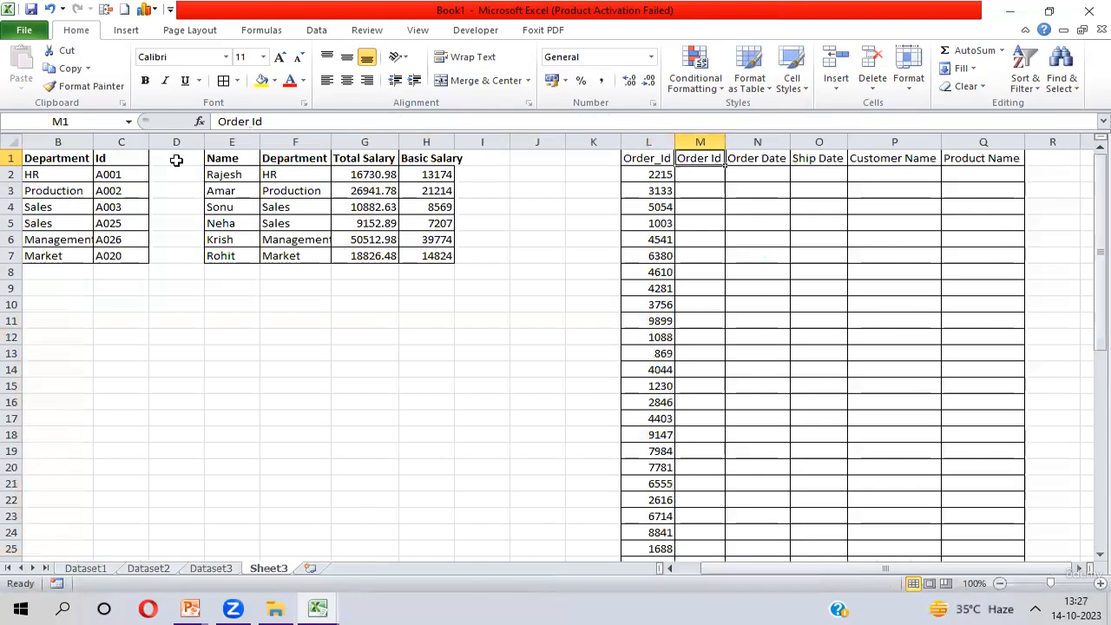
Select M2:Q2 to examine the empty result cells in the first row of the order table.
key("Down")
key("shift+Right")
key("shift+Right")
key("shift+Right")
key("shift+Right")
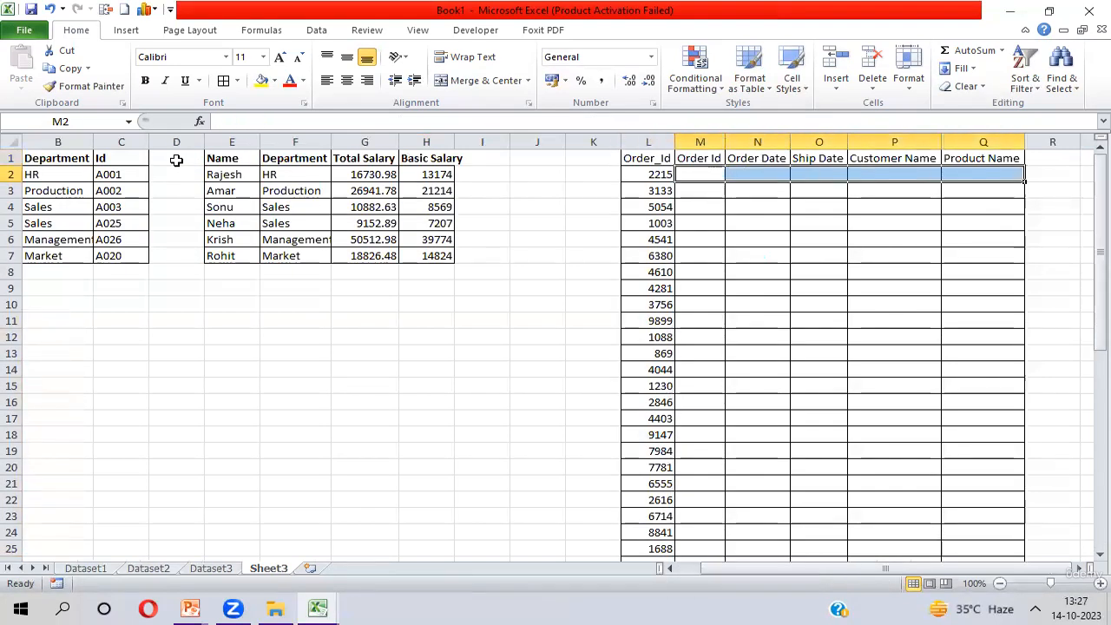
key("shift+Left")
key("shift+Left")
key("shift+Left")
key("shift+Left")
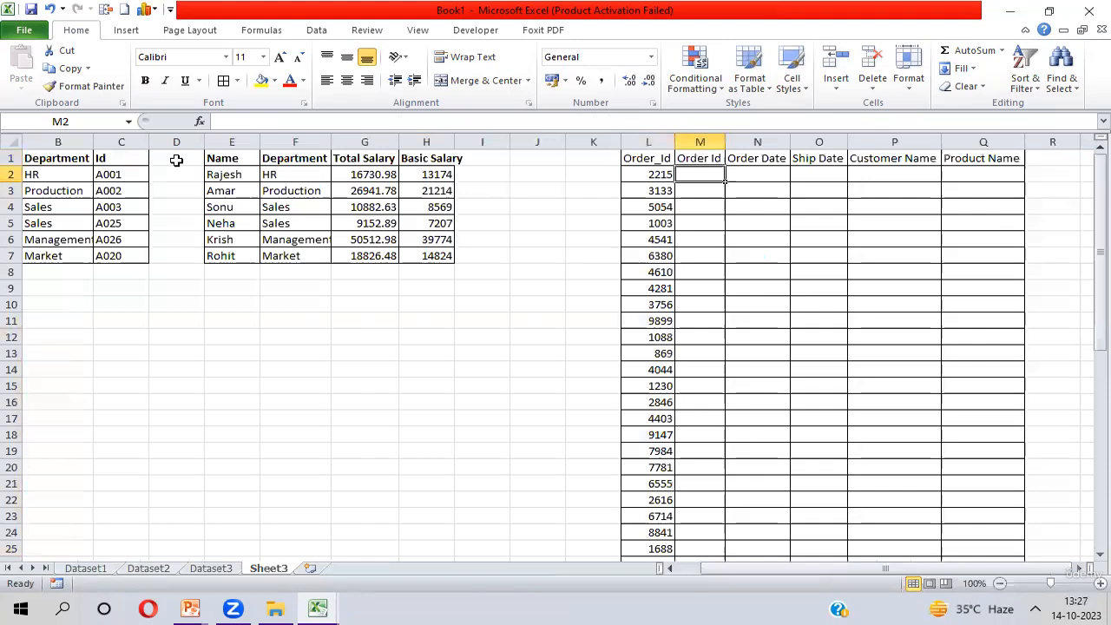
key("shift+Right")
key("shift+Right")
key("shift+Right")
key("shift+Right")
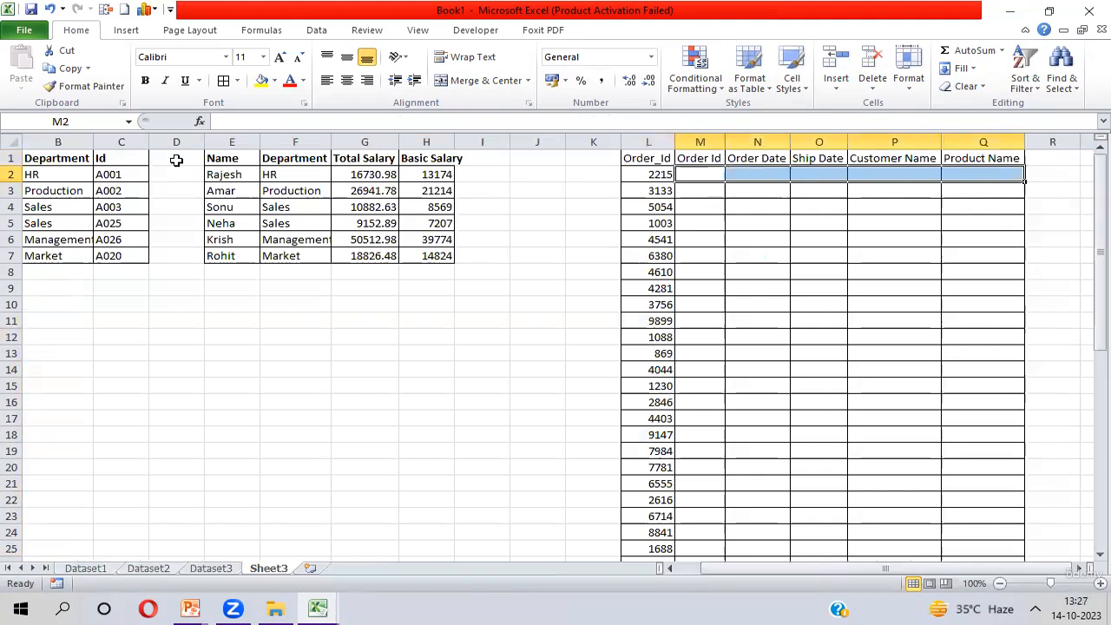
Read through the order table's result headers in M1:Q1, from Order Id to Product Name.
key("Up")
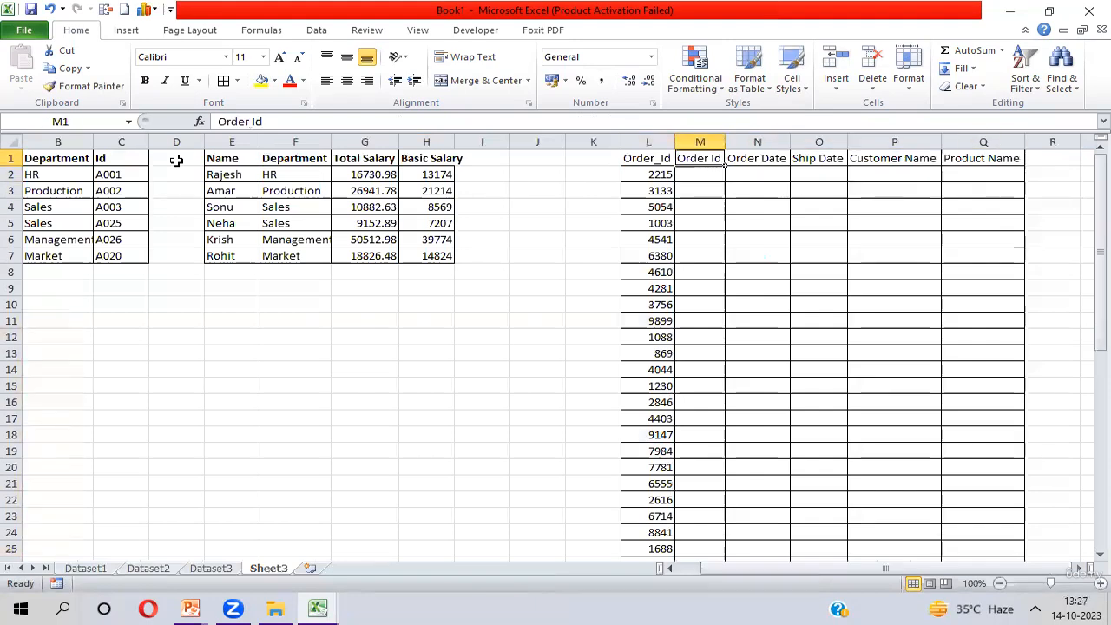
key("Right")
key("Right")
key("Right")
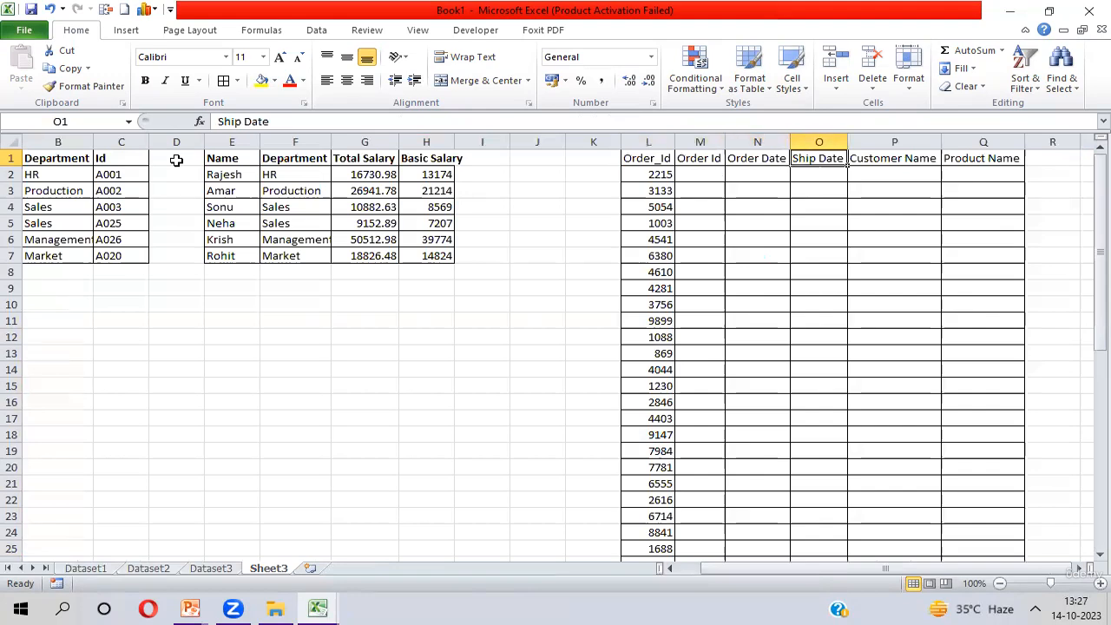
key("Right")
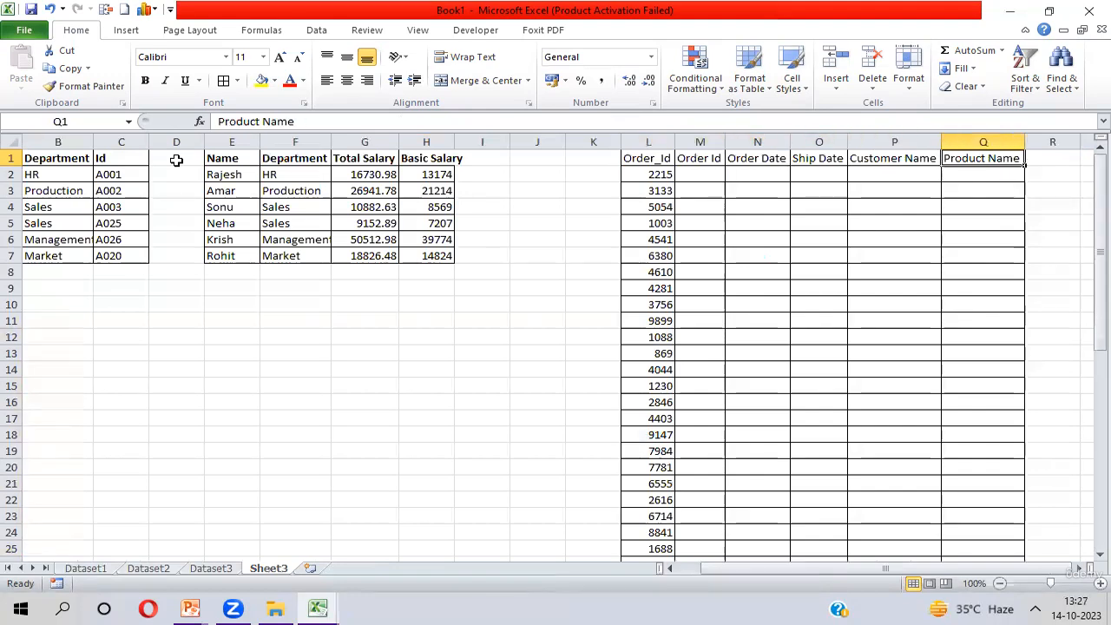
key("Left")
key("Left")
key("Left")
key("Left")
key("Down")
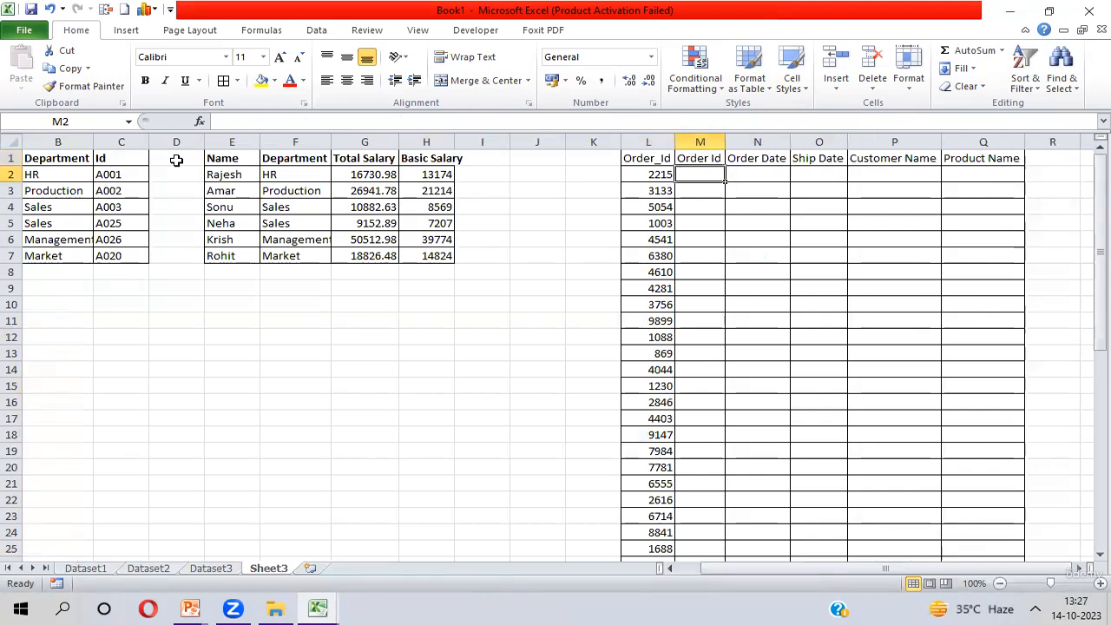
Recheck the Order_Id values in L2:L50 and view the existing VLOOKUP and MATCH formula in F2.
key("Left")
key("ctrl+shift+Down")
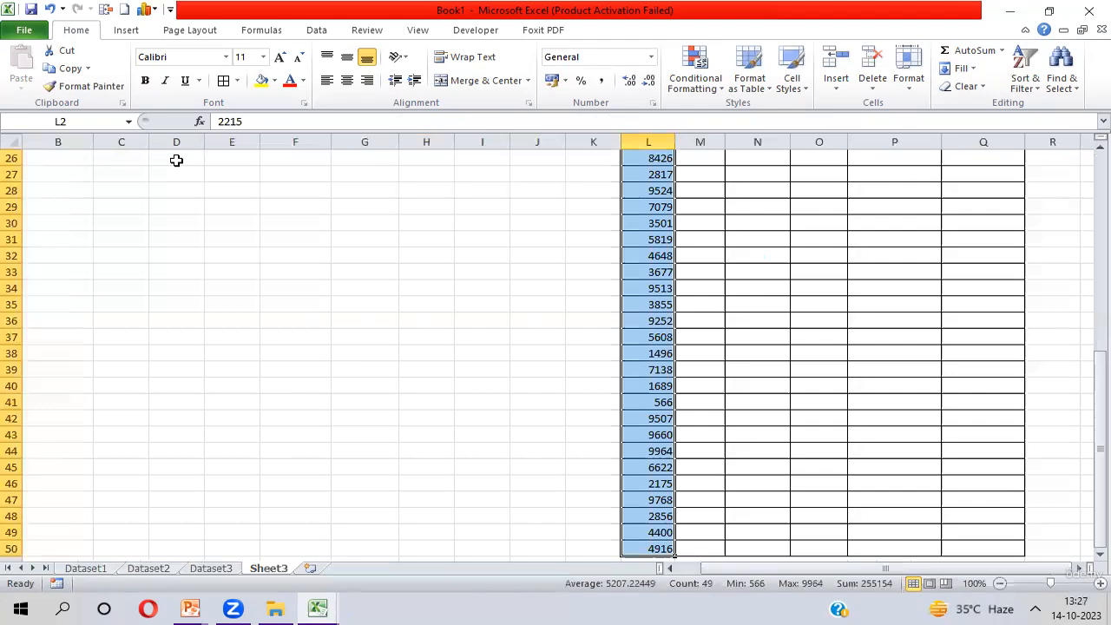
key("ctrl+Up")
key("Right")
key("Down")
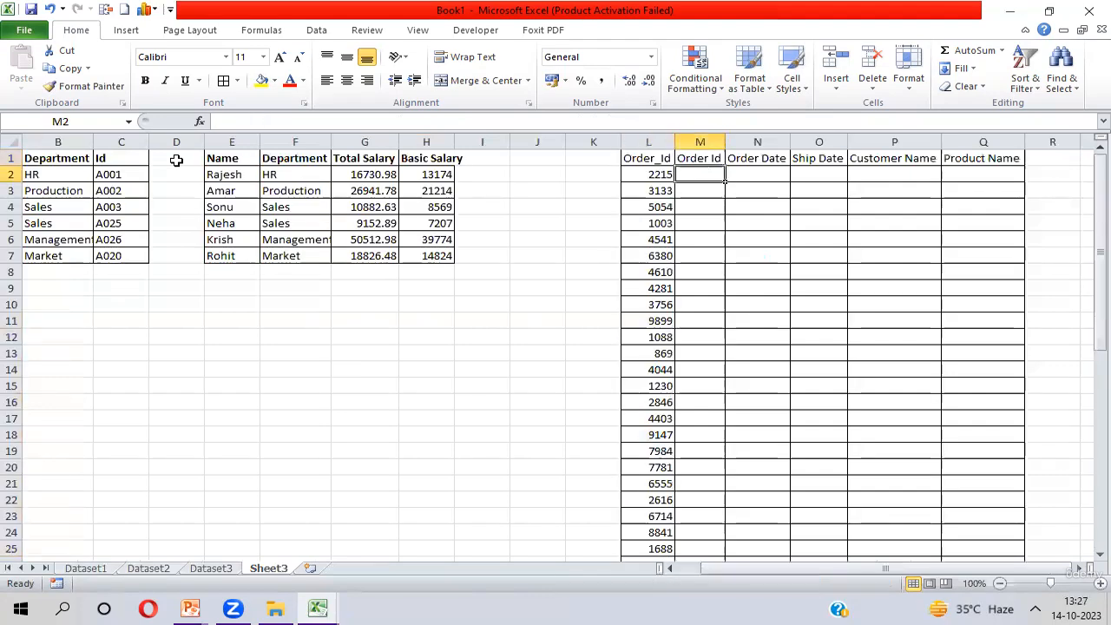
left_click(274, 174)
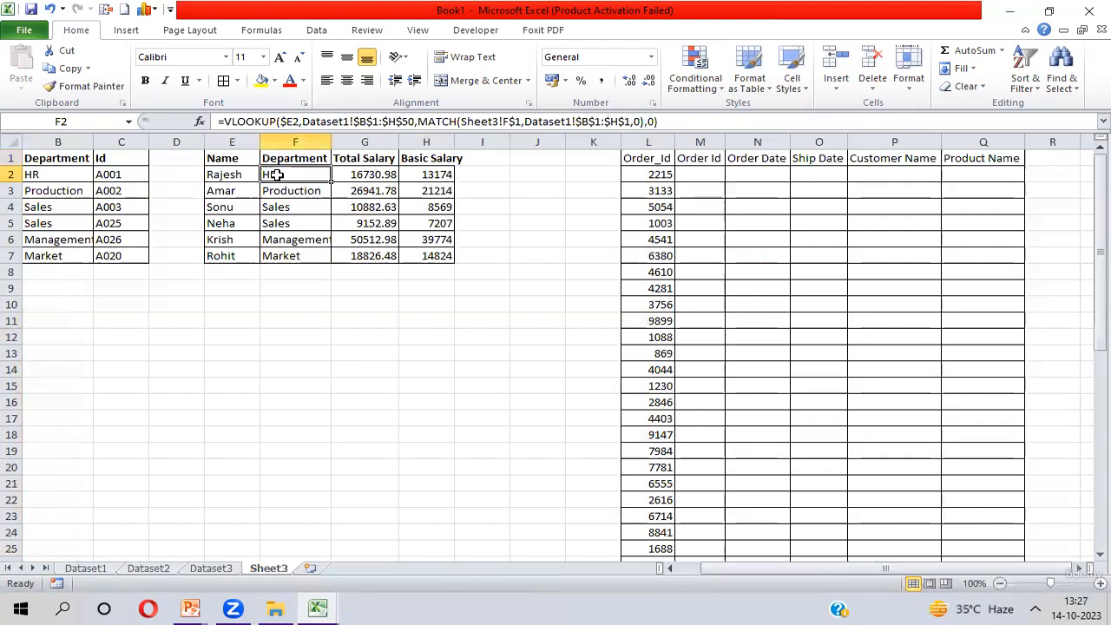
Start a VLOOKUP formula in M2 with $L2 as the lookup value, locking only the column.
left_click(702, 173)
type("=")
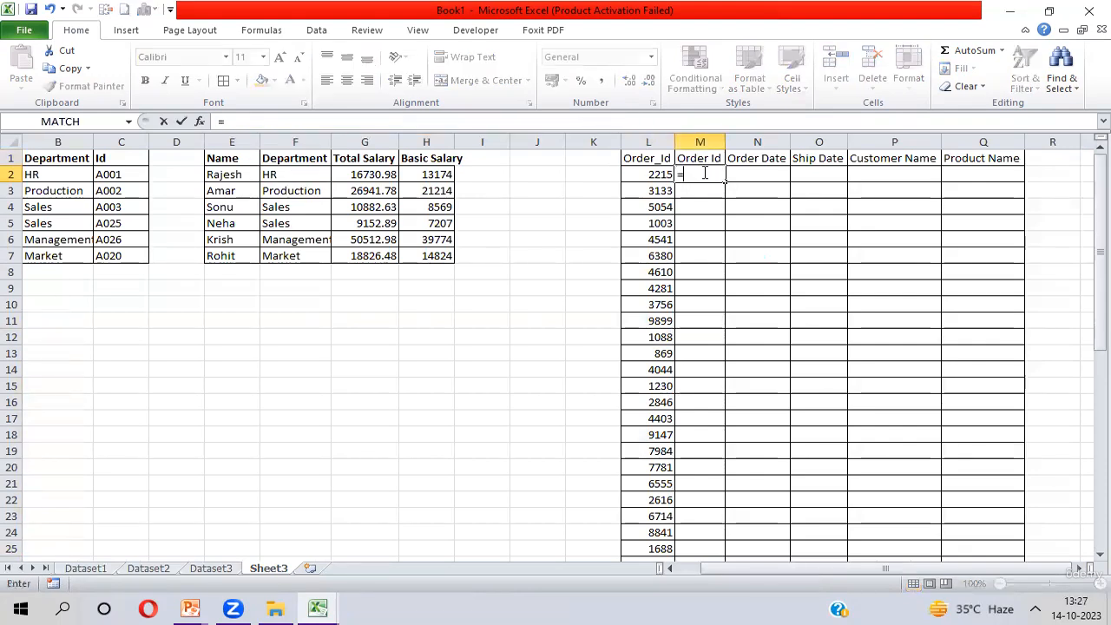
type("vl")
key("Tab")
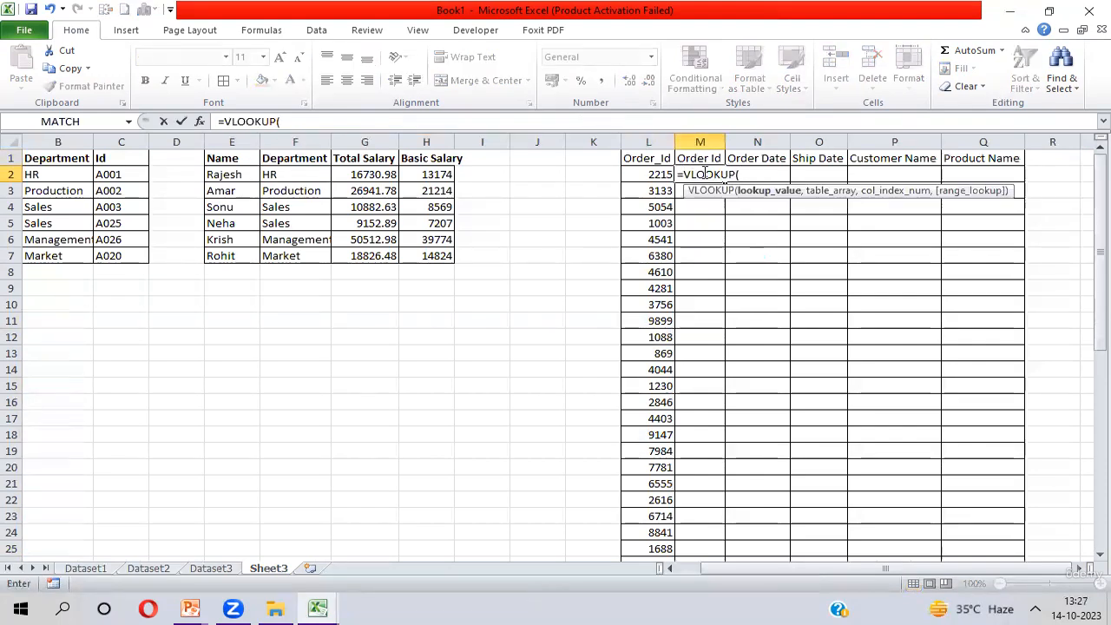
key("Left")
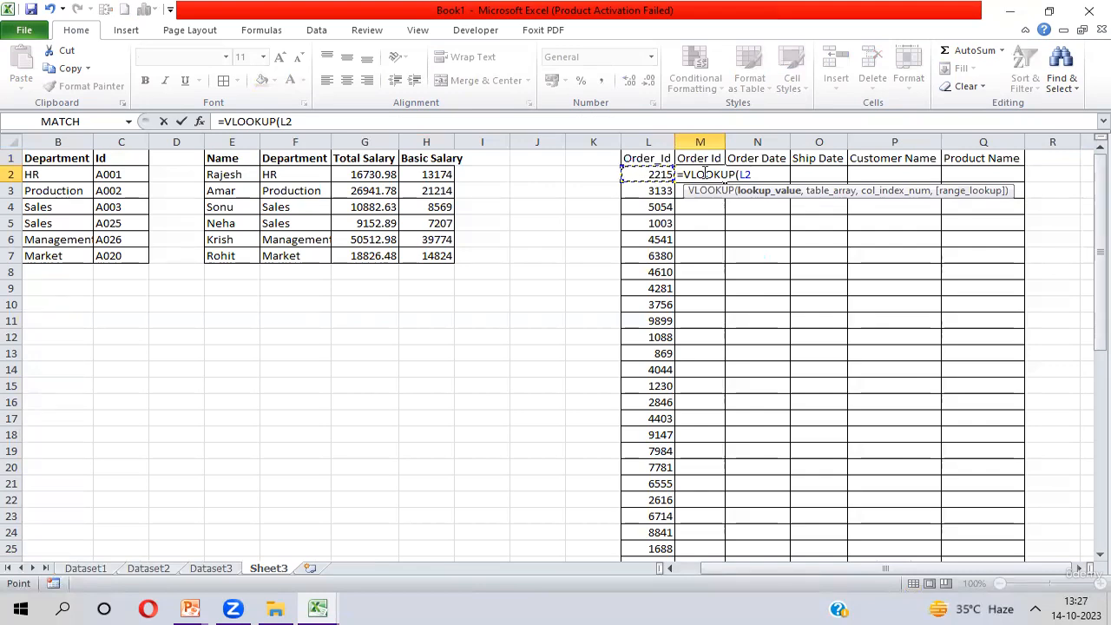
key("F4")
key("F4")
key("F4")
type(",")
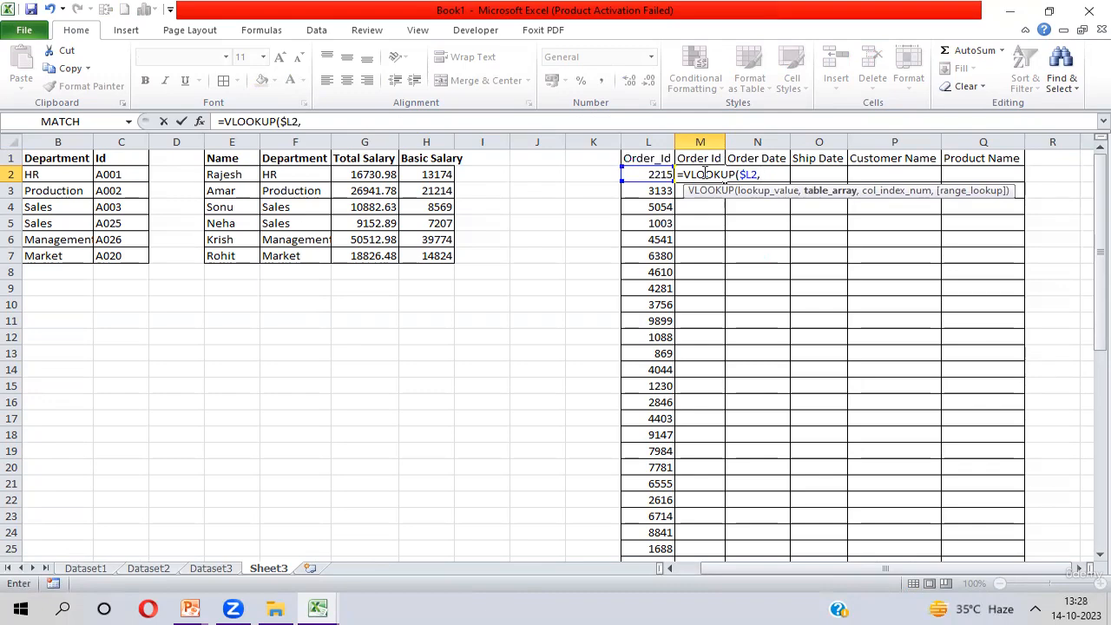
Set the VLOOKUP's table array to Dataset2!$B$1:$U$8400 with absolute references.
key("ctrl+Page_Up")
key("ctrl+Page_Up")
key("ctrl+Page_Up")
key("ctrl+Page_Down")
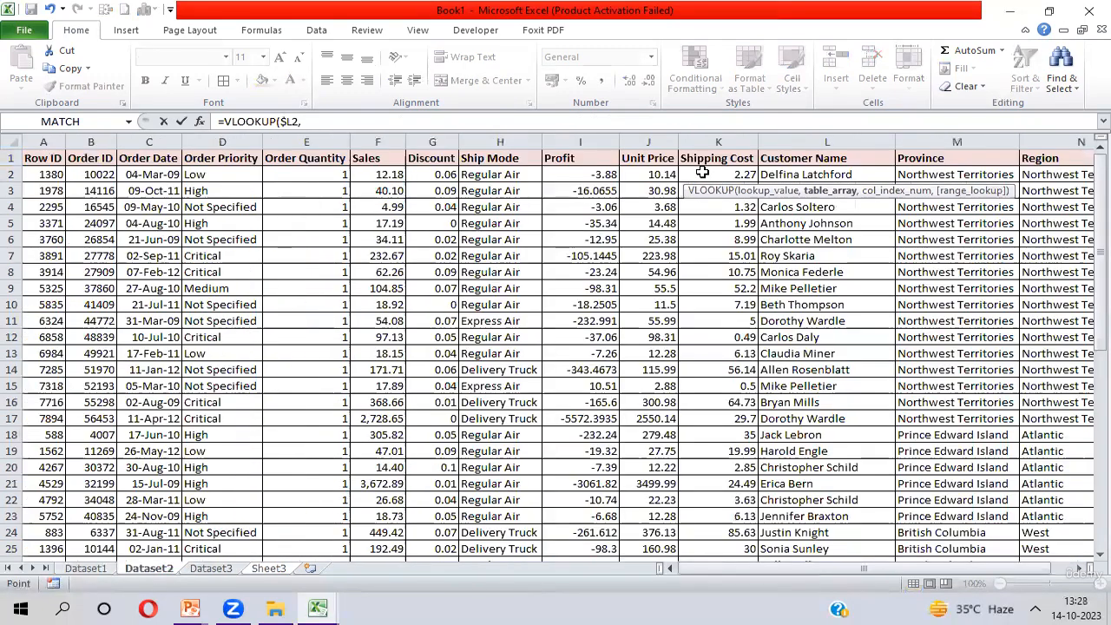
key("ctrl+Home")
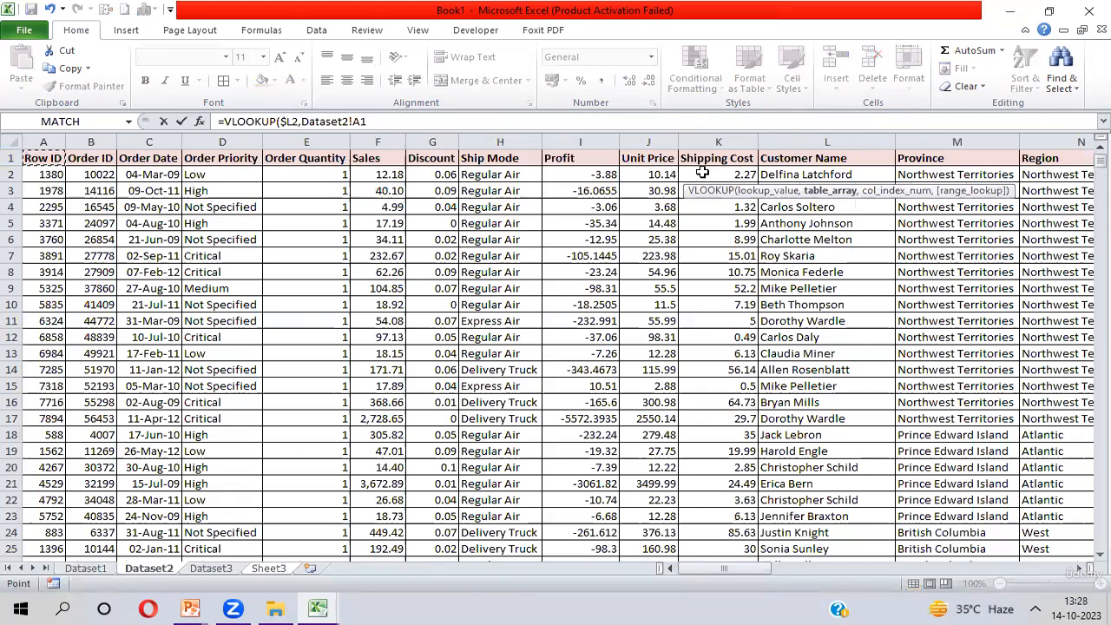
key("Right")
key("ctrl+shift+Right")
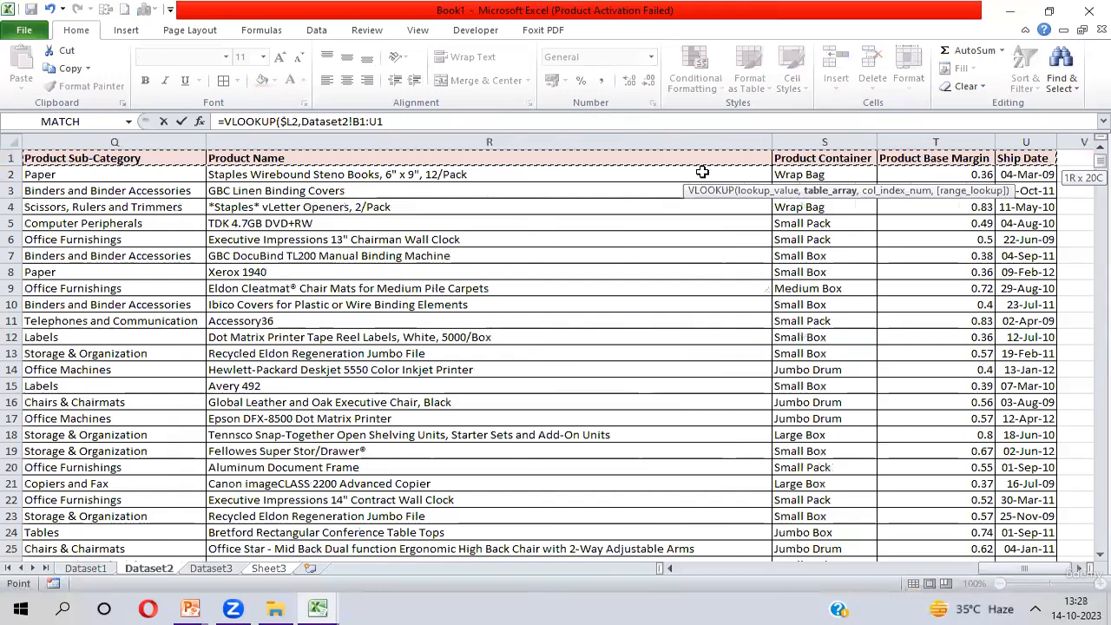
key("ctrl+shift+Down")
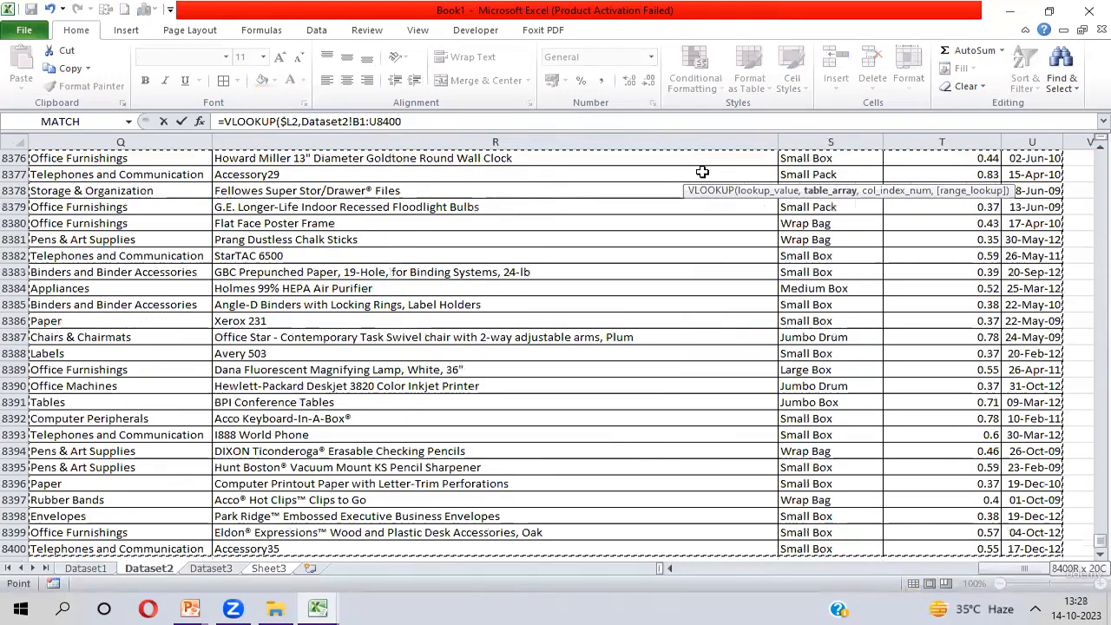
key("F4")
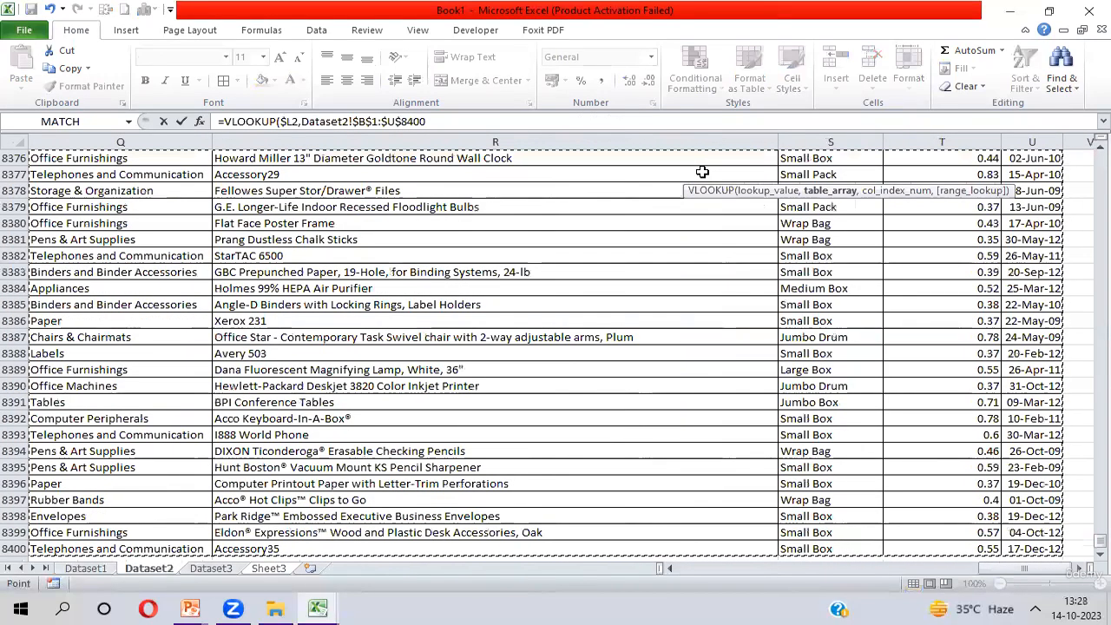
Complete the VLOOKUP in M2 with column index 1 and range lookup 0 for an exact match.
type(",")
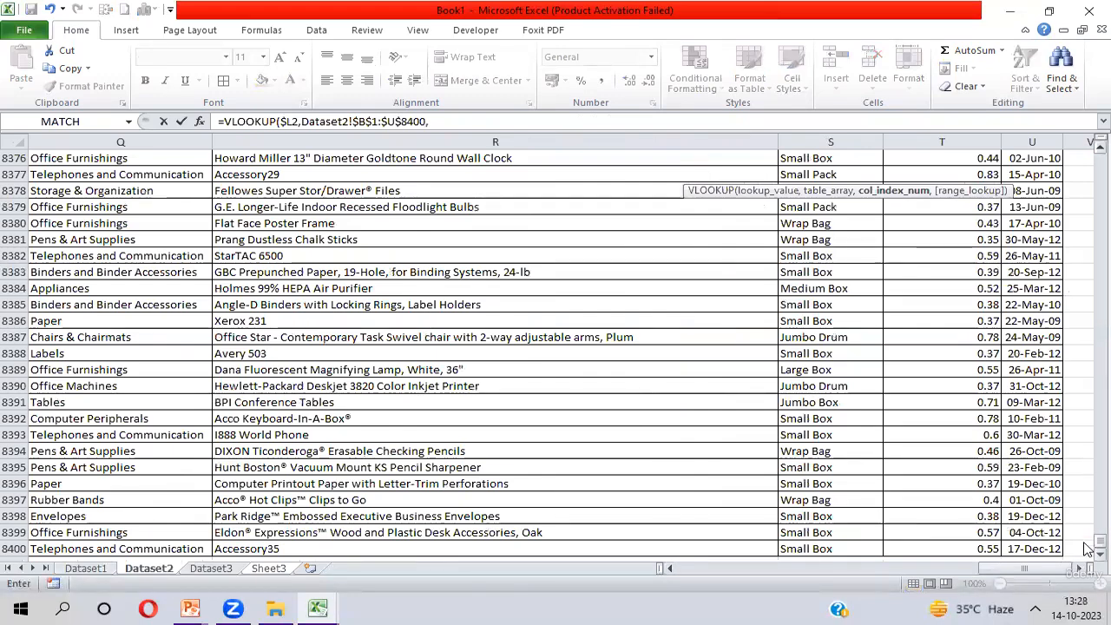
left_click_drag(1099, 542, 1094, 158)
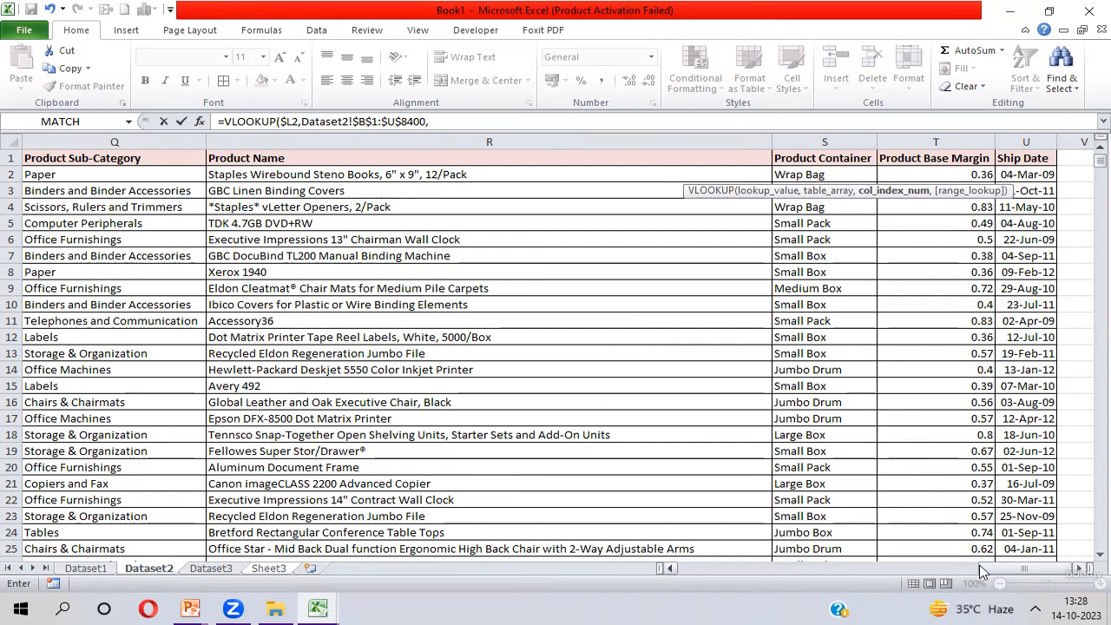
left_click_drag(998, 569, 499, 555)
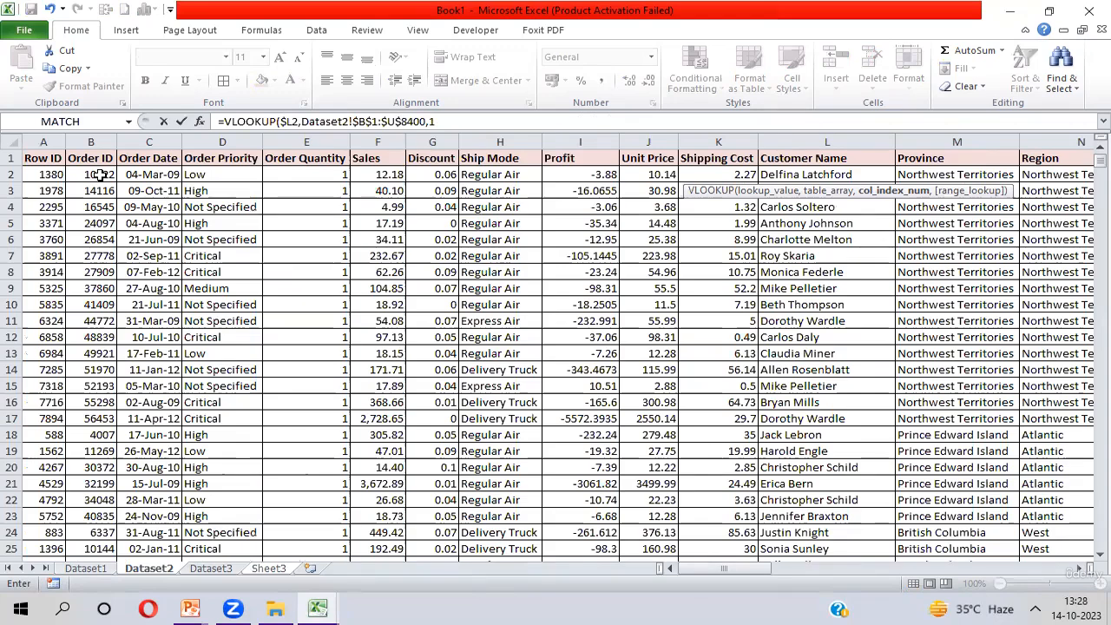
type(",0")
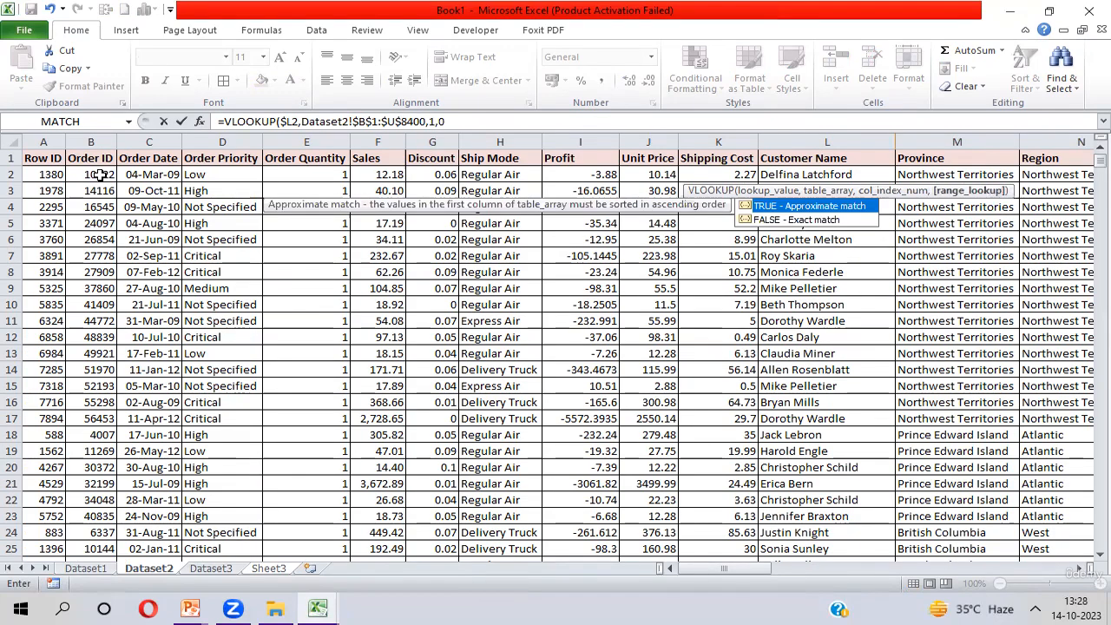
type(")")
key("Return")
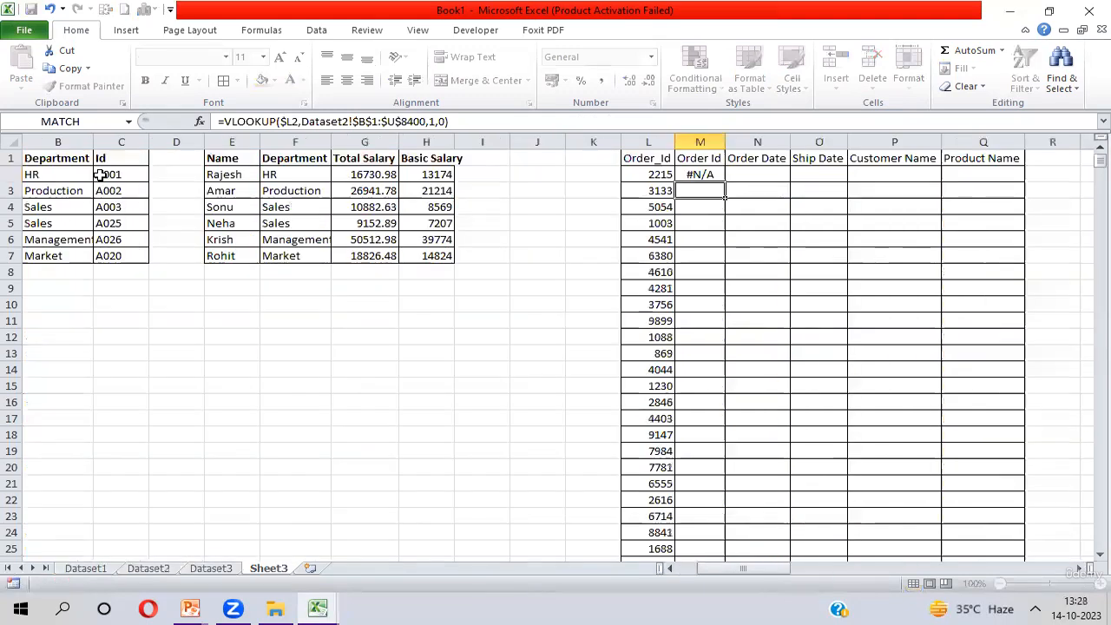
Fill the VLOOKUP formula from M2 down to M50, matching the length of the Order_Id list.
key("Up")
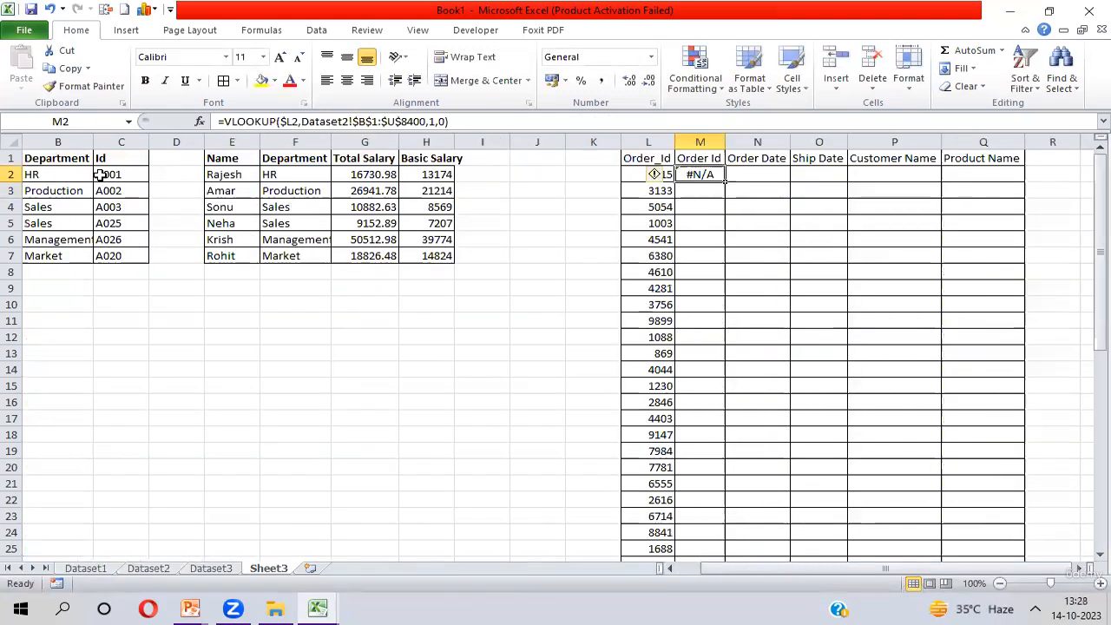
key("Left")
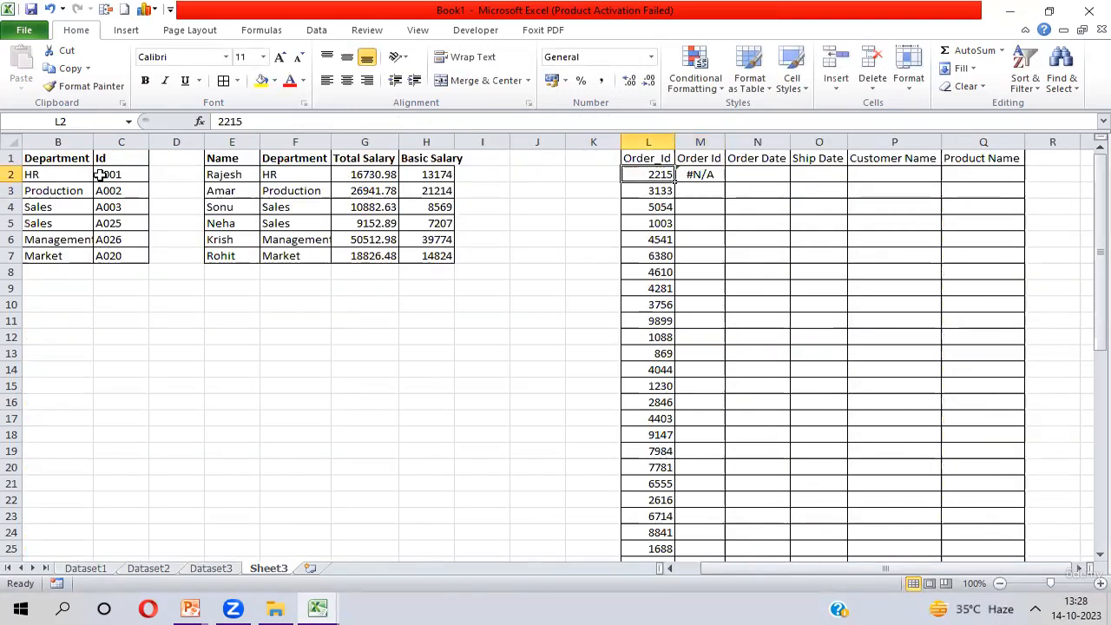
key("Right")
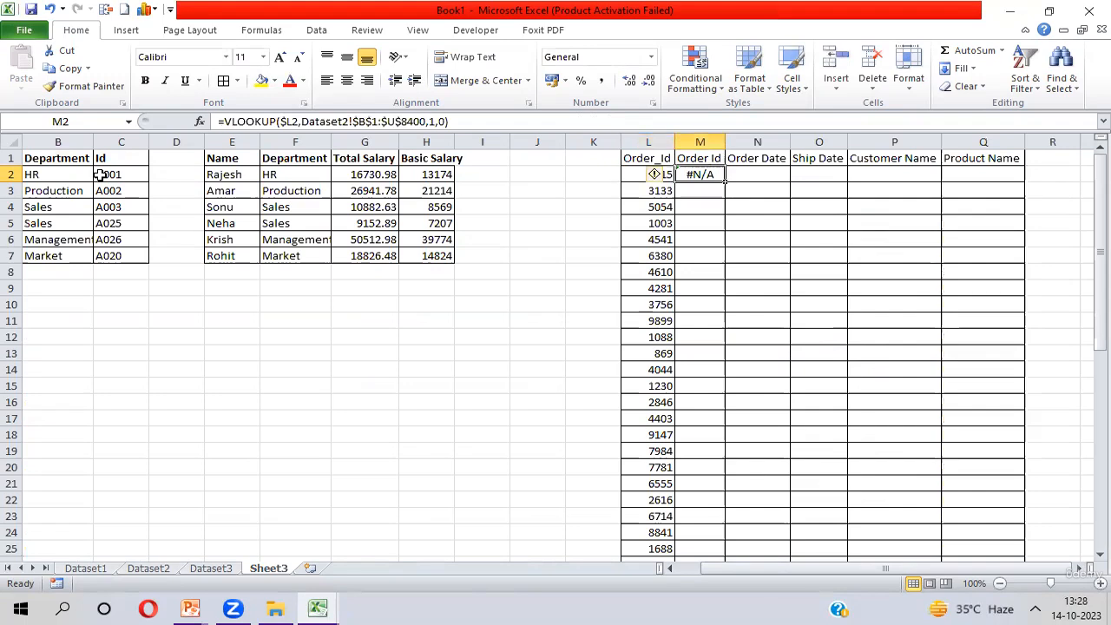
key("Left")
key("ctrl+Down")
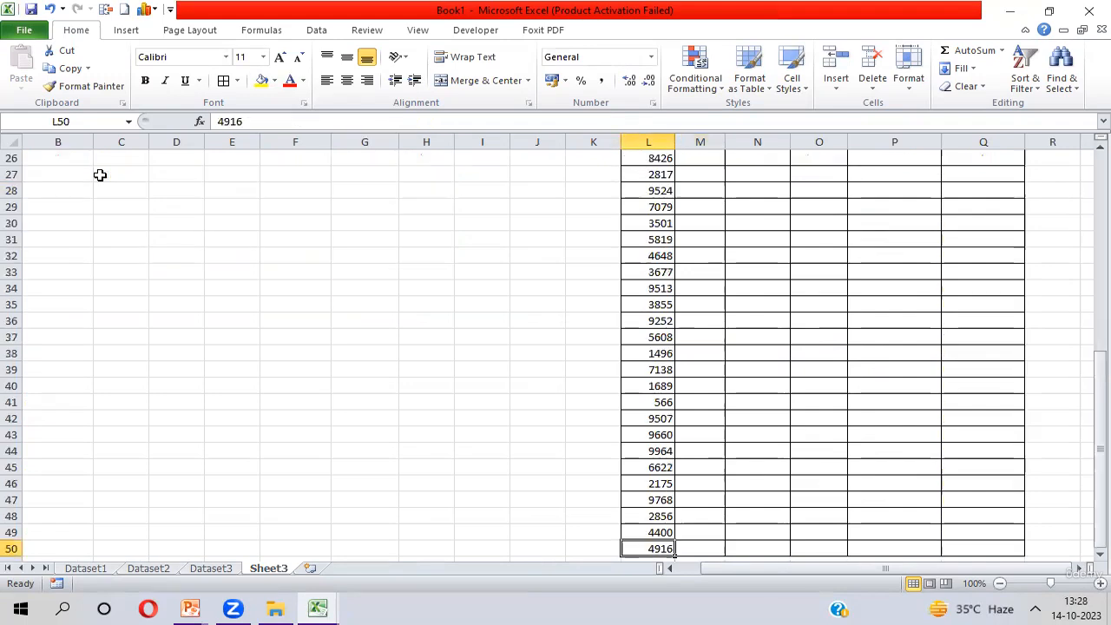
key("Right")
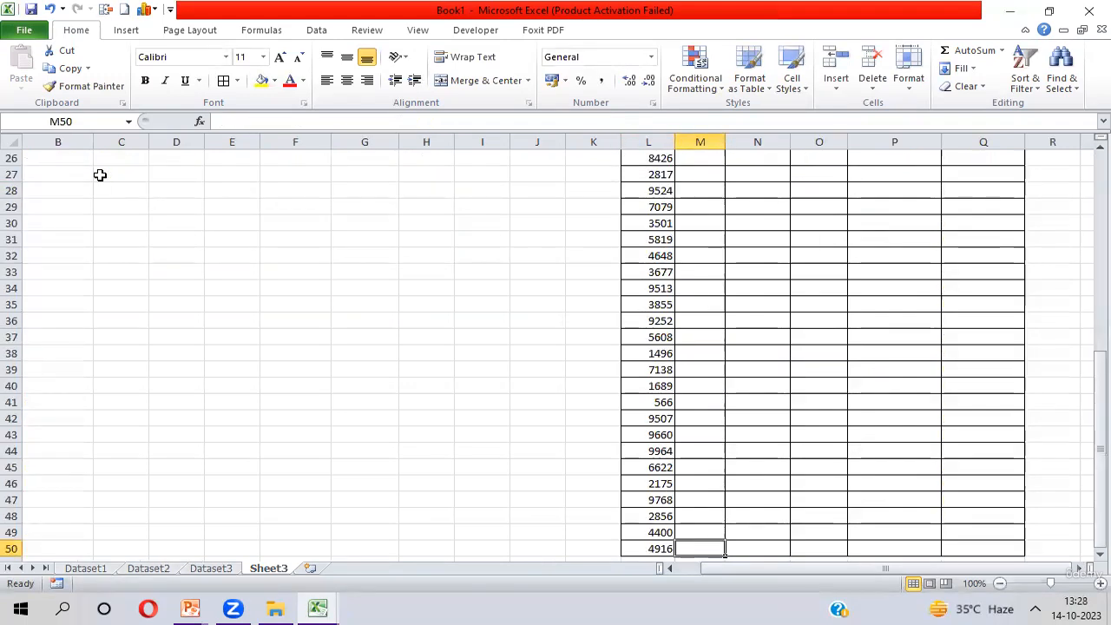
key("ctrl+shift+Up")
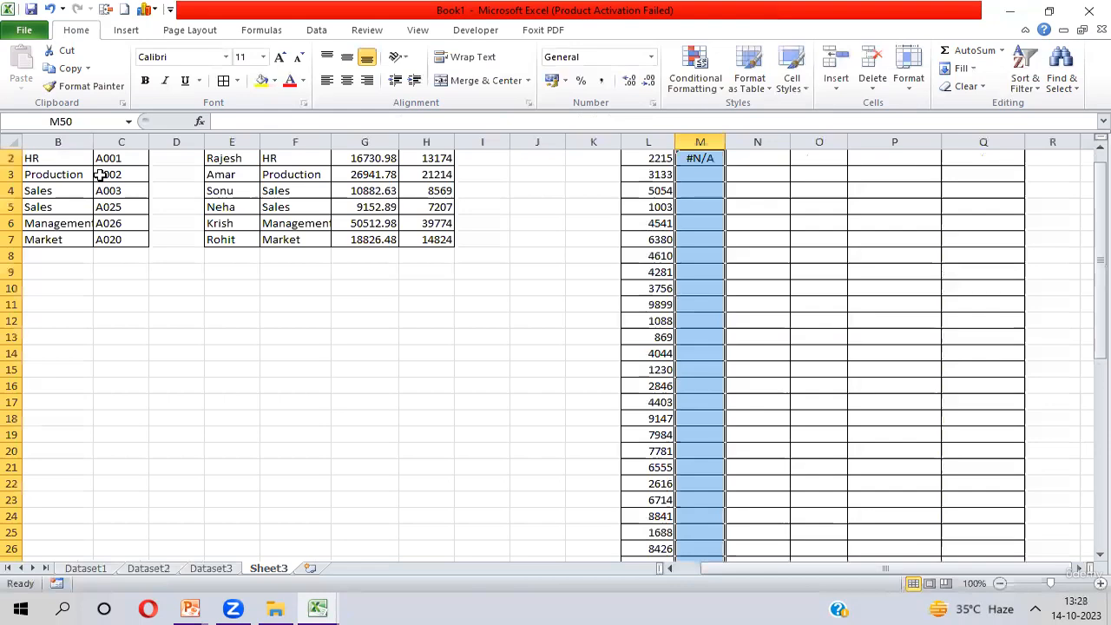
key("ctrl+d")
Compare the VLOOKUP results in the Order Id column with the lookup values in the Order_Id column.
key("ctrl+Up")
key("Down")
key("Down")
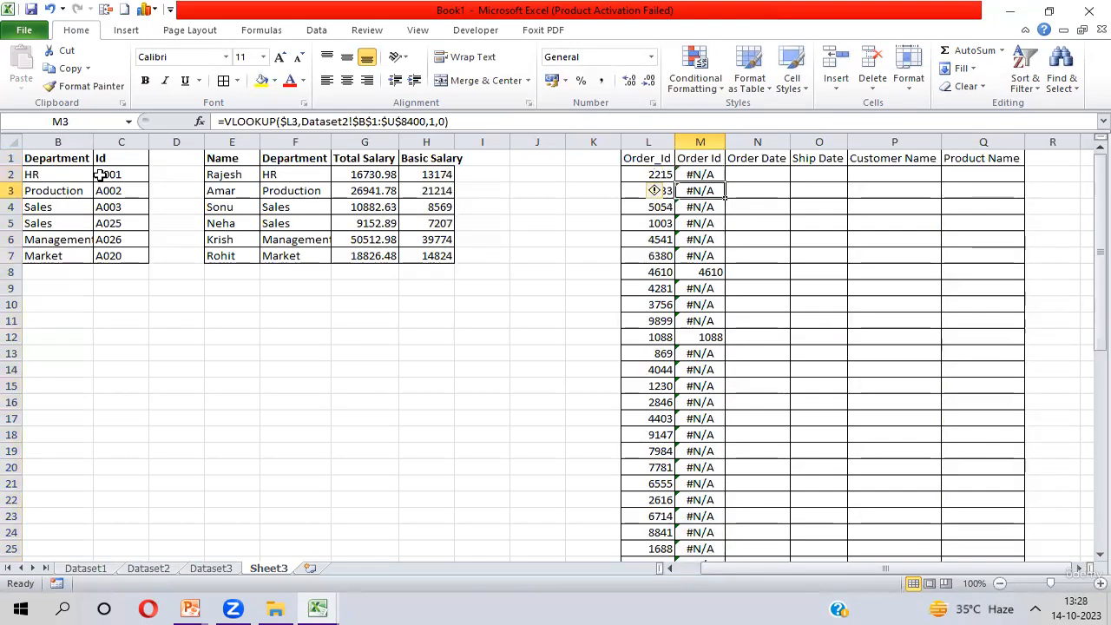
key("Down")
key("Down")
key("Down")
key("Down")
key("Down")
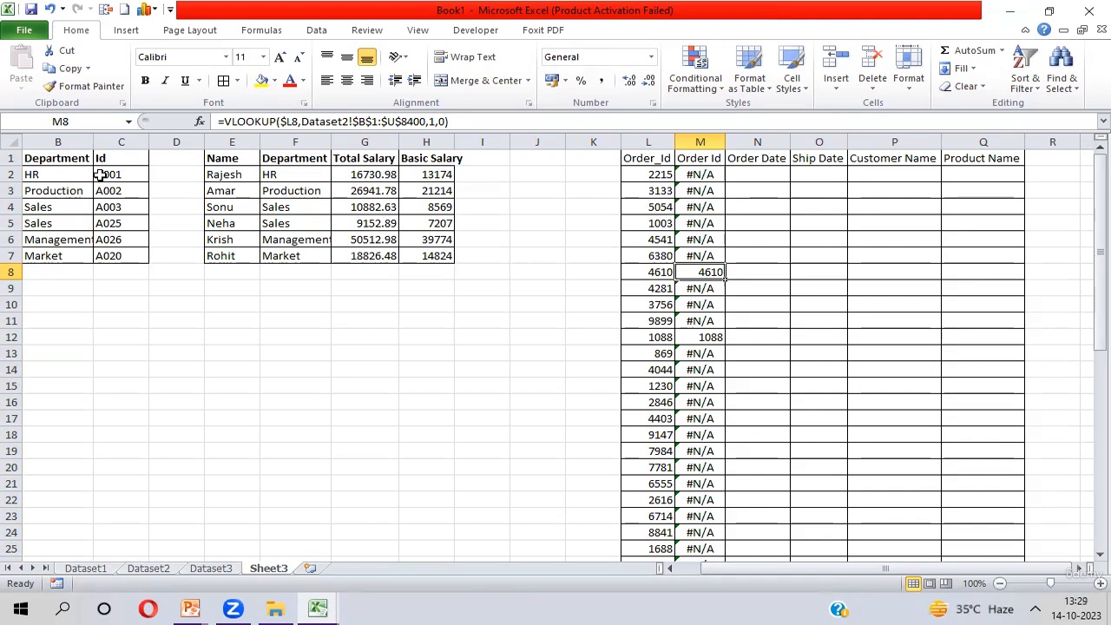
key("Left")
key("Up")
key("Up")
key("Up")
key("Up")
key("Up")
key("Up")
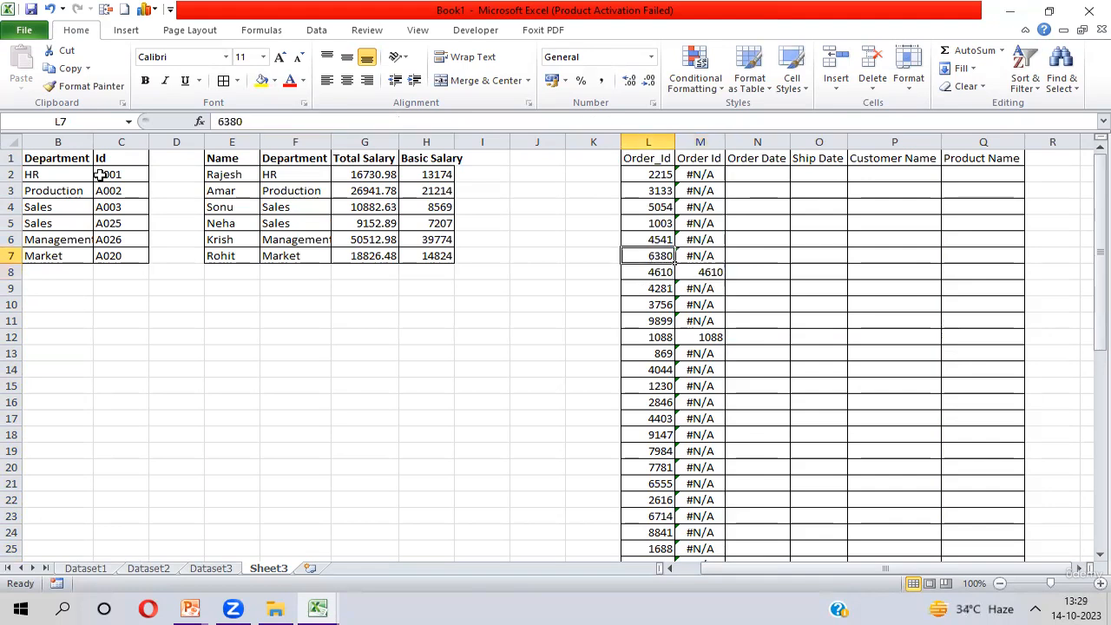
key("Right")
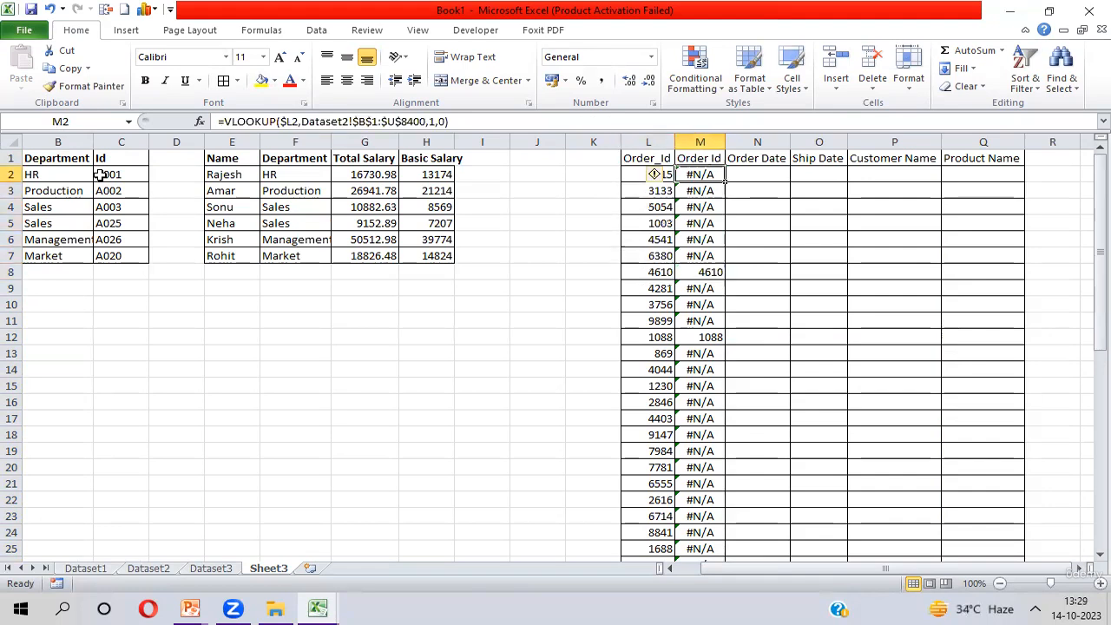
key("ctrl+shift+Down")
key("ctrl+Up")
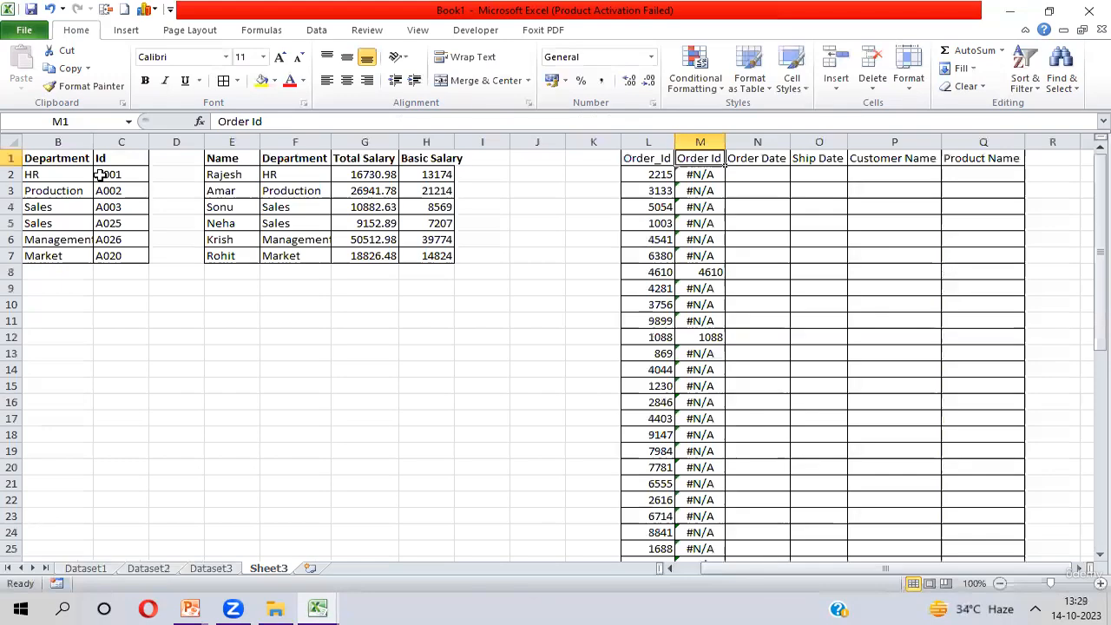
Review the Order_Id list in L2:L50 and check it against the order data on Dataset2.
key("Left")
key("Down")
key("ctrl+shift+Down")
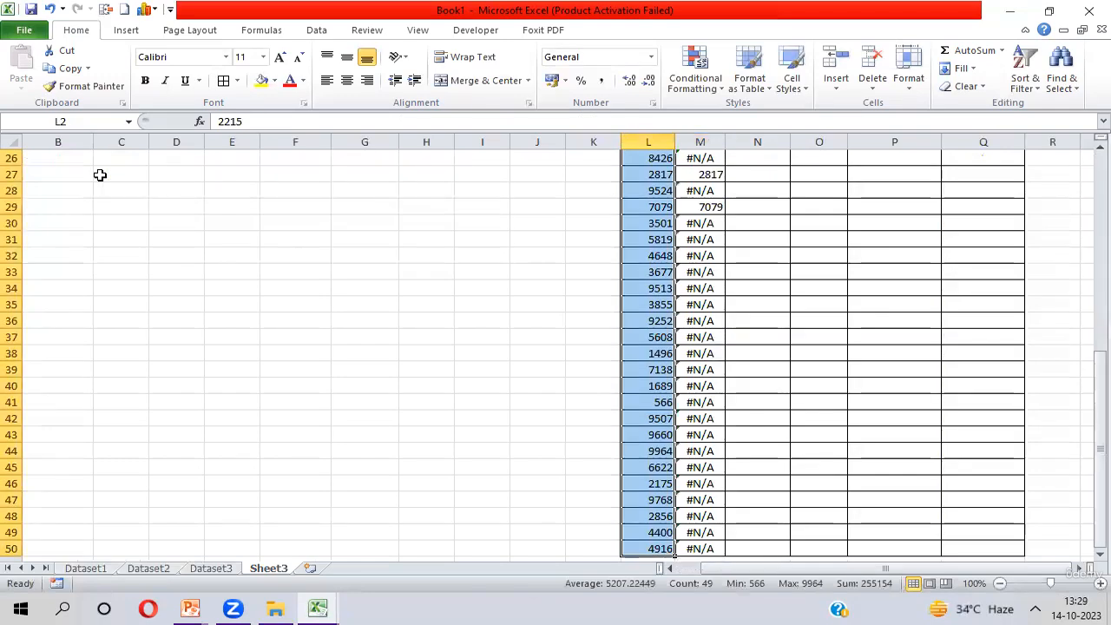
key("ctrl+Page_Up")
key("ctrl+Page_Up")
key("ctrl+Page_Down")
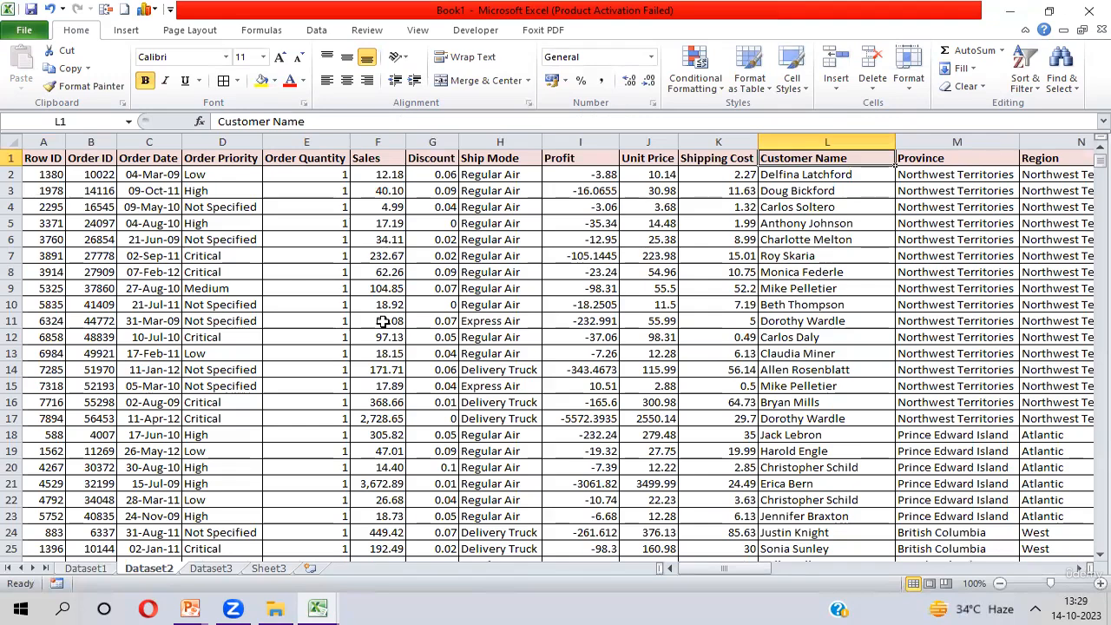
key("ctrl+Page_Down")
key("ctrl+Page_Down")
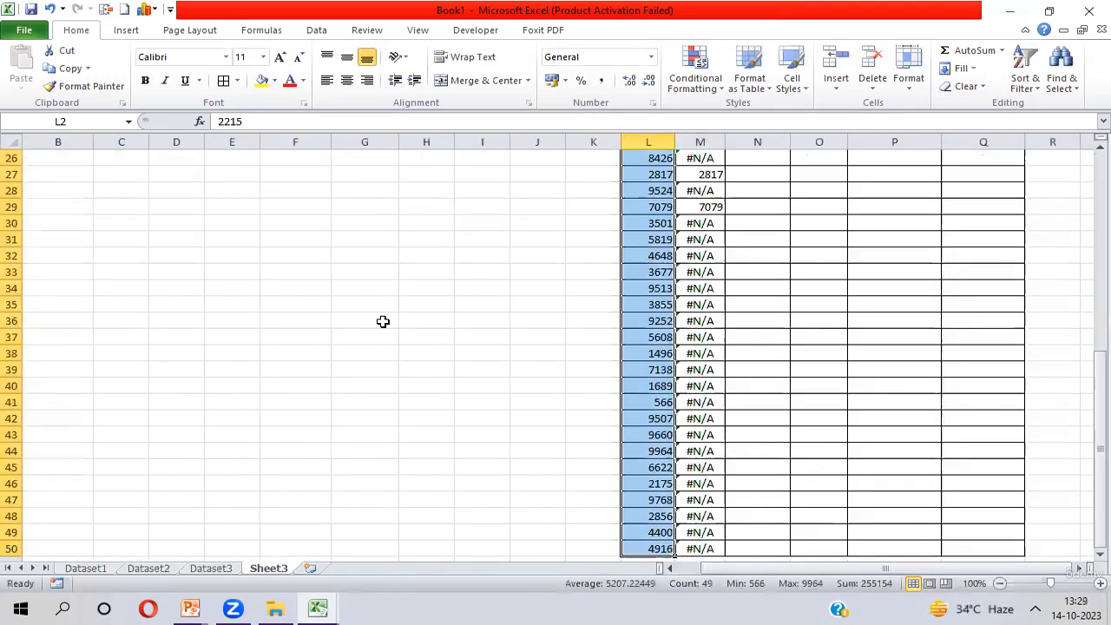
key("ctrl+Up")
key("Down")
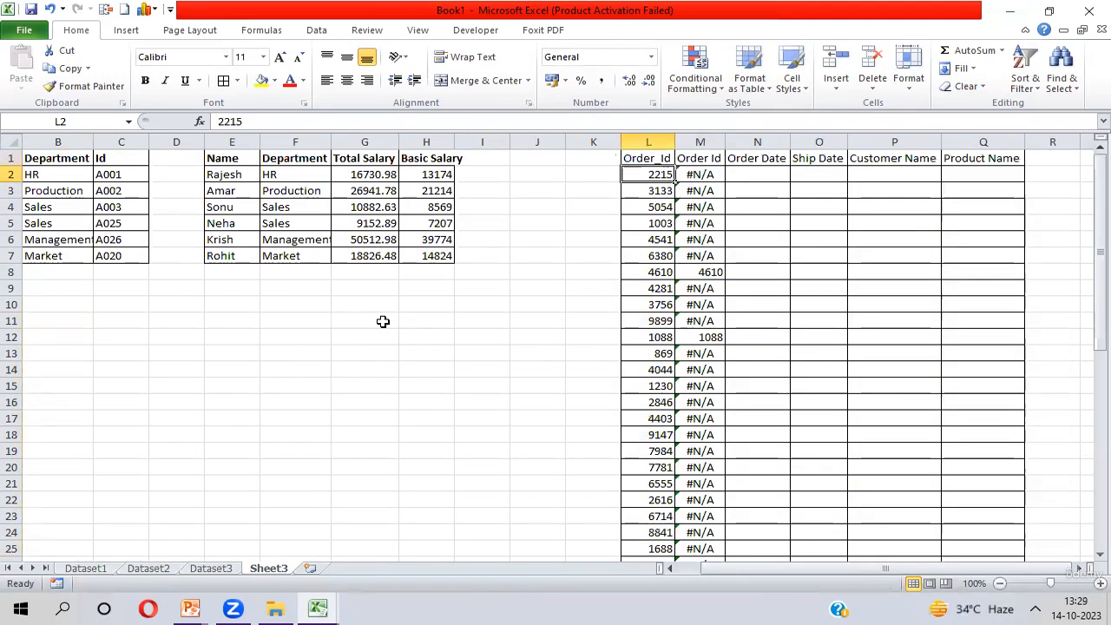
Inspect the column index argument of the VLOOKUP formula in M2, leaving the formula as it is.
key("Right")
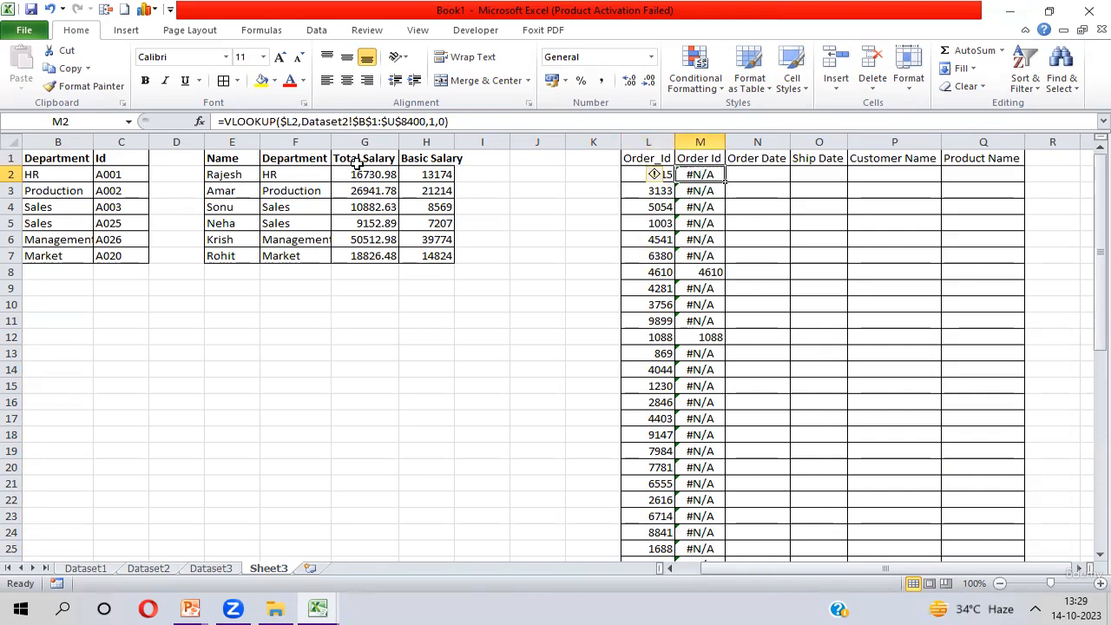
left_click(428, 122)
double_click(432, 121)
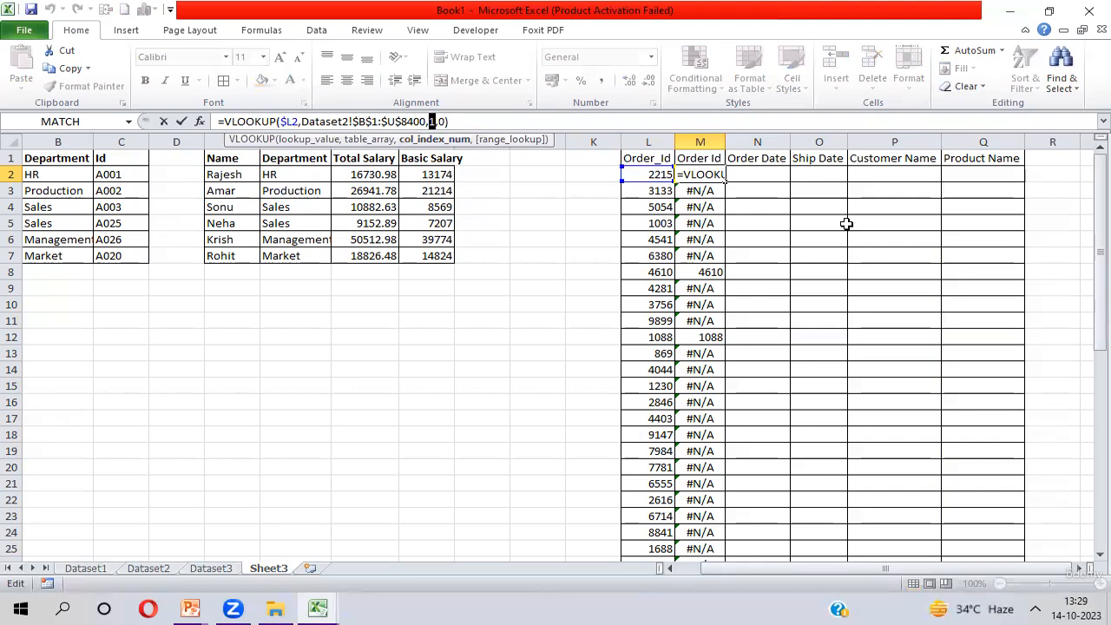
key("Escape")
Review the remaining result headers in N1:Q1, from Order Date to Product Name.
key("Up")
key("Right")
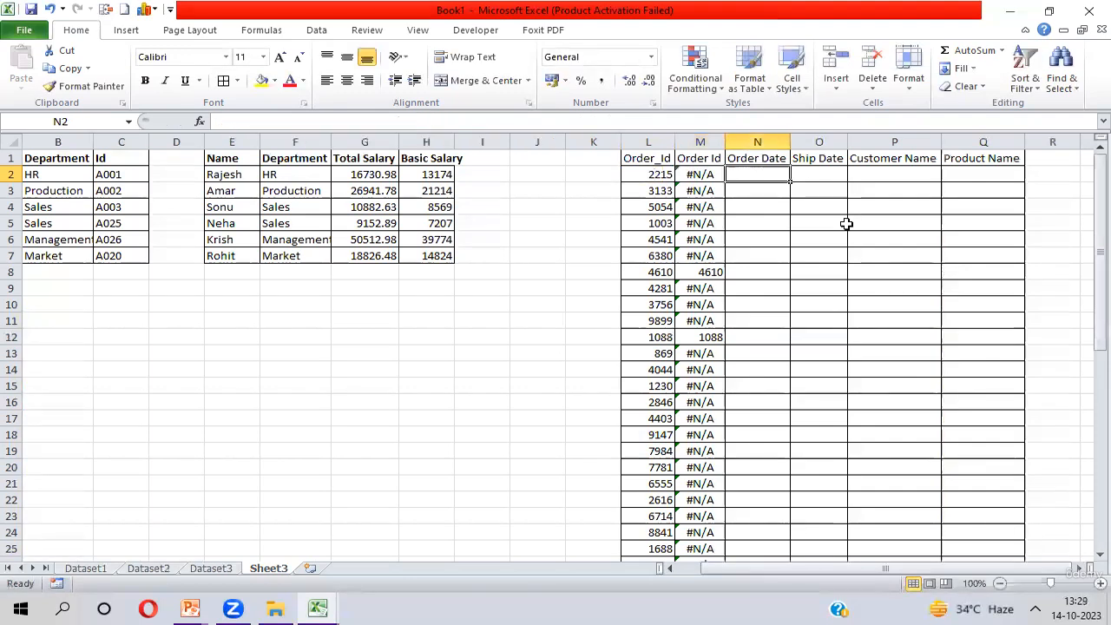
key("Right")
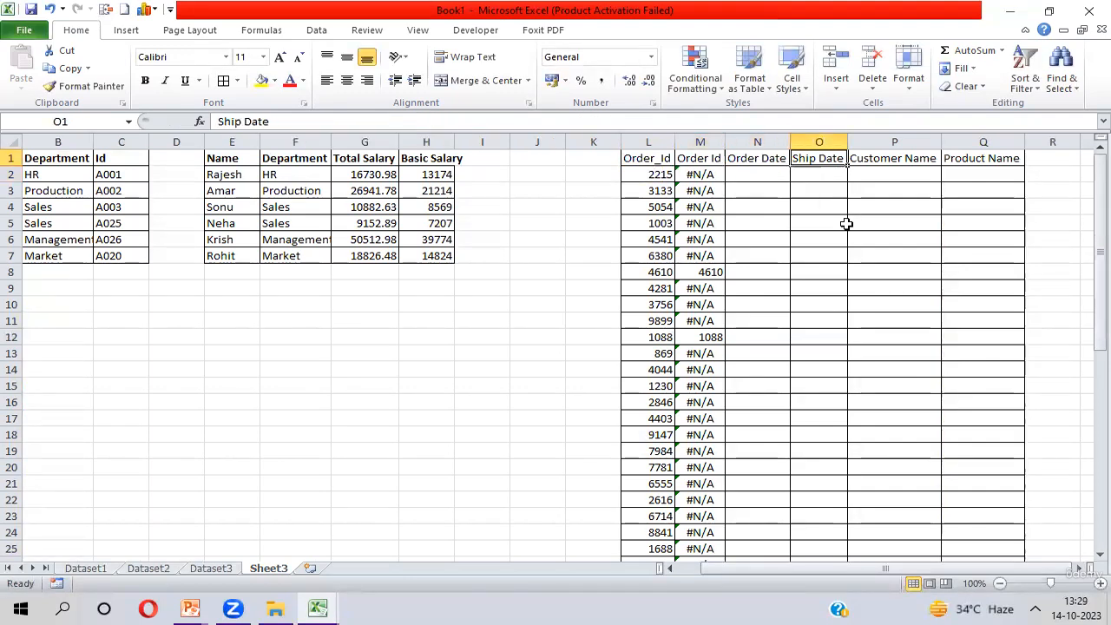
key("Right")
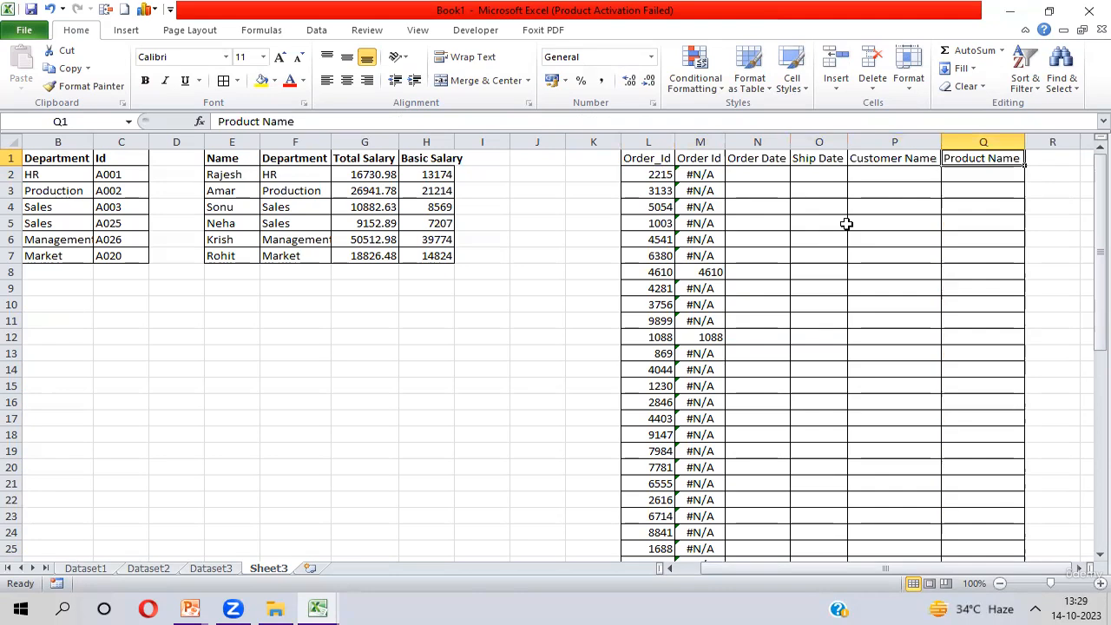
key("Left")
key("Left")
key("Left")
key("Left")
key("Right")
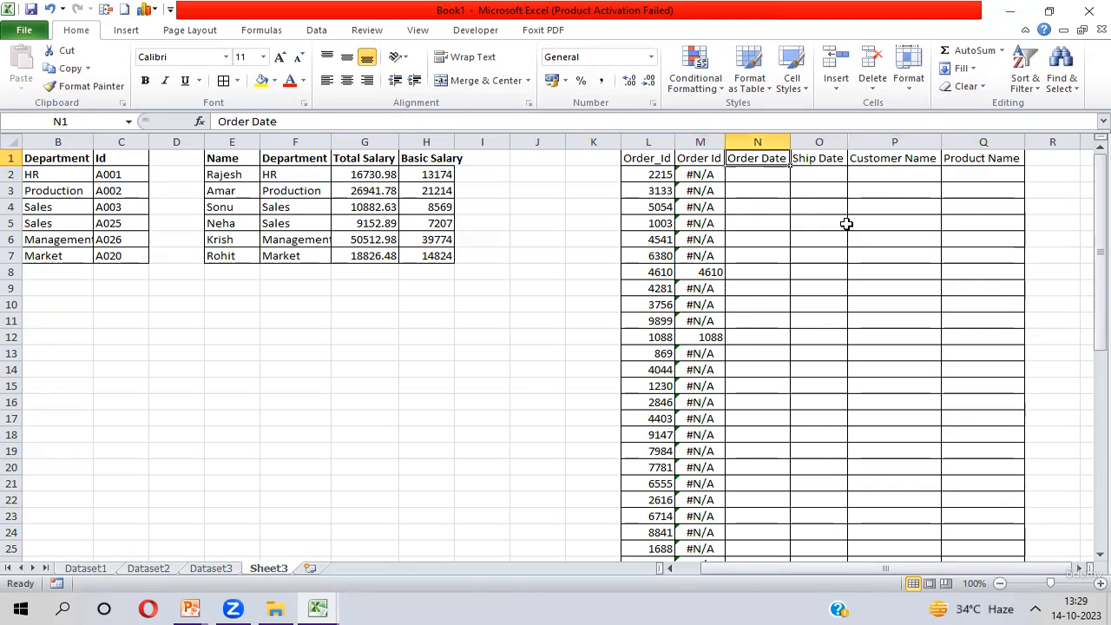
key("shift+Right")
key("shift+Right")
key("shift+Right")
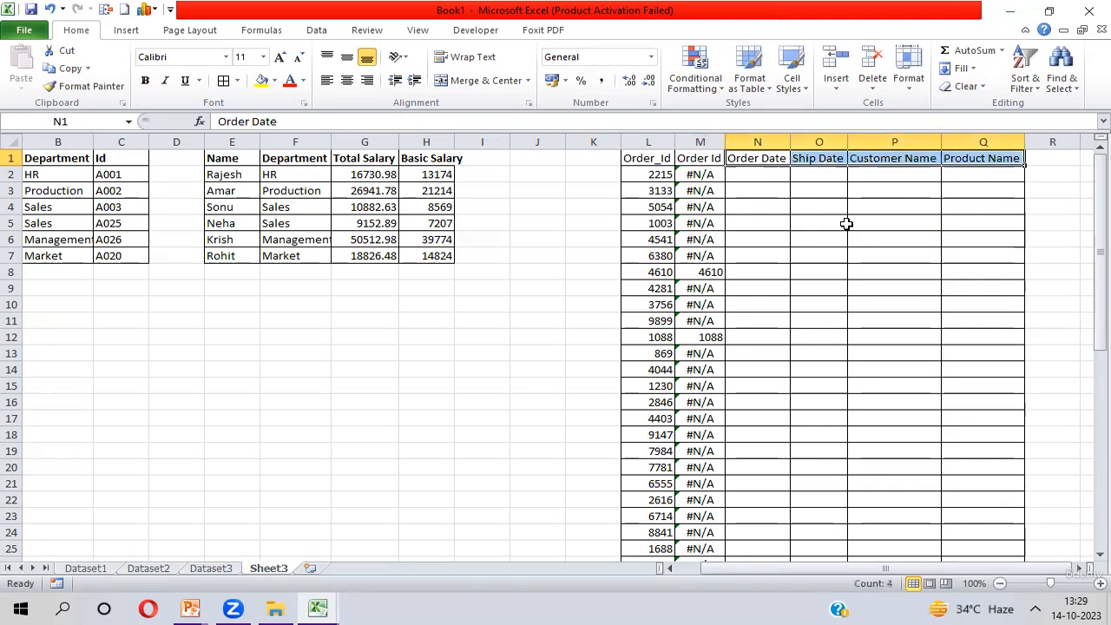
Replace the column index 1 in M2's VLOOKUP with a nested MATCH using M$1 as lookup value, locking only the row.
key("Down")
key("Left")
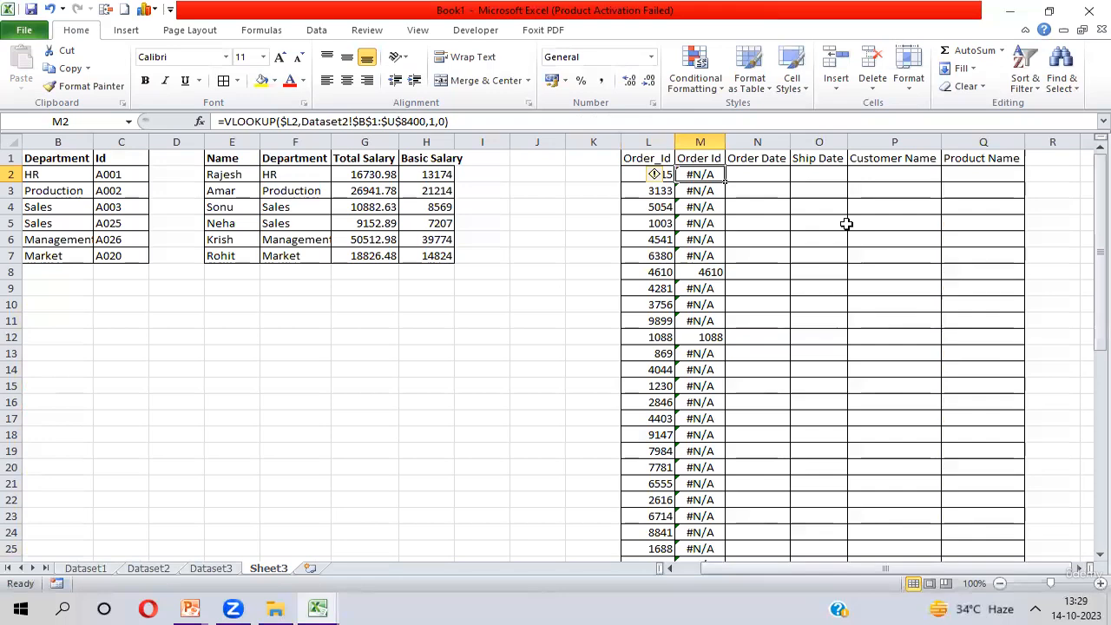
left_click(433, 122)
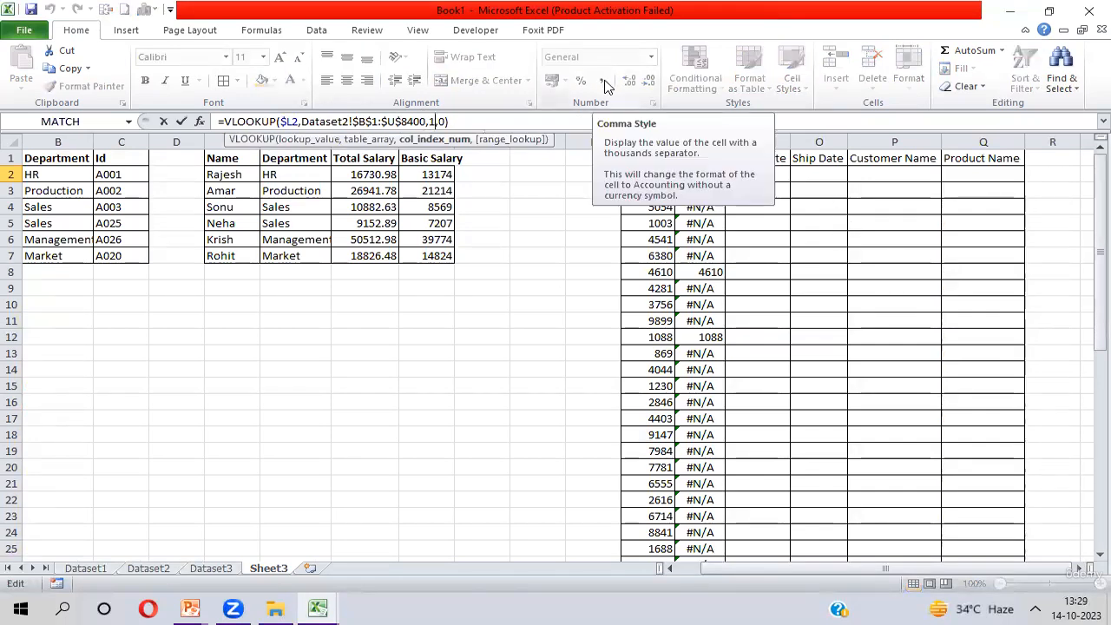
key("BackSpace")
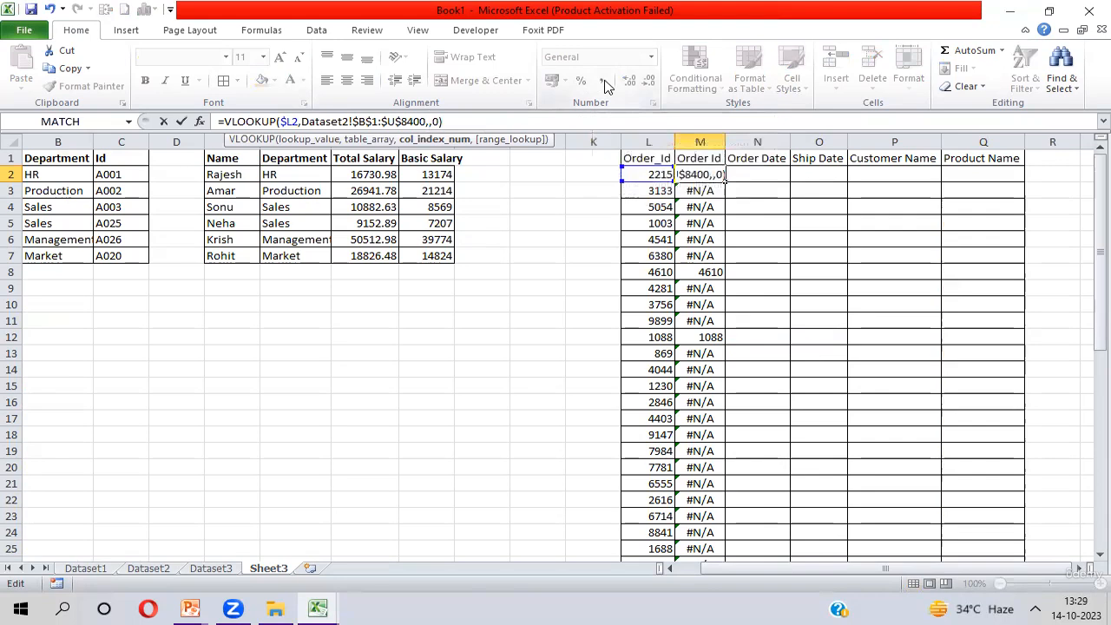
type("ma")
key("Tab")
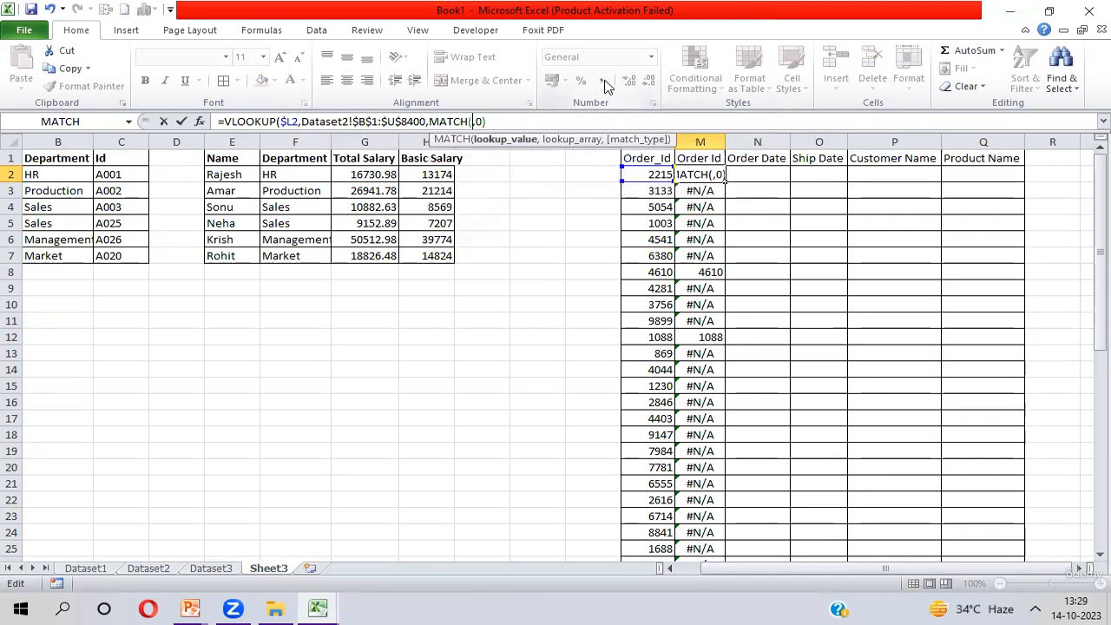
left_click(696, 157)
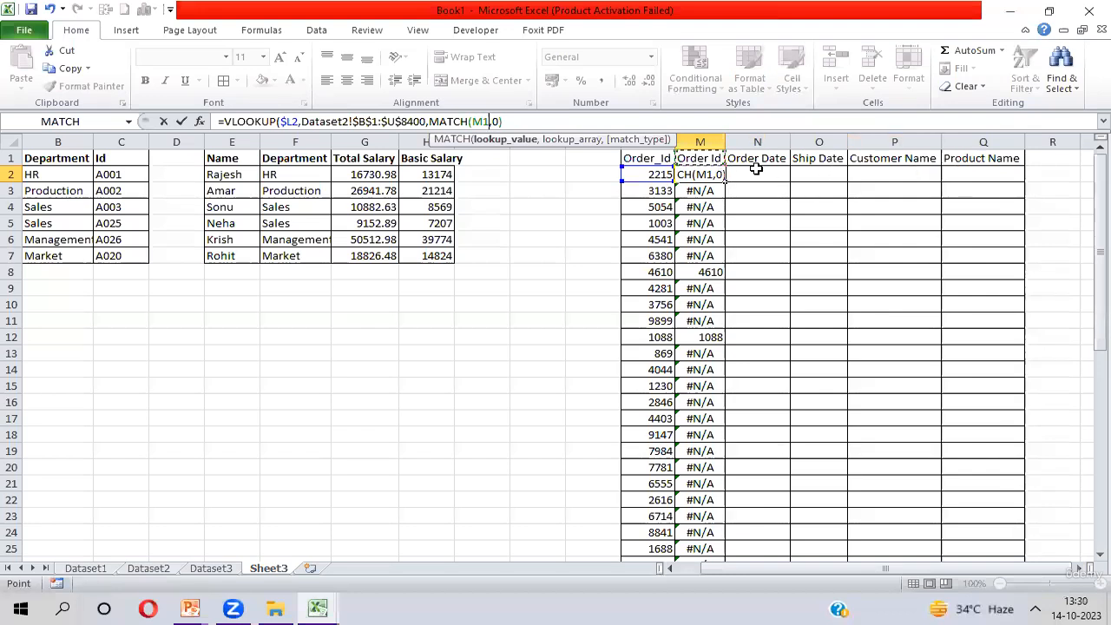
key("F4")
key("F4")
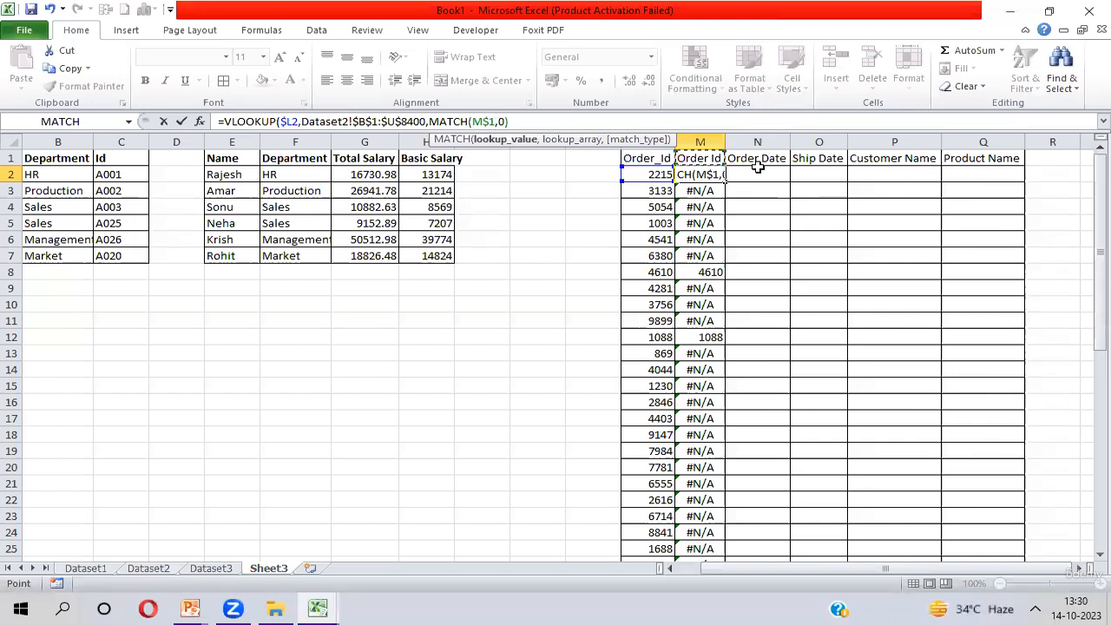
Complete the nested MATCH in M2 with the header range Dataset2!$B$1:$U$1 and exact match type 0, keeping VLOOKUP's range lookup at 0.
type(",")
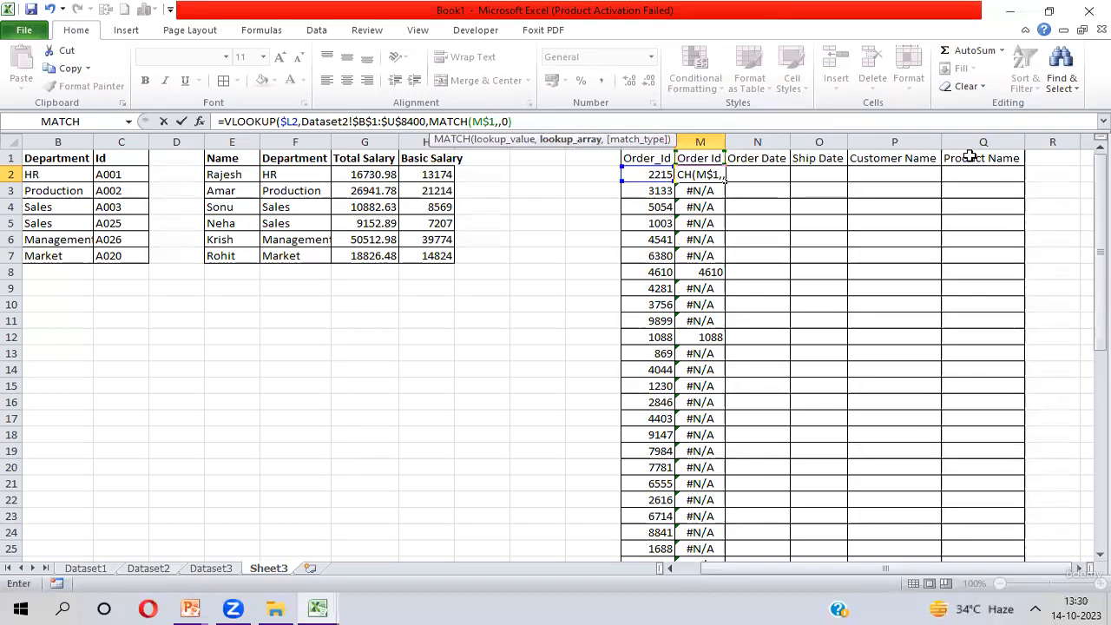
key("ctrl+Page_Up")
key("ctrl+Page_Up")
key("ctrl+Page_Up")
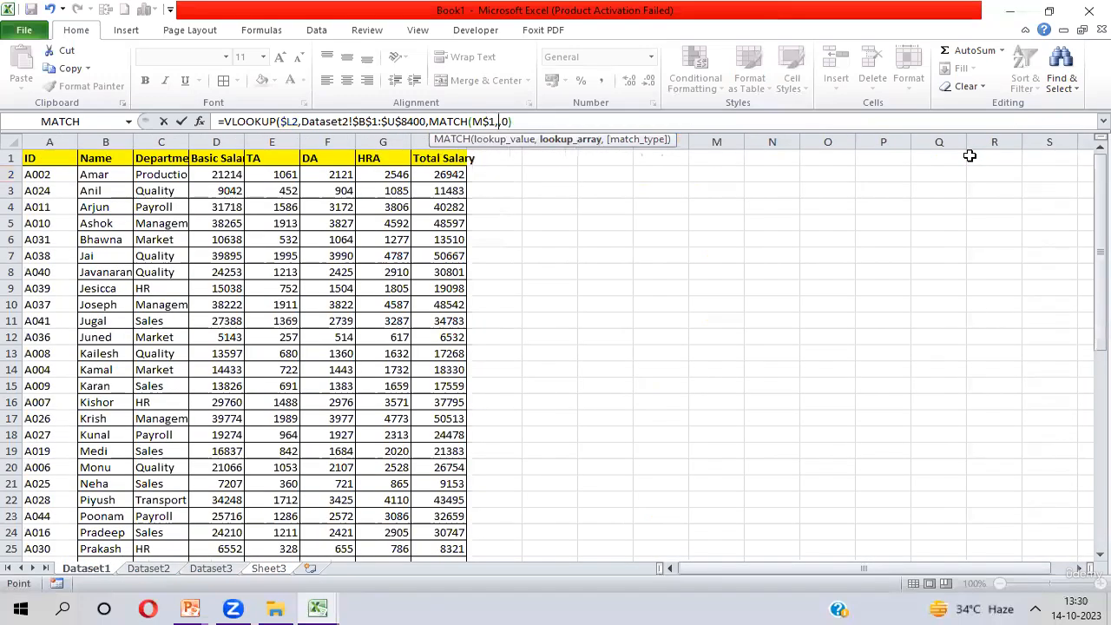
key("ctrl+Page_Down")
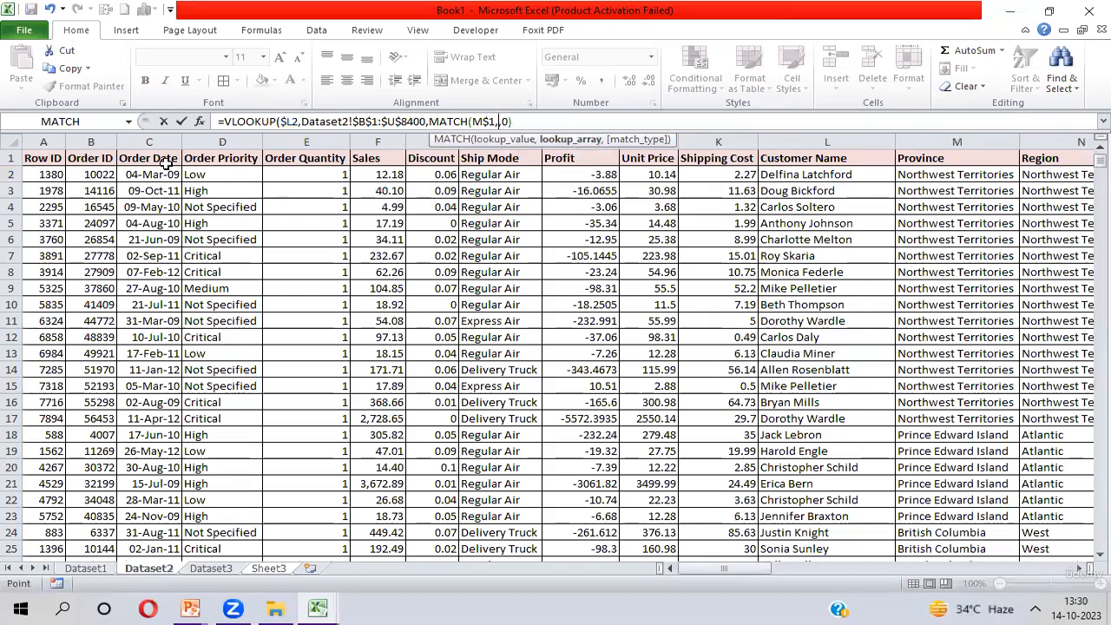
left_click(90, 158)
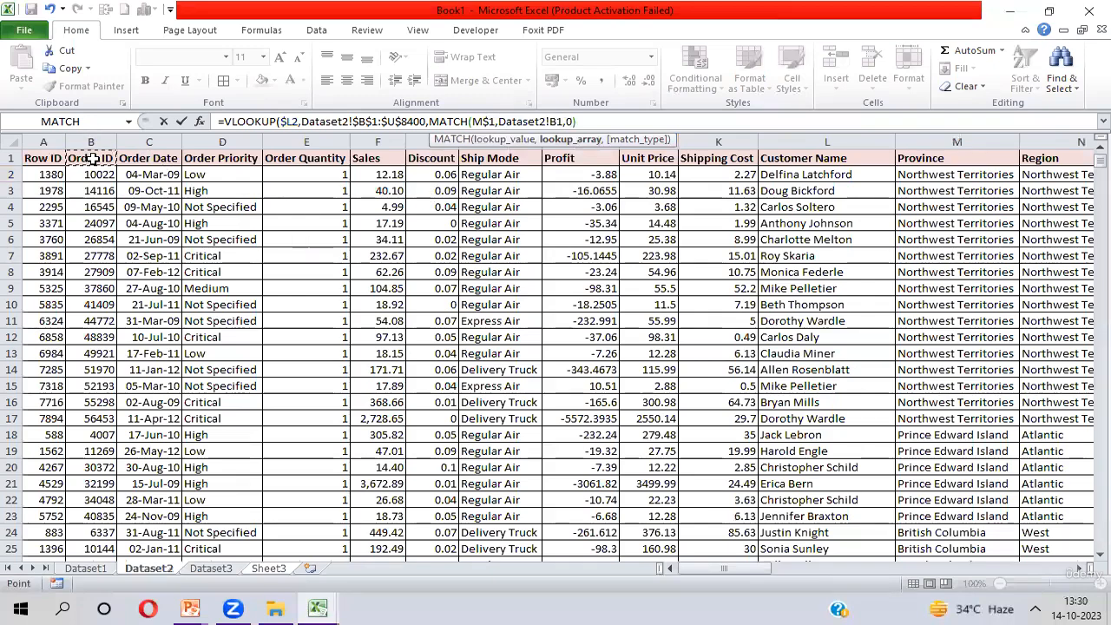
key("ctrl+shift+Right")
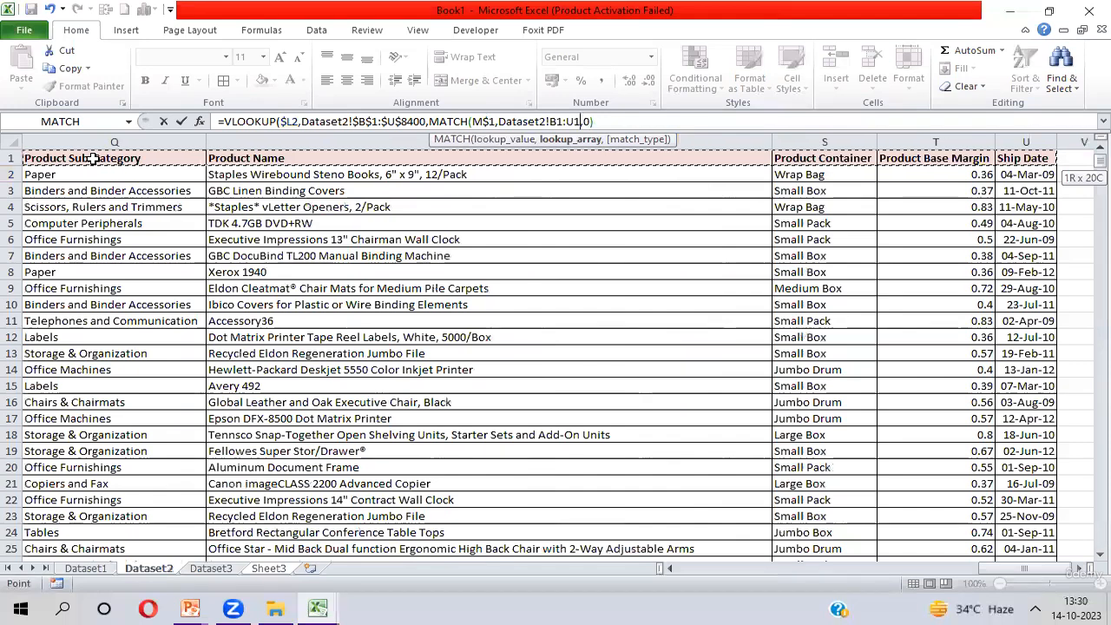
key("F4")
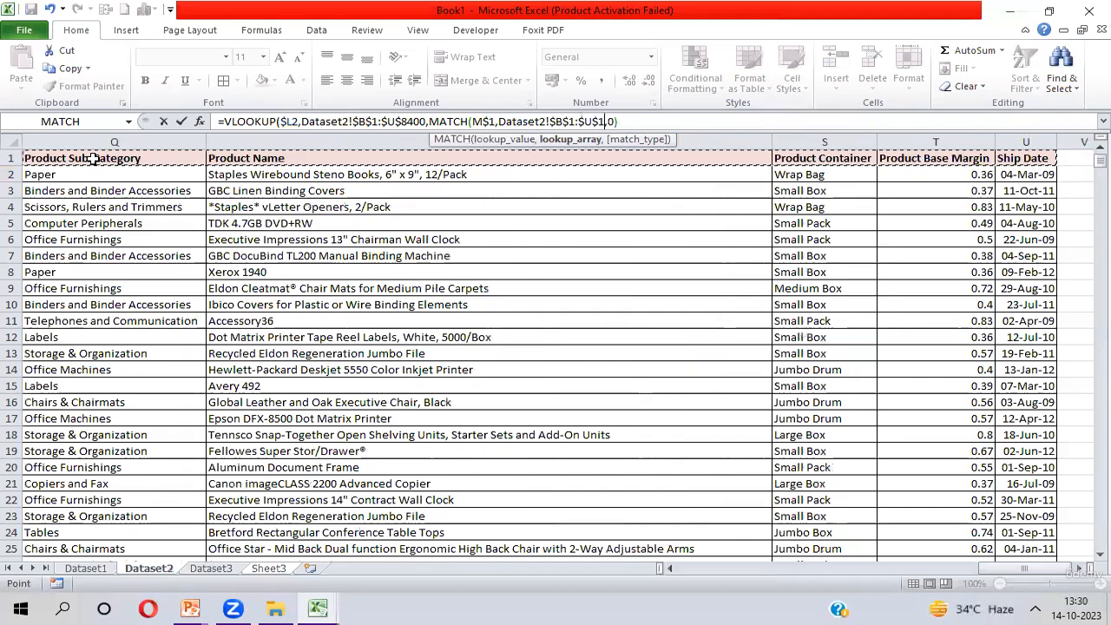
type(",0)")
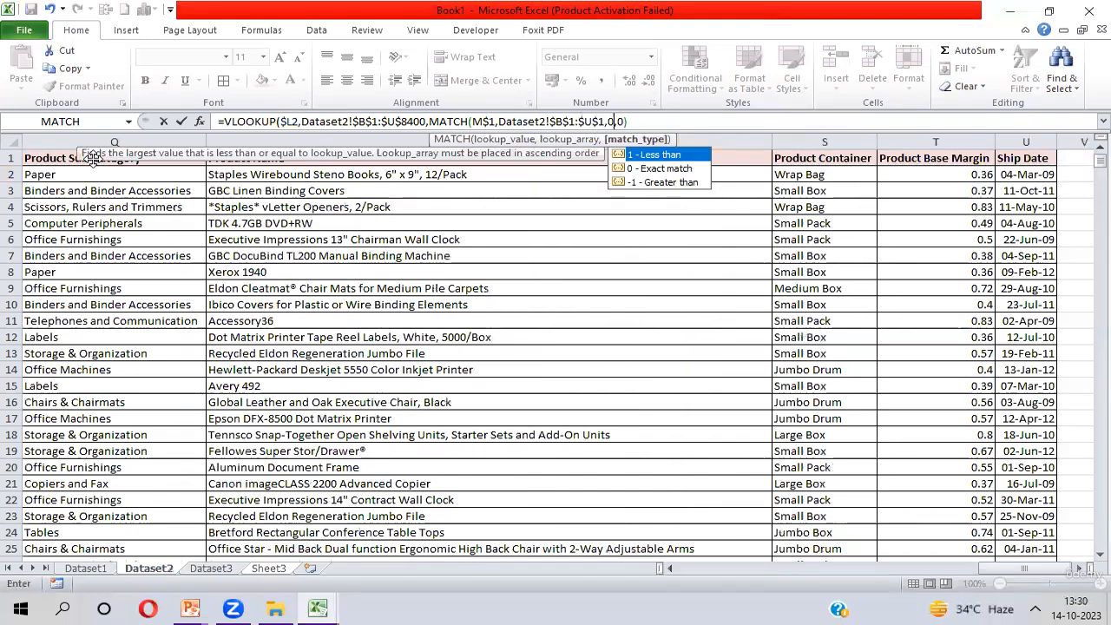
type(",0")
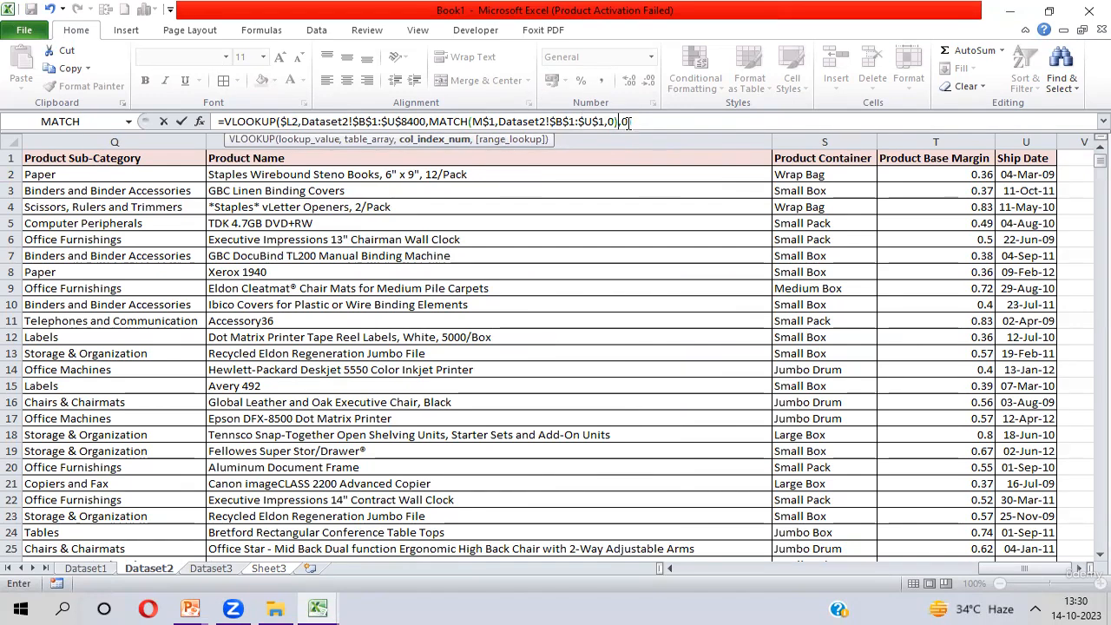
key("Return")
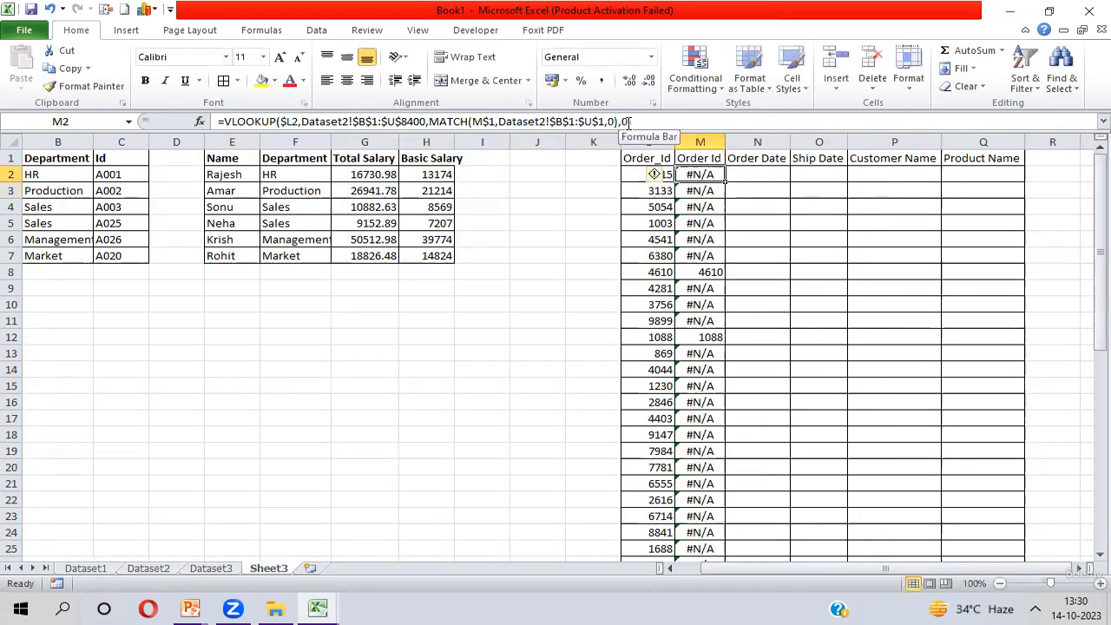
Fill M2's VLOOKUP and MATCH formula down and across the range M2:Q50.
left_click_drag(699, 175, 981, 174)
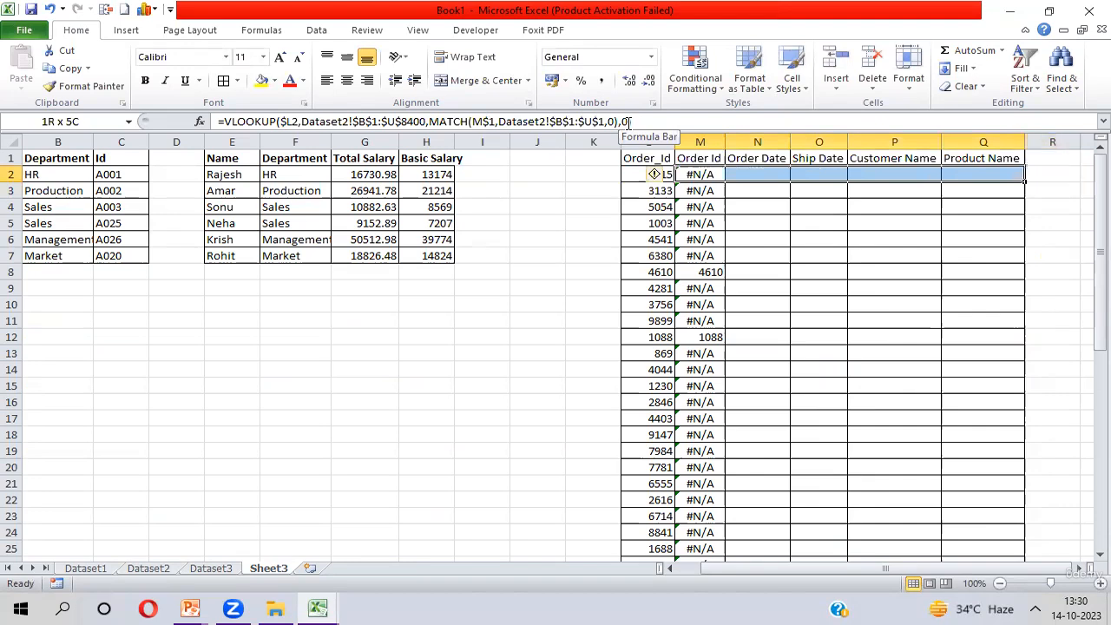
key("ctrl+shift+Down")
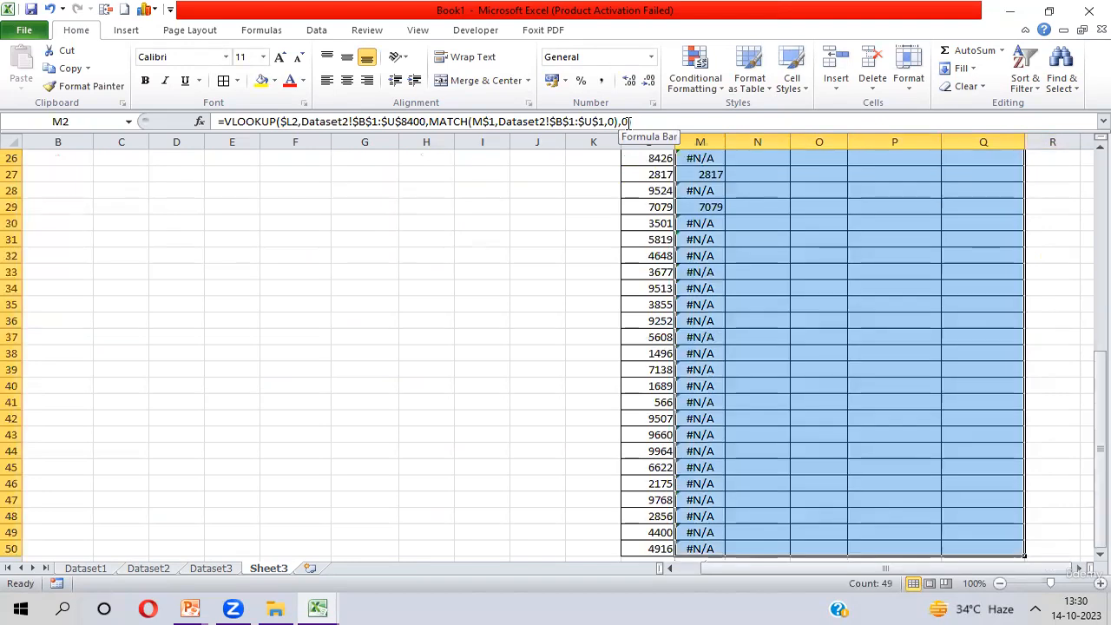
key("ctrl+r")
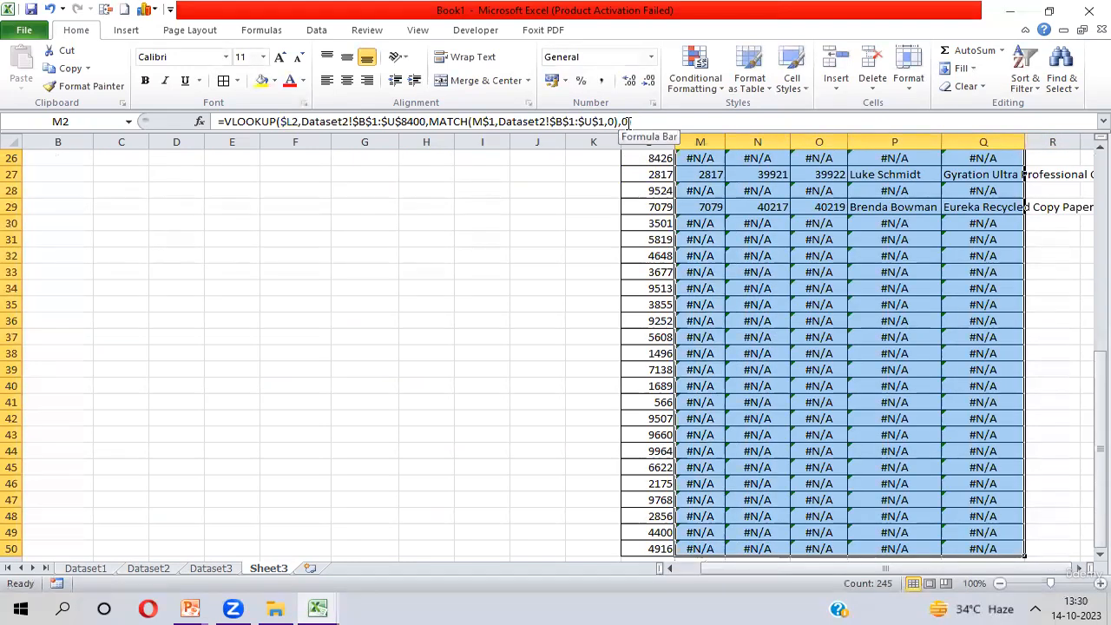
Examine the fetched order details in M8:Q8 against the Order_Id in L8.
key("Up")
key("Down")
key("Down")
key("Down")
key("Down")
key("Down")
key("Down")
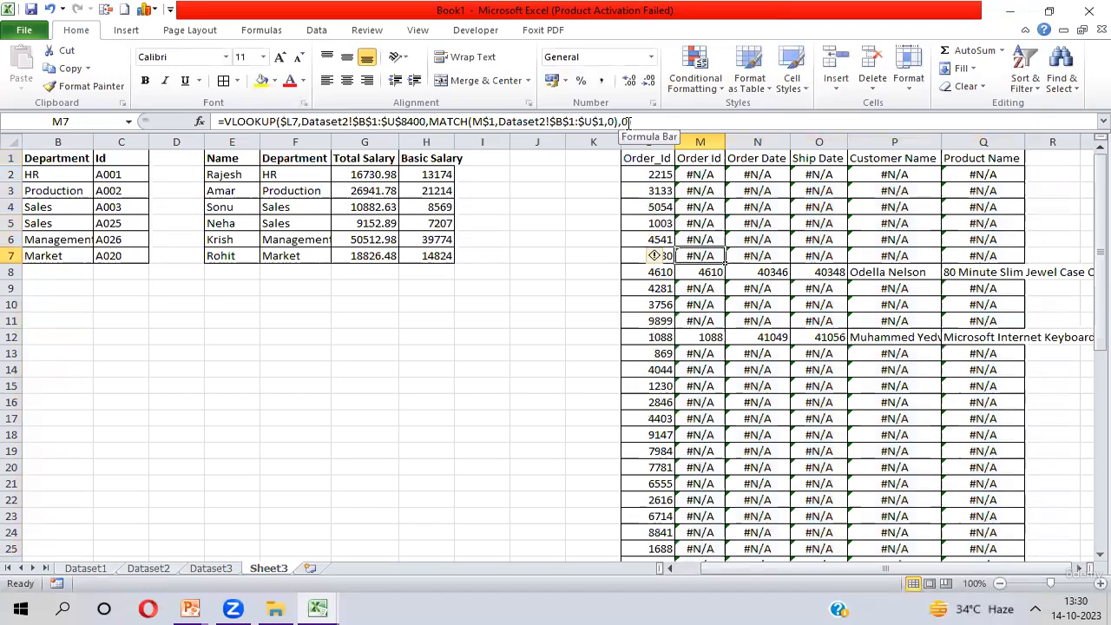
key("Down")
key("Left")
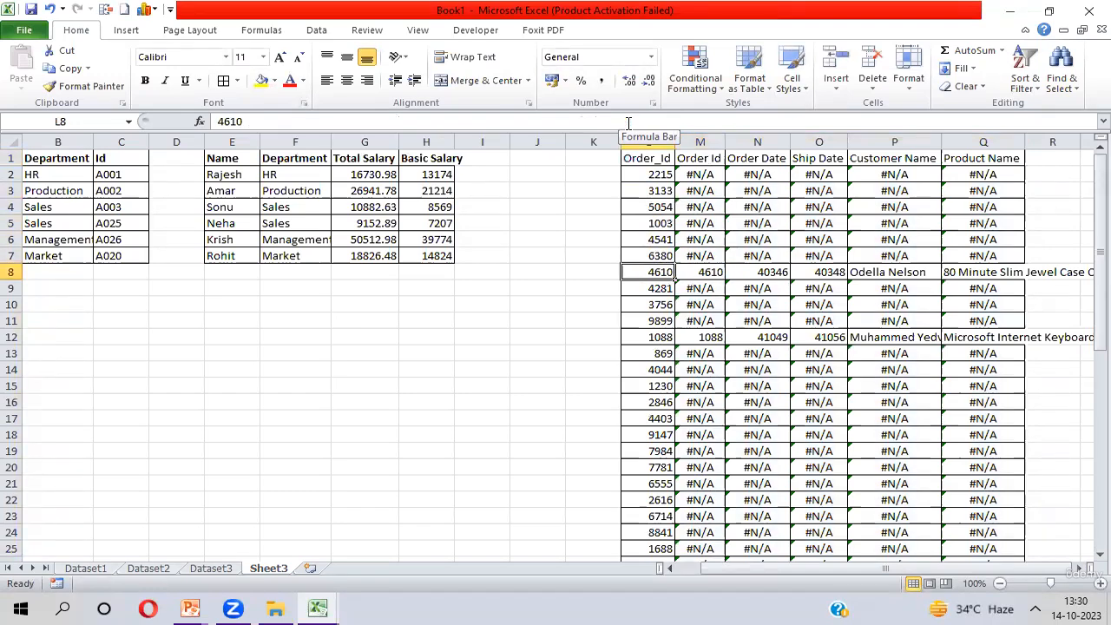
key("Right")
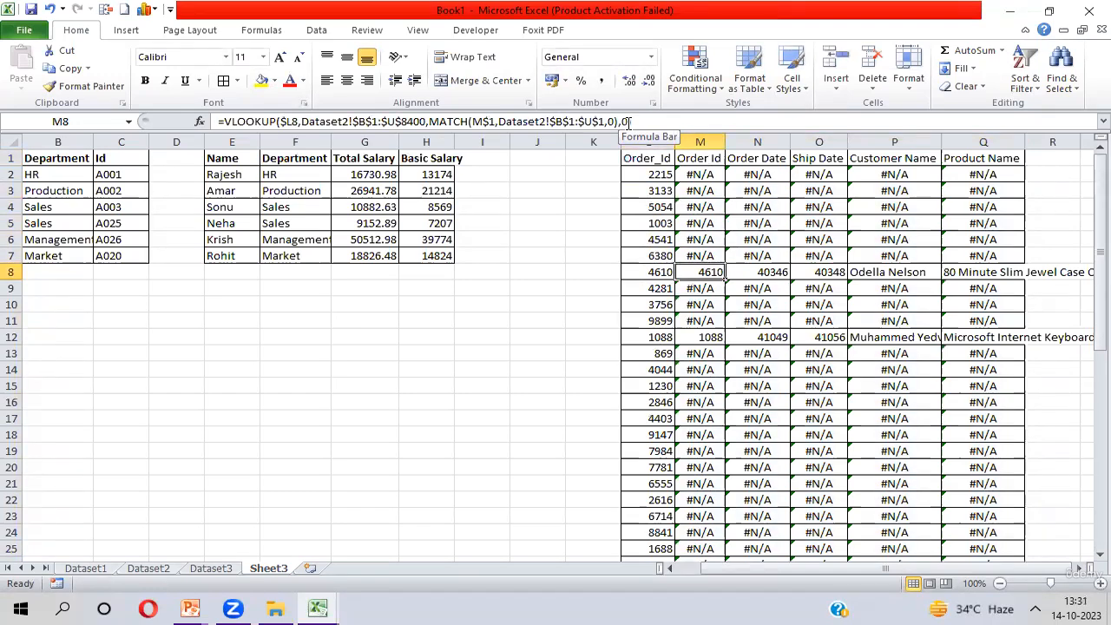
key("shift+Right")
key("shift+Right")
key("shift+Right")
key("shift+Right")
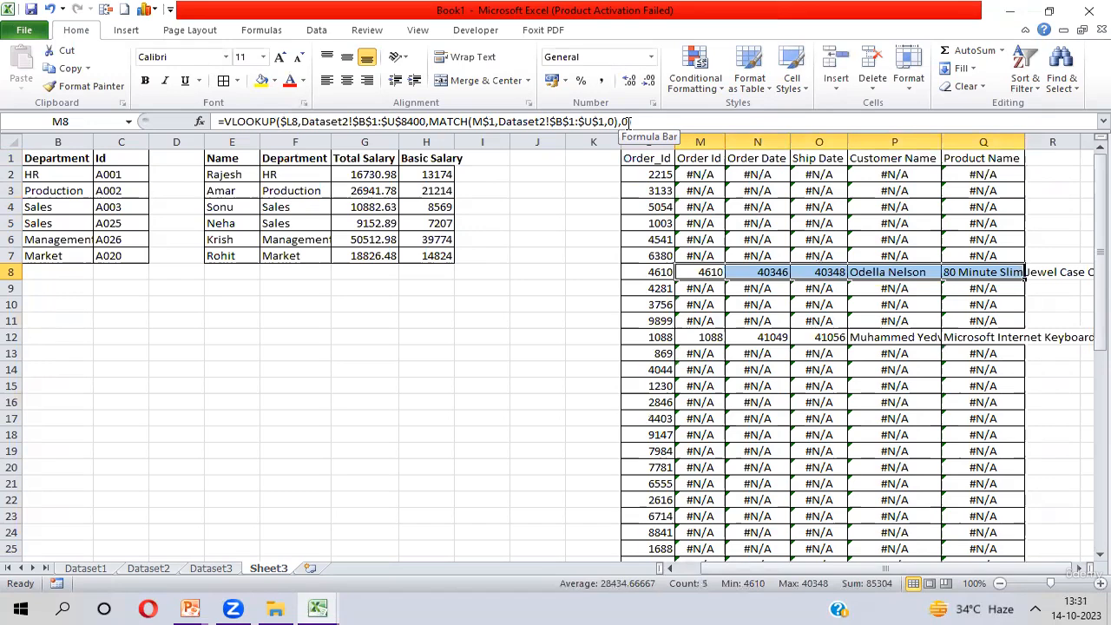
Examine the lookup results in M2:Q7 together with their Order_Ids in L2:L7.
key("Up")
key("Up")
key("Up")
key("Up")
key("Up")
key("Up")
key("Left")
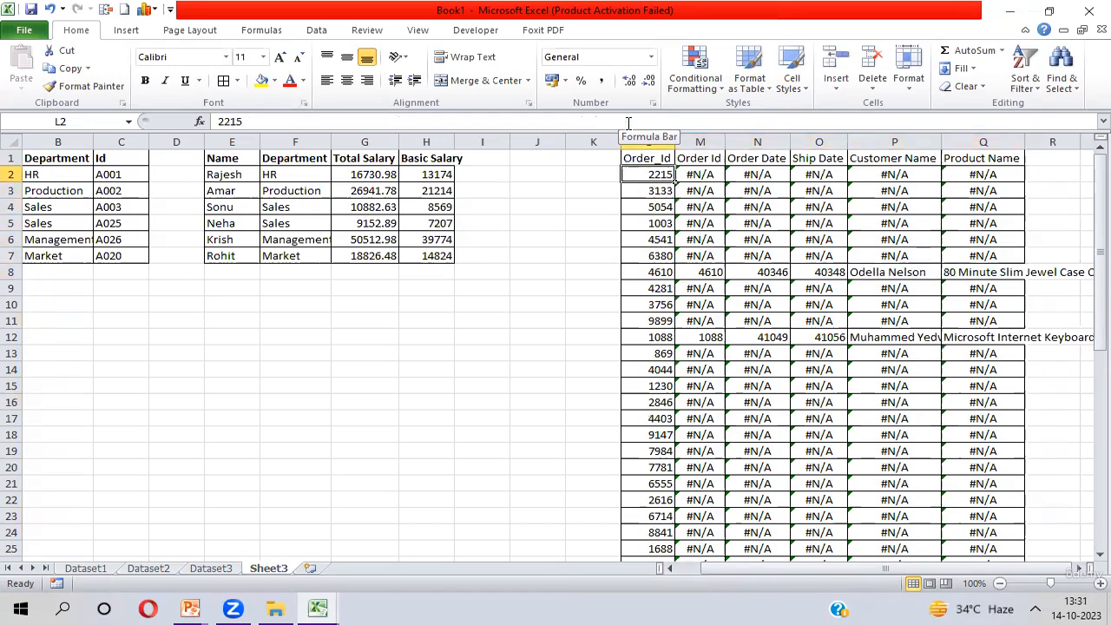
key("Right")
key("shift+Right")
key("shift+Right")
key("shift+Right")
key("shift+Right")
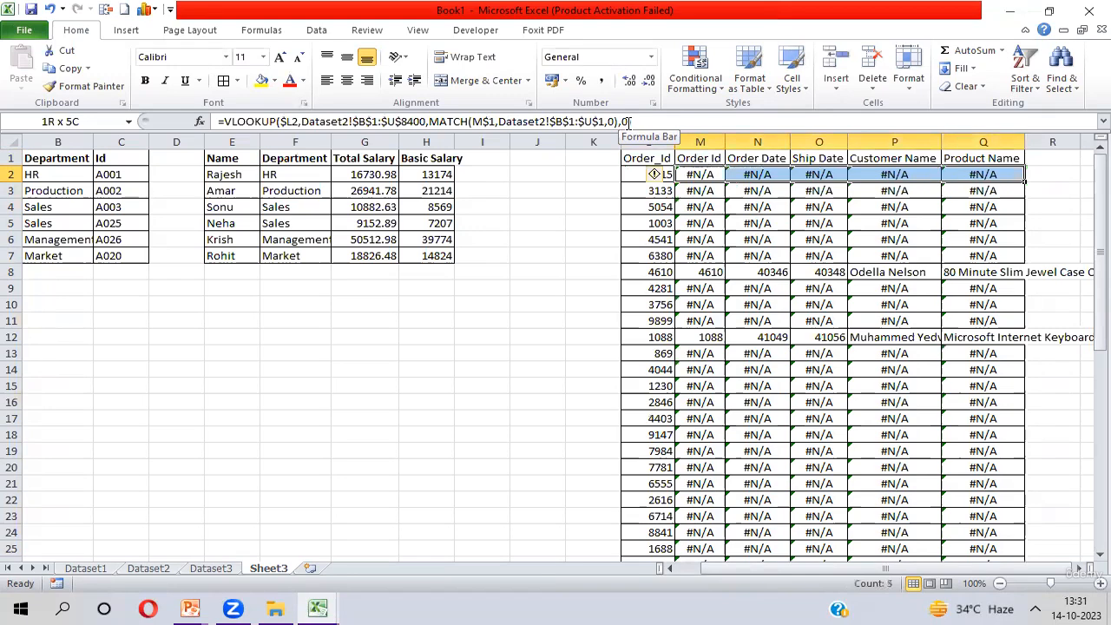
key("shift+Down")
key("shift+Down")
key("shift+Down")
key("shift+Down")
key("shift+Down")
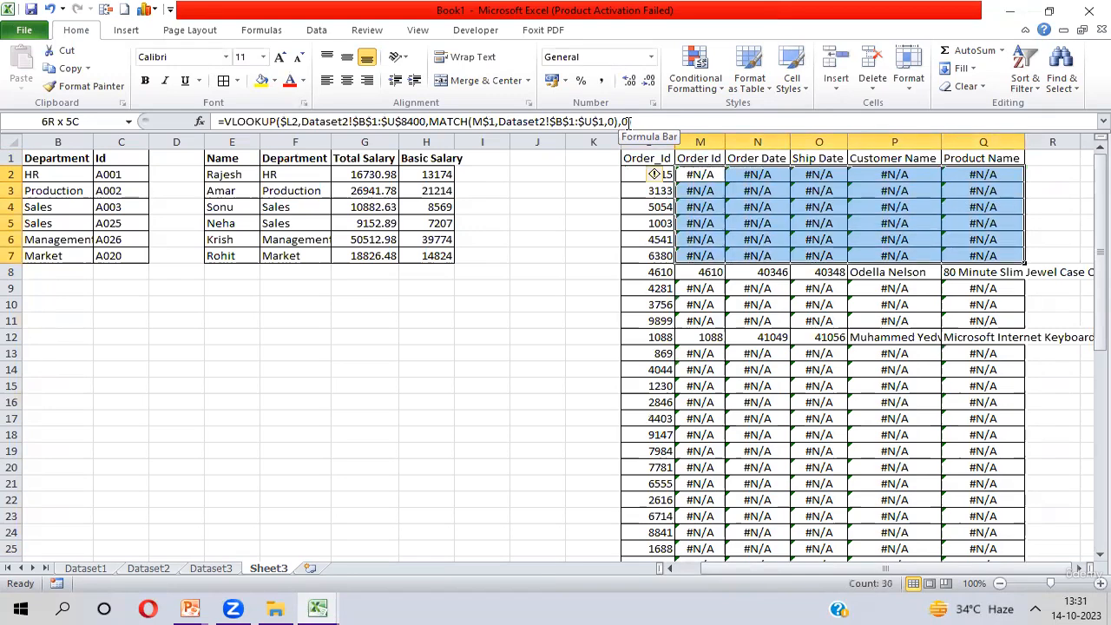
key("Left")
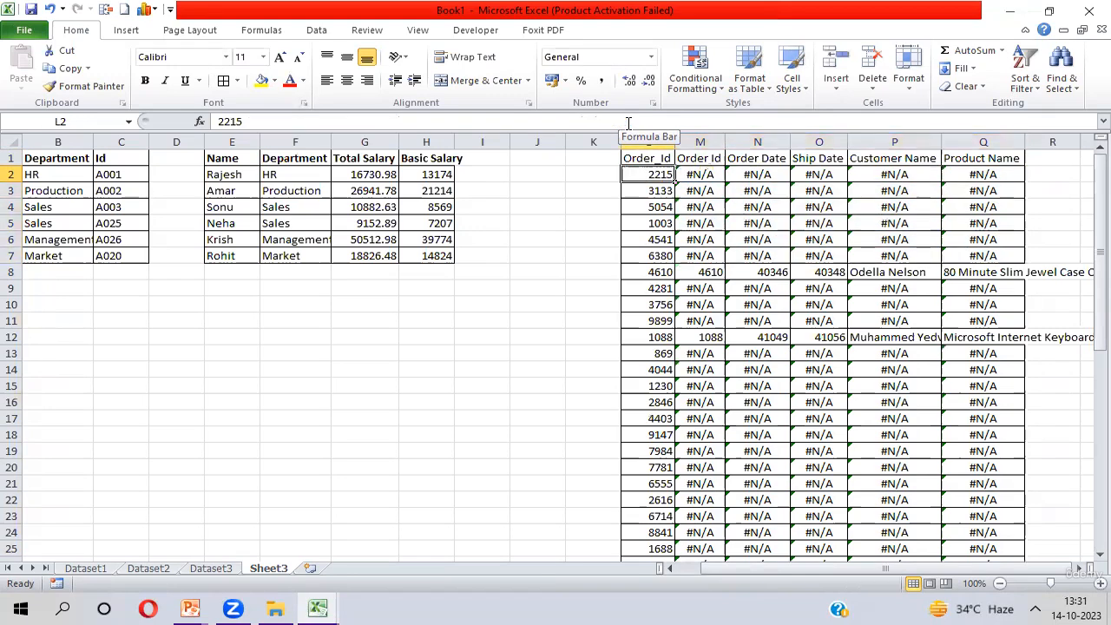
key("shift+Down")
key("shift+Down")
key("shift+Down")
key("shift+Down")
key("shift+Down")
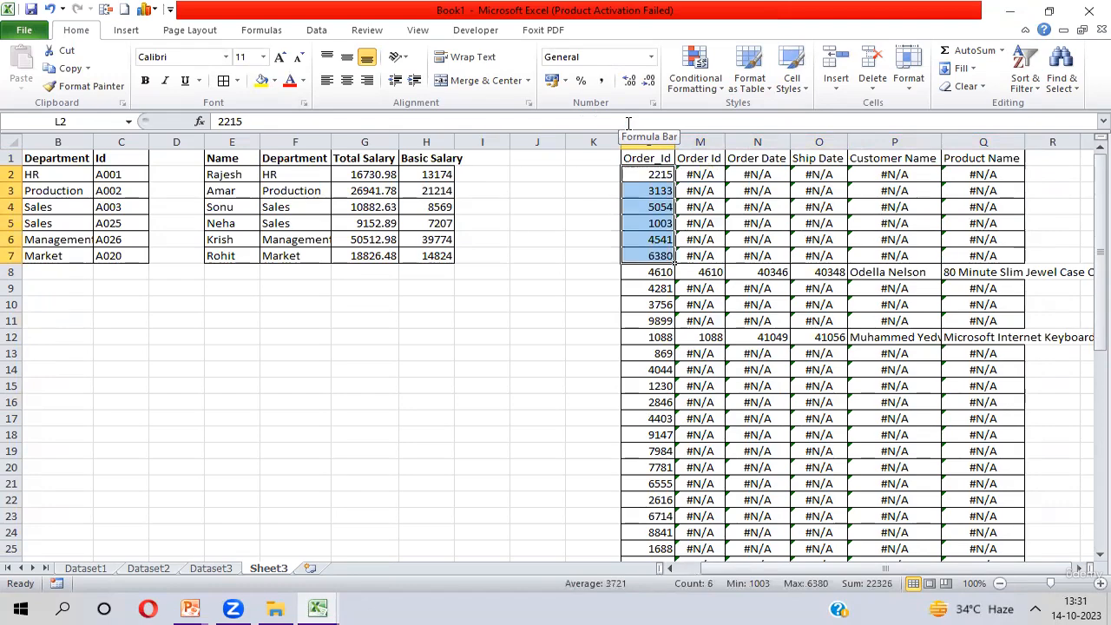
Review the full result range M2:Q50 and the Order_Id list L2:L50 against the Dataset2 records.
key("Right")
key("ctrl+shift+Right")
key("ctrl+shift+Down")
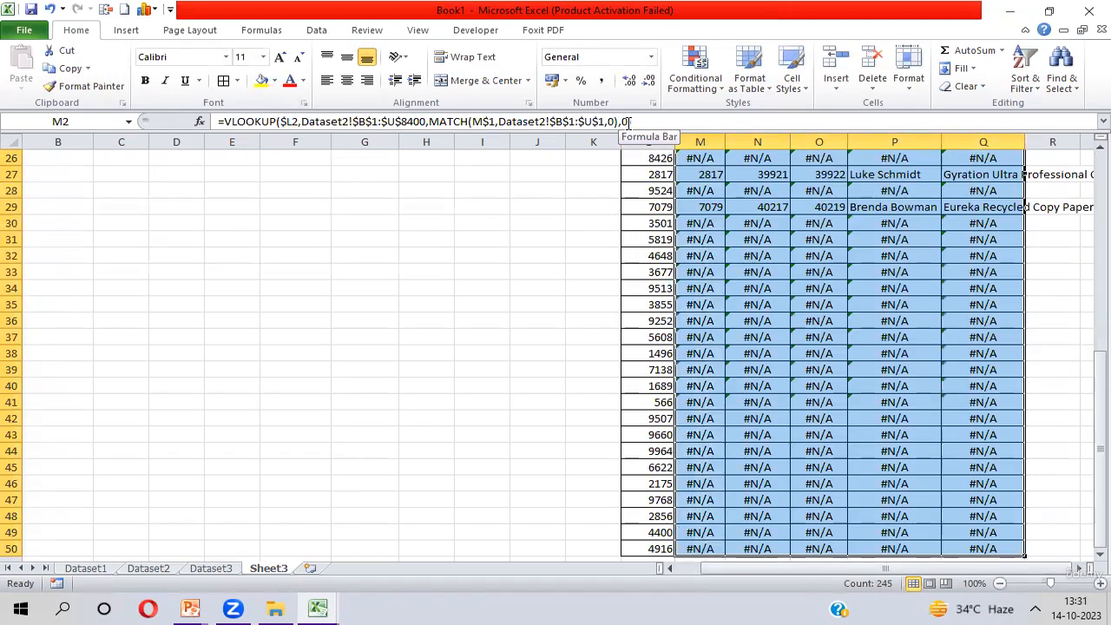
key("Up")
key("Down")
key("Left")
key("ctrl+shift+Down")
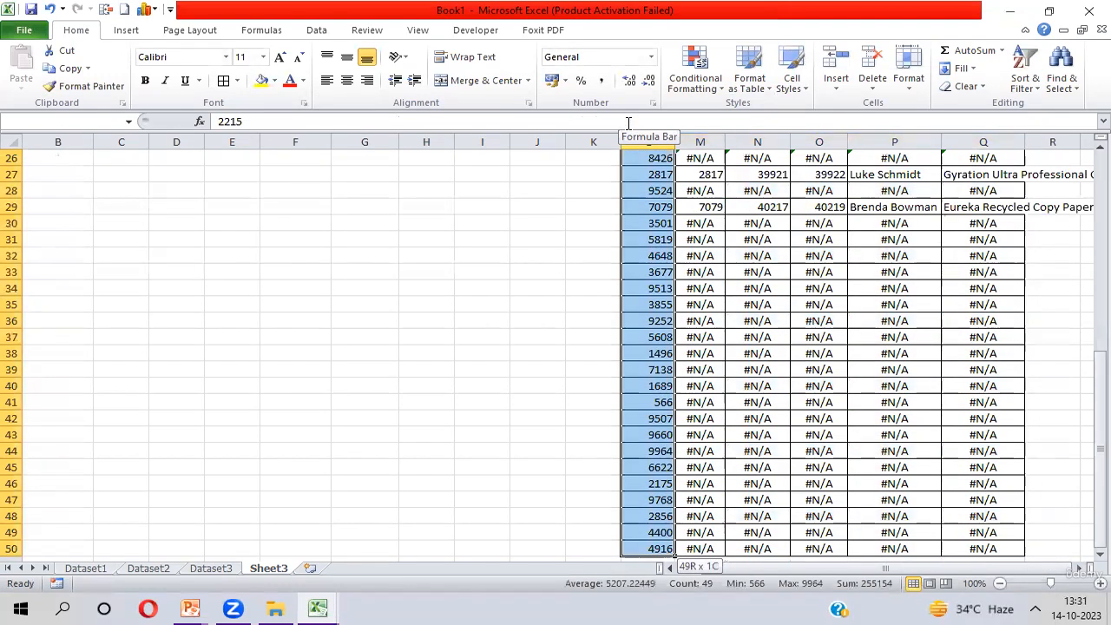
key("Up")
key("Down")
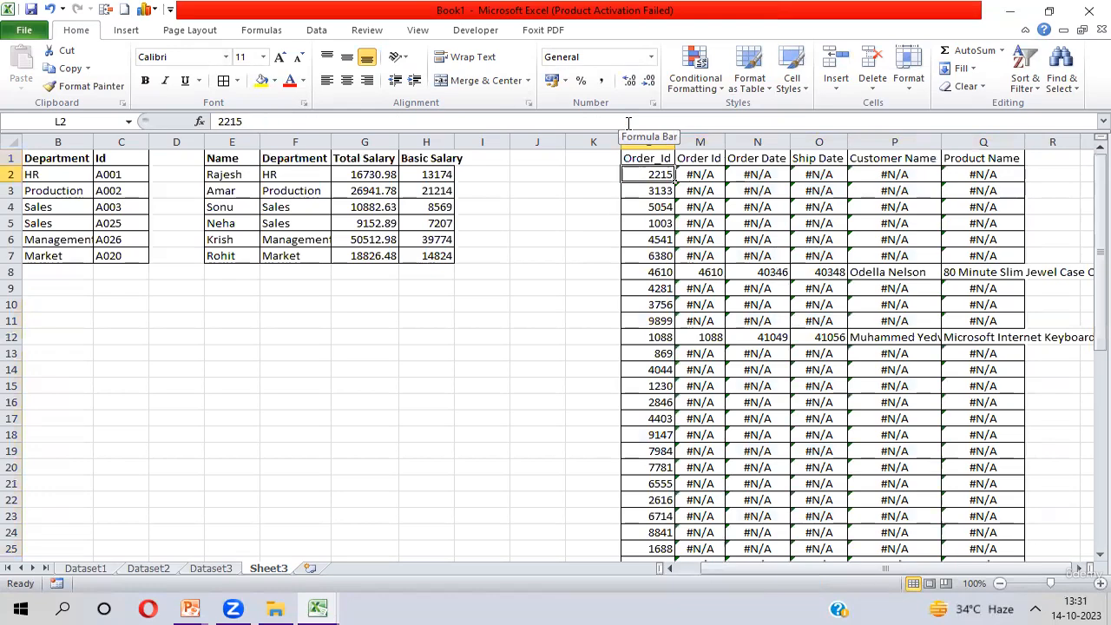
key("ctrl+Page_Up")
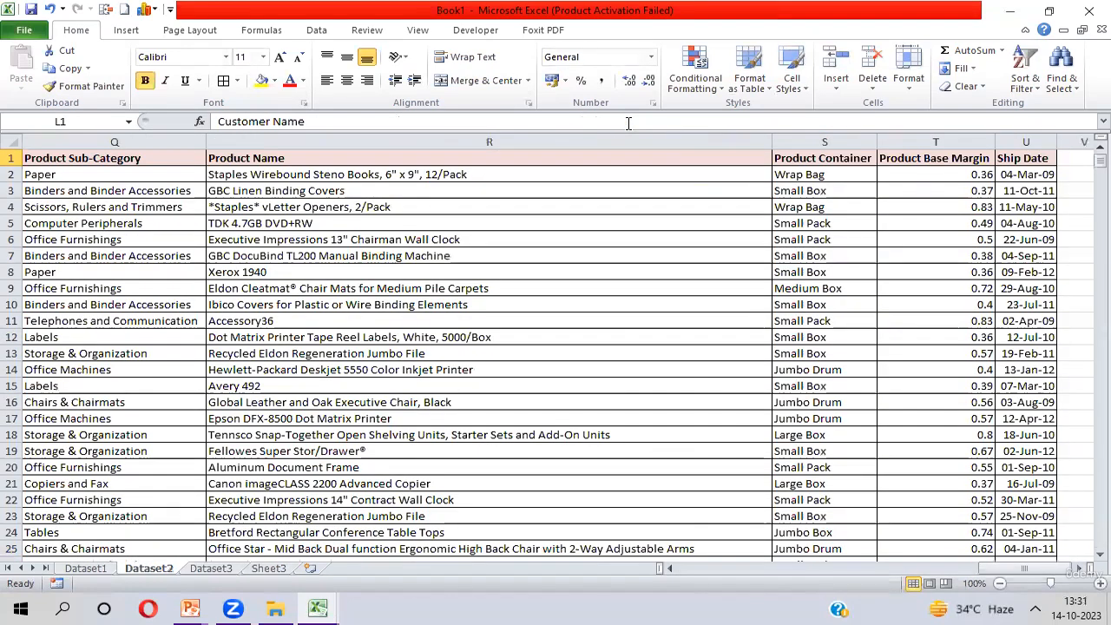
key("ctrl+Page_Up")
key("ctrl+shift+Down")
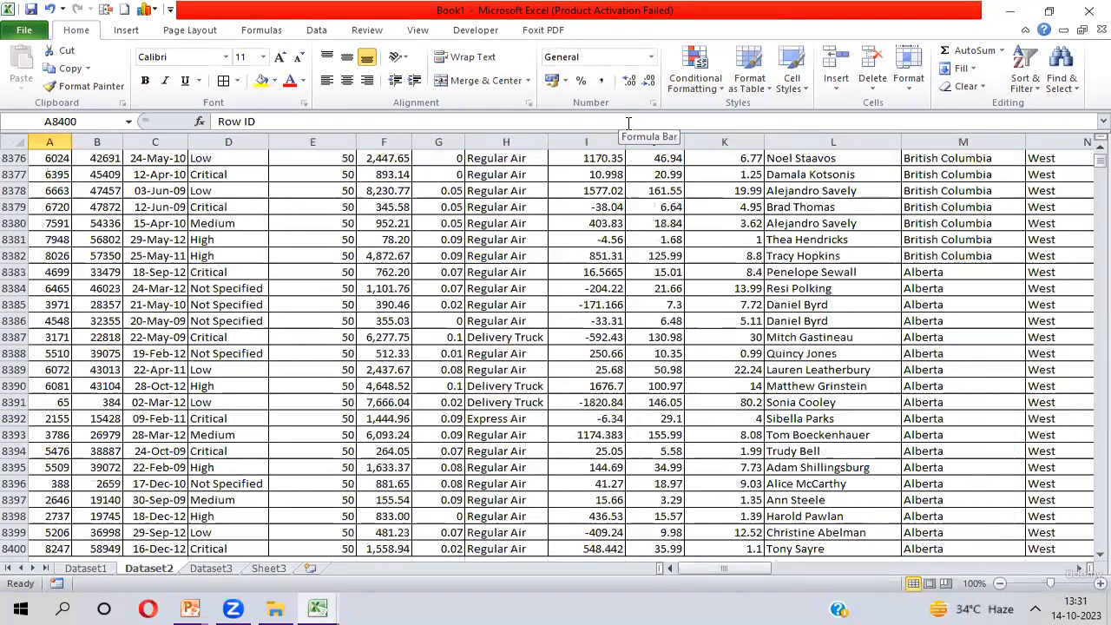
key("Up")
key("ctrl+Page_Down")
key("ctrl+Page_Down")
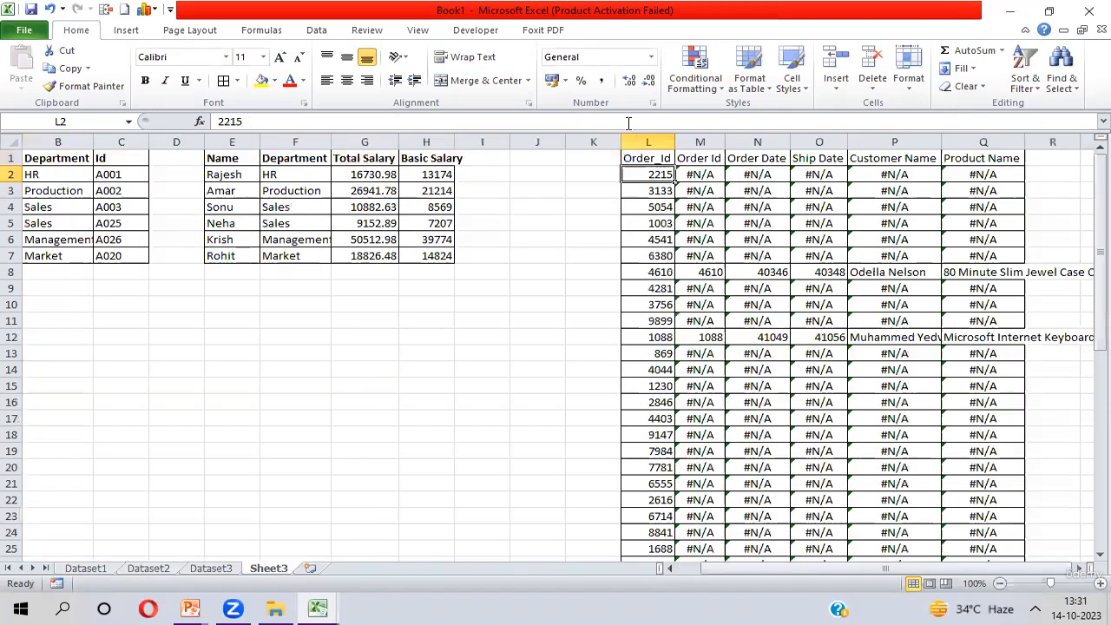
Wrap the VLOOKUP formula in M2 in IFERROR with an empty string "" as the value if error.
key("Up")
key("Right")
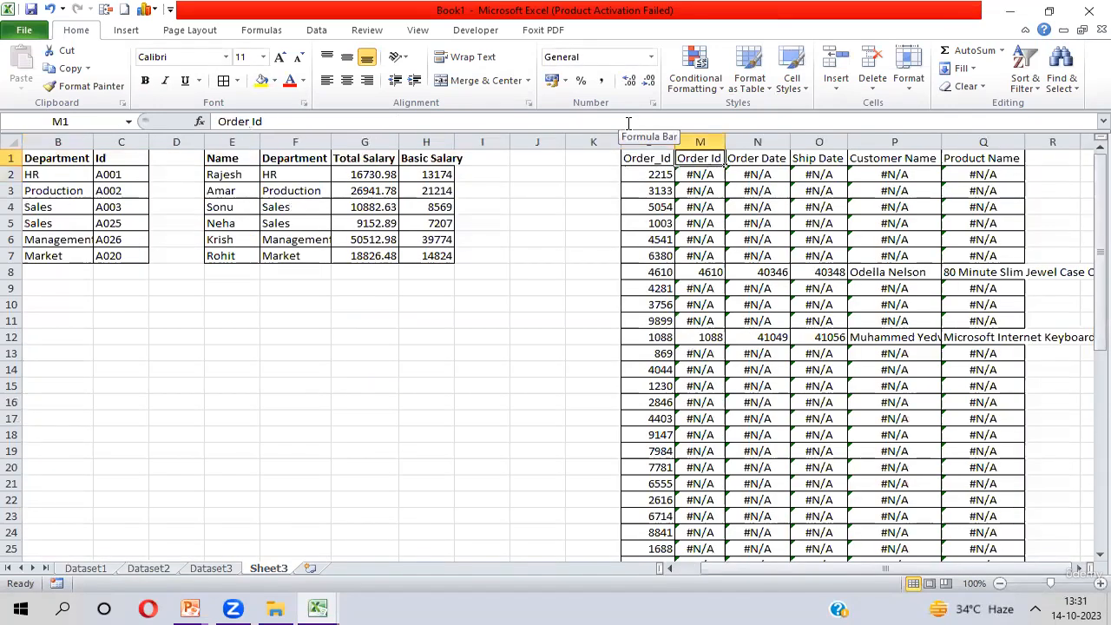
key("Down")
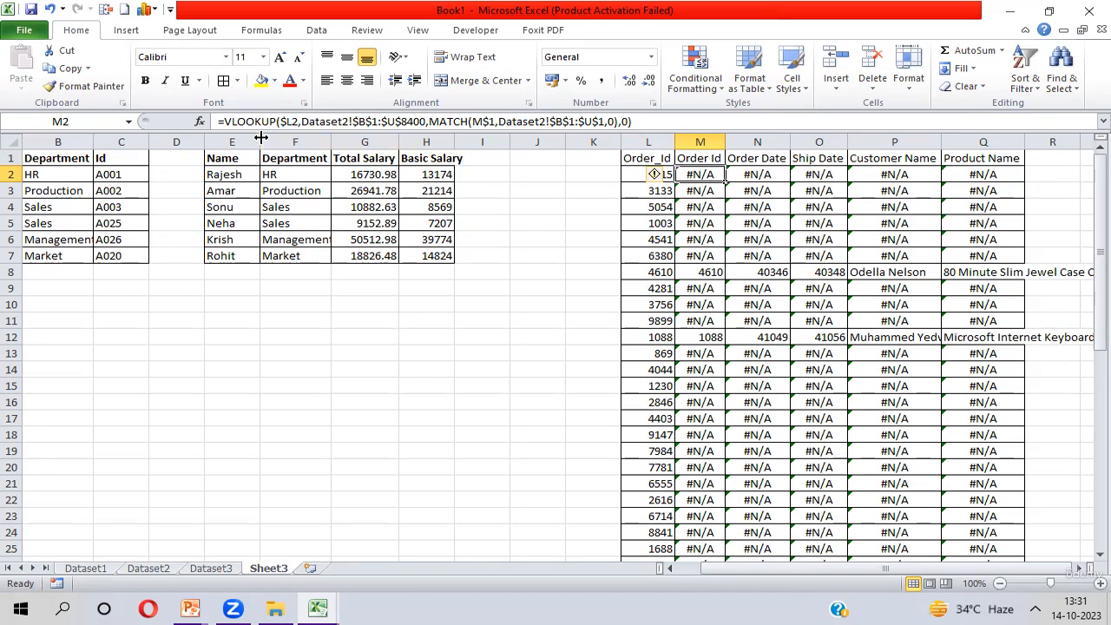
left_click(223, 121)
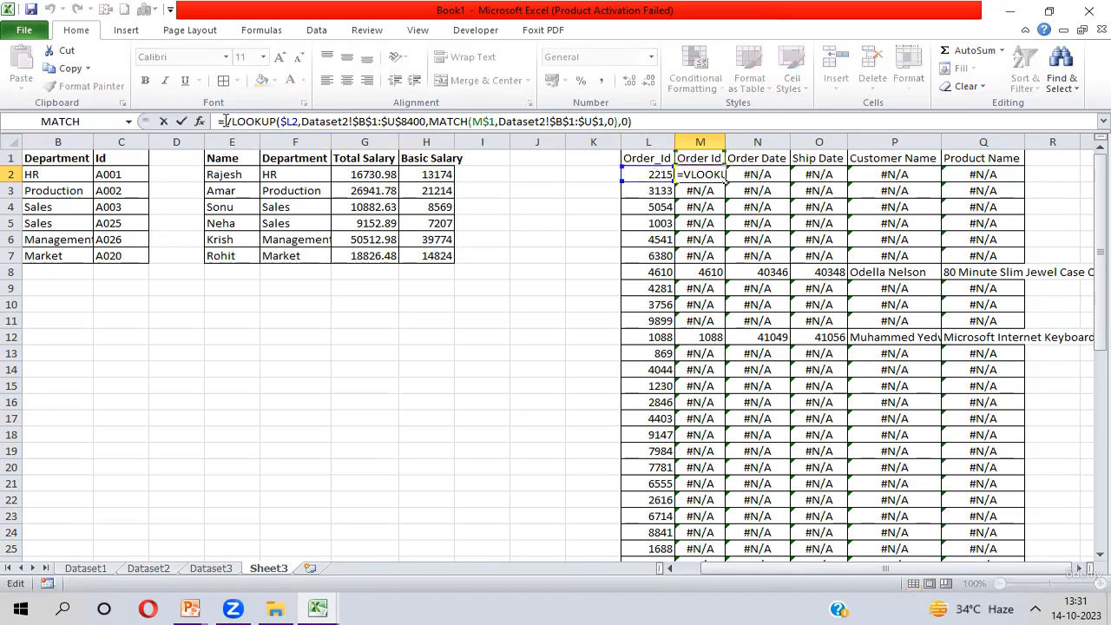
type("if")
key("Down")
key("Tab")
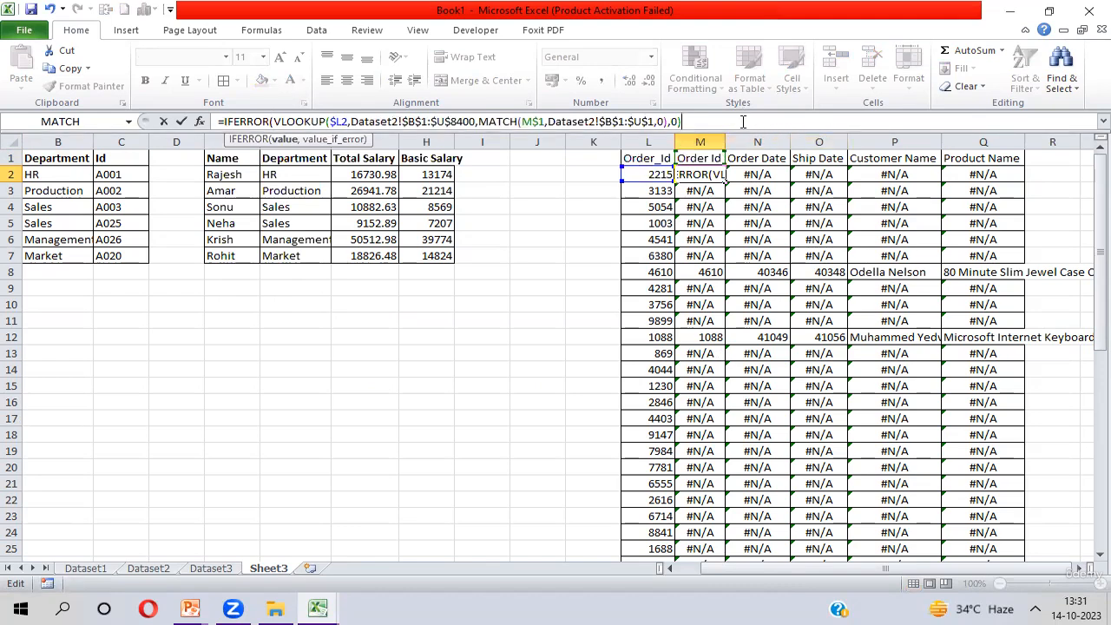
type(",")
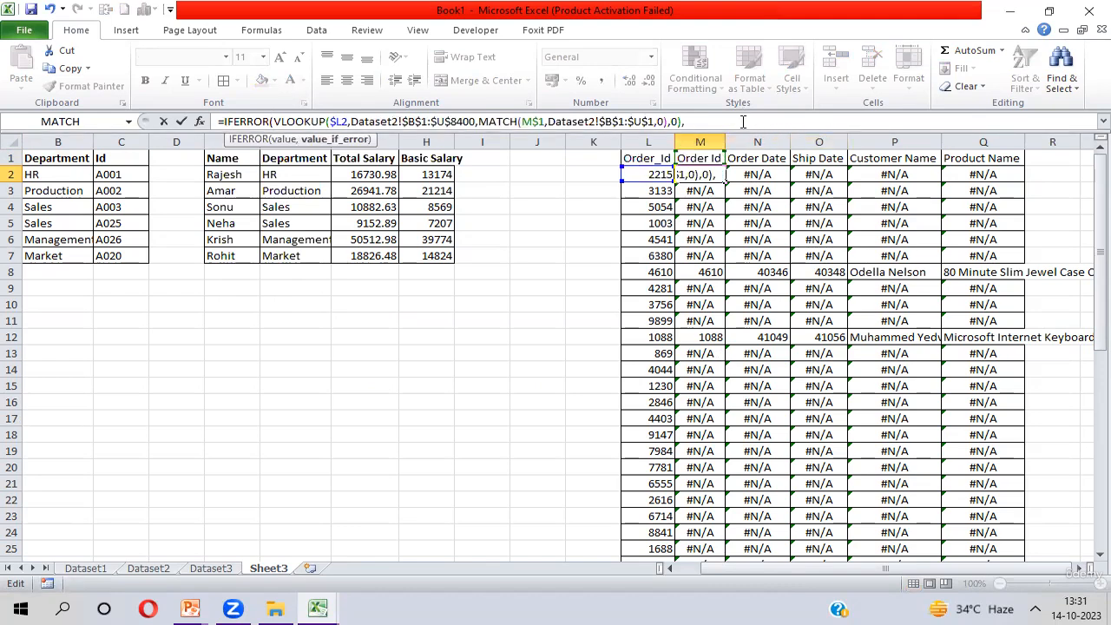
type("\"\"")
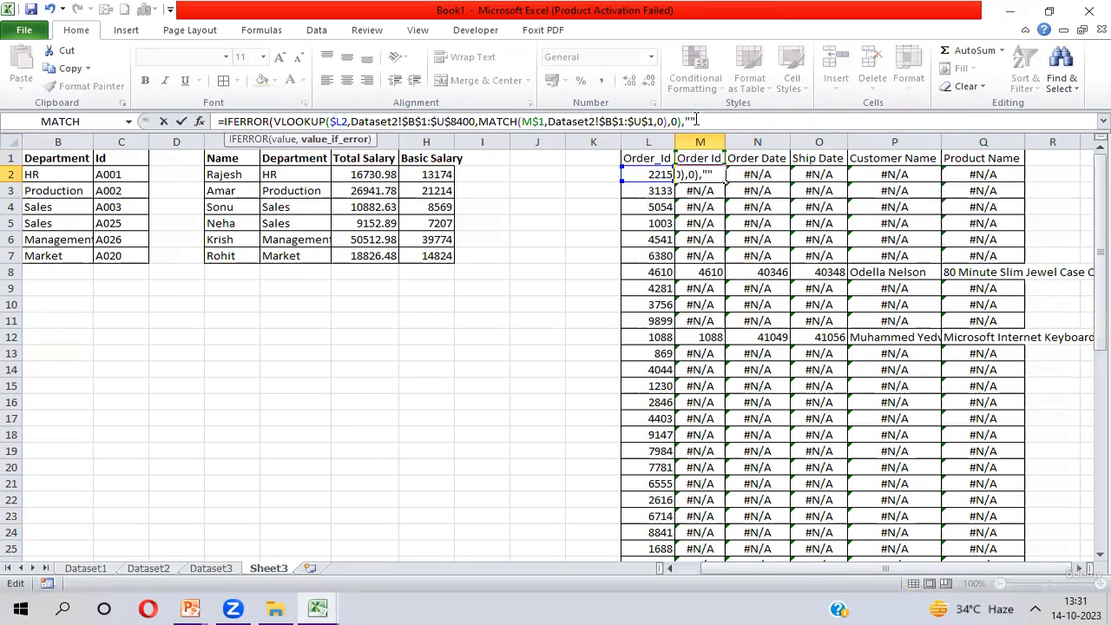
type(")")
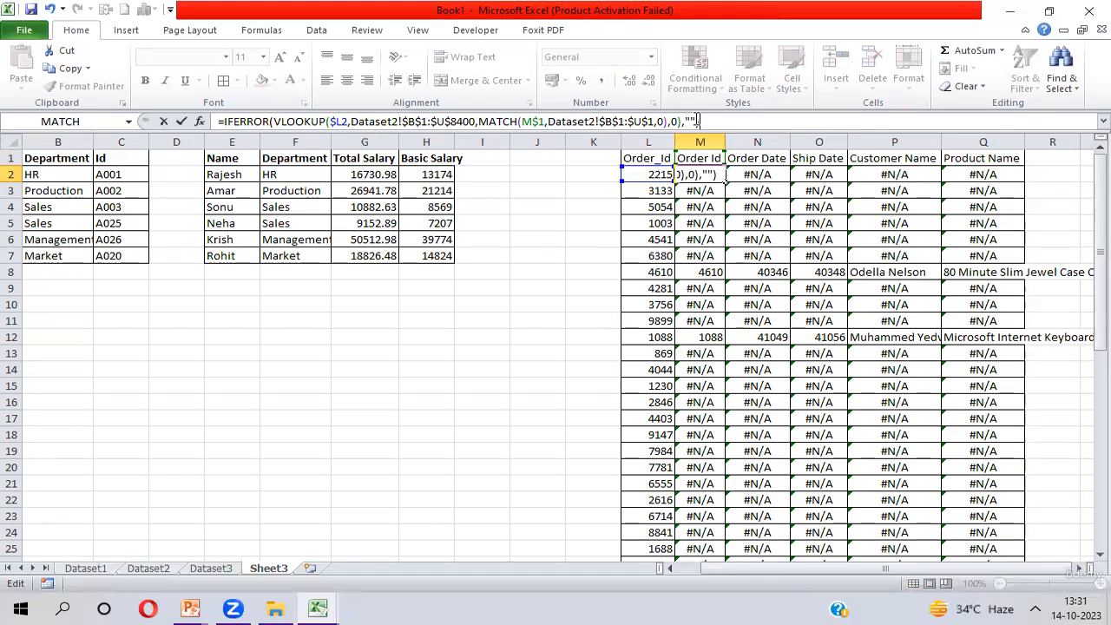
key("Return")
key("Up")
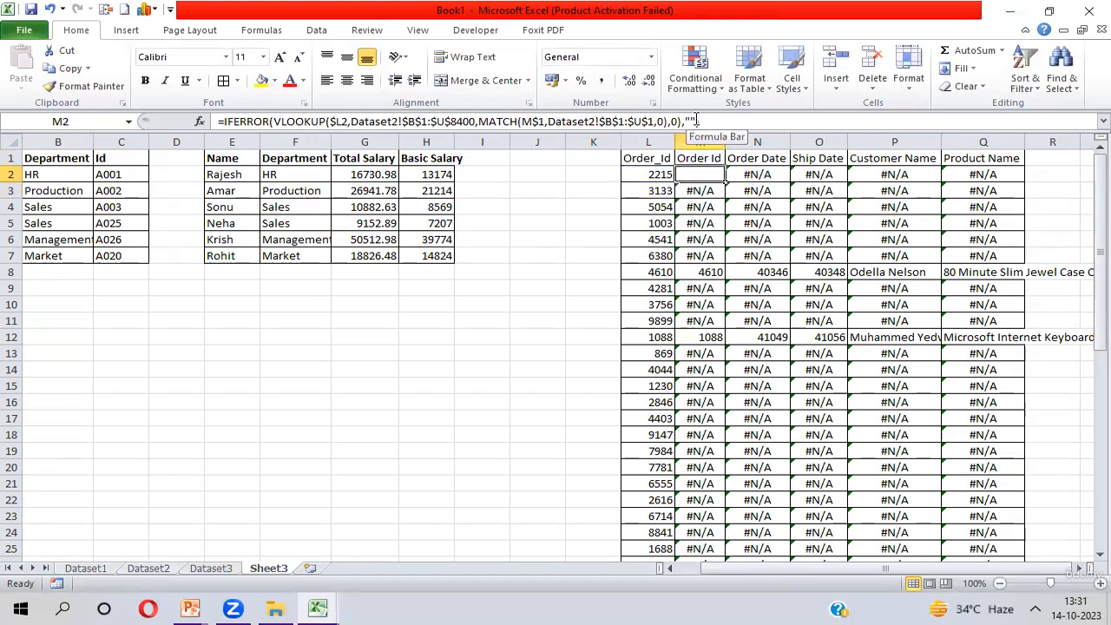
Fill the IFERROR formula from M2 across and down the whole result range M2:Q50.
key("shift+Right")
key("shift+Right")
key("shift+Right")
key("shift+Right")
key("shift+Right")
key("shift+Left")
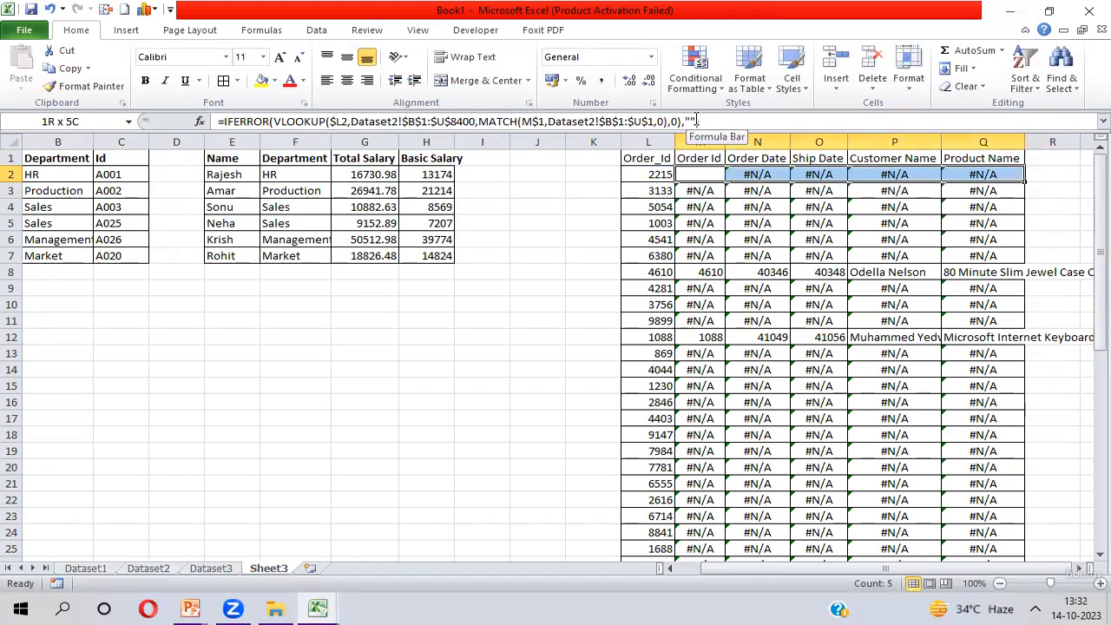
key("shift+Page_Down")
key("shift+Page_Down")
key("ctrl+d")
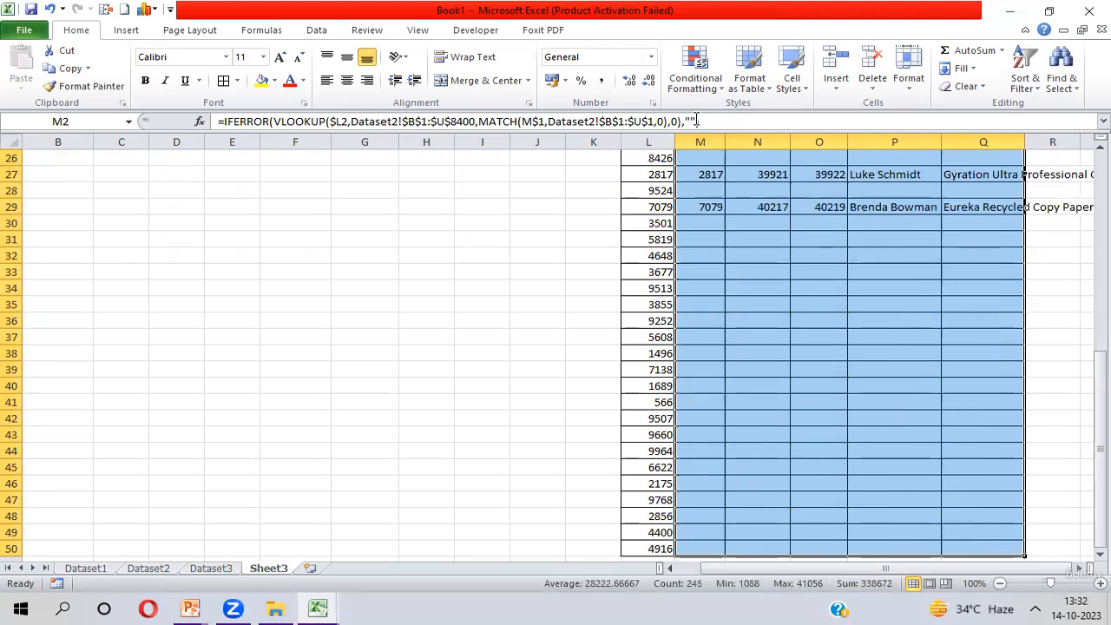
key("Up")
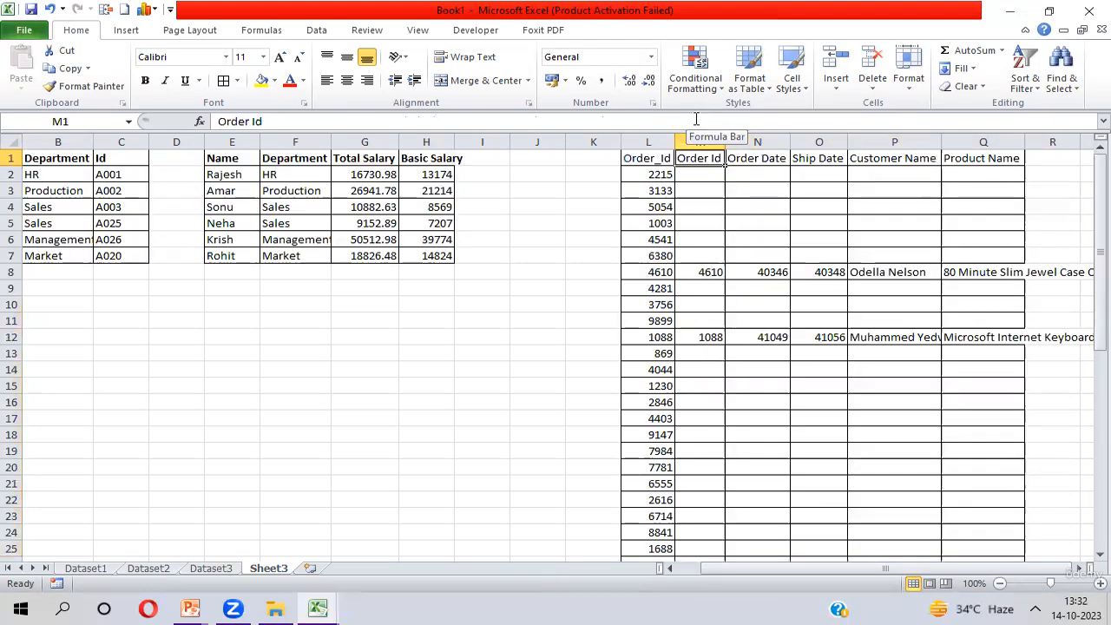
key("Down")
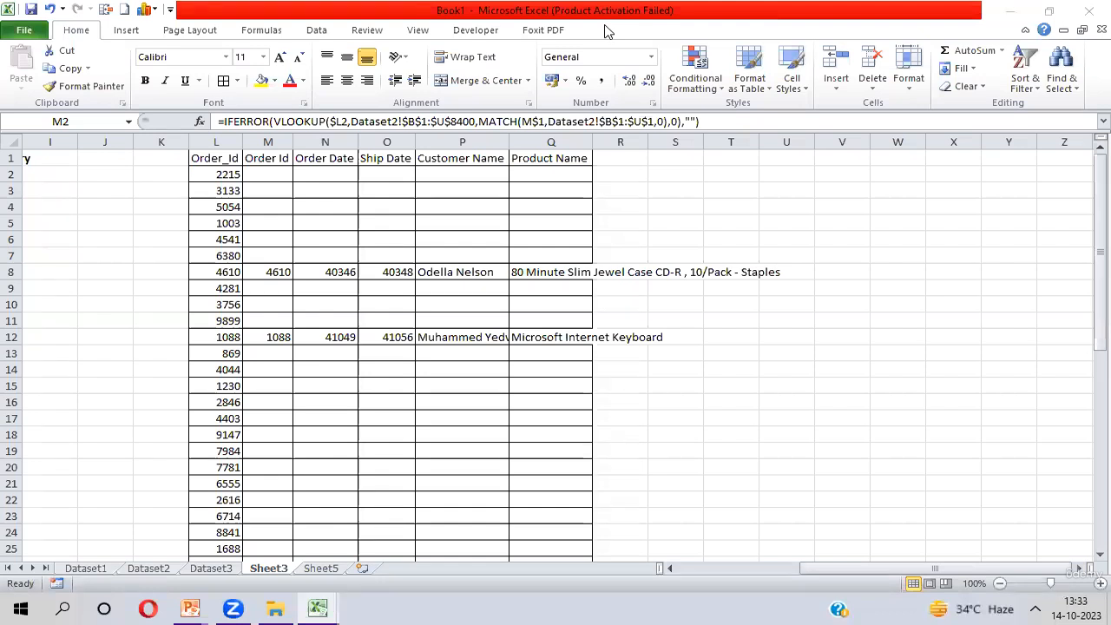
Open Sheet5 and examine the Id and Name source table in A2:B16.
left_click(319, 568)
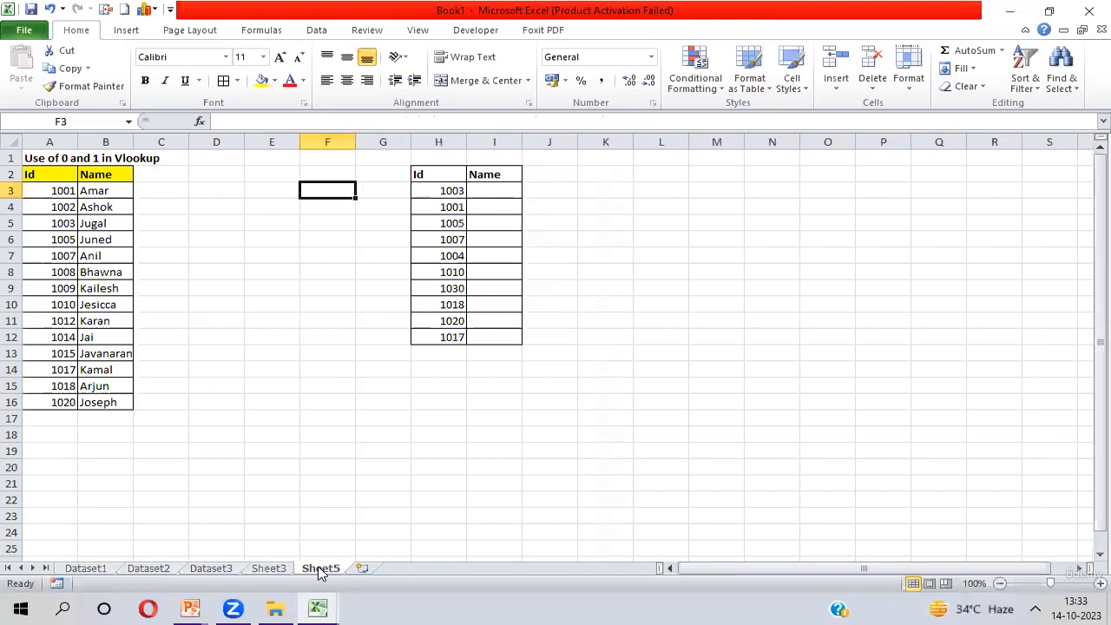
left_click(48, 173)
key("ctrl+shift+Right")
key("ctrl+shift+Down")
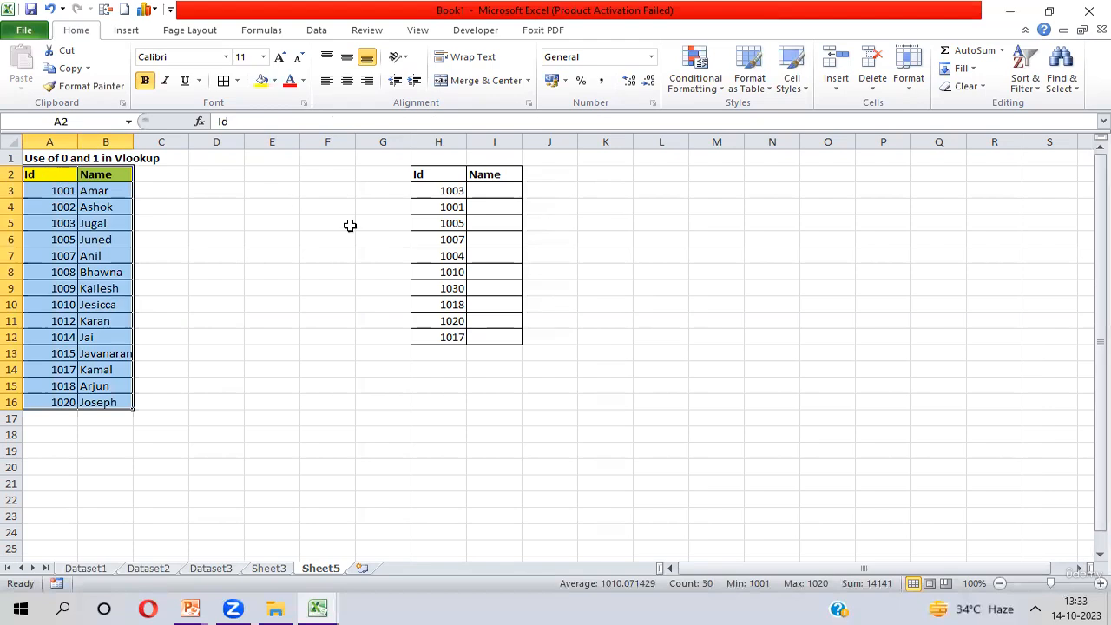
Review the lookup Ids in H3:H12 and the Name cells to fill in I3:I12.
left_click(437, 191)
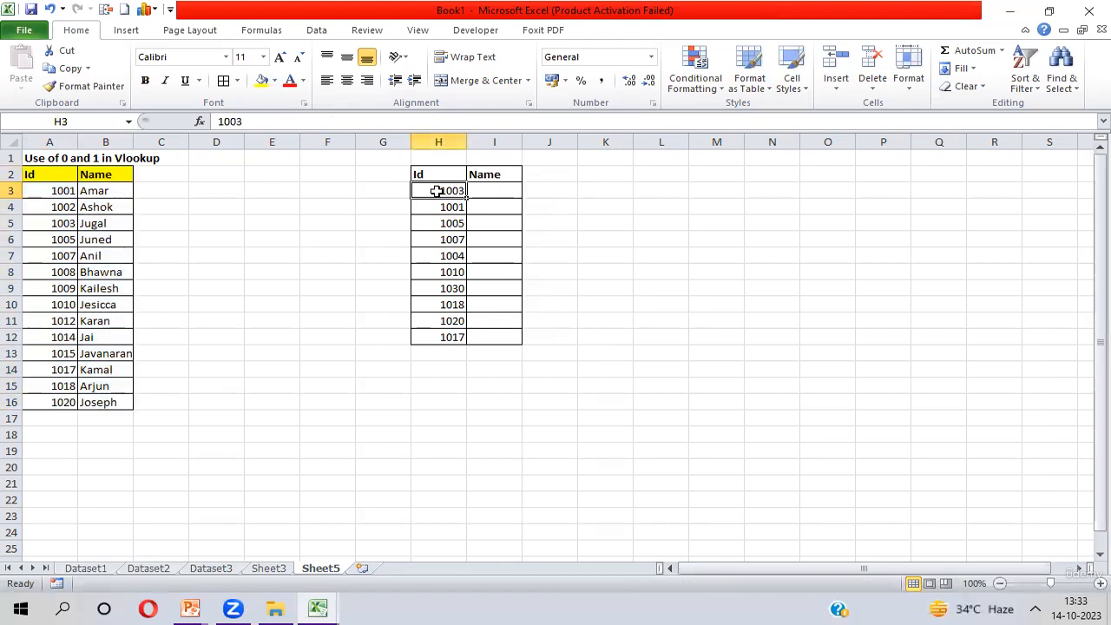
key("ctrl+shift+Down")
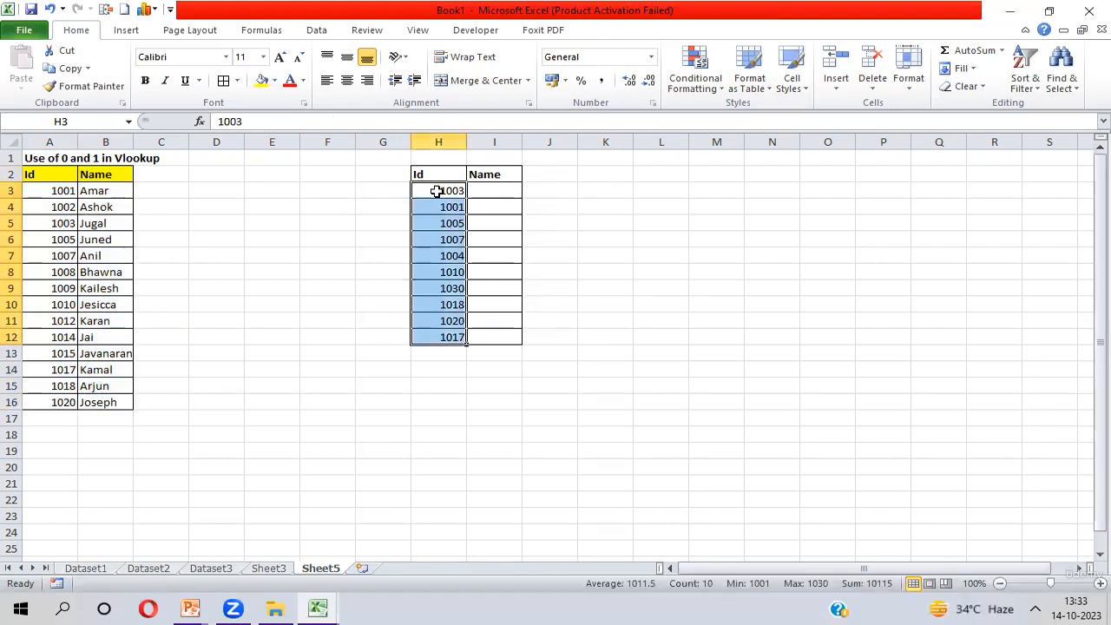
key("Right")
key("shift+Down")
key("shift+Down")
key("shift+Down")
key("shift+Down")
key("shift+Down")
key("shift+Down")
key("shift+Down")
key("shift+Down")
key("shift+Down")
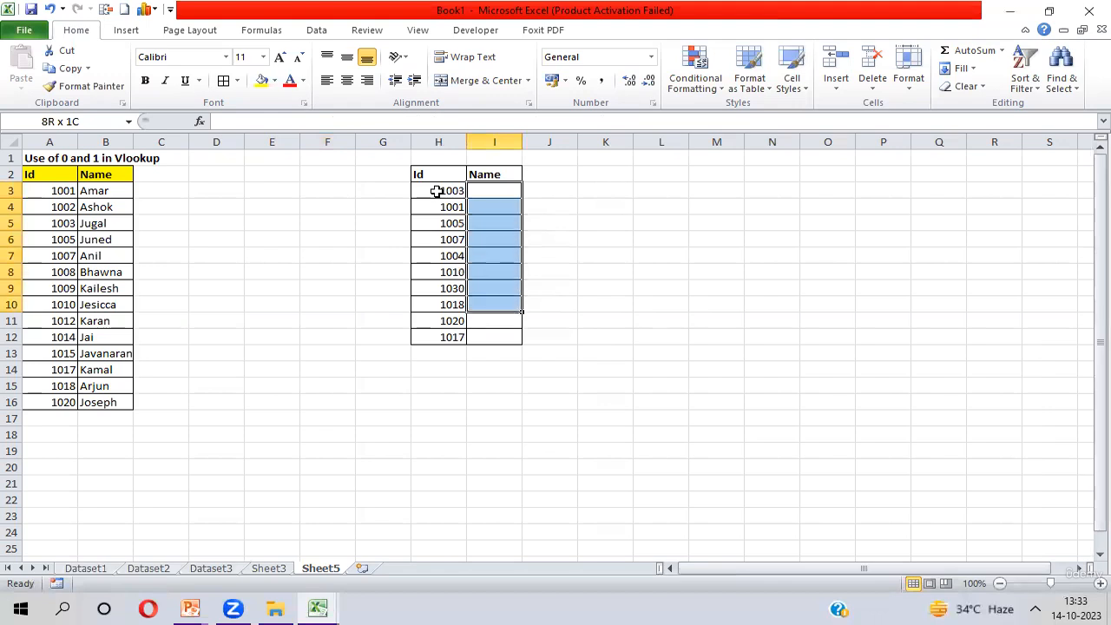
key("Left")
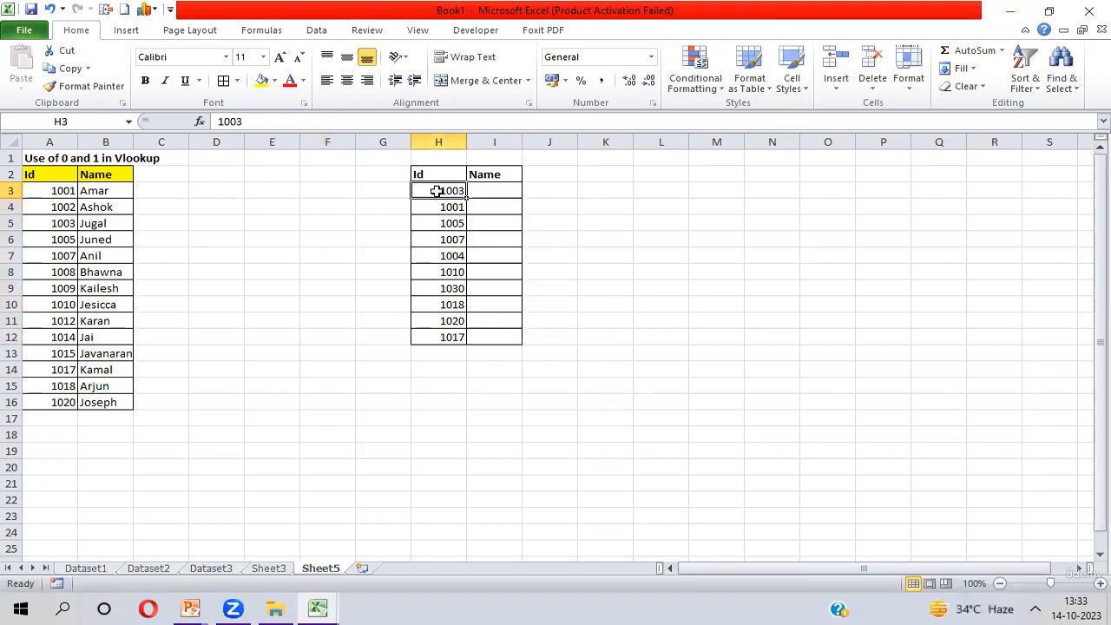
Start a VLOOKUP formula in I3 with $H3 as the lookup value, locking only its column.
key("Right")
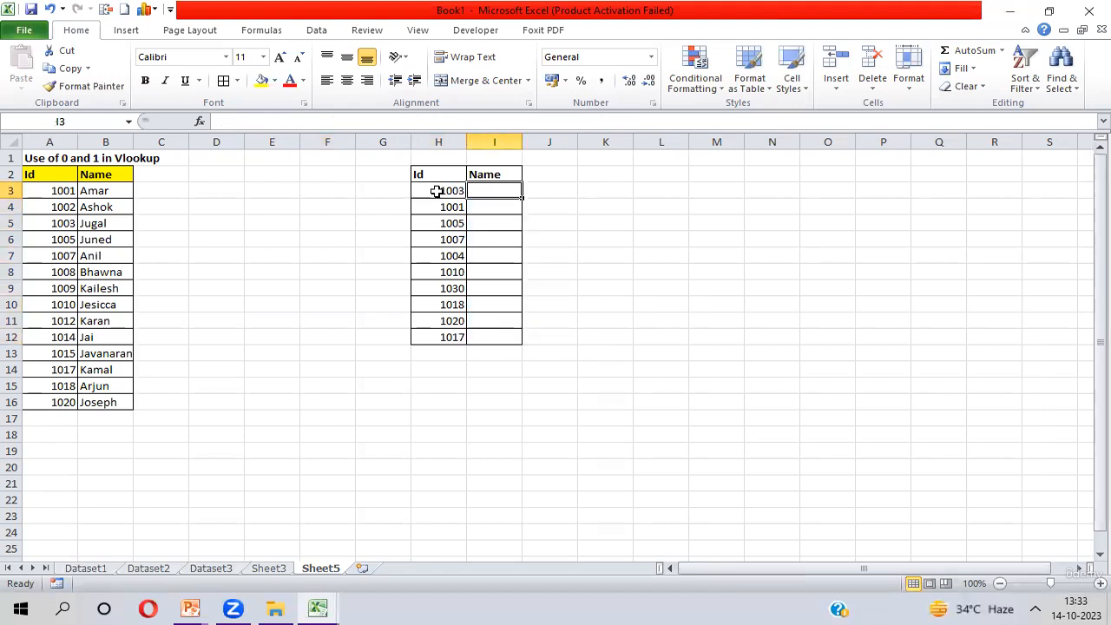
type("=vl")
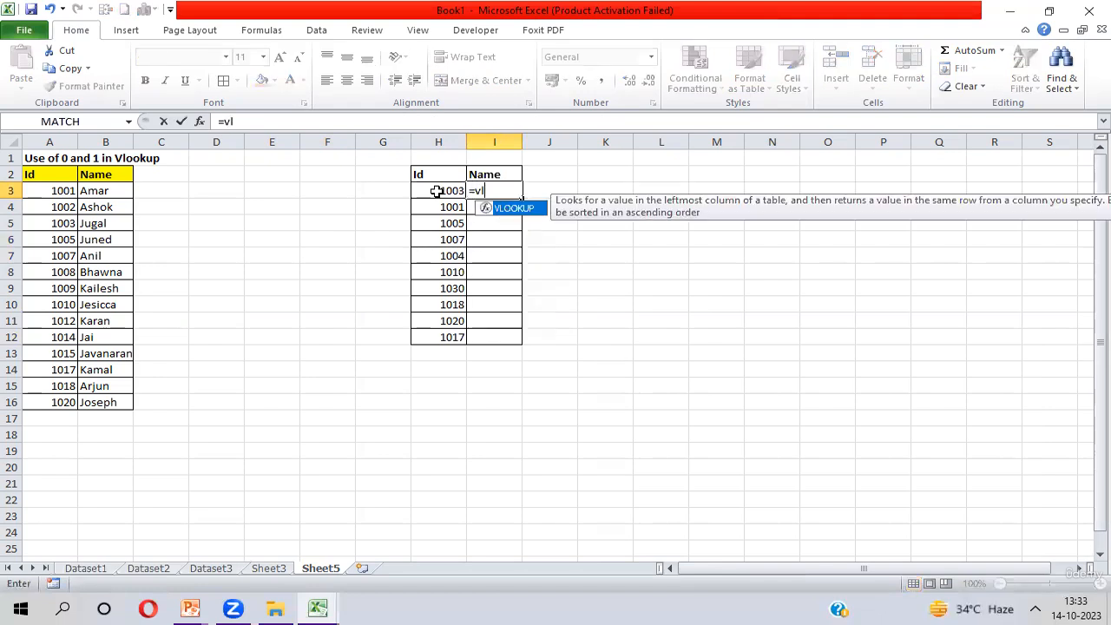
key("Tab")
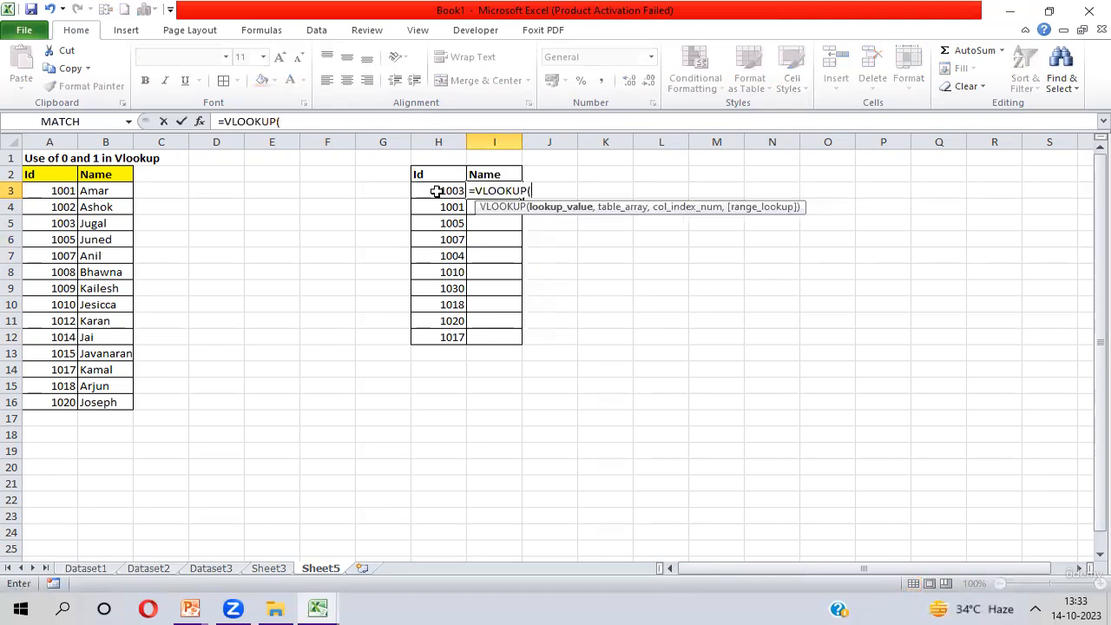
left_click(436, 191)
key("F4")
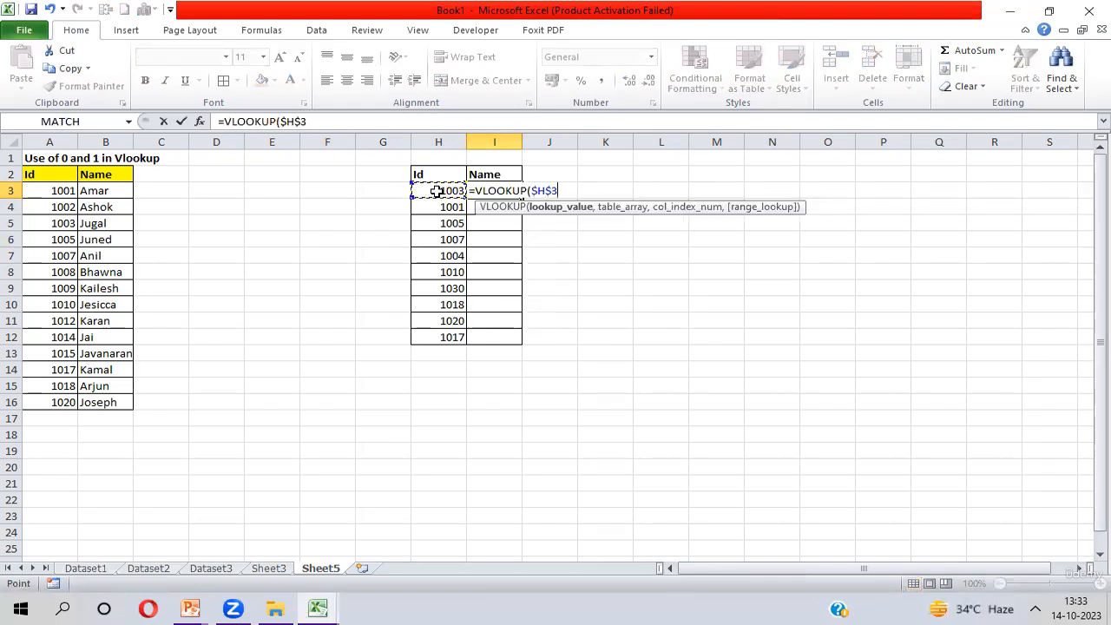
key("F4")
key("F4")
type(",")
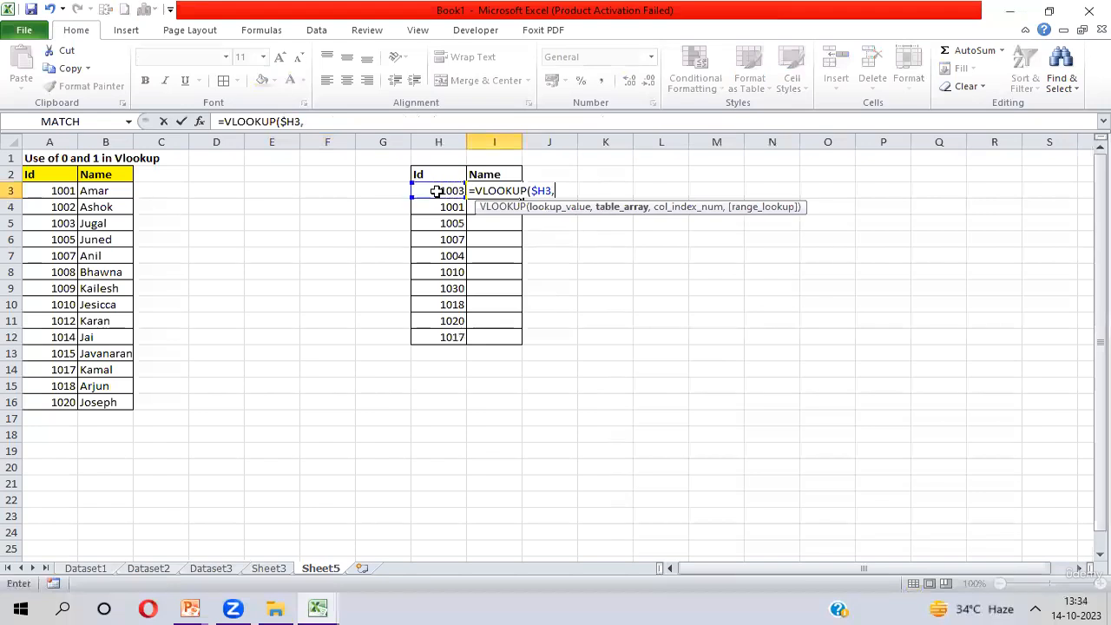
Give the VLOOKUP the absolute table array $A$2:$B$16.
key("Left")
key("Left")
key("Left")
key("Left")
key("Left")
key("Left")
key("Left")
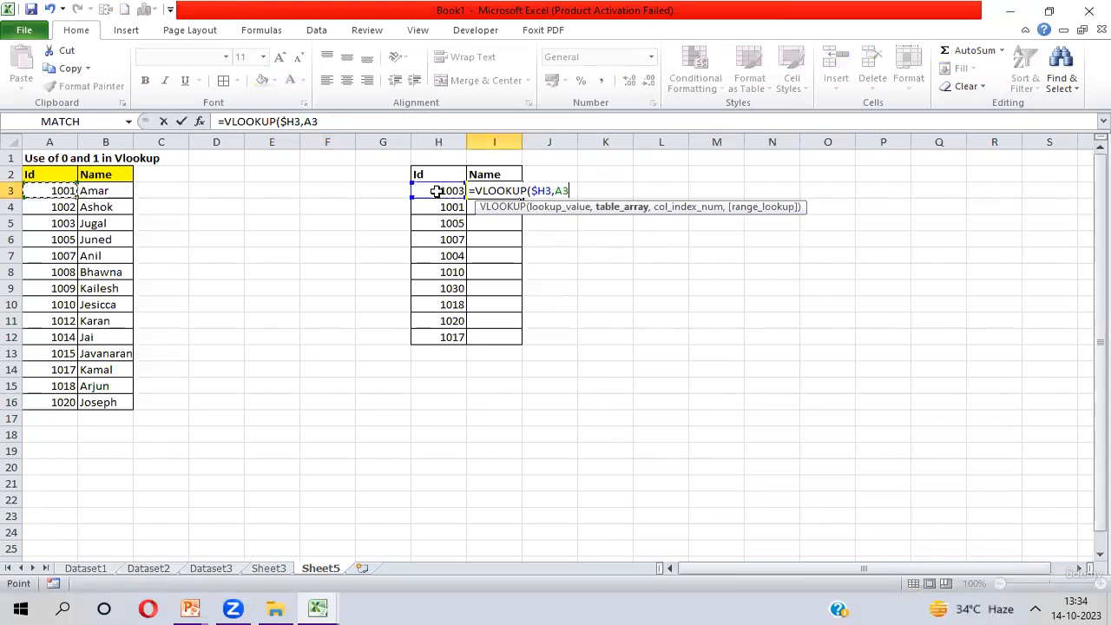
key("Up")
key("ctrl+shift+Right")
key("ctrl+shift+Down")
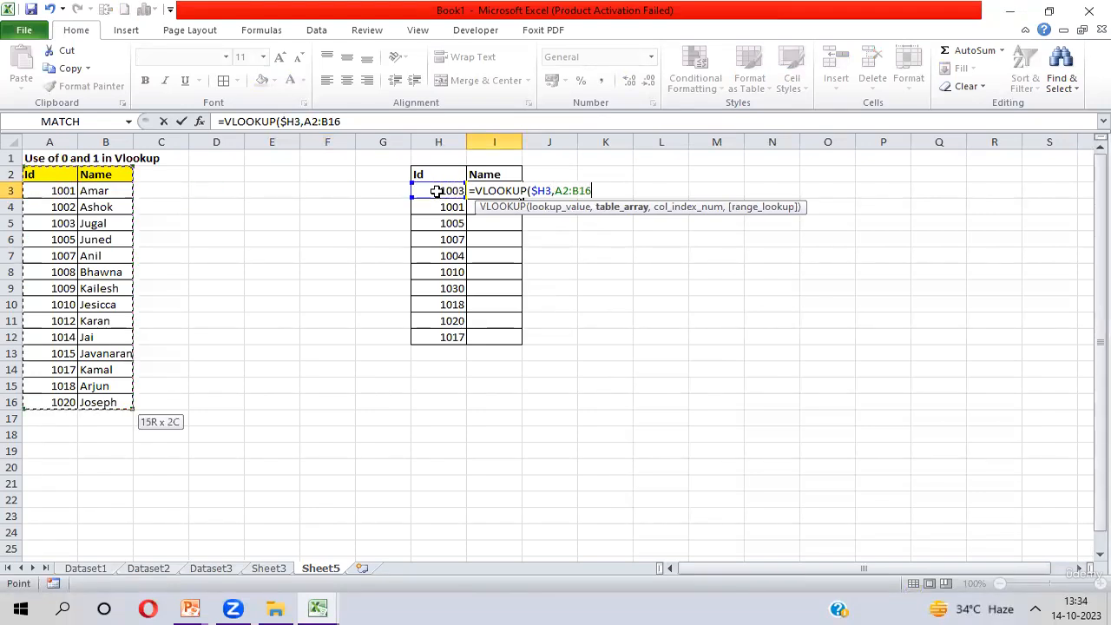
key("F4")
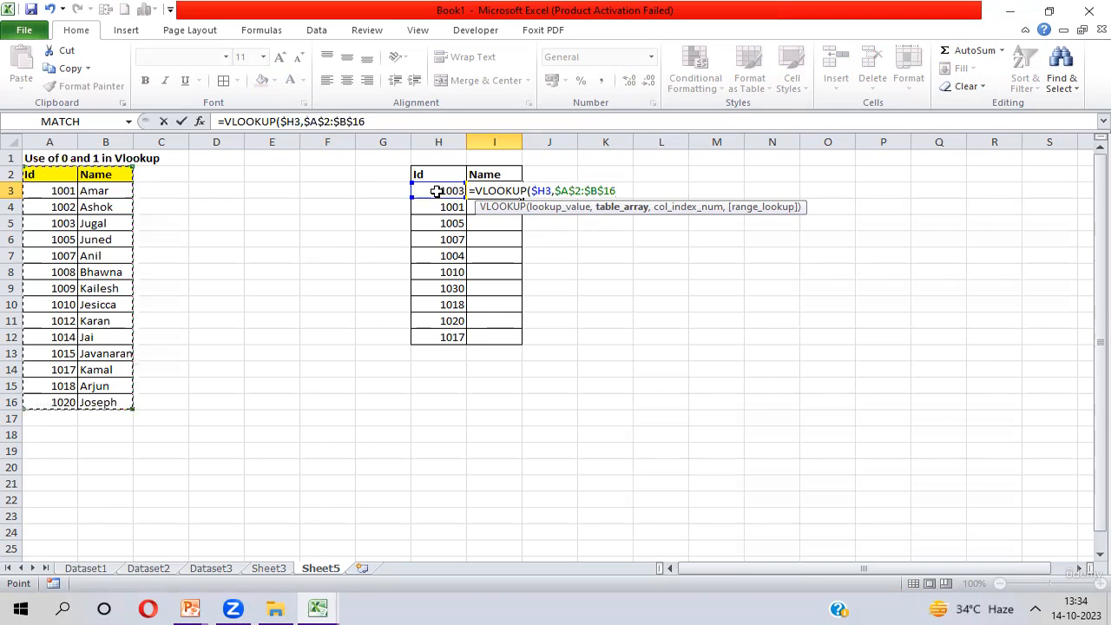
type(",")
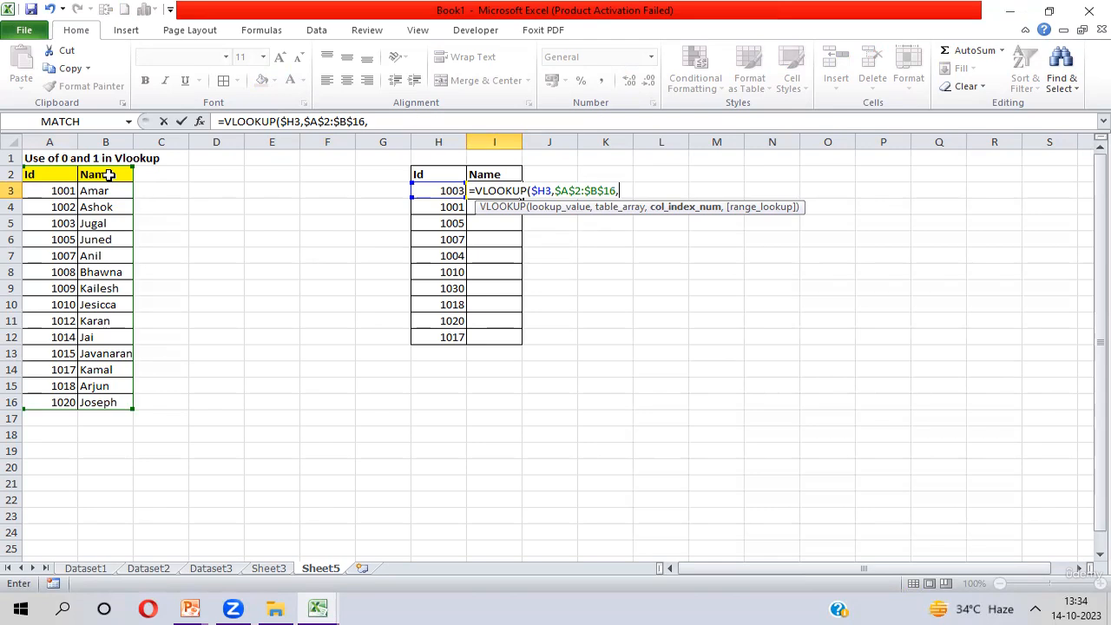
Complete the I3 VLOOKUP with column index 2 and range lookup 0.
type("2")
type(",")
type("0)")
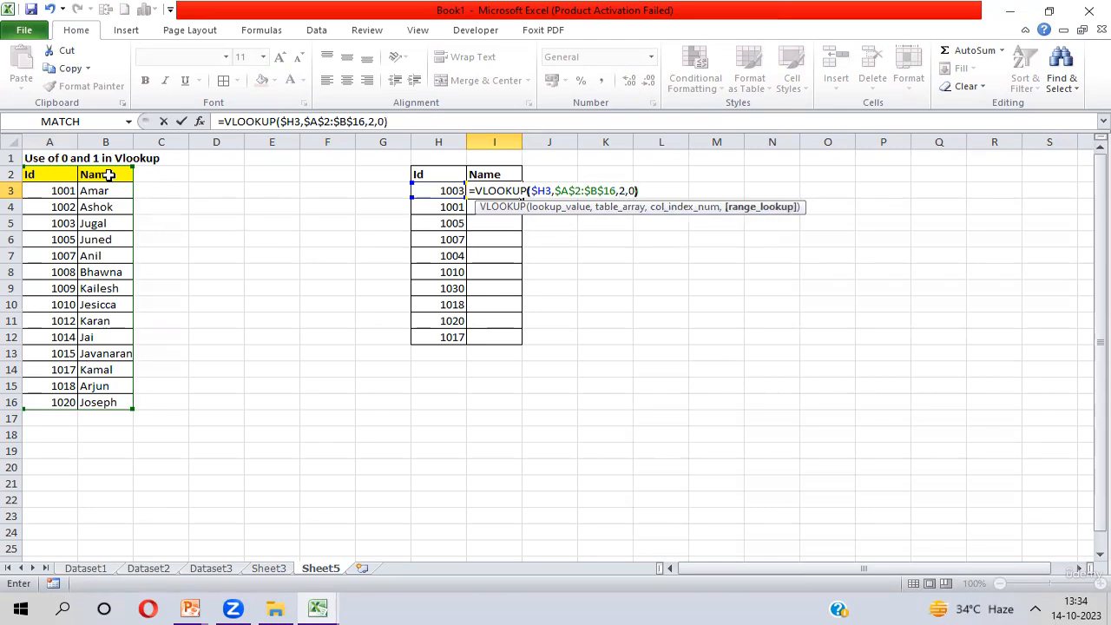
key("Return")
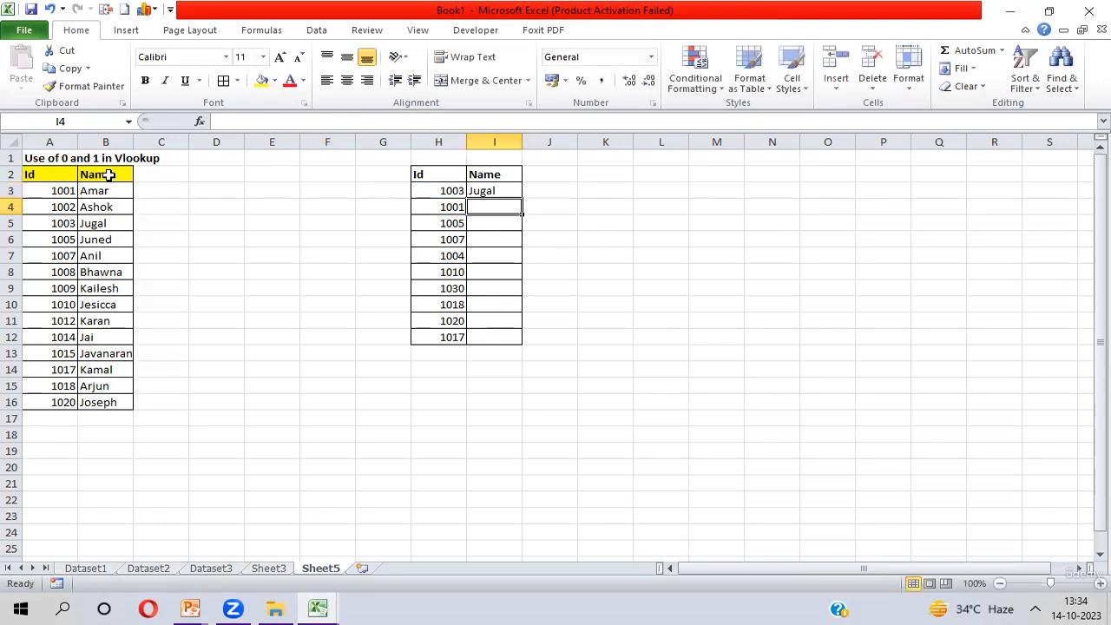
Fill the VLOOKUP formula from I3 down through I12.
key("Up")
key("shift+Down")
key("shift+Down")
key("shift+Down")
key("shift+Down")
key("shift+Down")
key("shift+Down")
key("shift+Down")
key("shift+Down")
key("shift+Down")
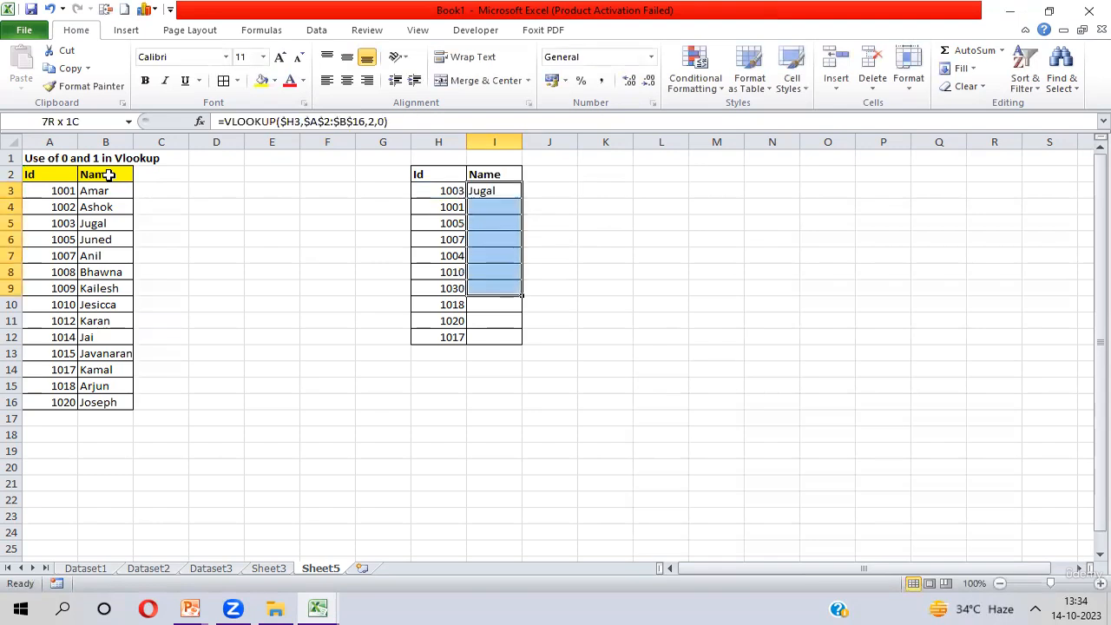
key("ctrl+d")
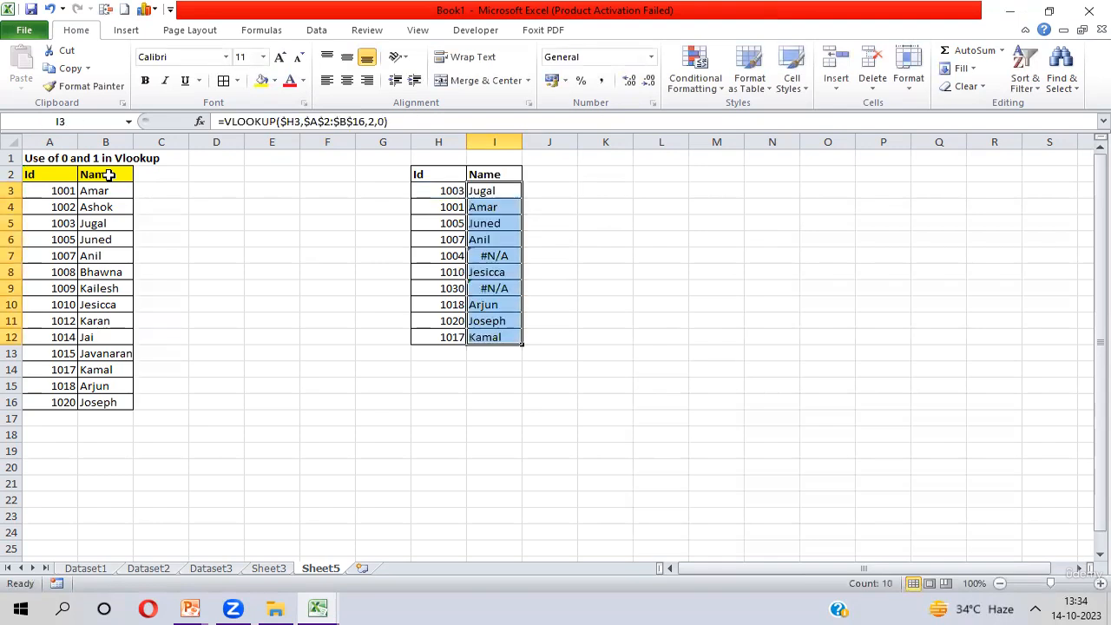
Examine the lookup result in I7 together with its Id in H7.
key("Down")
key("Down")
key("Down")
key("Down")
key("Left")
key("Right")
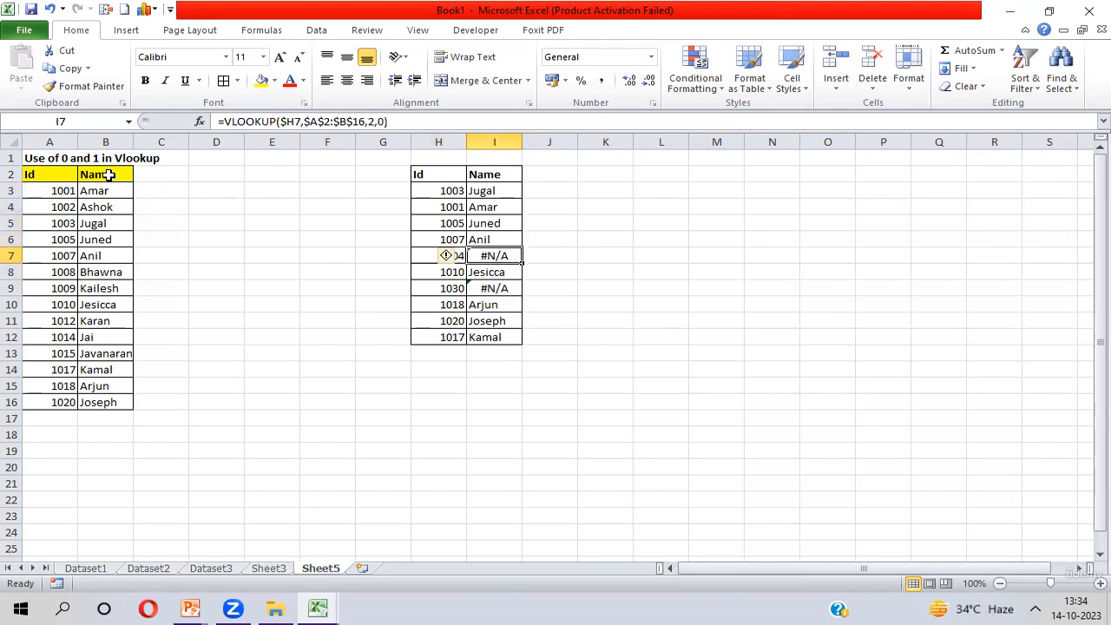
key("Left")
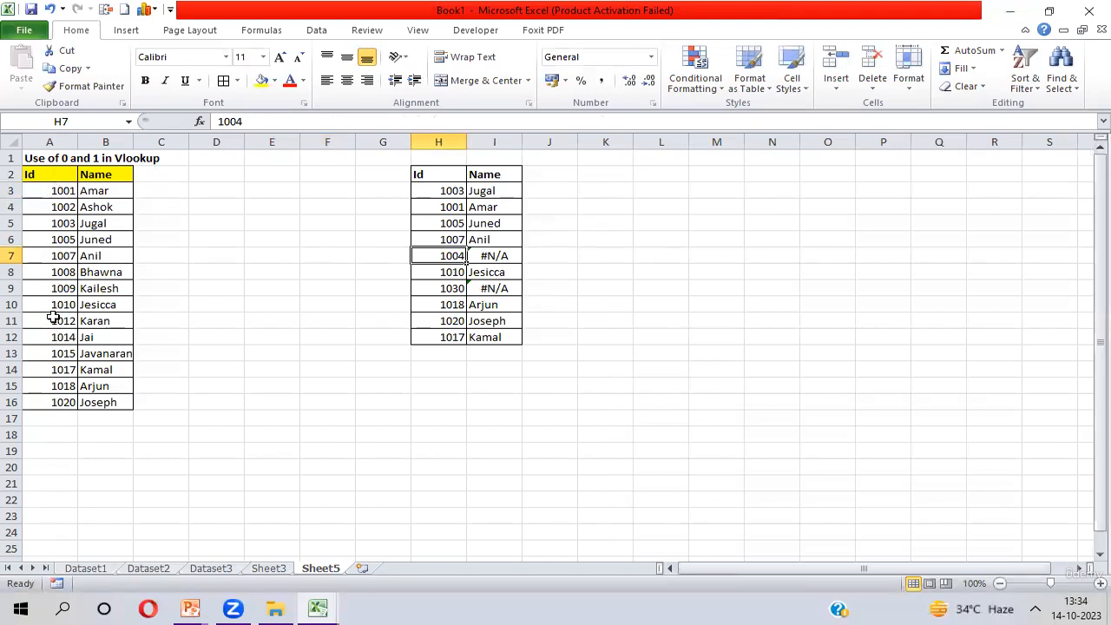
Compare the source Ids in A3:A6 one by one with the lookup Id in H7 and its result in I7.
left_click(58, 190)
key("Down")
key("Down")
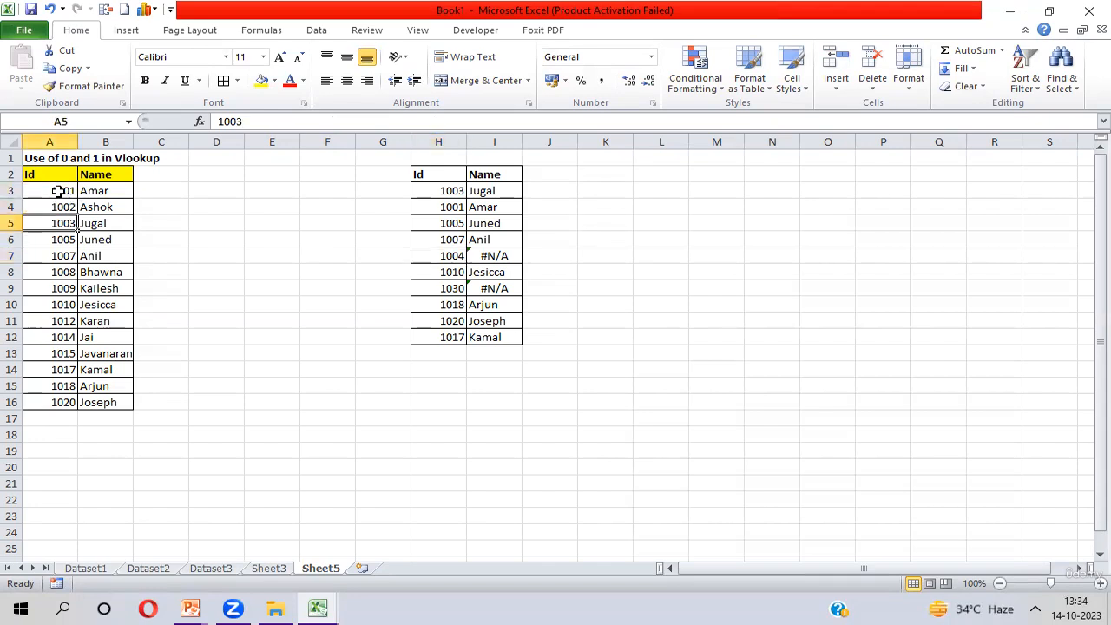
key("Up")
key("Up")
key("Down")
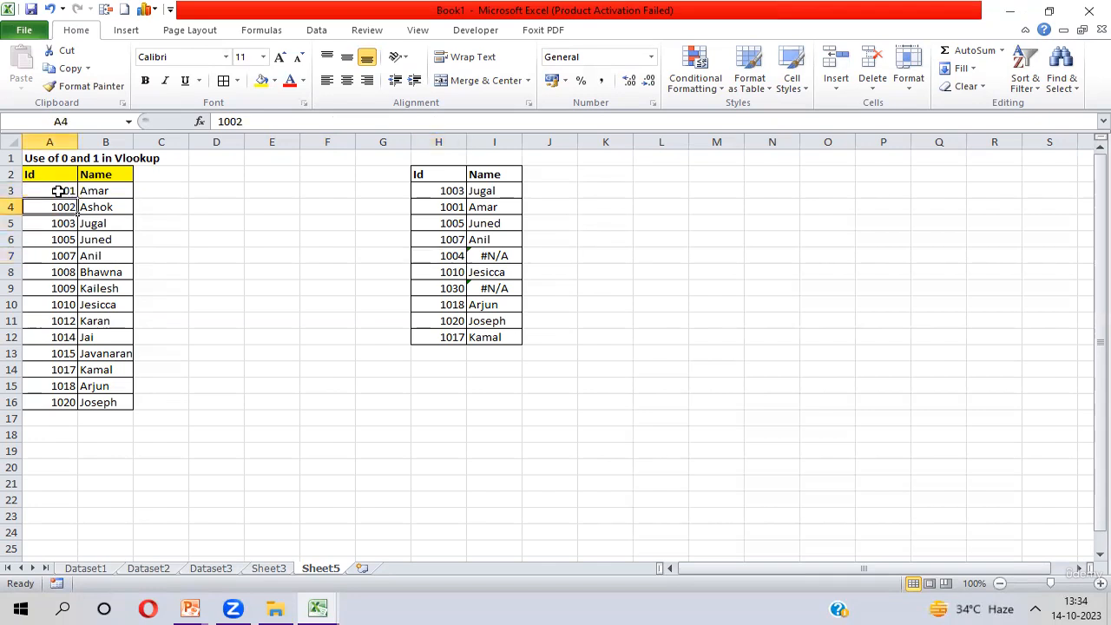
key("Down")
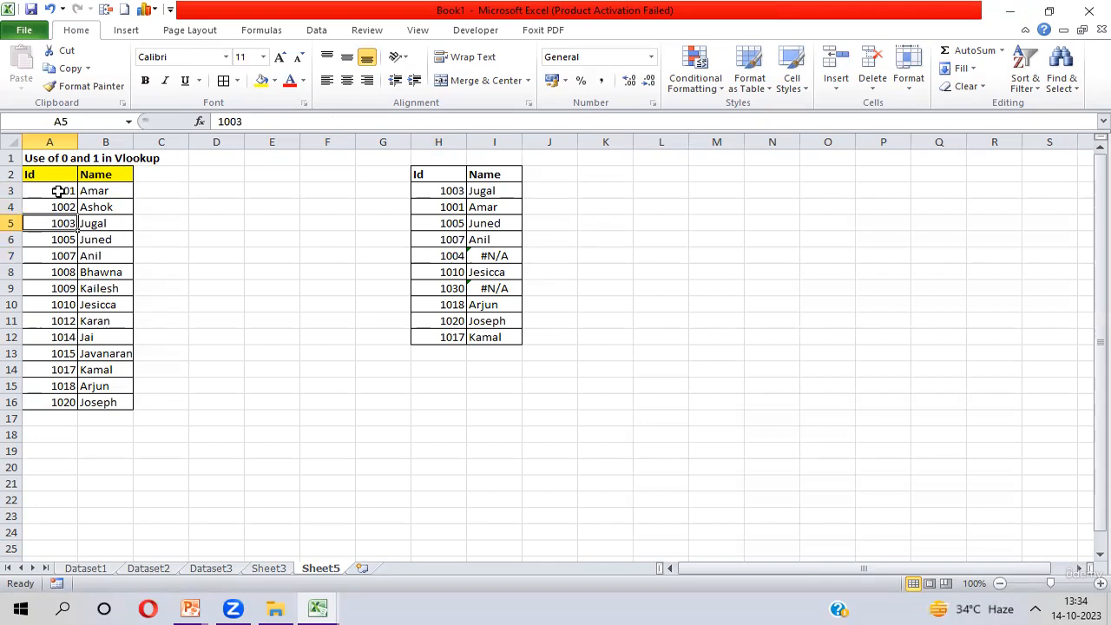
key("Down")
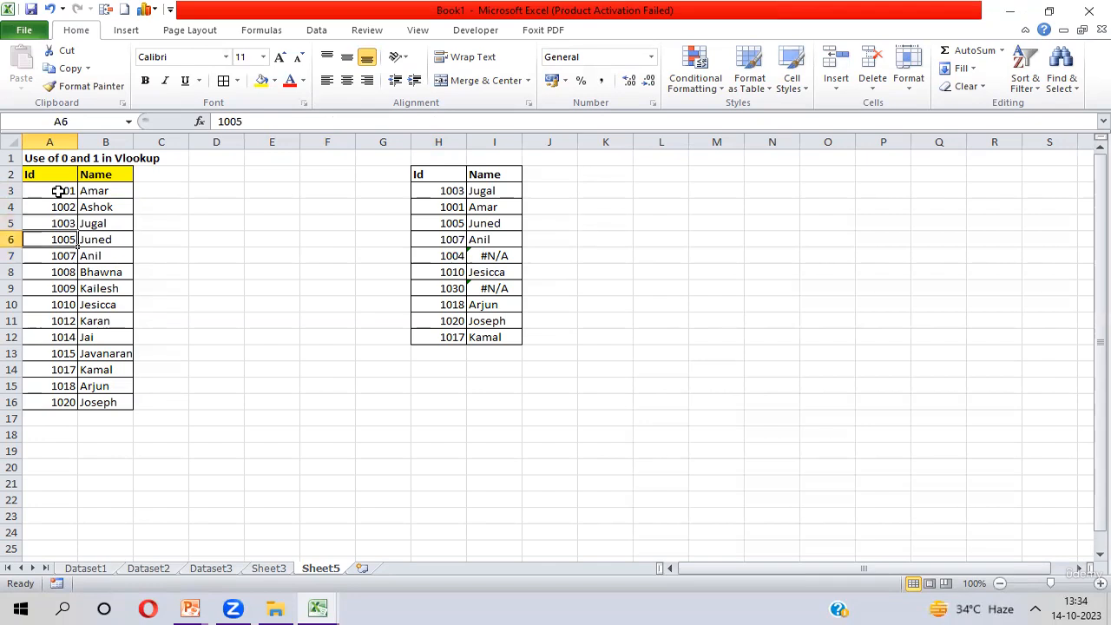
key("Right")
key("Right")
key("Right")
key("Right")
key("Right")
key("Right")
key("Right")
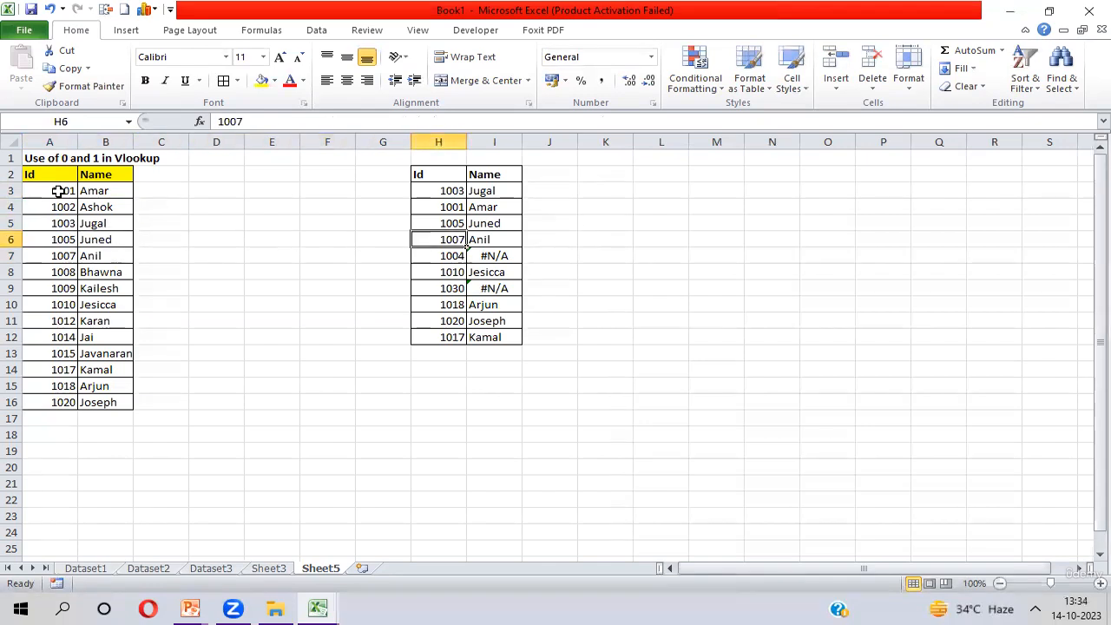
key("Down")
key("Right")
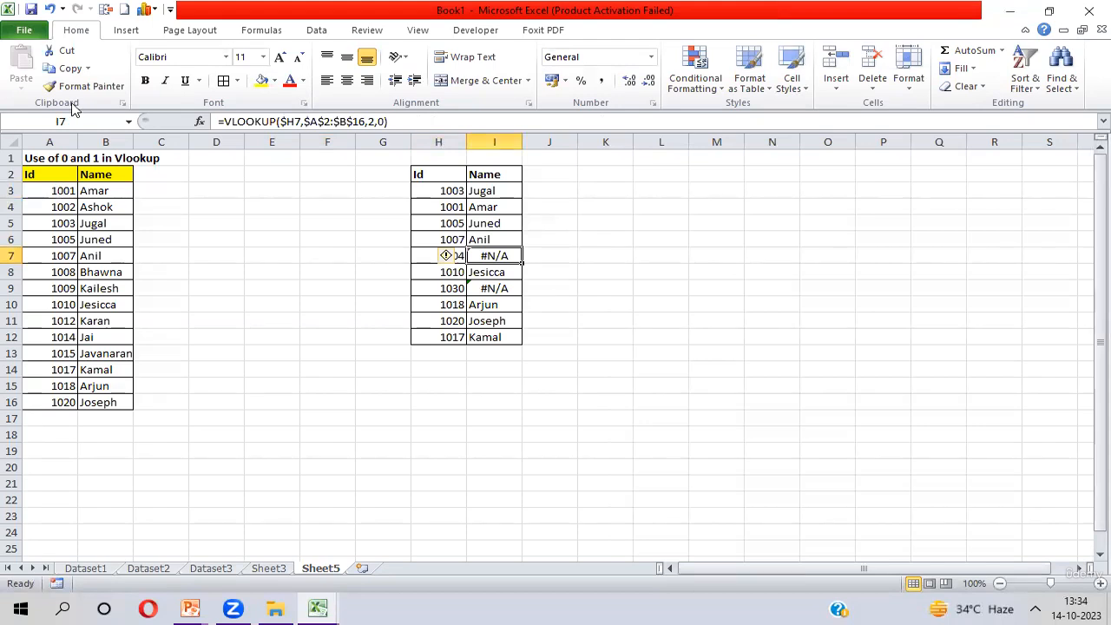
Inspect the range lookup argument 0 in I7's VLOOKUP formula and the Id in H7 it searches for.
double_click(380, 122)
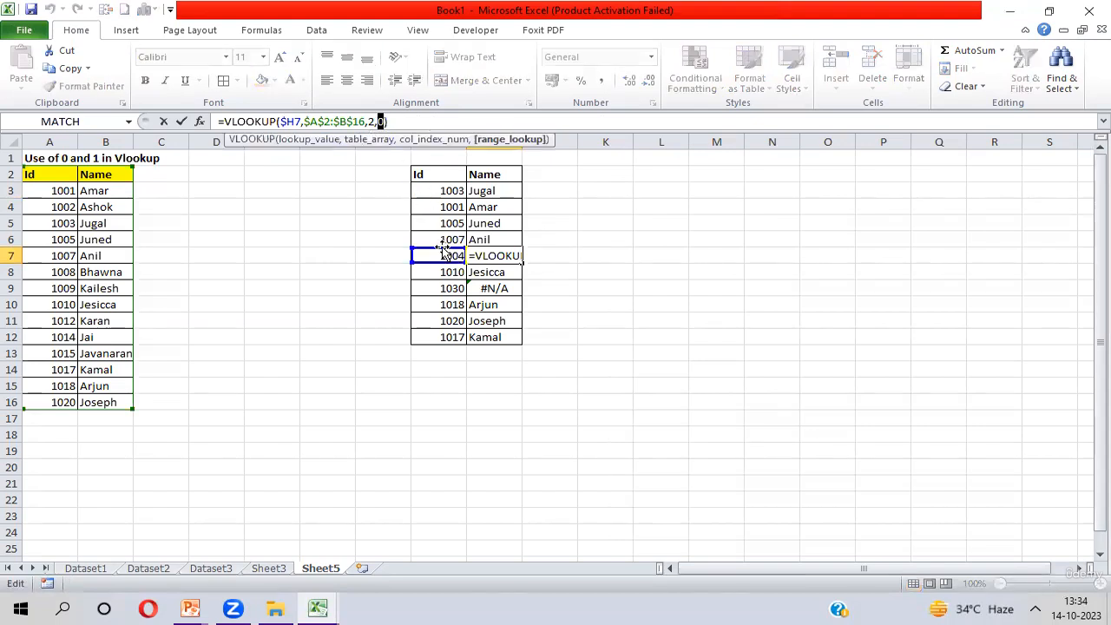
key("ctrl+Return")
left_click(446, 253)
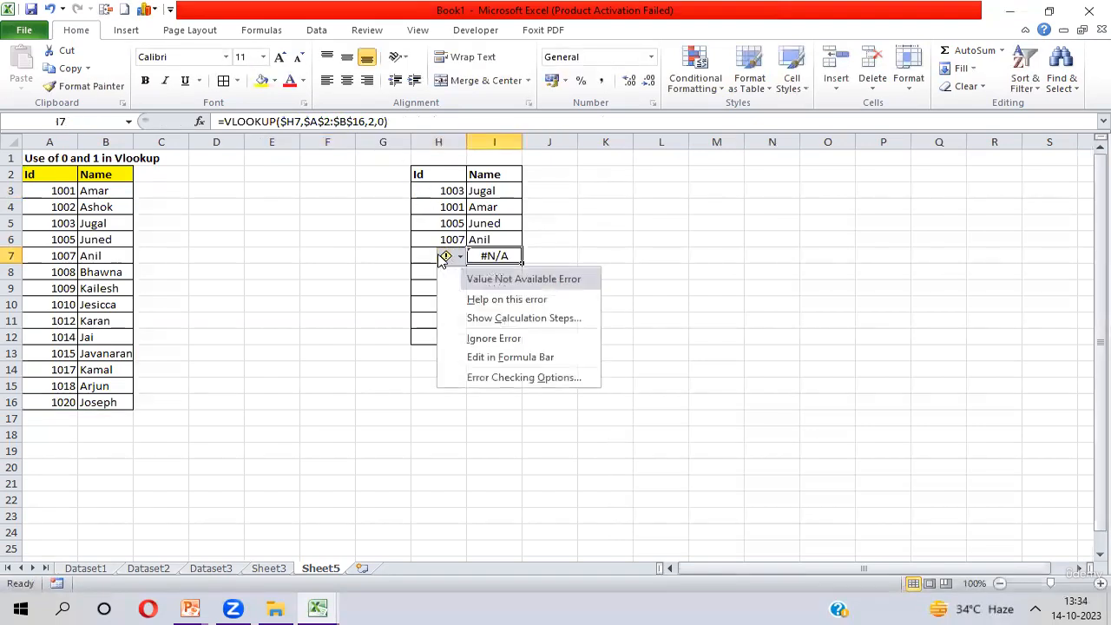
left_click(426, 255)
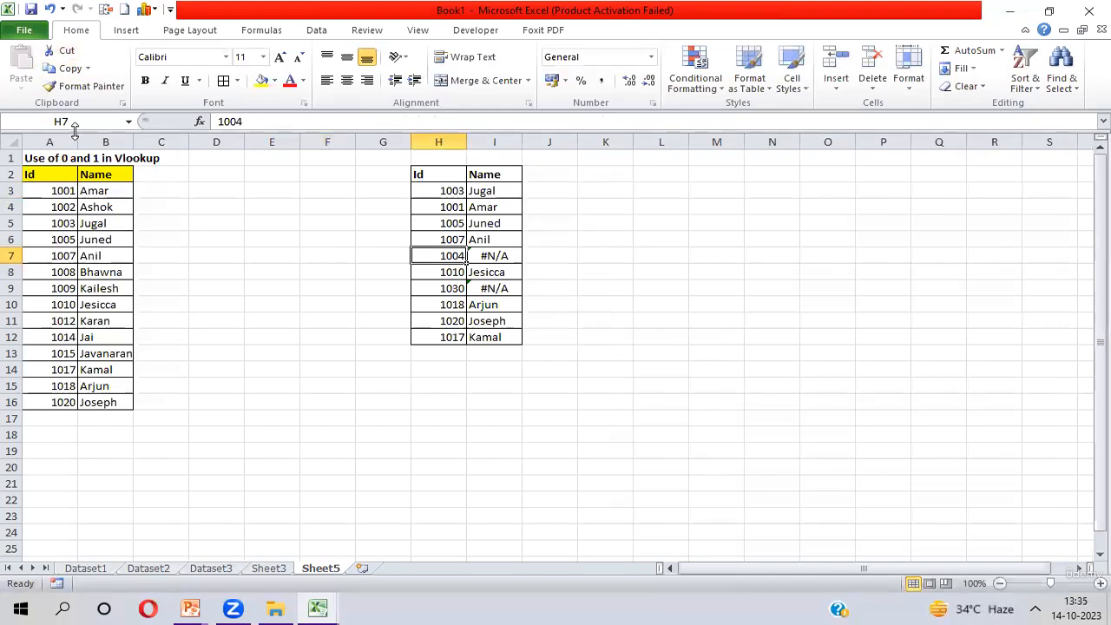
left_click(486, 257)
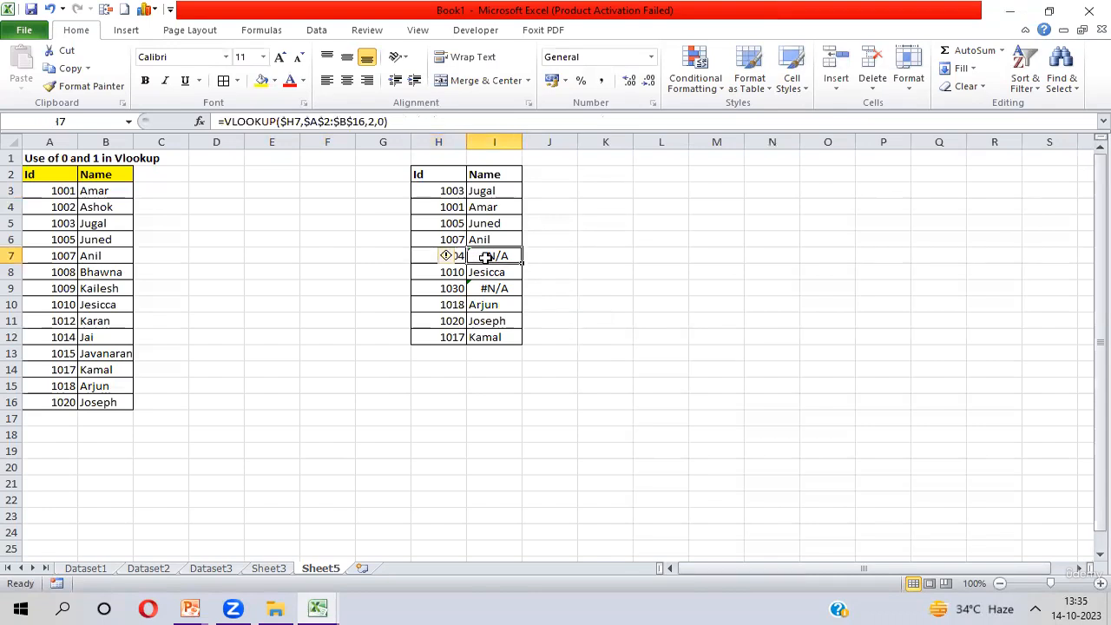
Compare the source Ids in A6 and A5 with the lookup Id in H7.
left_click(59, 239)
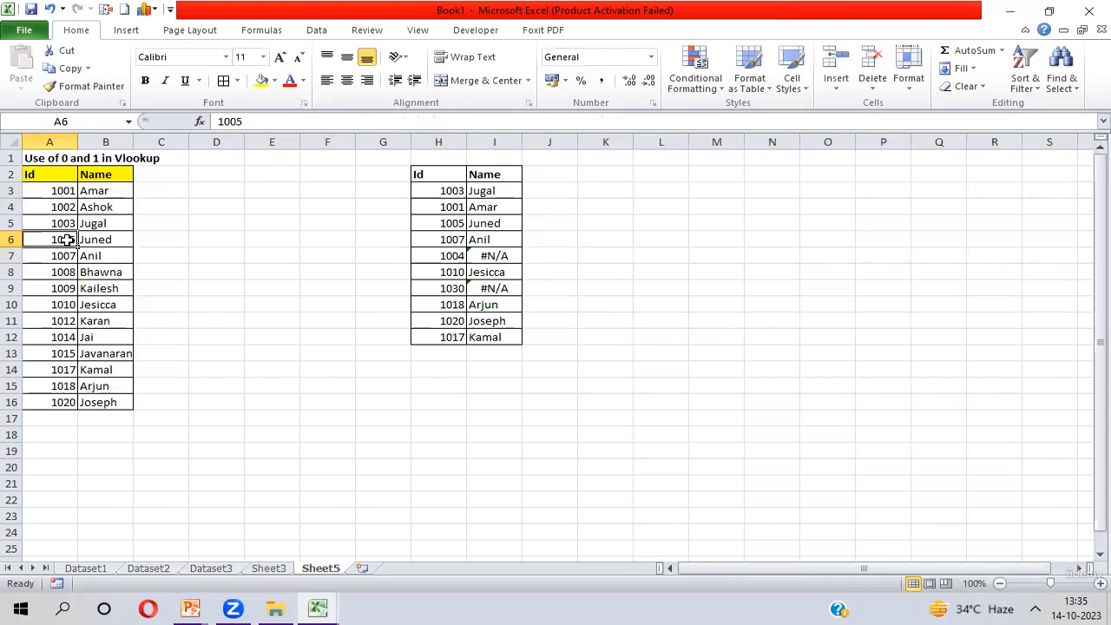
left_click(63, 223)
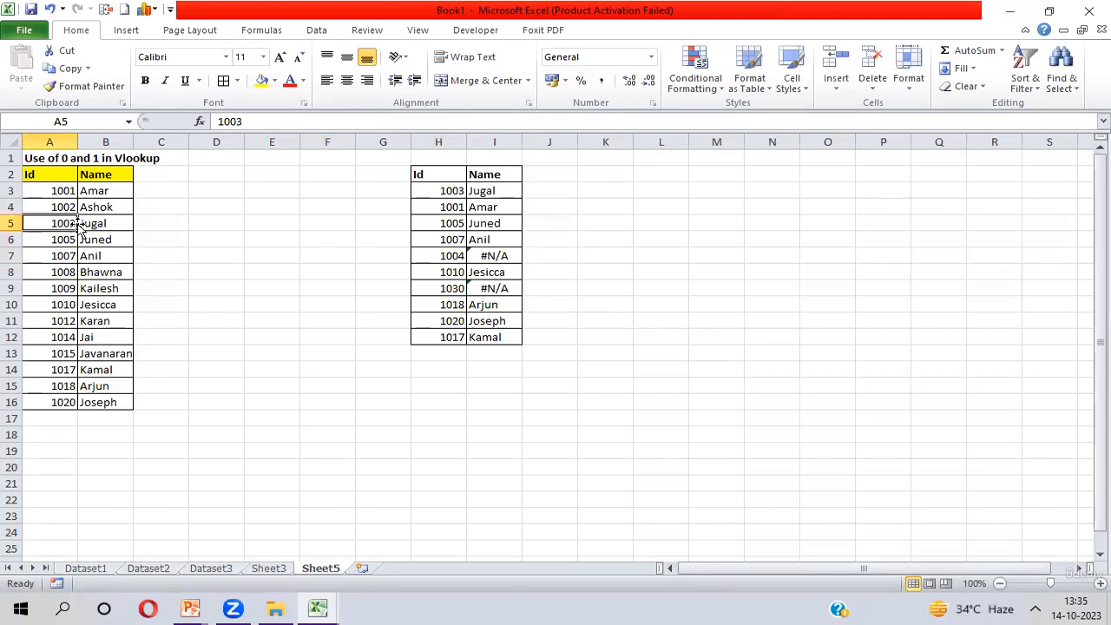
left_click(432, 256)
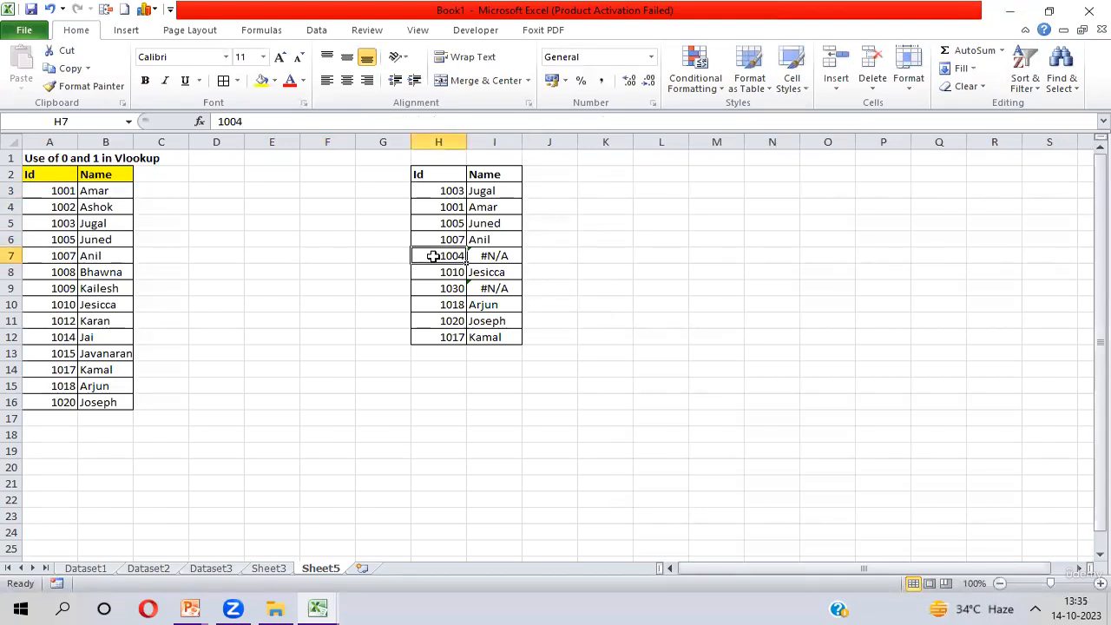
Set the range lookup argument of the VLOOKUP formula in I3 to 1.
left_click(495, 191)
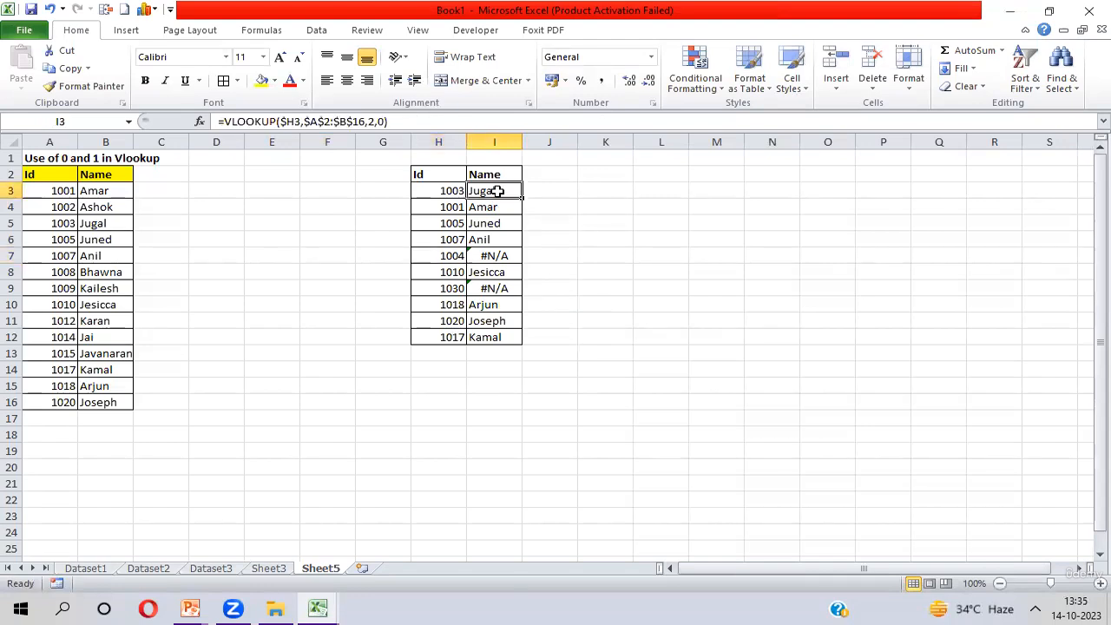
left_click(378, 121)
double_click(382, 122)
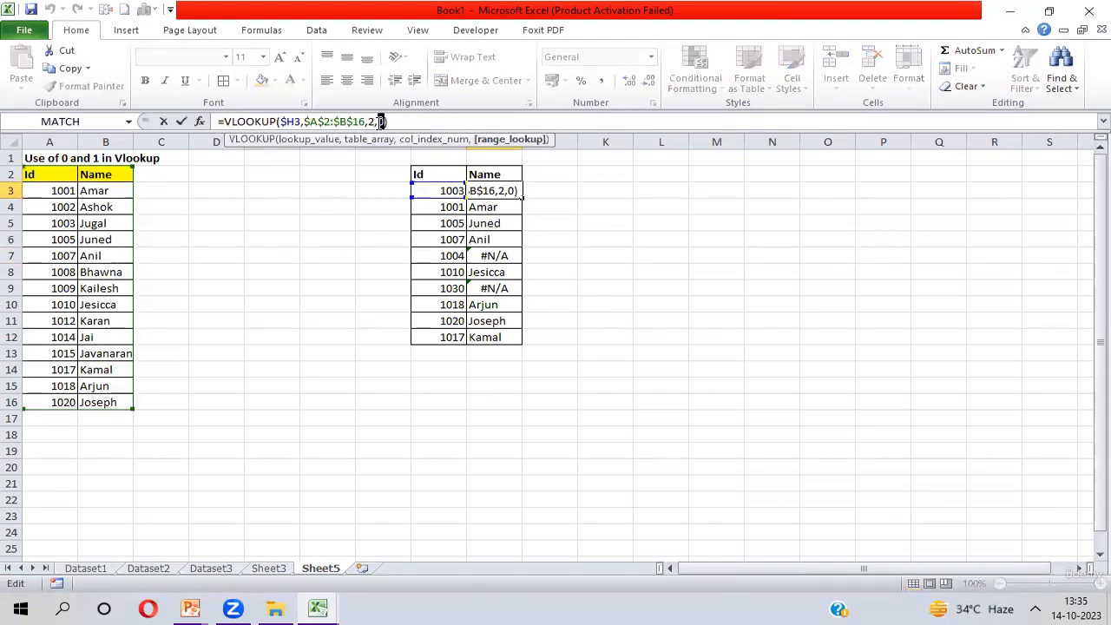
type("1")
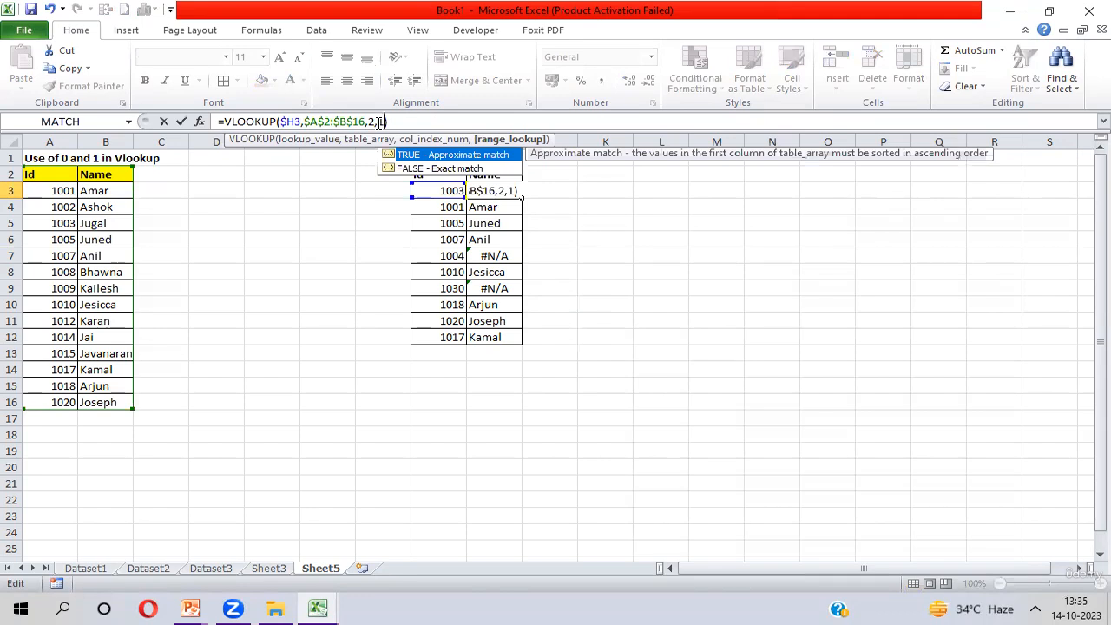
key("Return")
Fill the edited VLOOKUP formula with range lookup 1 from I3 down through I12.
key("Up")
key("ctrl+shift+Down")
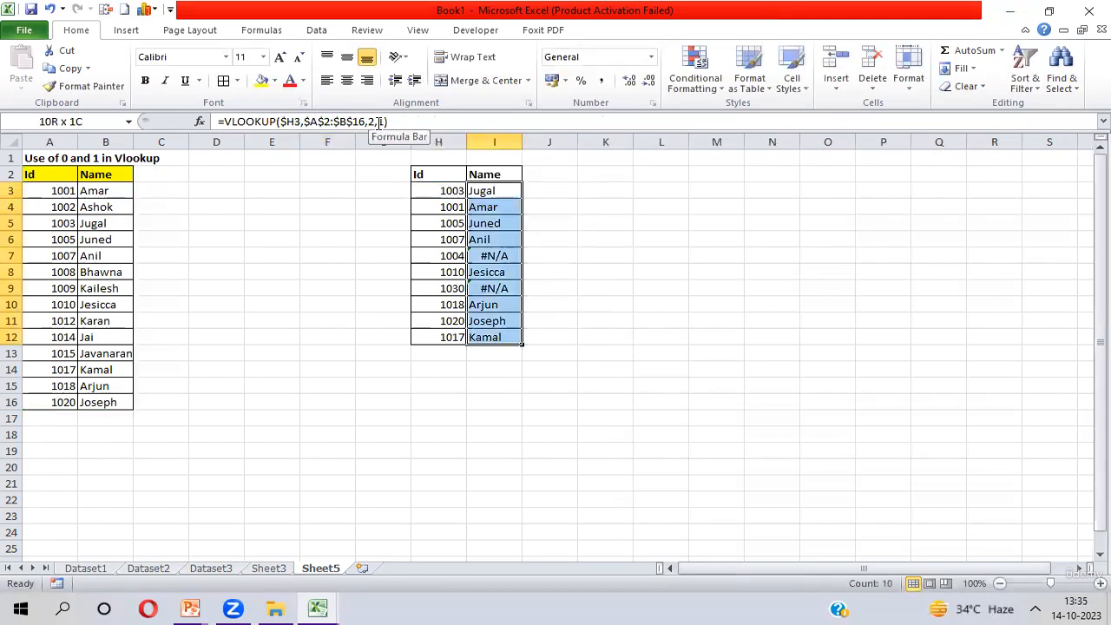
key("ctrl+d")
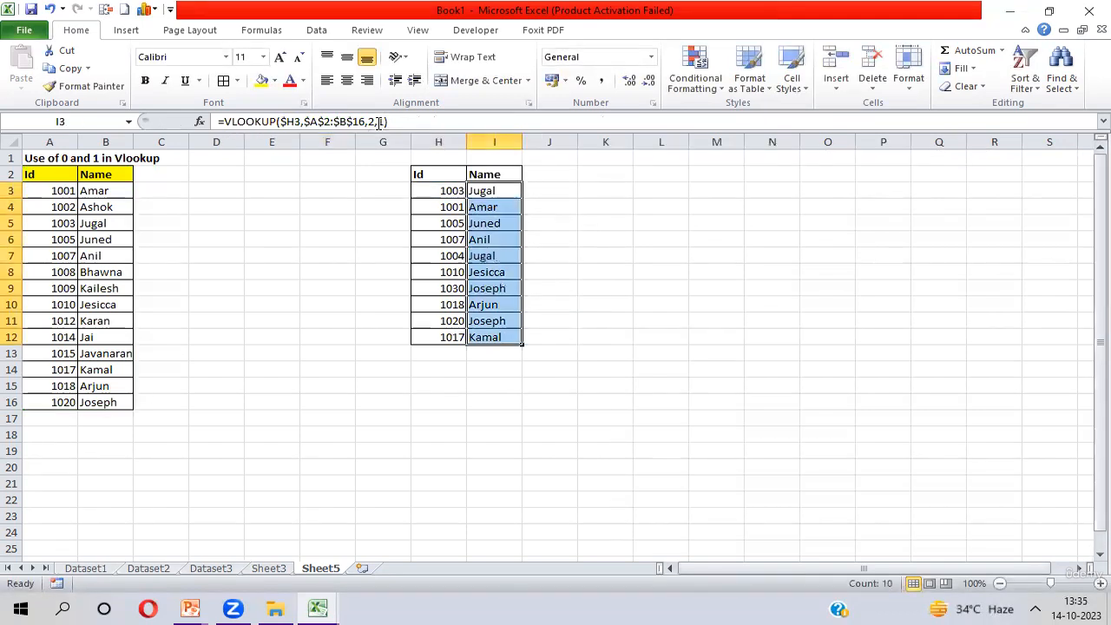
Examine the approximate-match result in I7 and its Id in H7 against the source names in B5:B6.
left_click(499, 258)
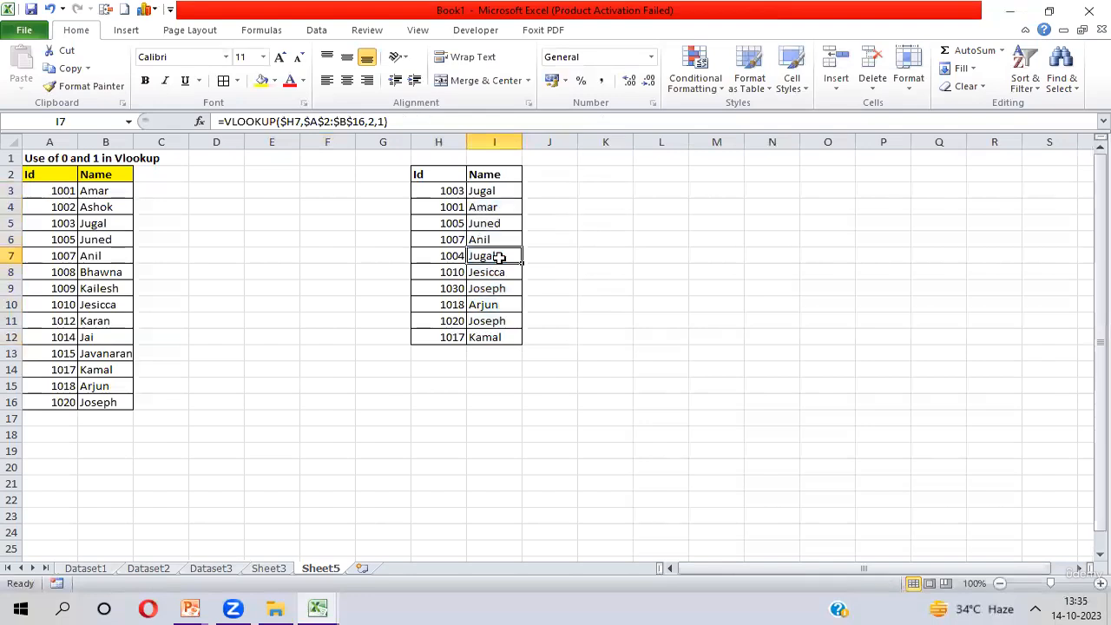
left_click(436, 257)
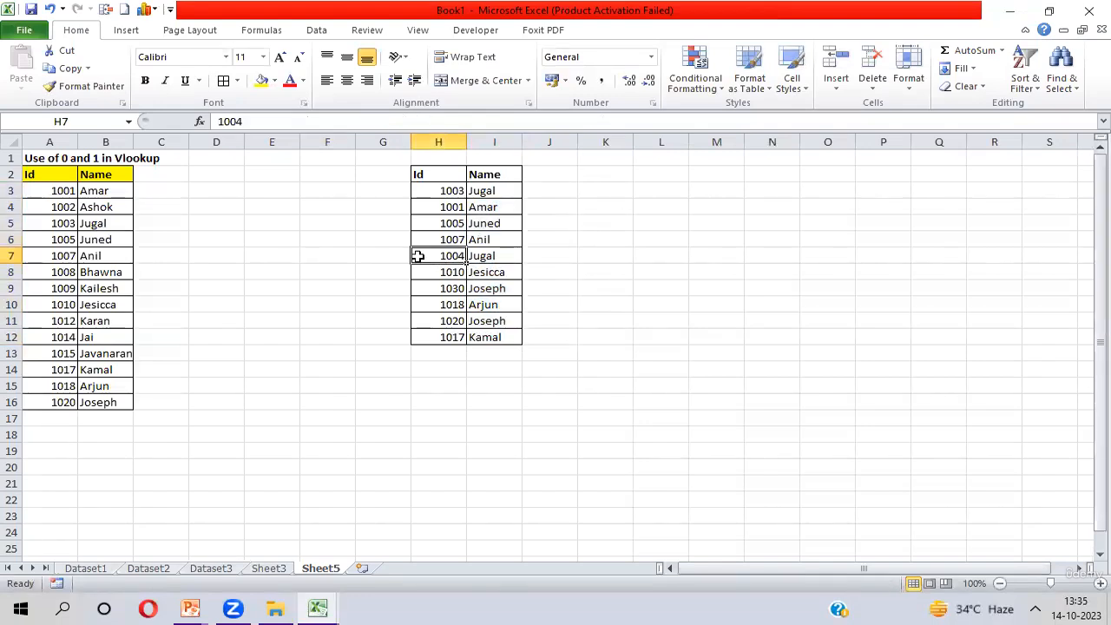
left_click(91, 223)
left_click(93, 236)
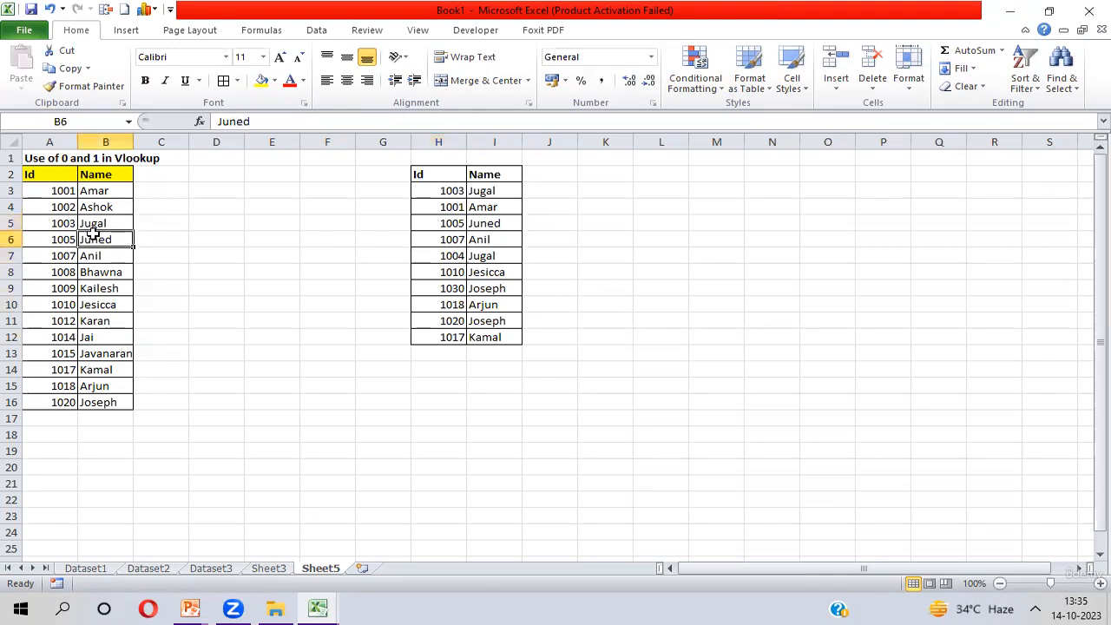
Inspect the range lookup argument 1 in I3's VLOOKUP formula, and review the Id in H7 with its result in I7.
left_click(500, 190)
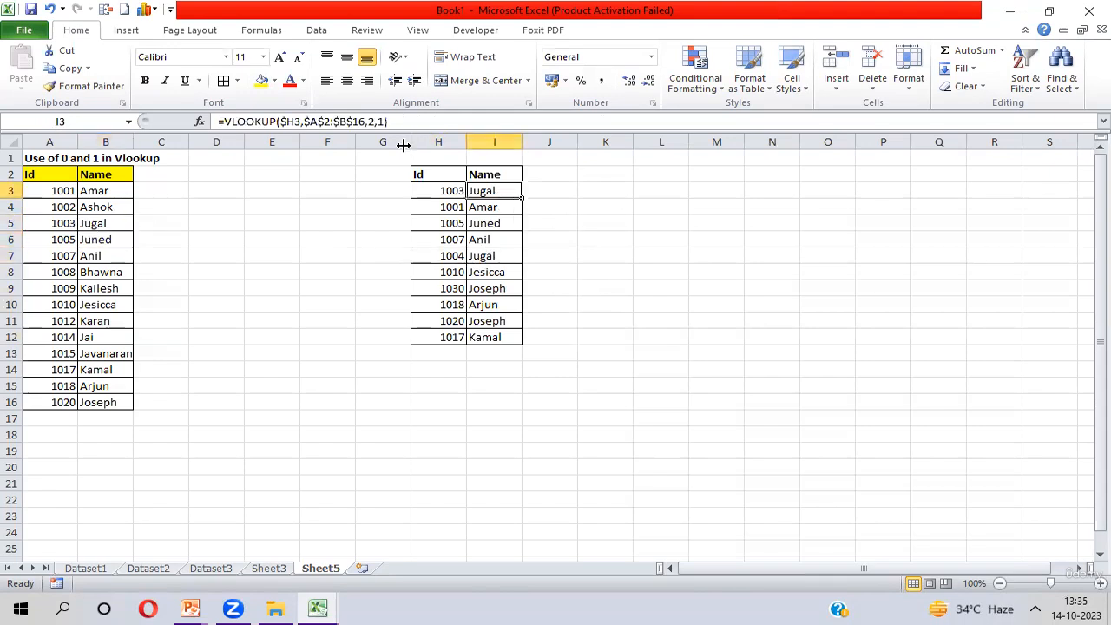
left_click(379, 122)
double_click(380, 122)
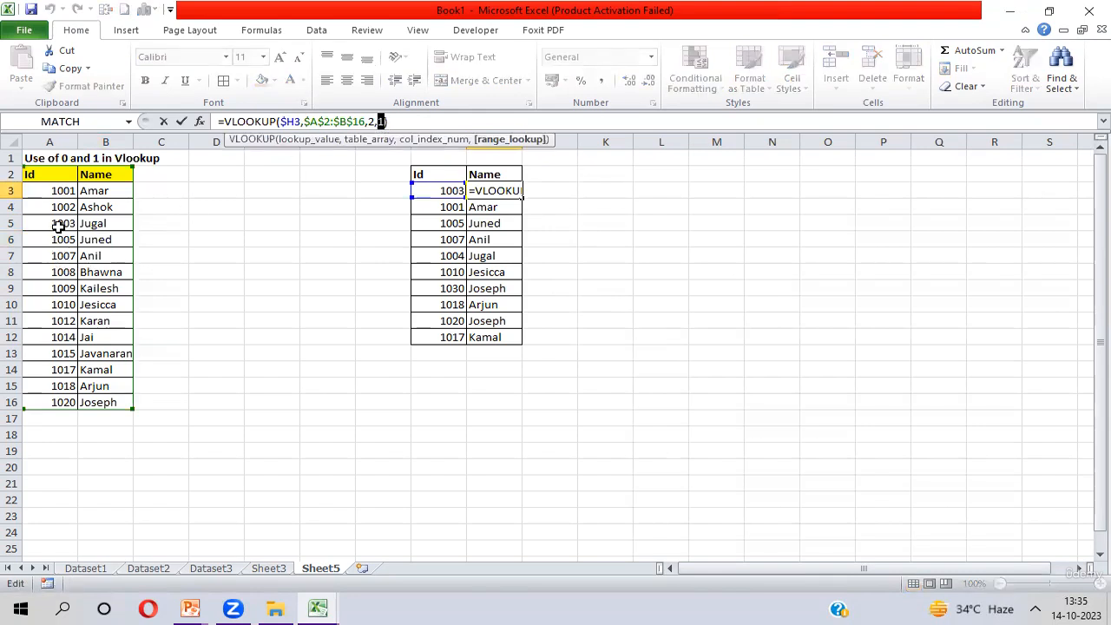
key("Return")
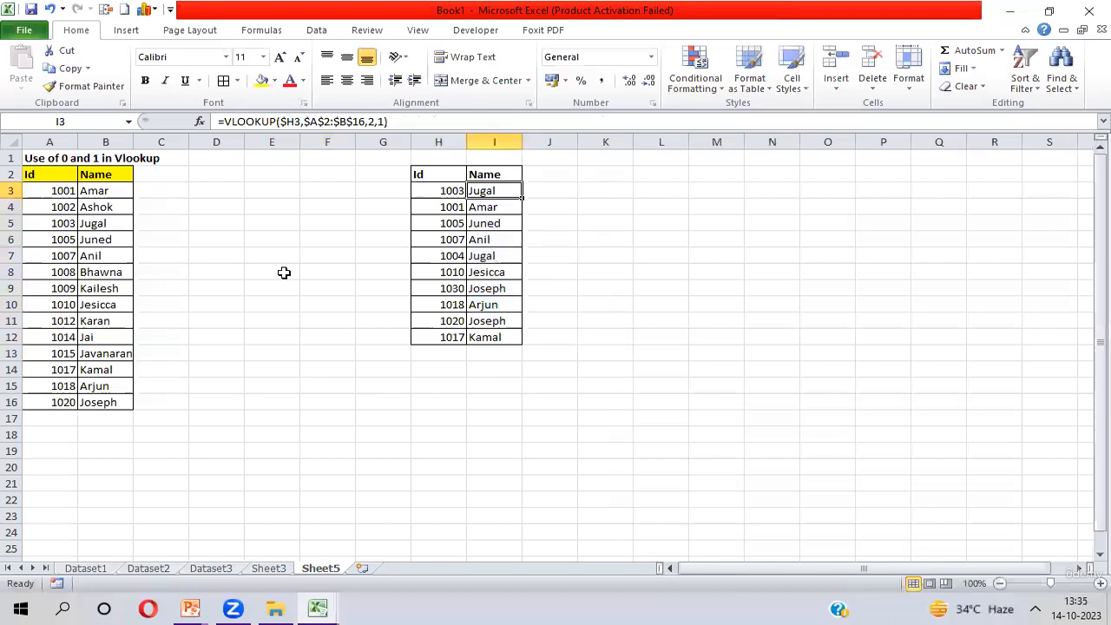
left_click(451, 256)
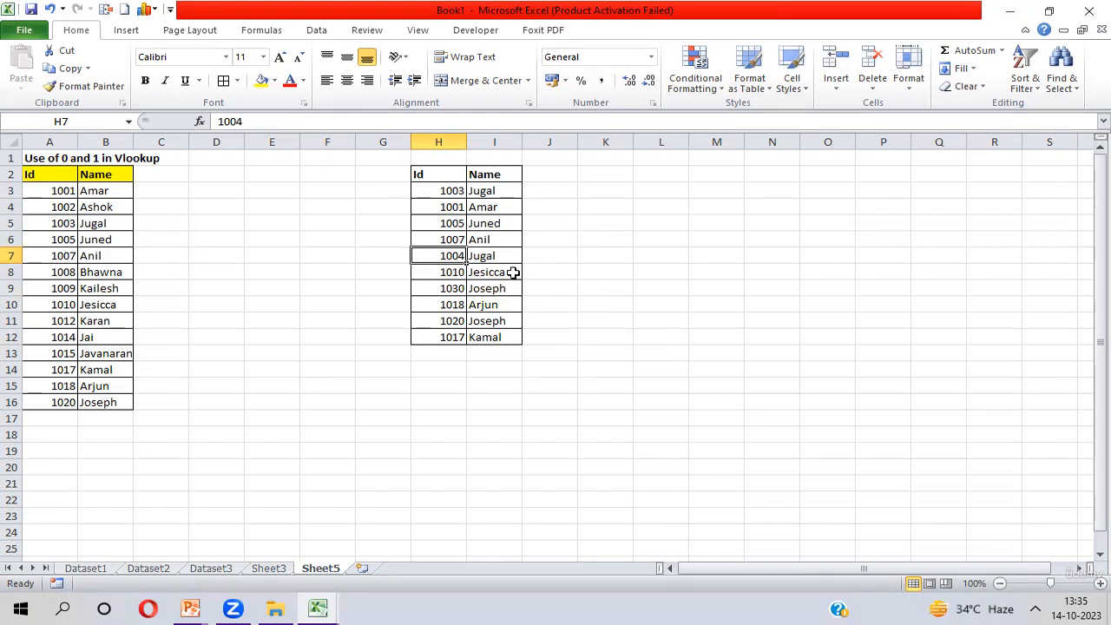
left_click(494, 258)
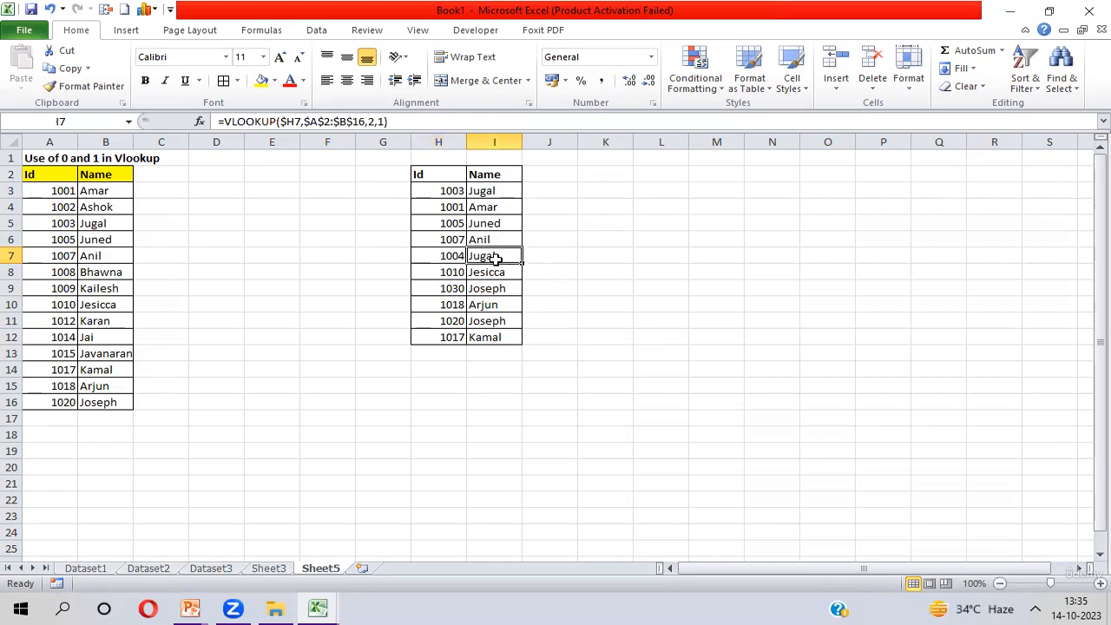
Compare the lookup Id in H9 and its result in I9 with the last source Id in A16.
left_click(449, 288)
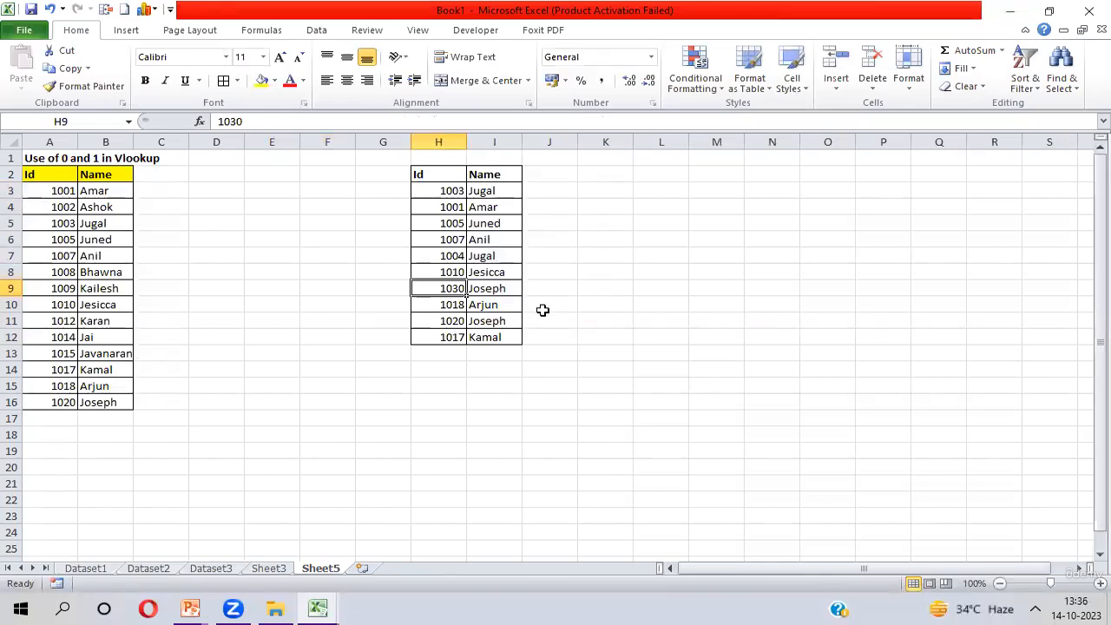
left_click(493, 293)
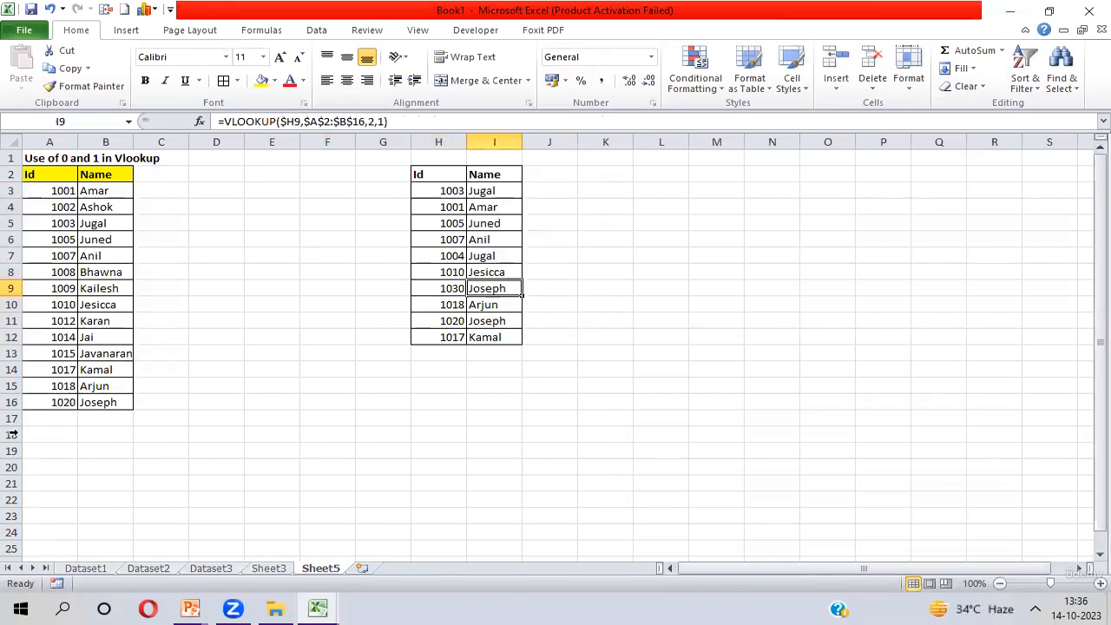
left_click(65, 400)
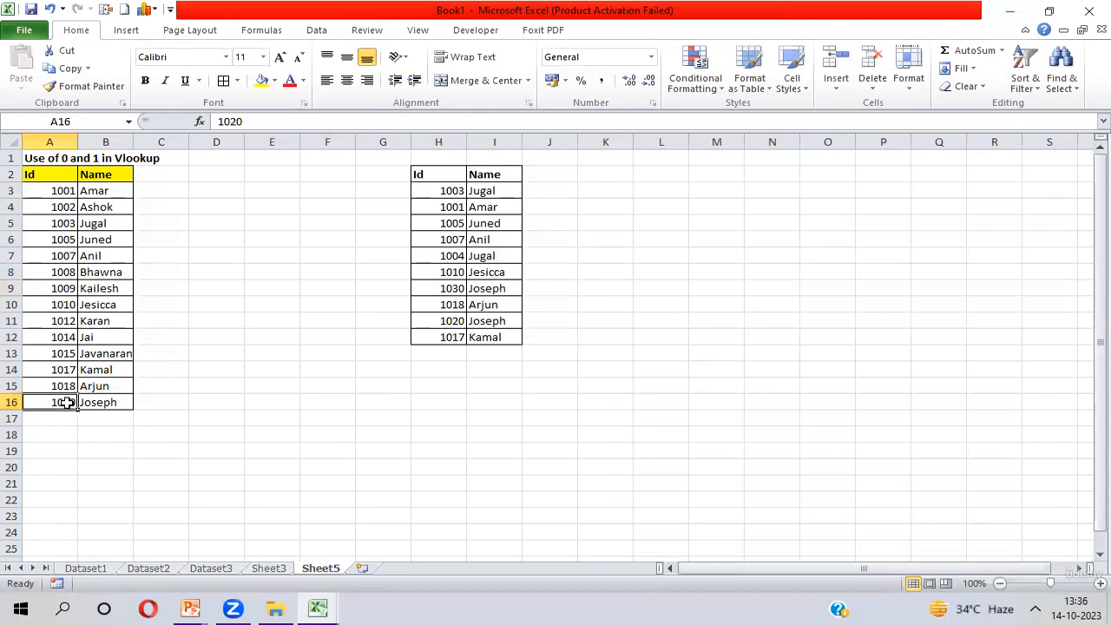
left_click(449, 291)
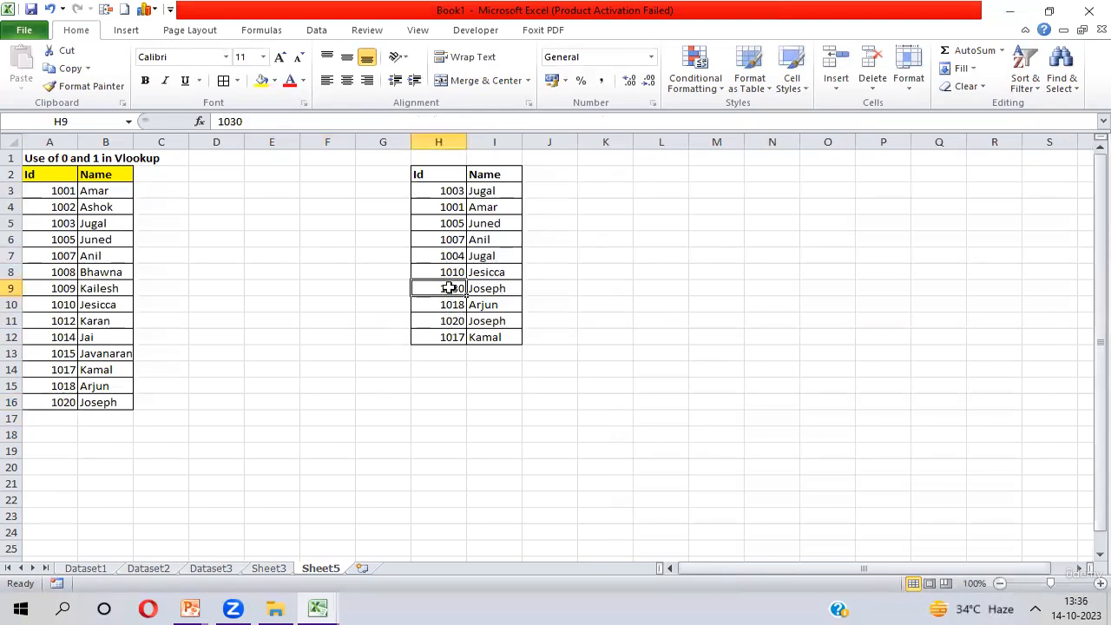
left_click(496, 287)
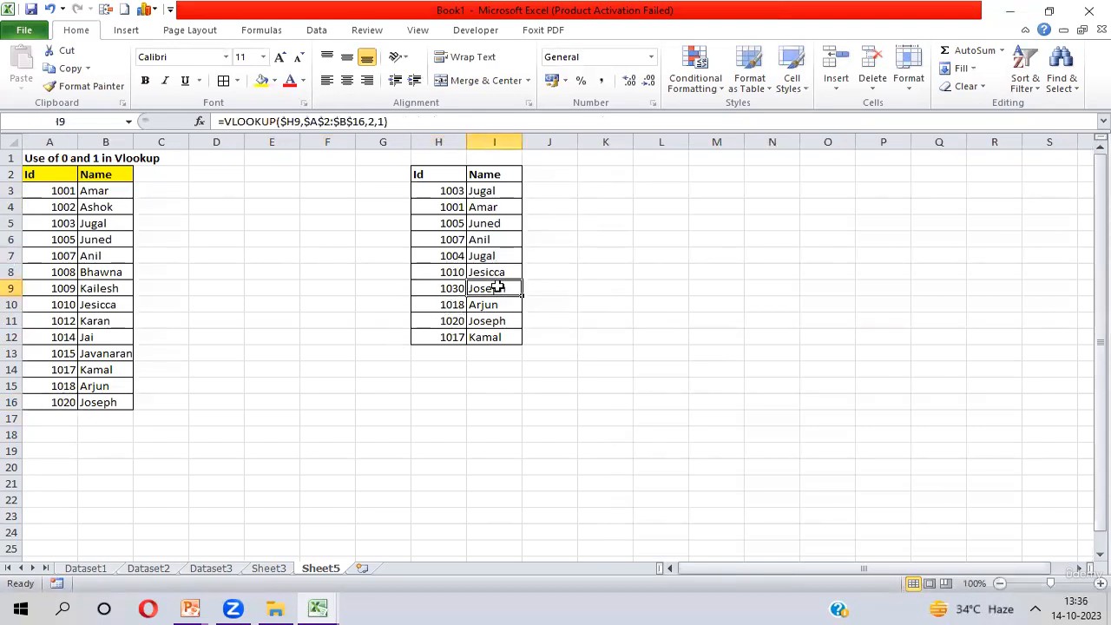
Inspect the range lookup argument 1 in the VLOOKUP formulas of I3 and I4, leaving both formulas as they are.
left_click(495, 190)
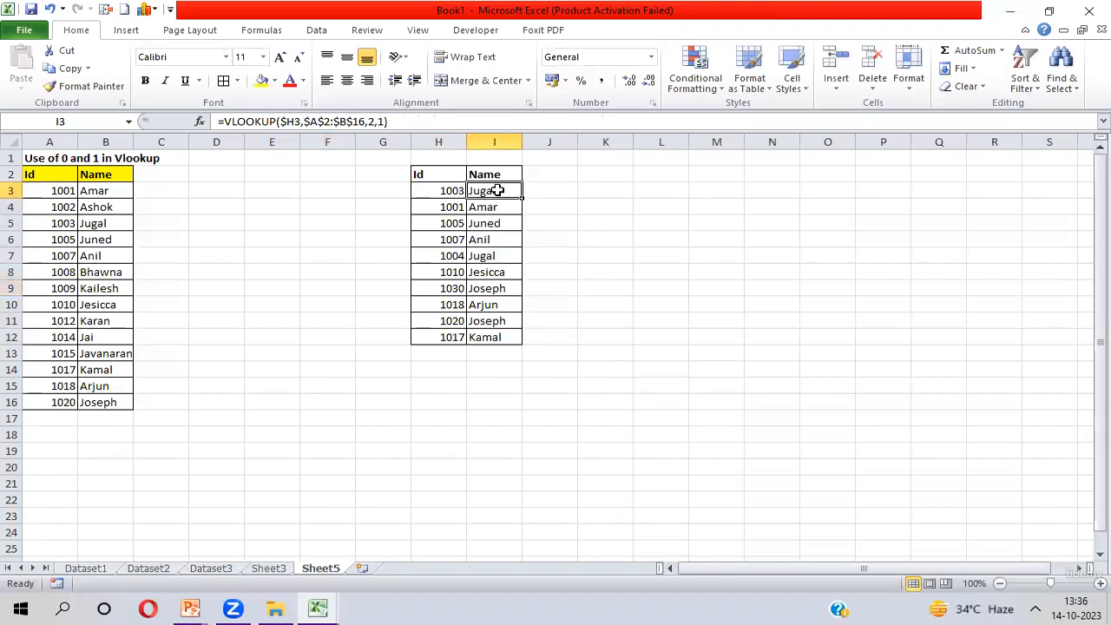
left_click(380, 121)
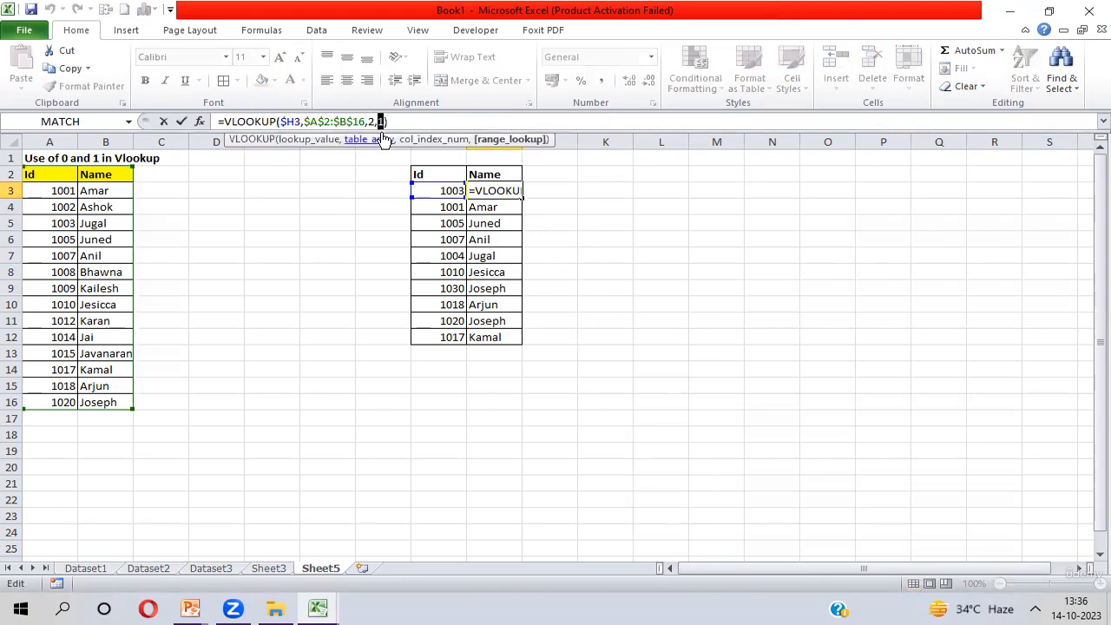
key("Return")
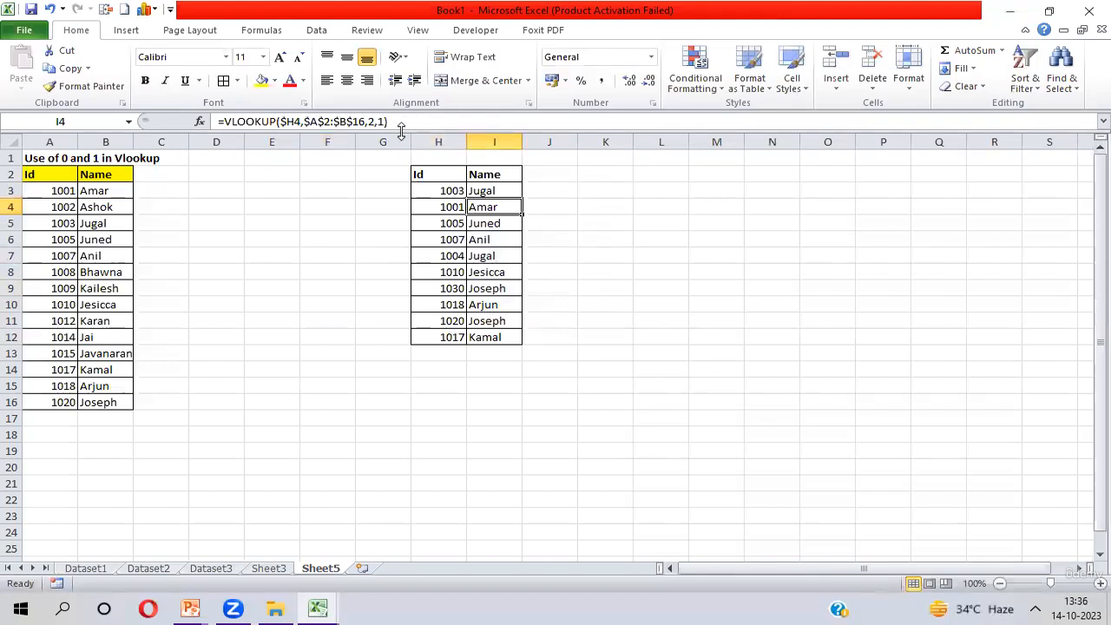
left_click(386, 122)
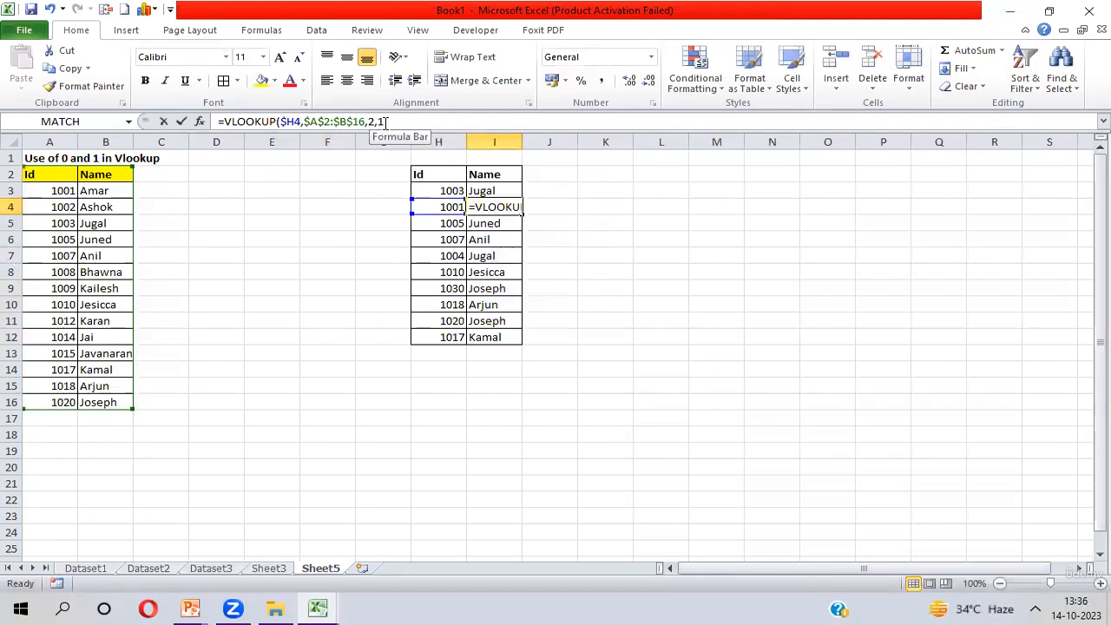
left_click_drag(385, 123, 398, 123)
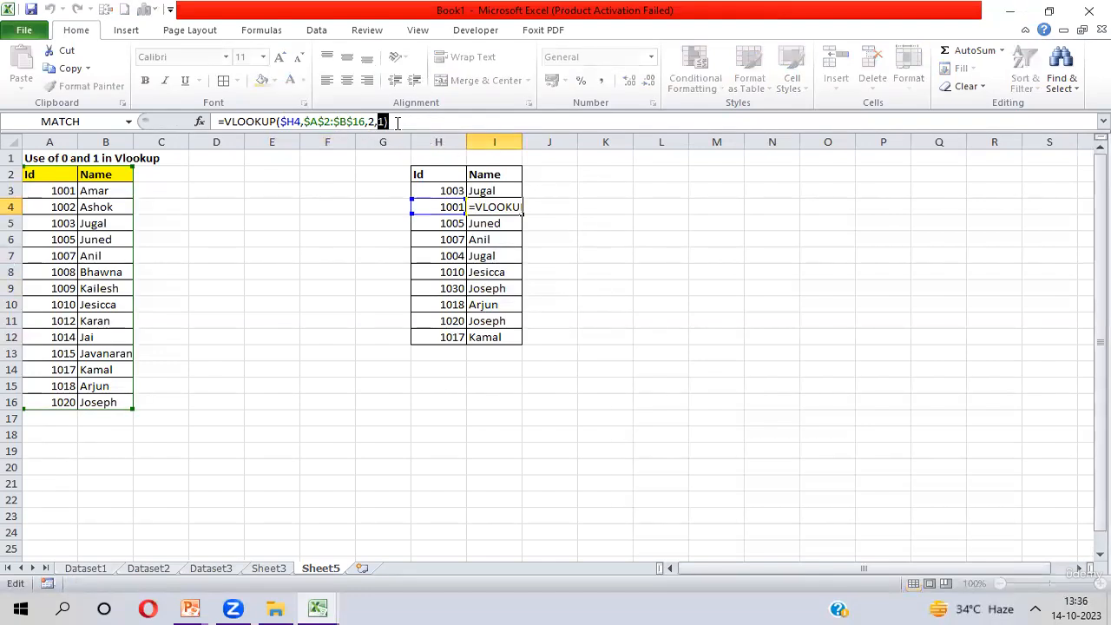
key("Return")
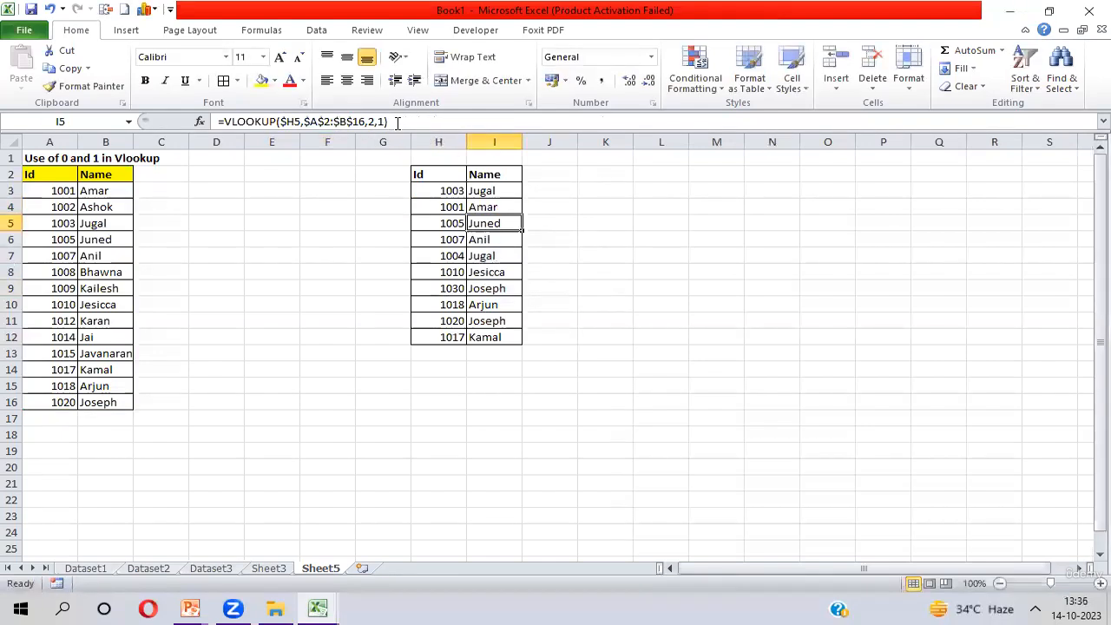
Select the lookup Ids in H3:H12 and the source Ids in A3:A16 in turn to compare the two lists.
left_click(447, 195)
key("ctrl+shift+Down")
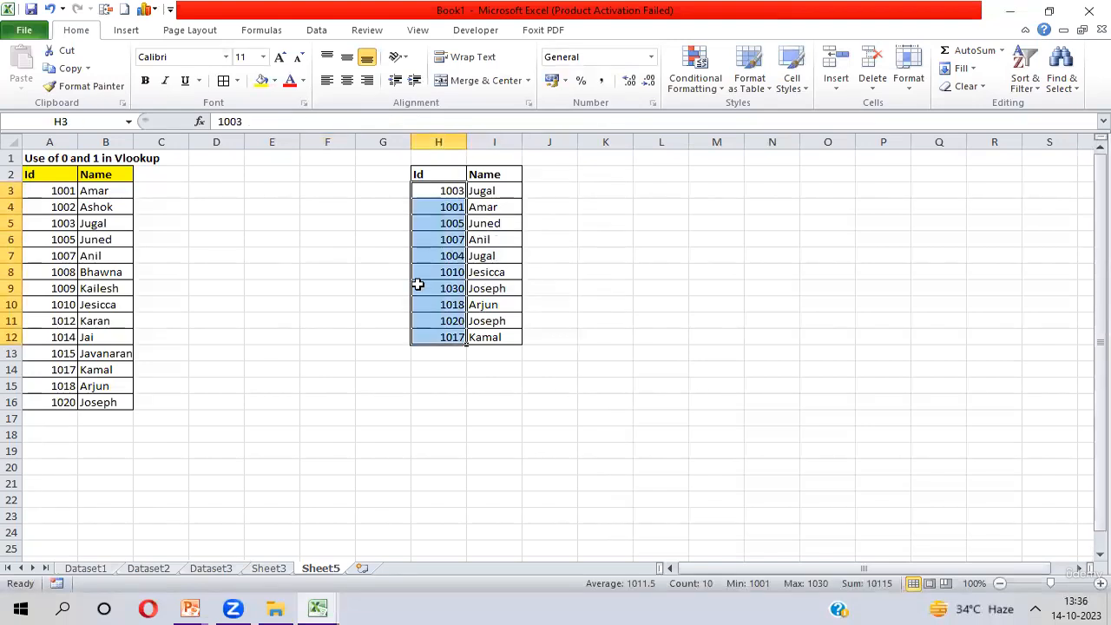
left_click(57, 190)
key("ctrl+shift+Down")
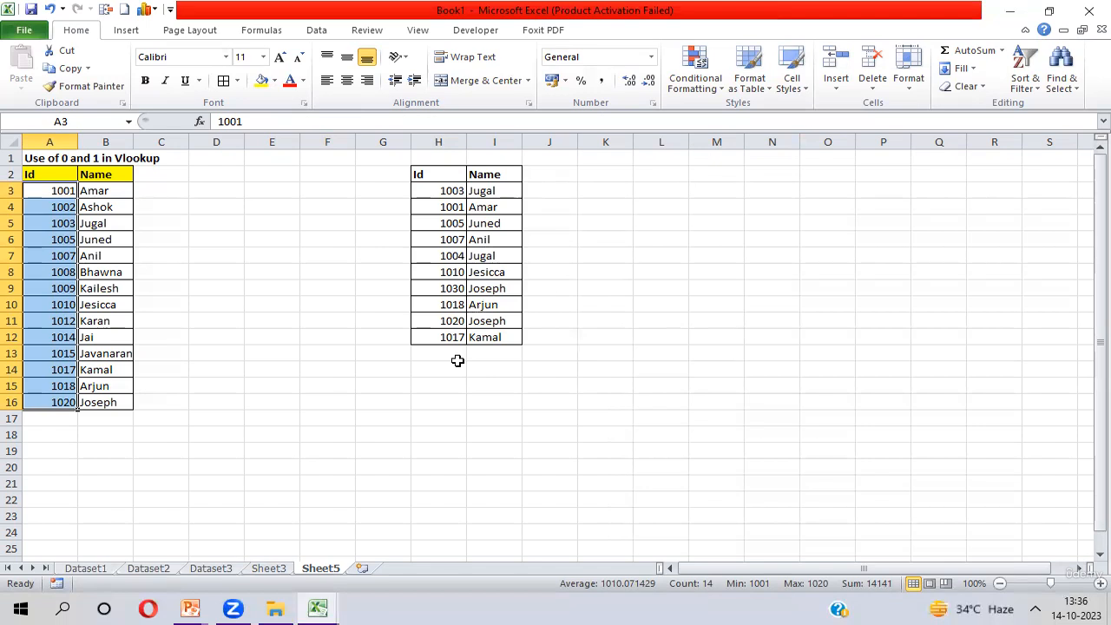
left_click(1029, 26)
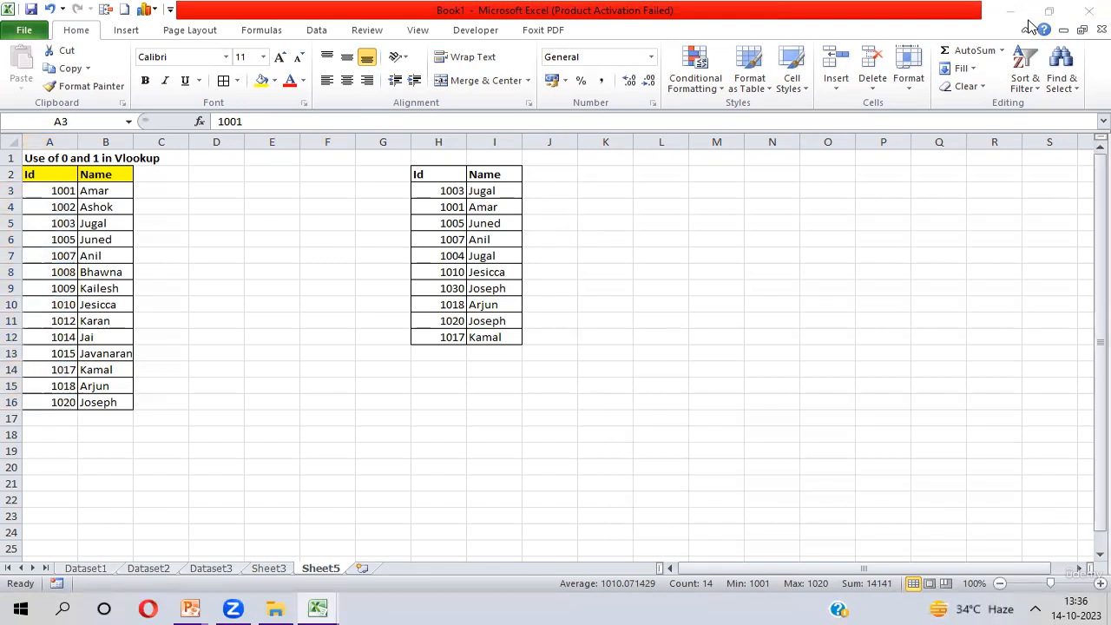